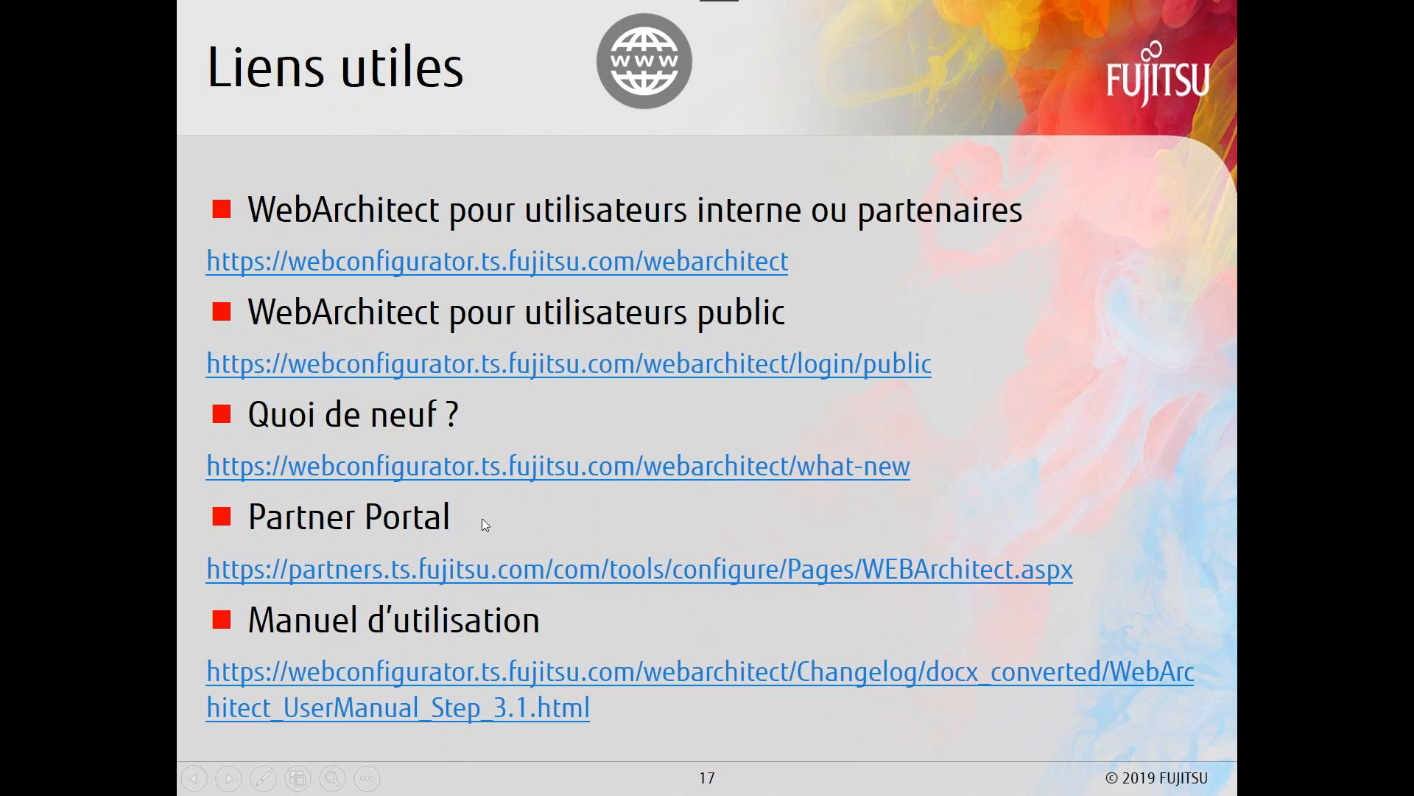
Step: End the slideshow from the DEMO slide and switch to the first Architect page in Chrome
key(Left)
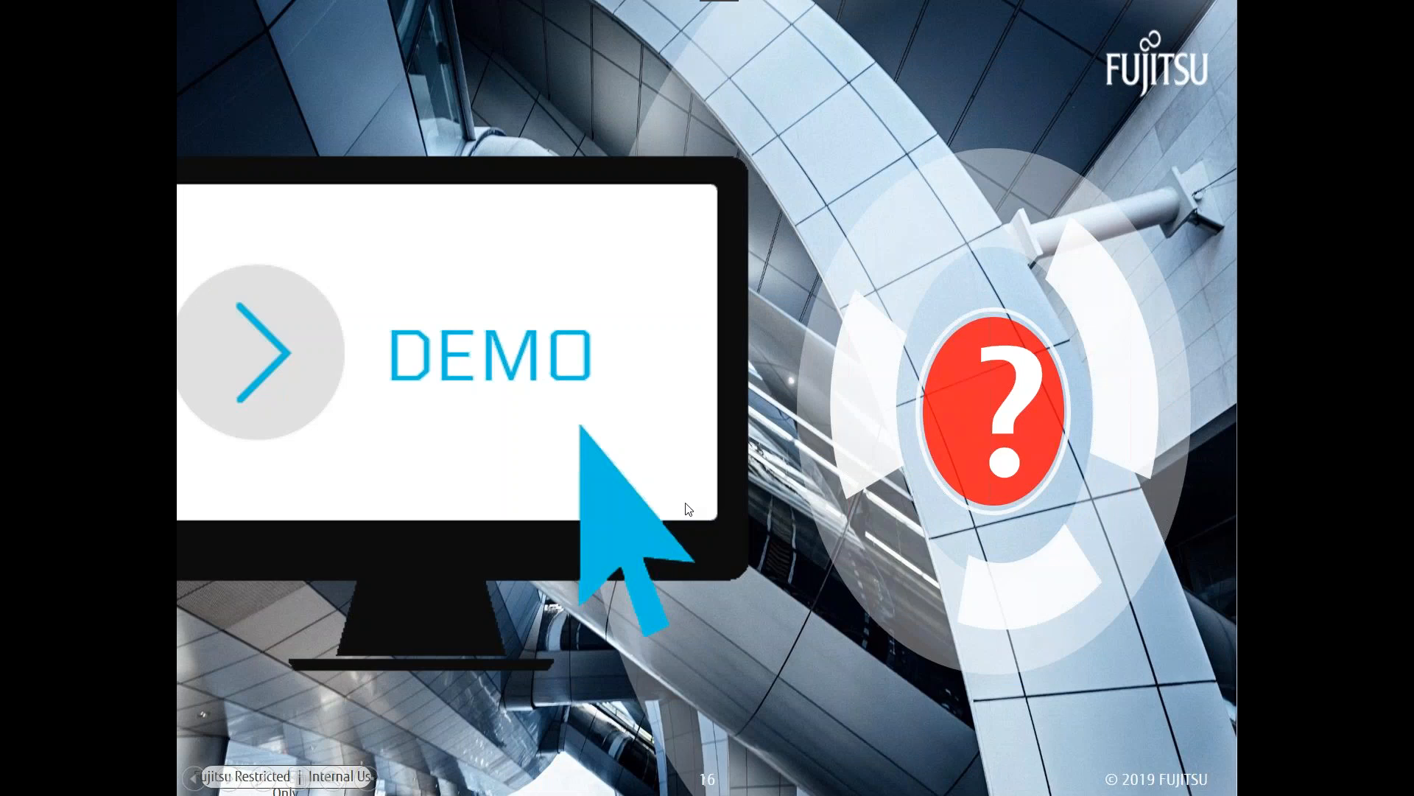
key(Escape)
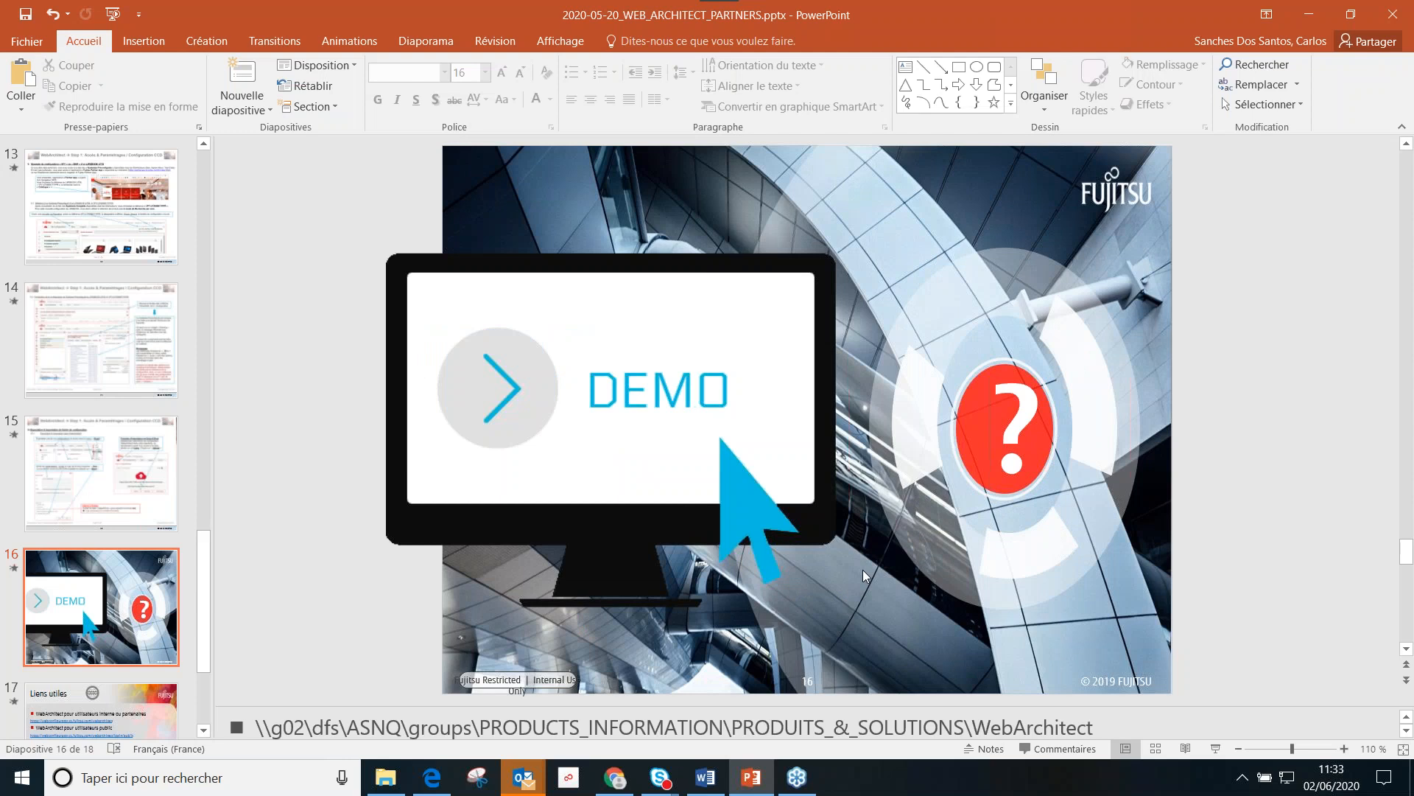
click(611, 788)
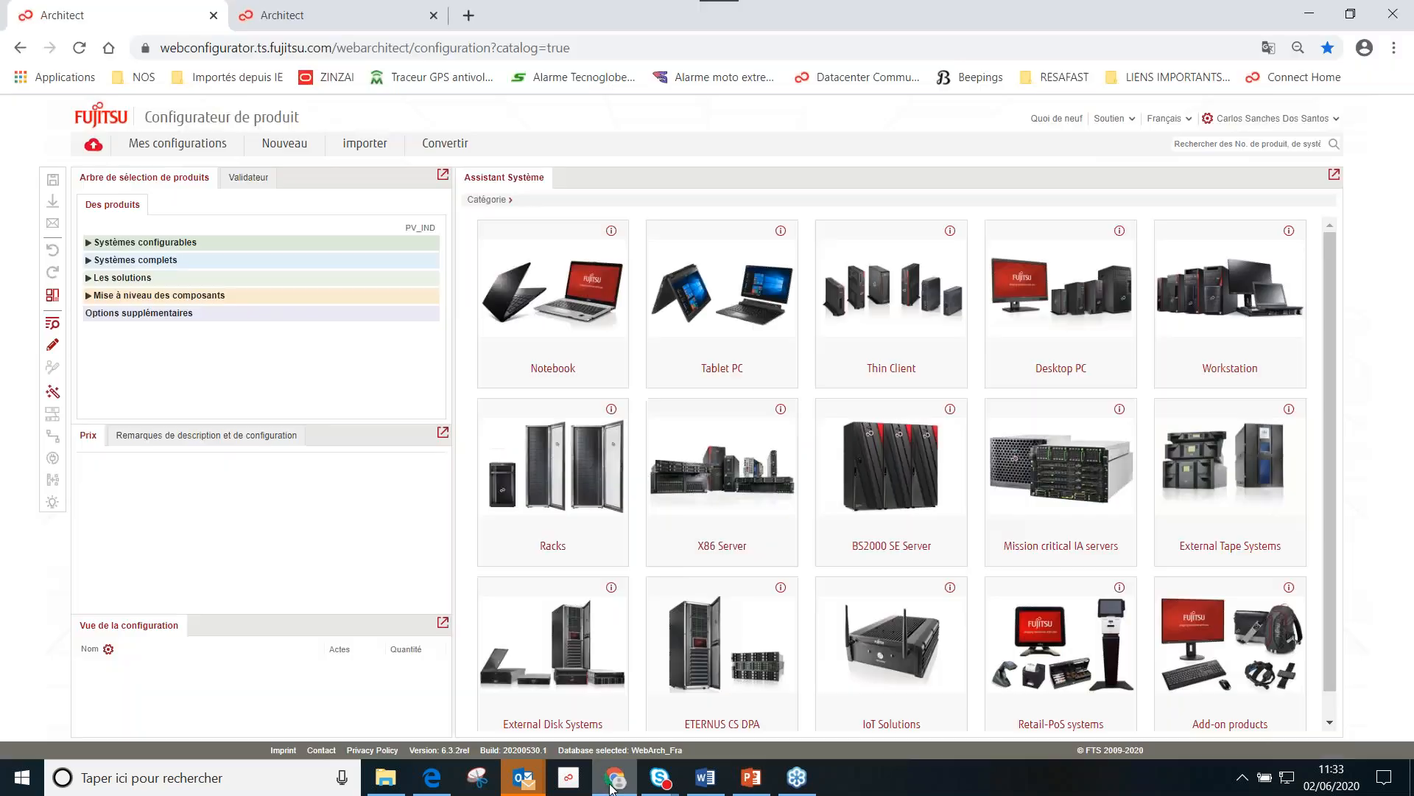
click(150, 16)
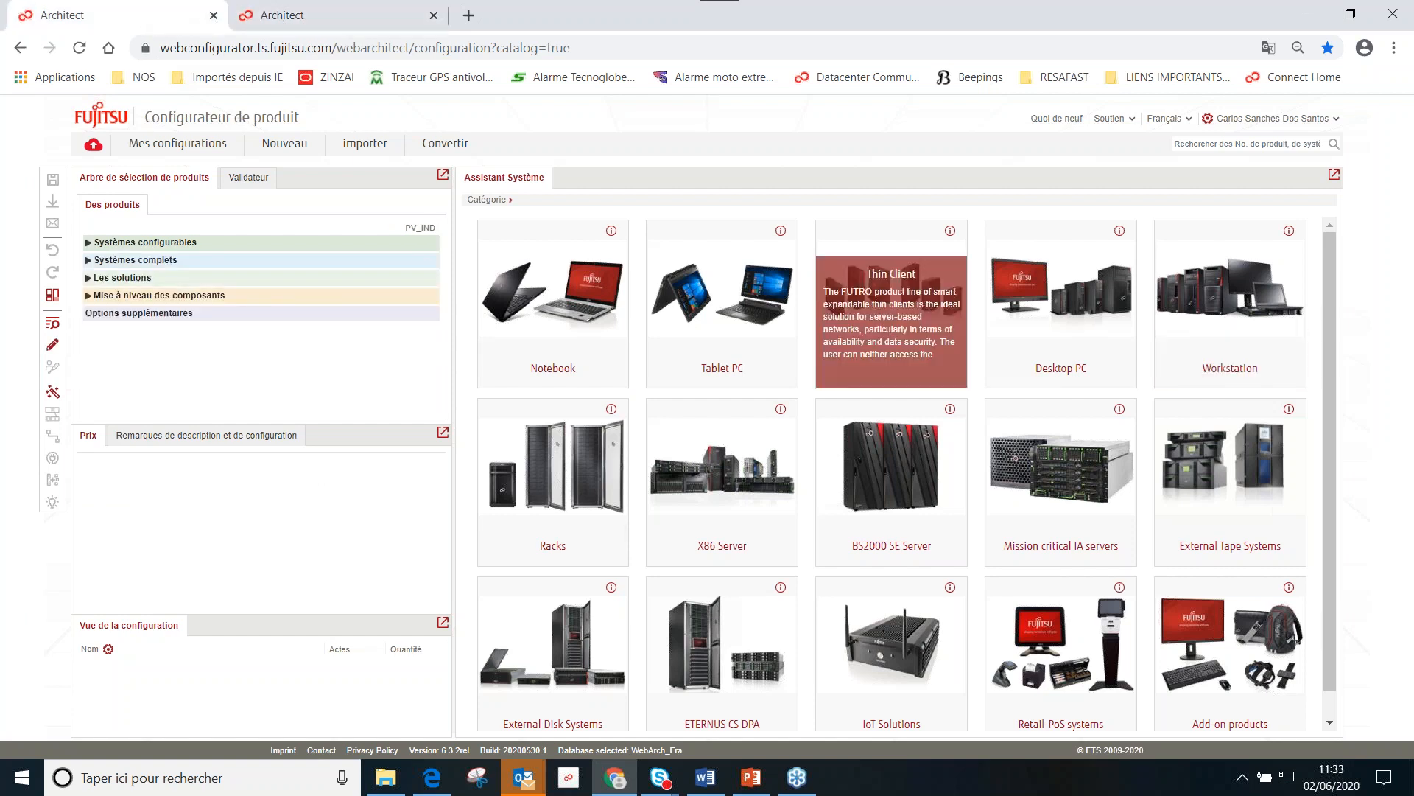
Step: Switch to Edge and point out the user name and password fields on the Configurateur login page
click(430, 780)
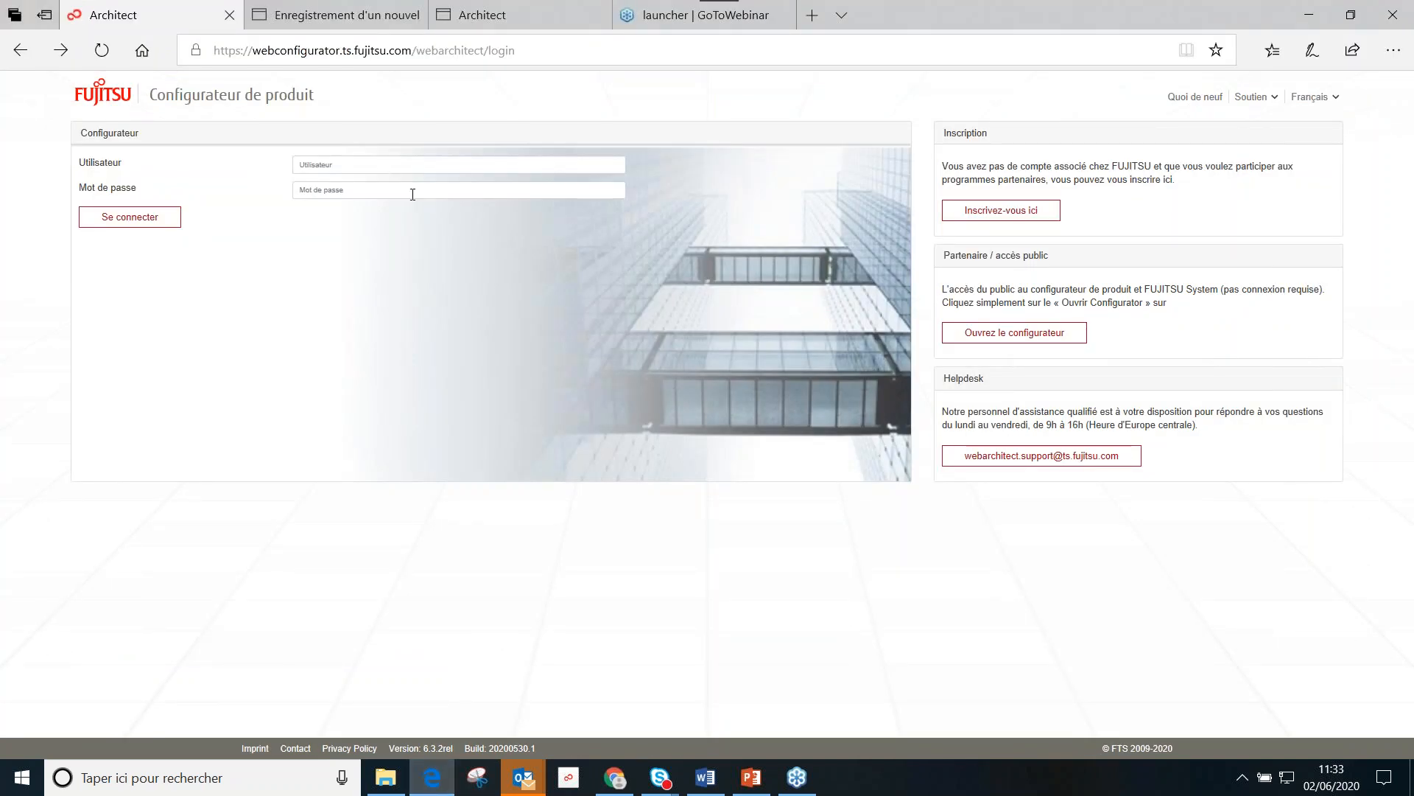
click(328, 162)
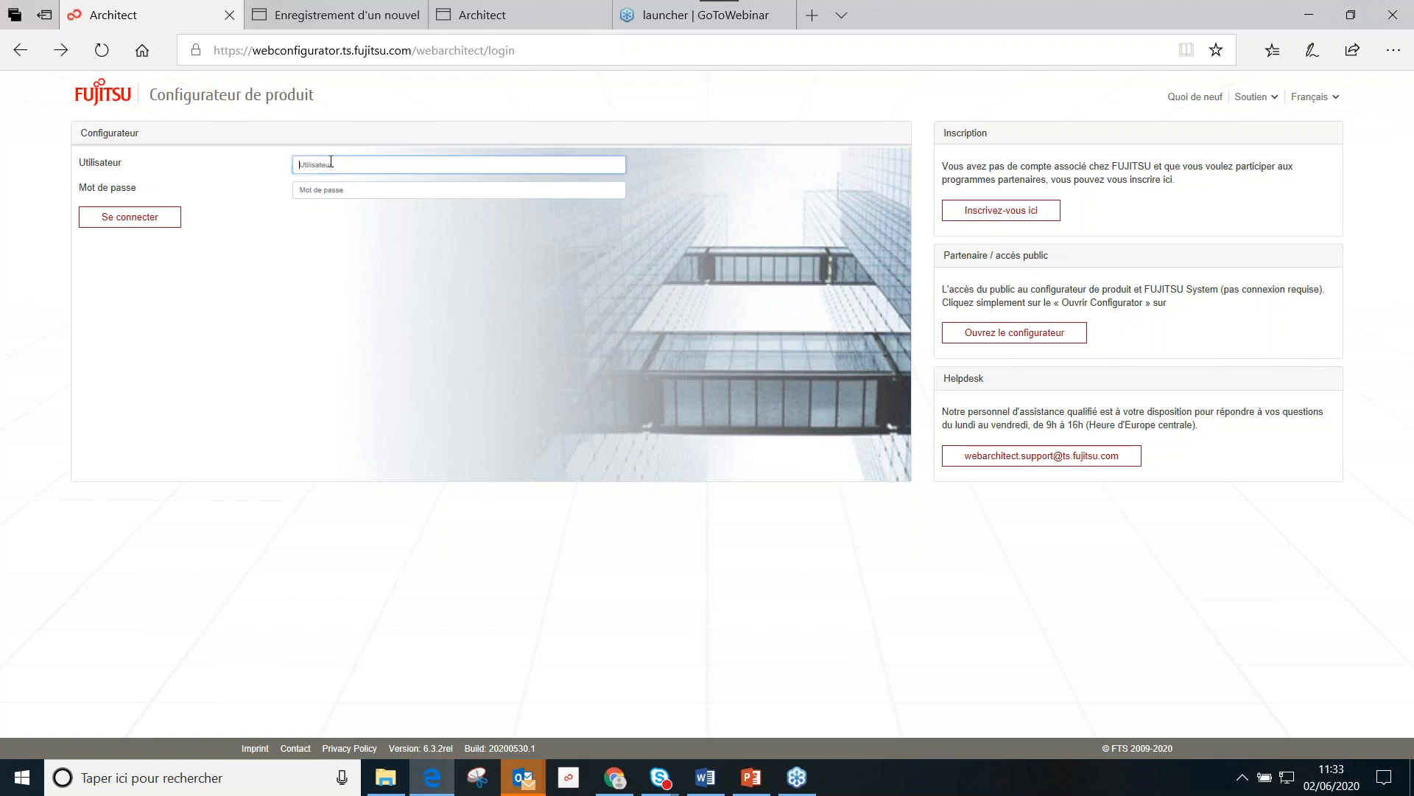
click(328, 191)
click(333, 168)
click(299, 190)
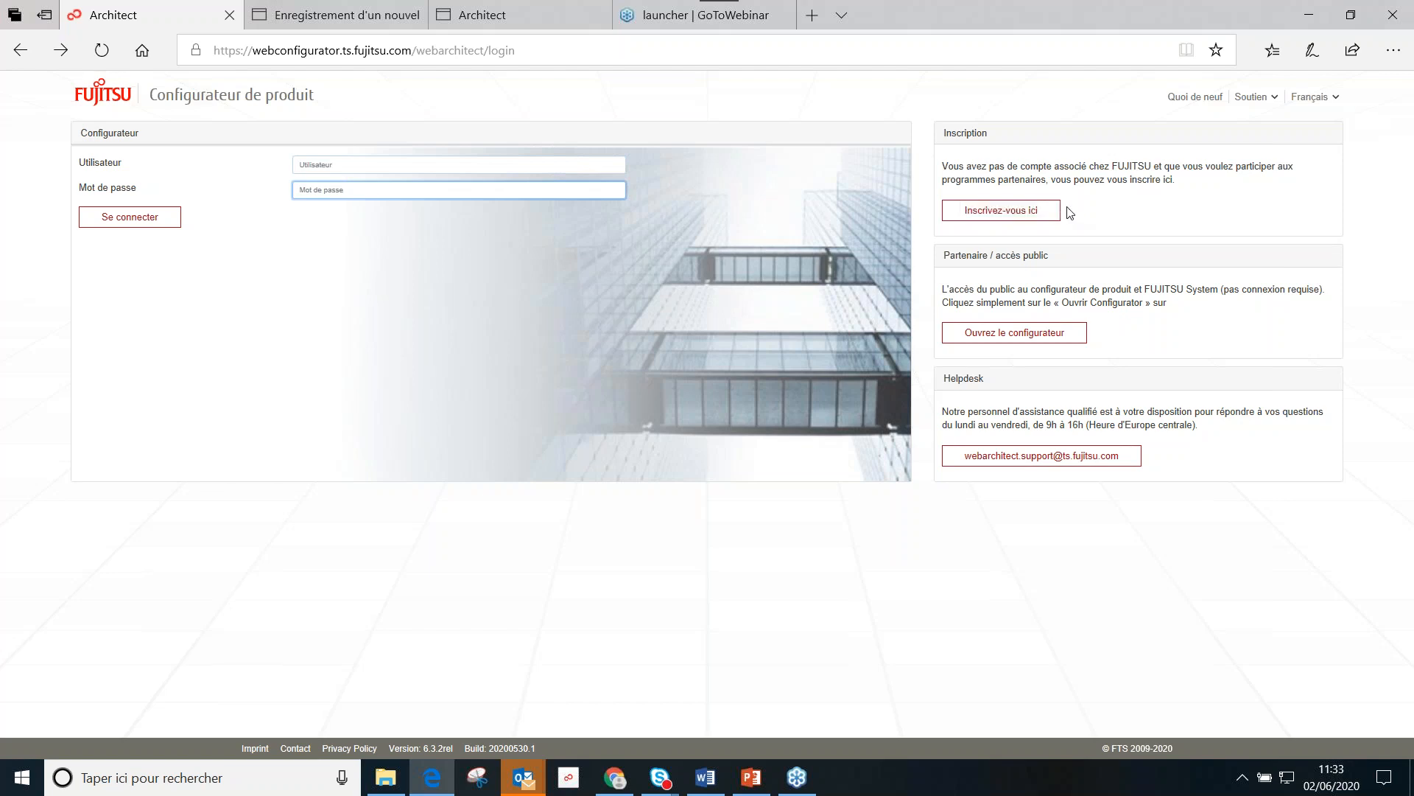
Step: Examine the new-user registration page, from the programme description through the personal and company fields to the captcha
click(346, 15)
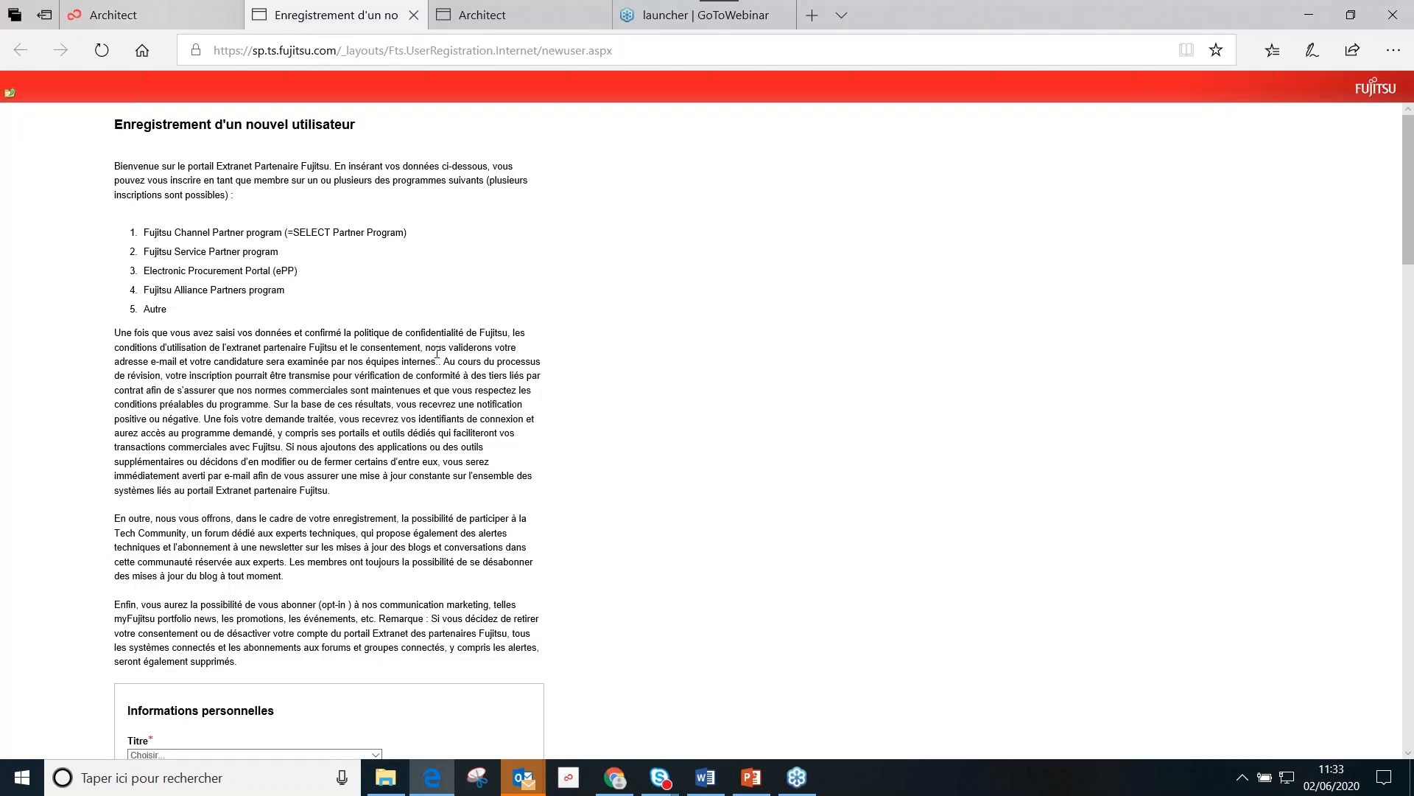
scroll(560, 350, down, 4)
scroll(247, 327, down, 3)
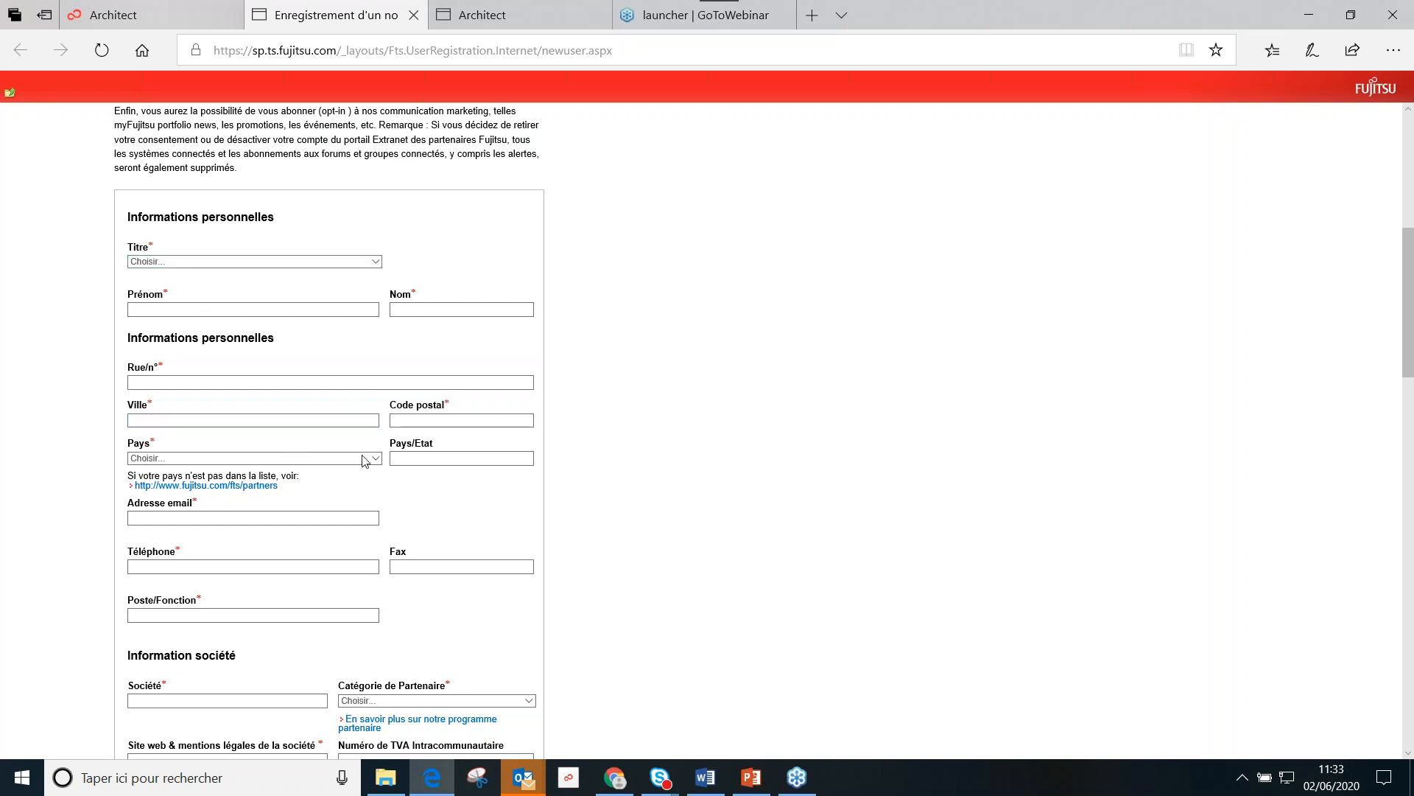
scroll(352, 463, down, 10)
scroll(352, 463, down, 15)
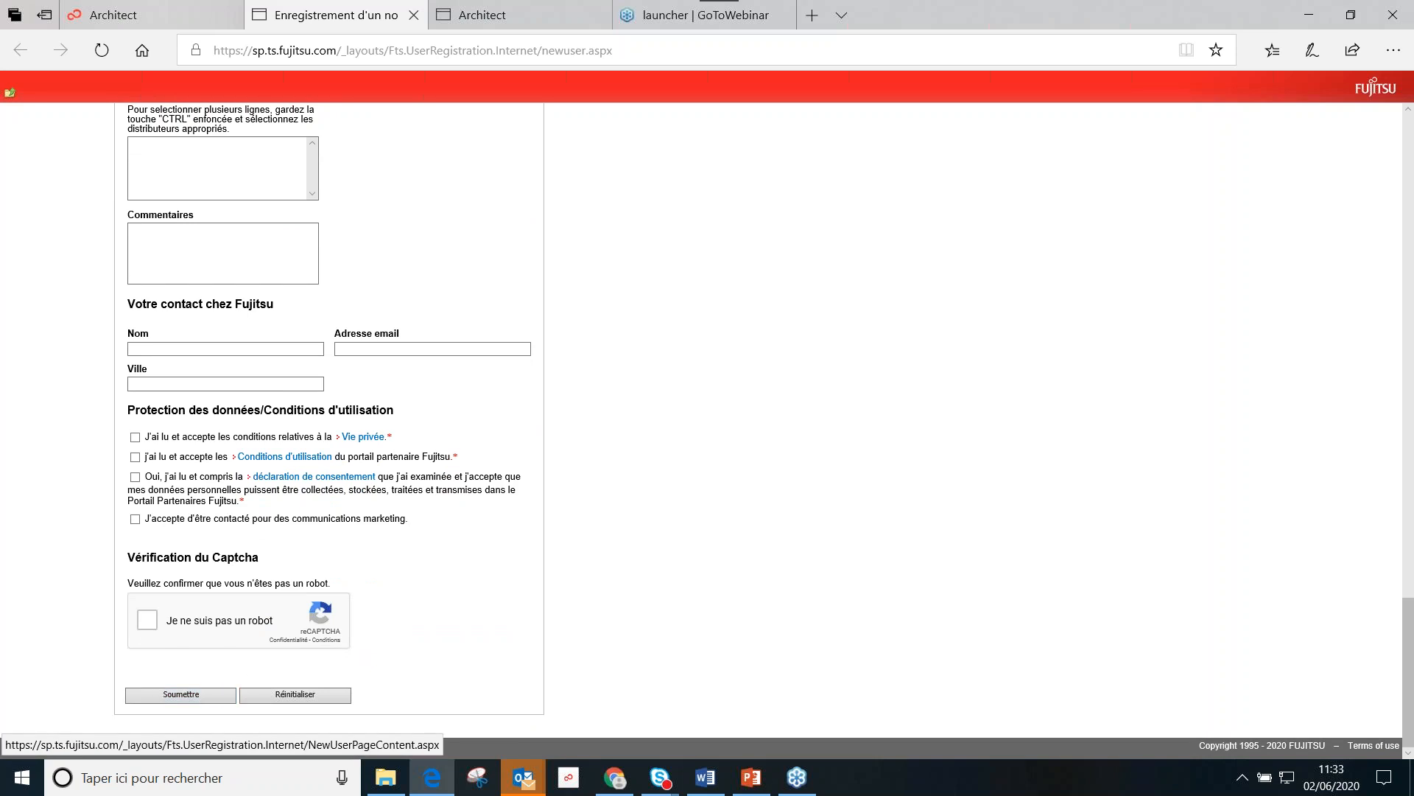
scroll(457, 386, up, 20)
scroll(456, 387, up, 10)
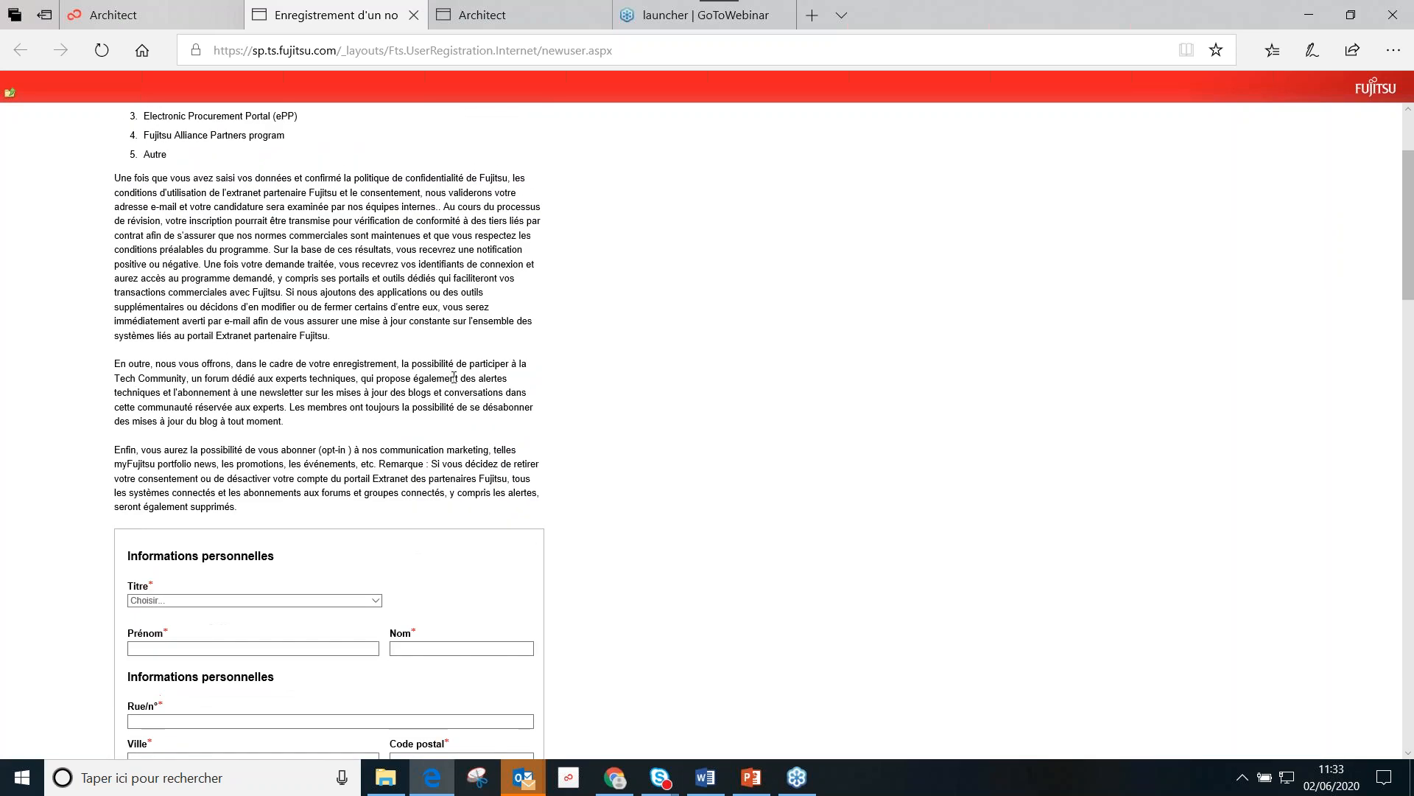
Step: Examine the user groups offered on the public access page, keeping enduser Germany (engl.), and return to the partner login's user name field
click(149, 11)
click(311, 192)
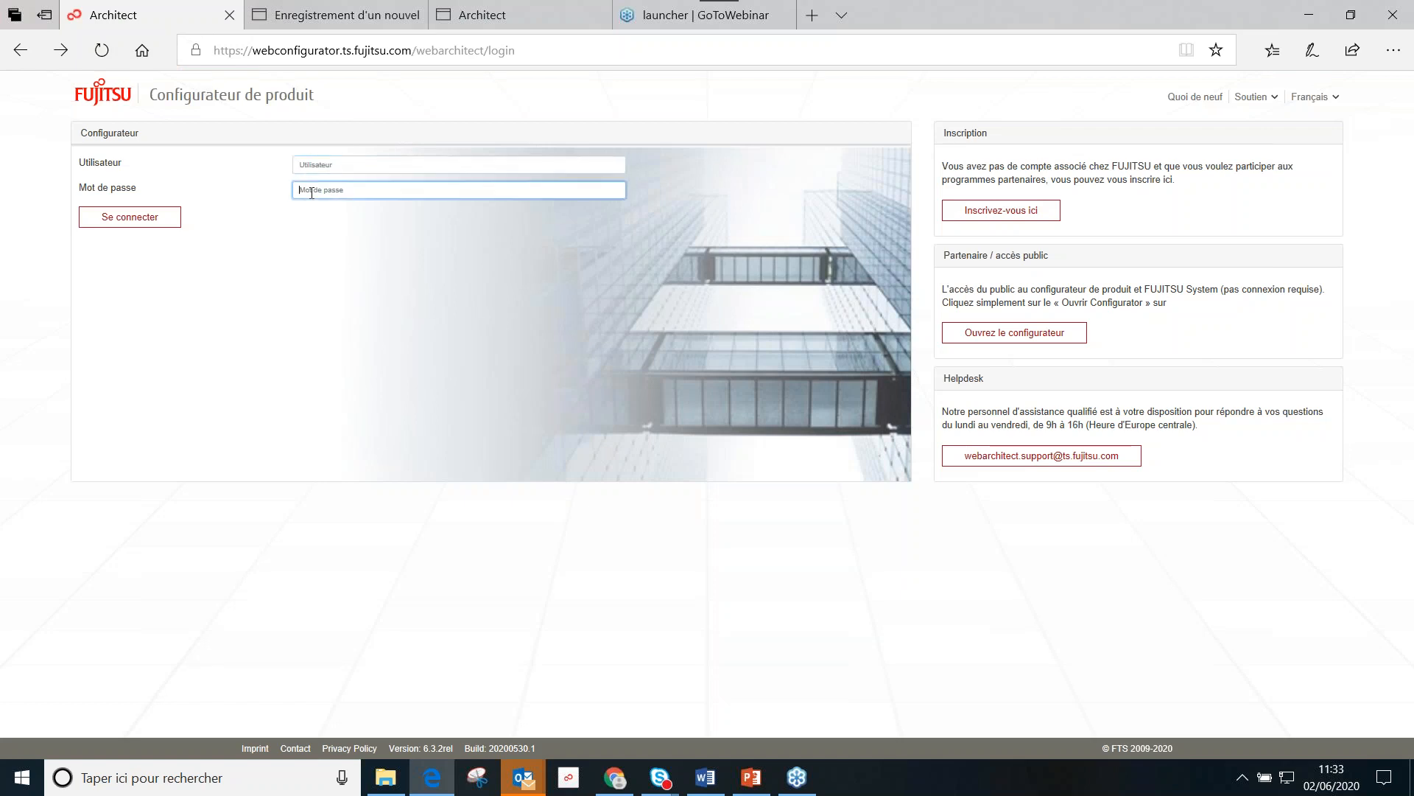
click(1017, 333)
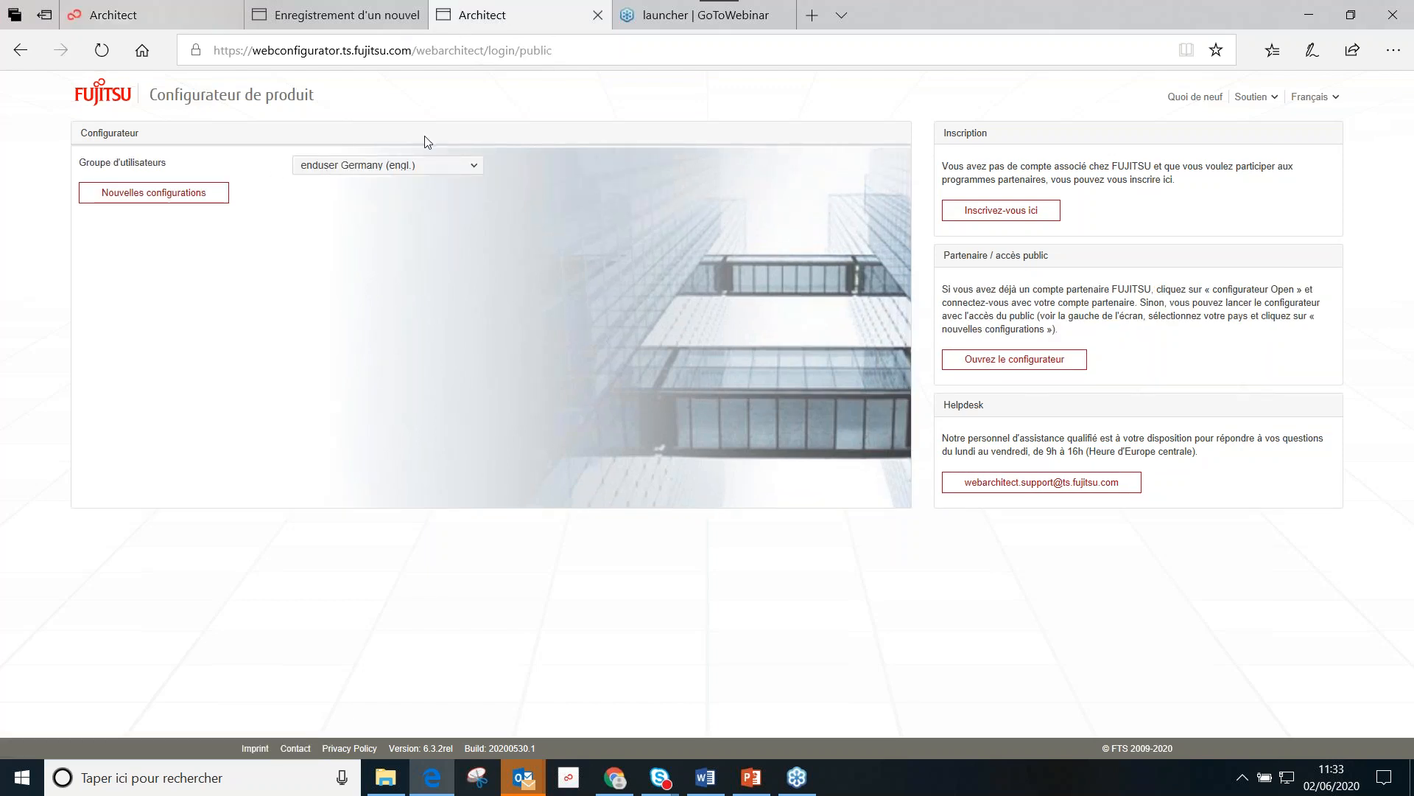
click(442, 167)
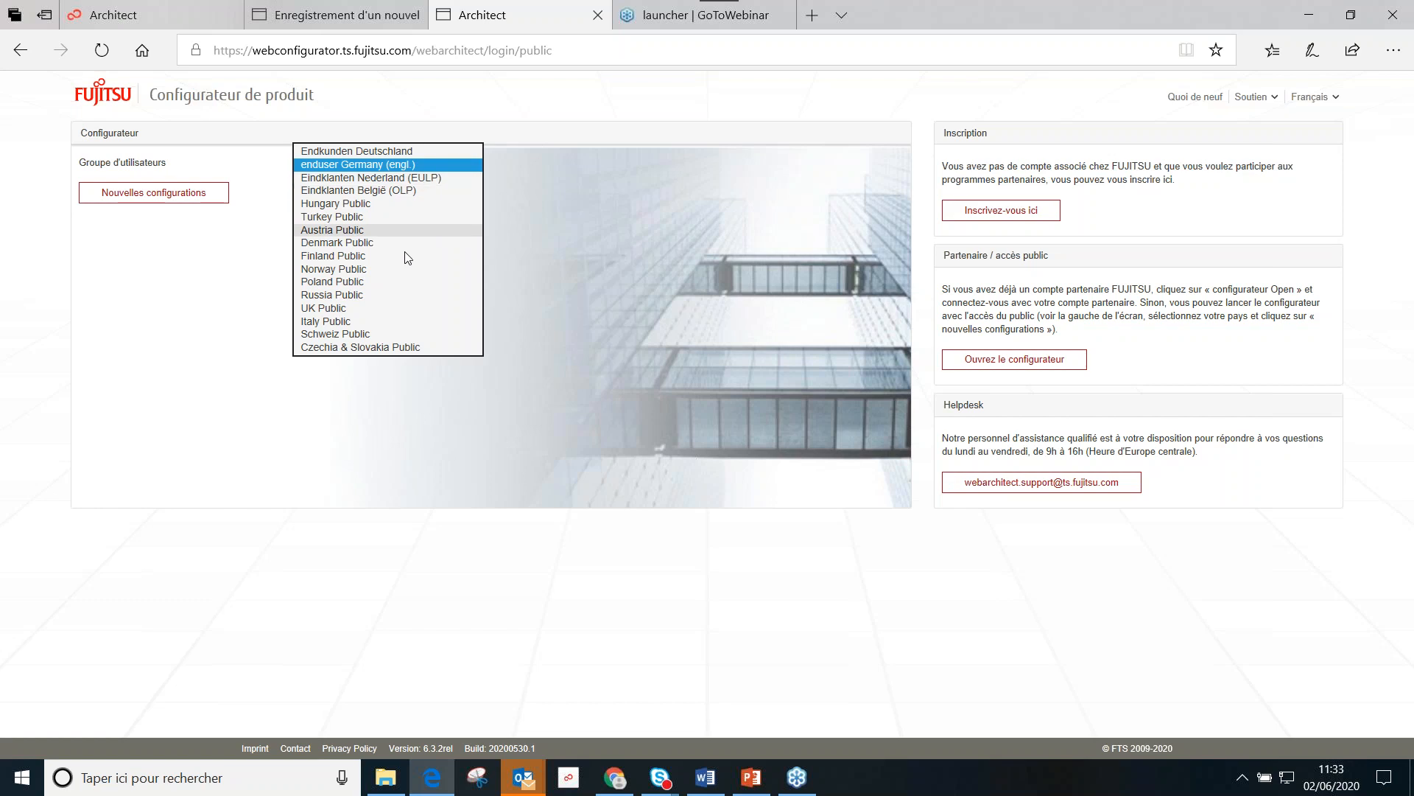
click(356, 165)
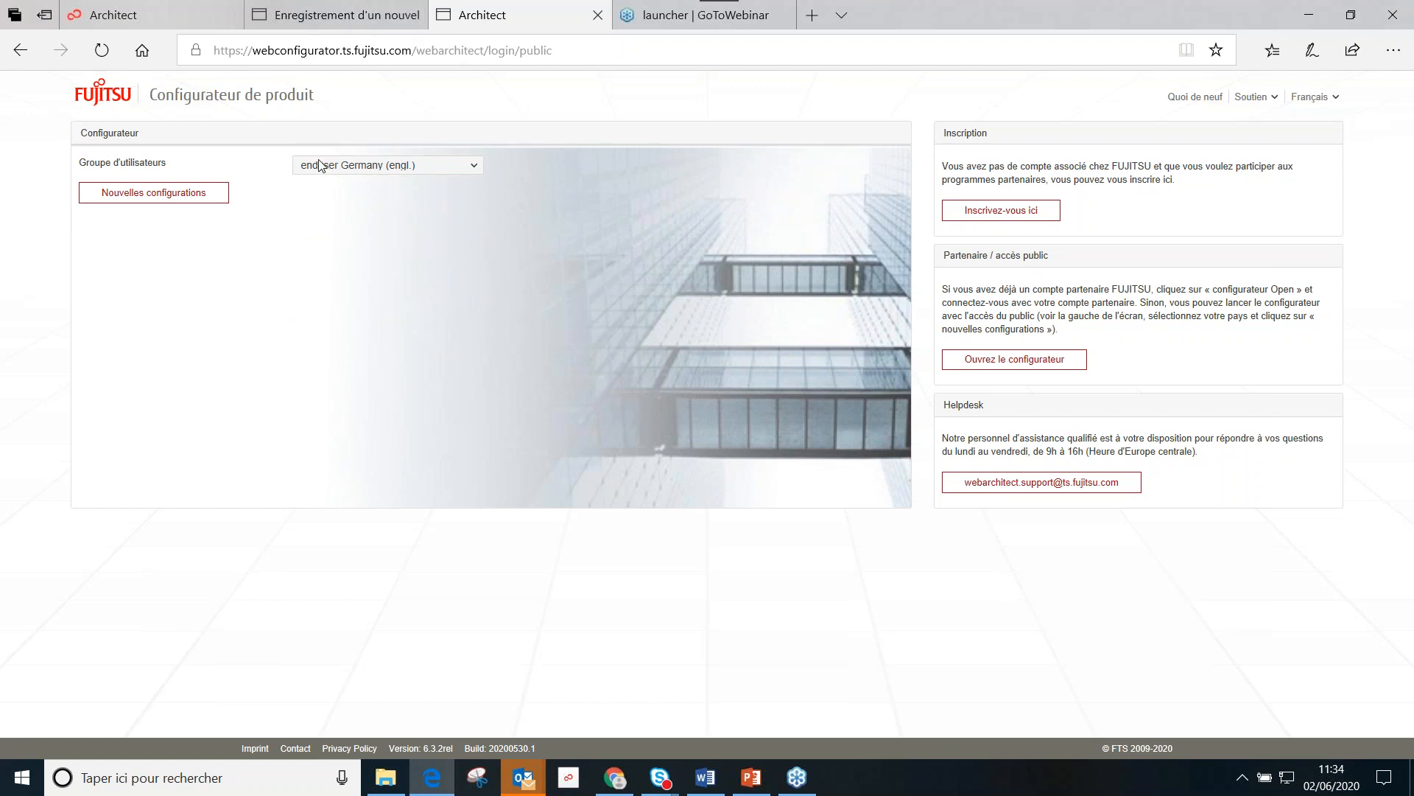
click(71, 20)
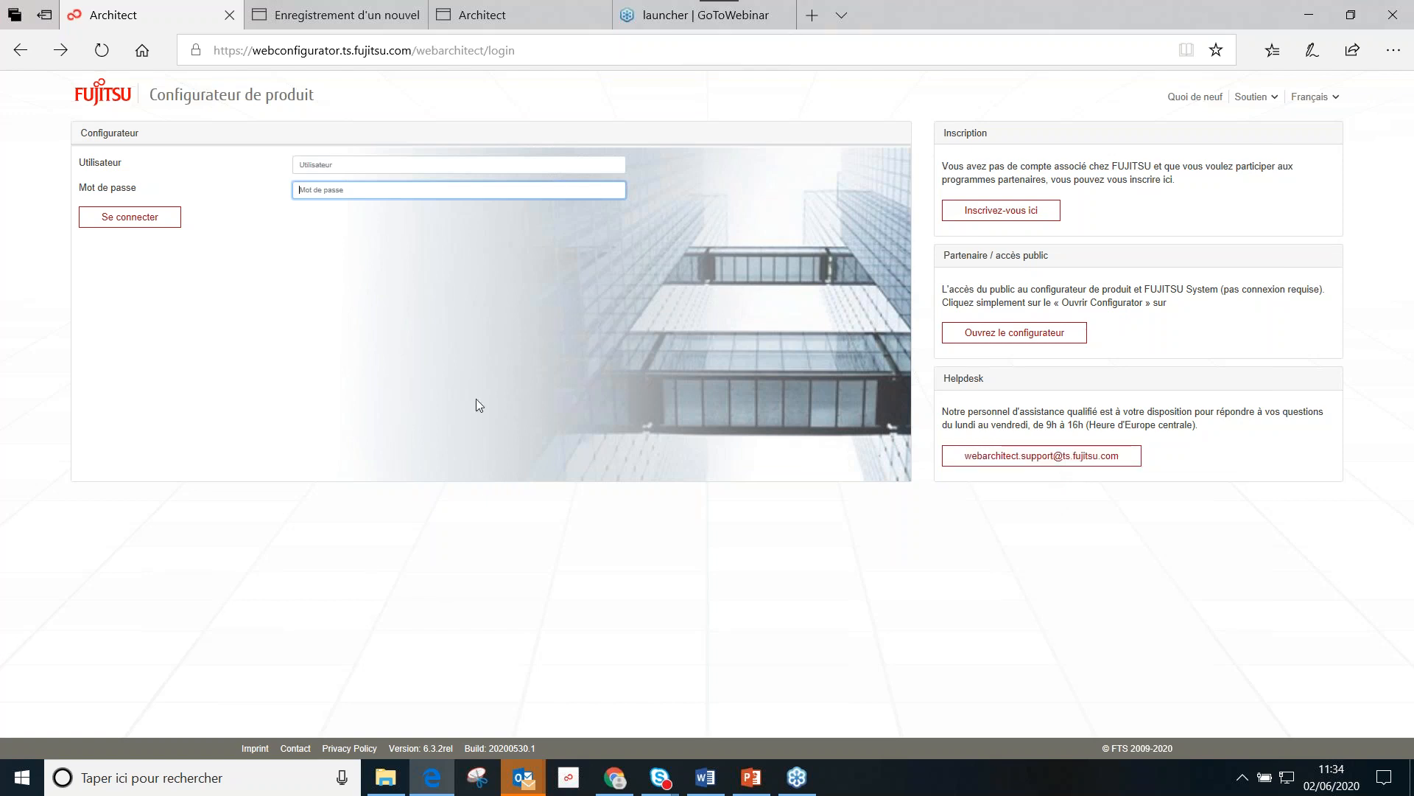
click(385, 167)
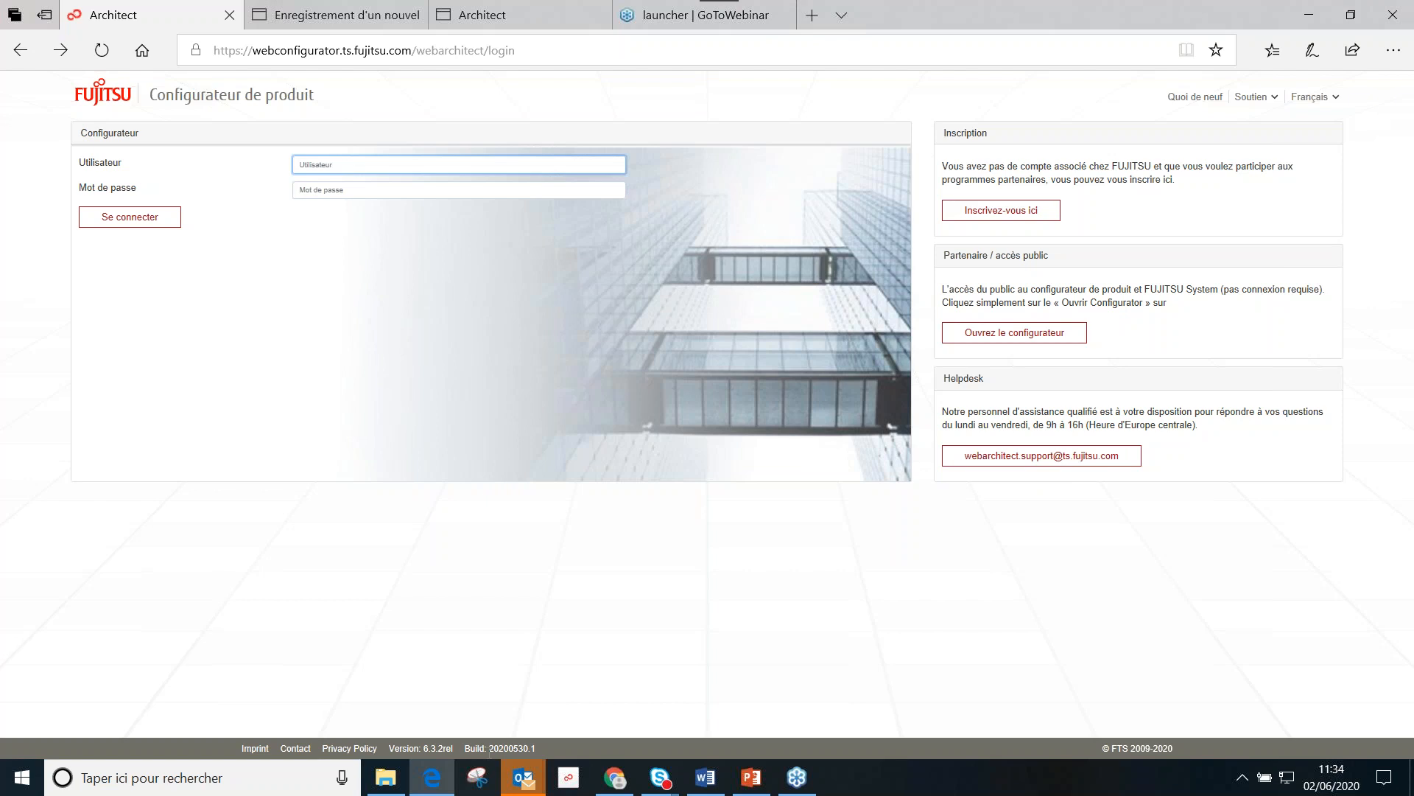
Step: Switch to the logged-in configurator in Chrome and expand Systèmes configurables to review its product families
click(615, 775)
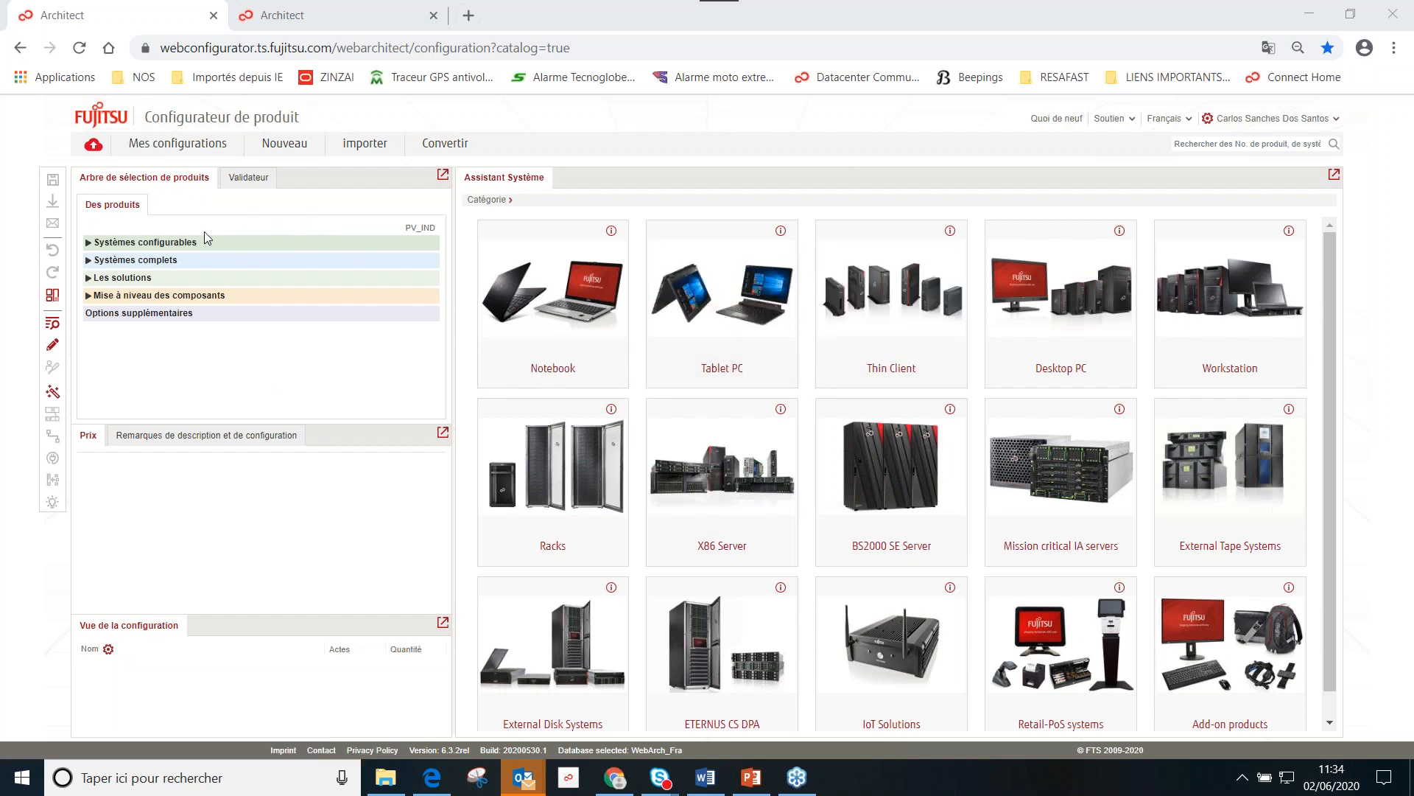
click(88, 246)
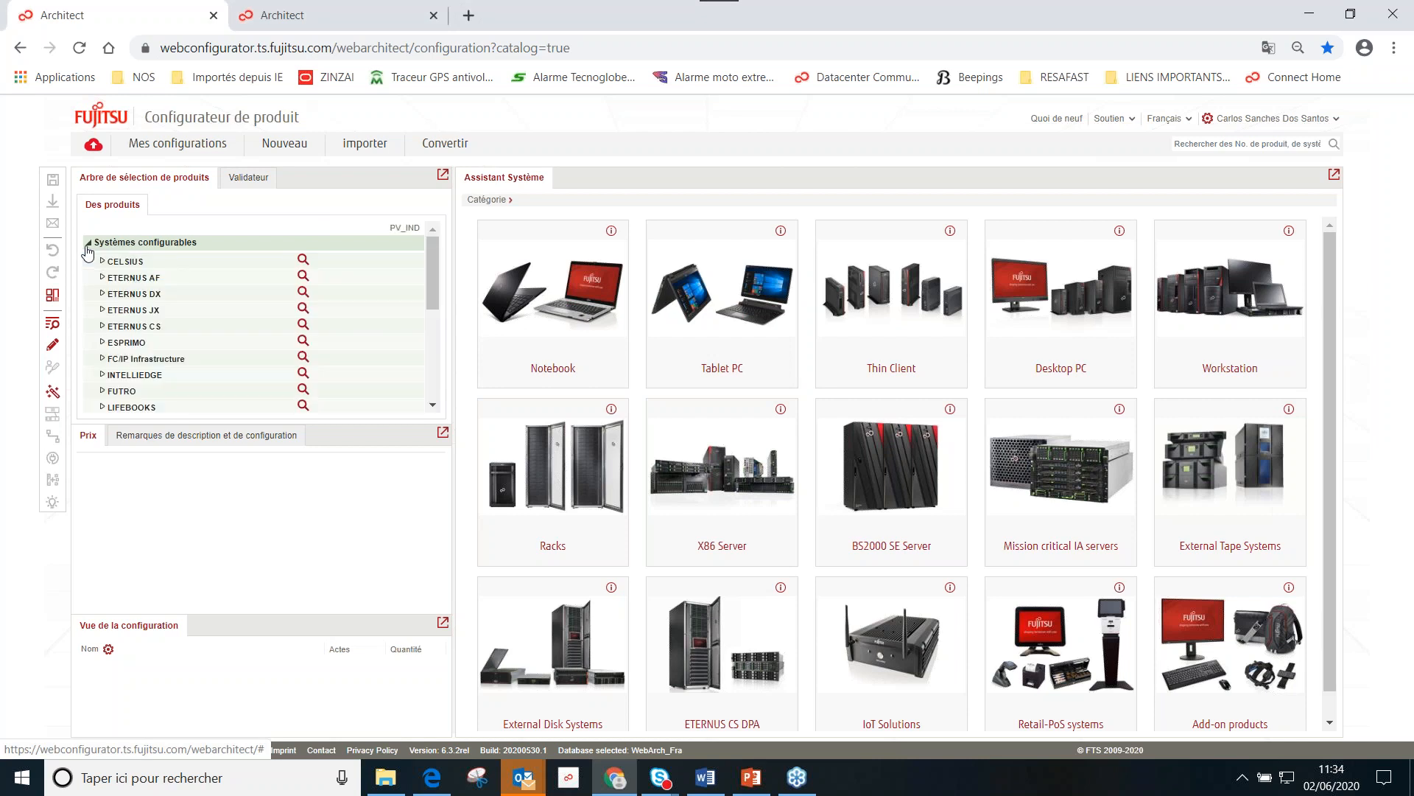
click(89, 246)
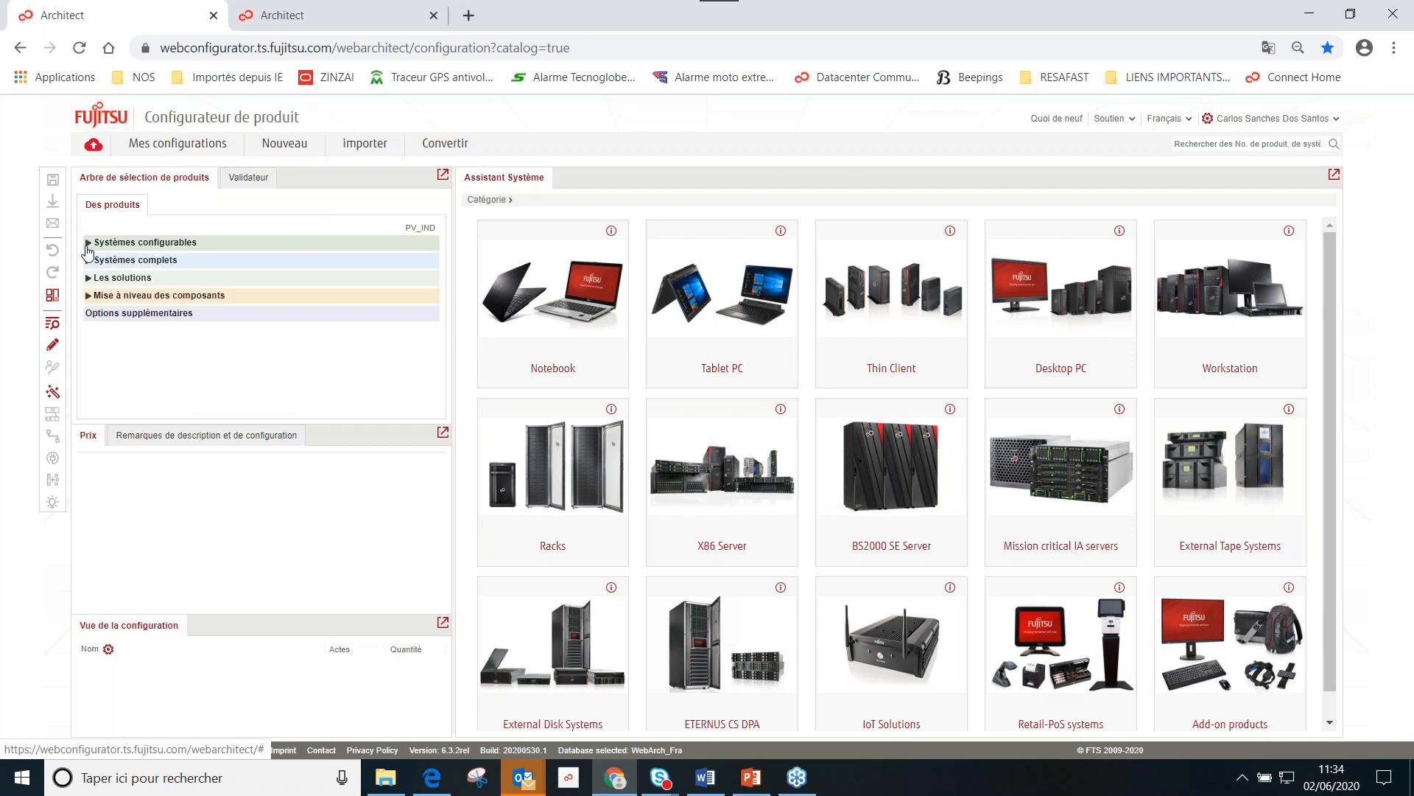
click(87, 246)
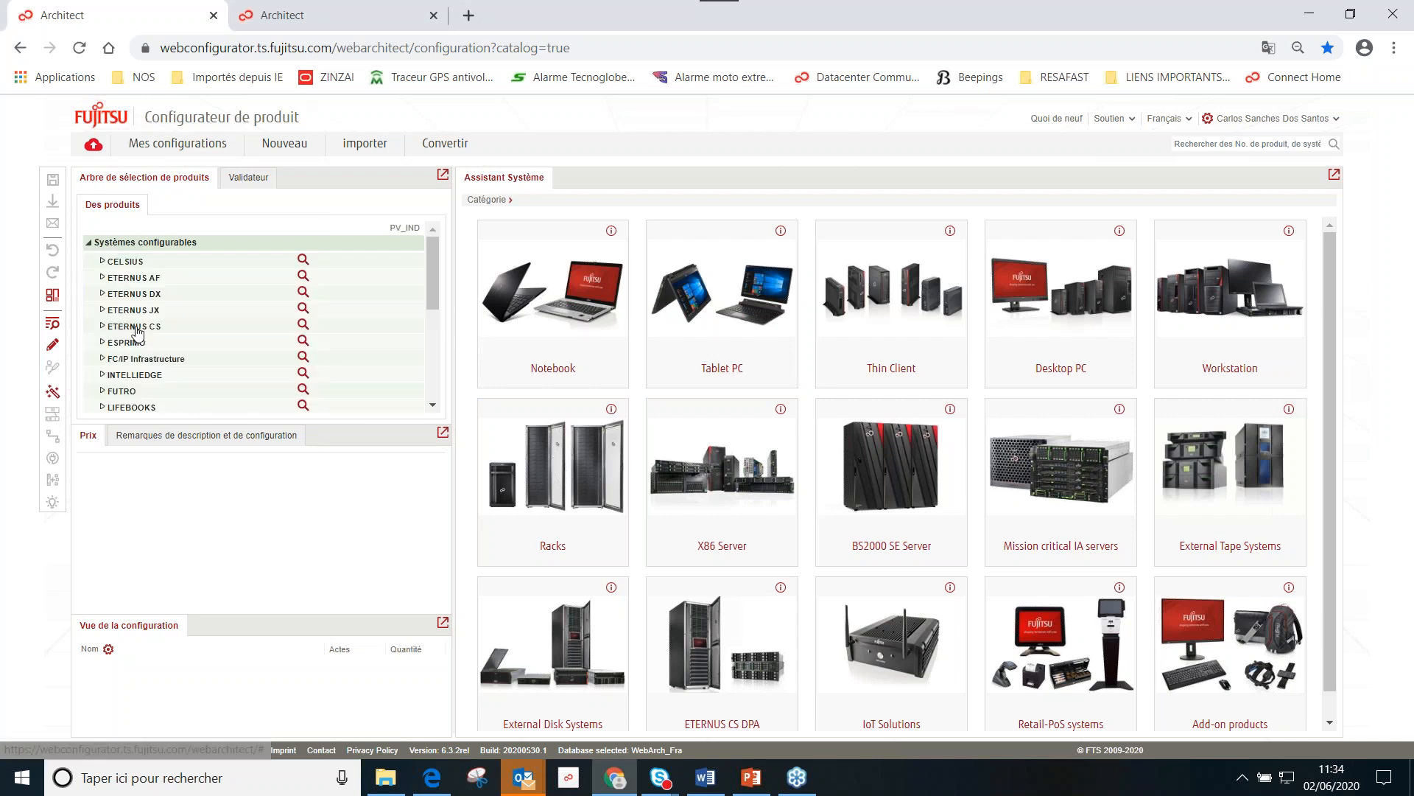
scroll(134, 331, down, 3)
scroll(147, 324, up, 5)
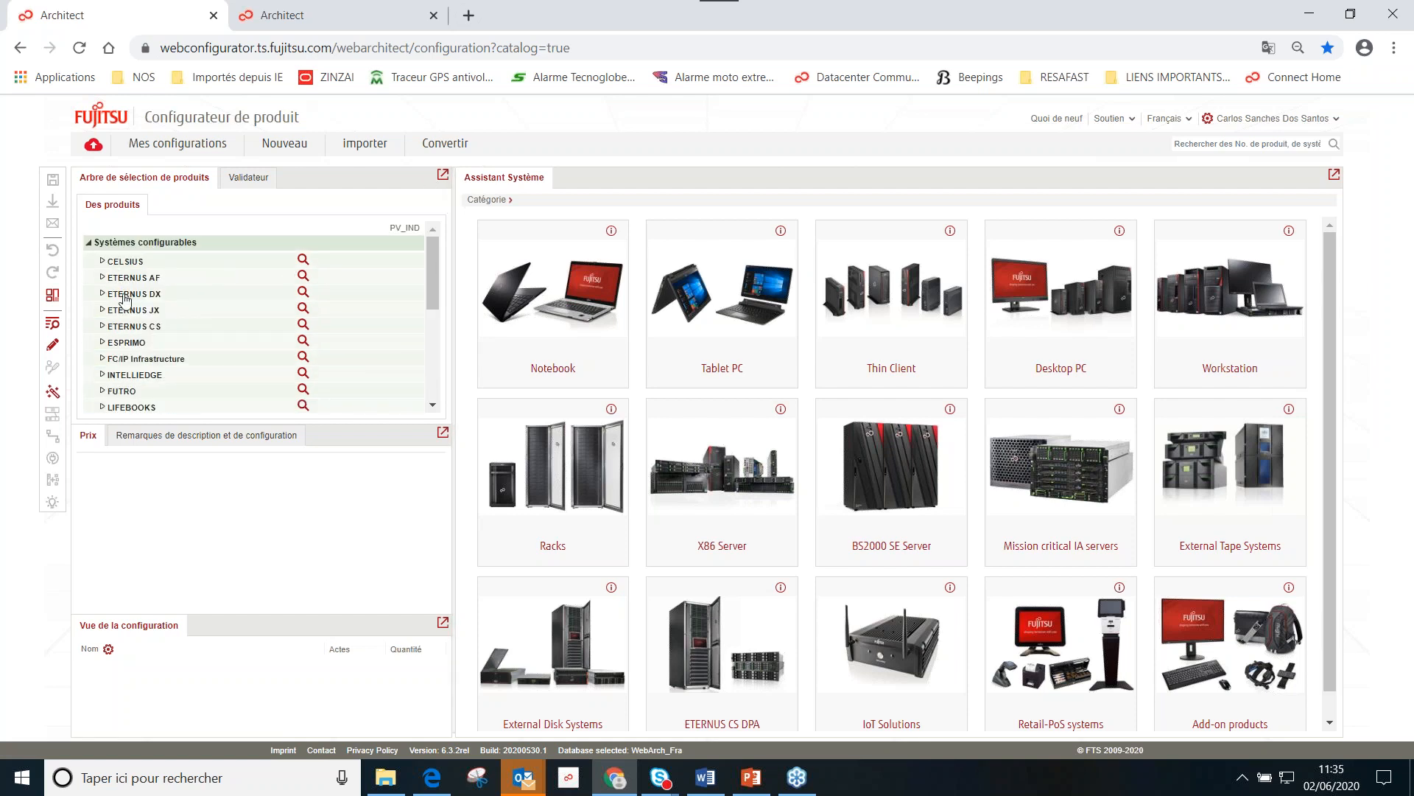
Step: Enlarge the product selection tree and review the Systèmes configurables and Systèmes complets categories, leaving both collapsed
click(442, 177)
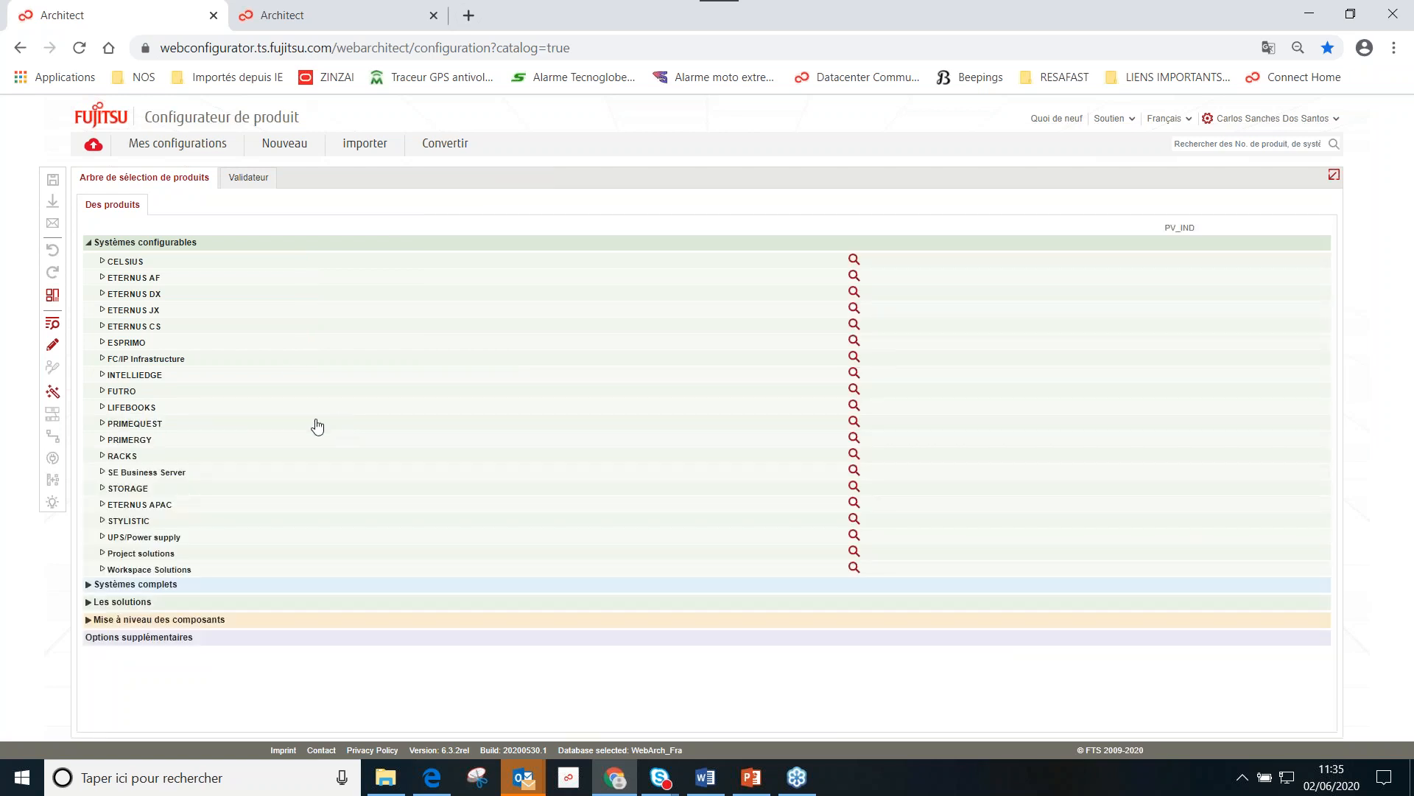
click(89, 243)
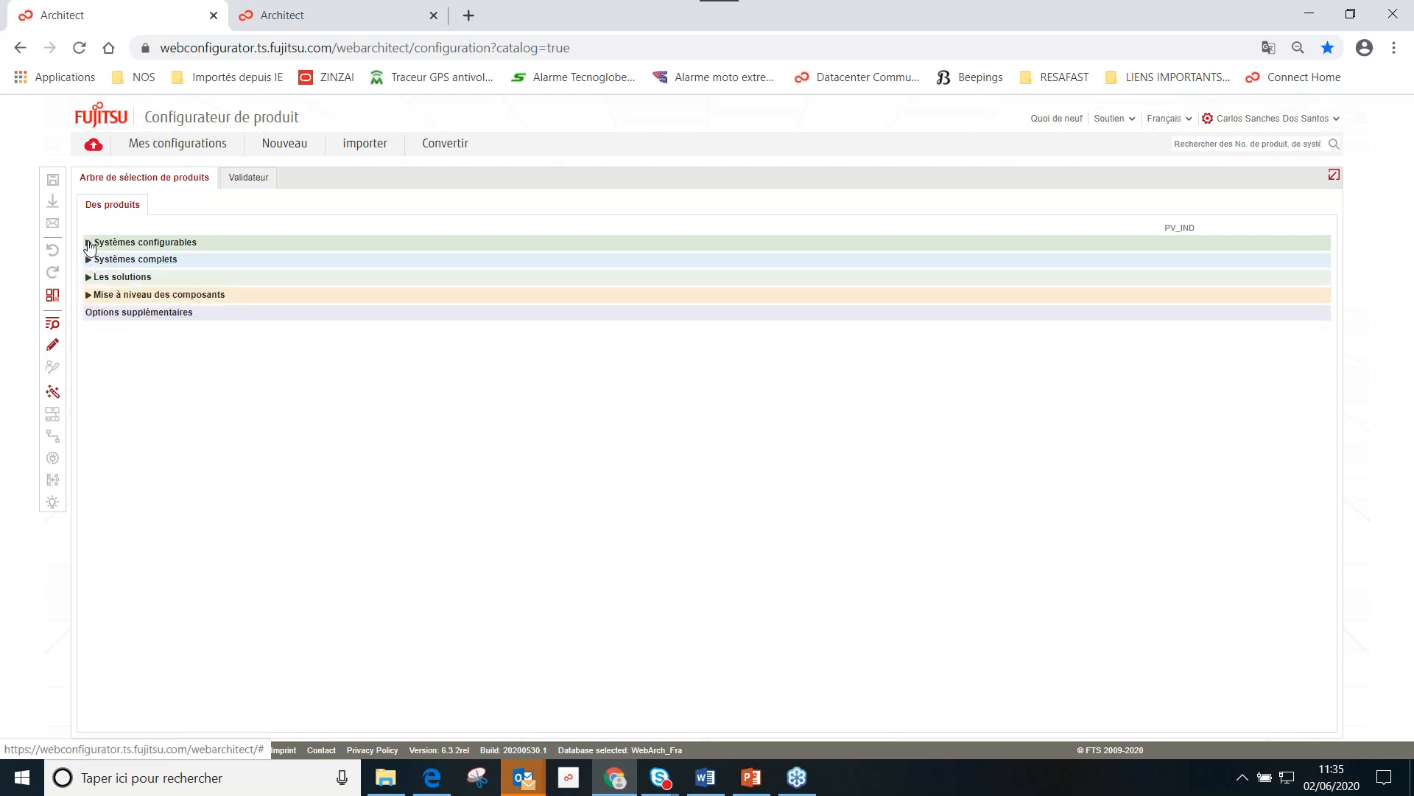
click(88, 243)
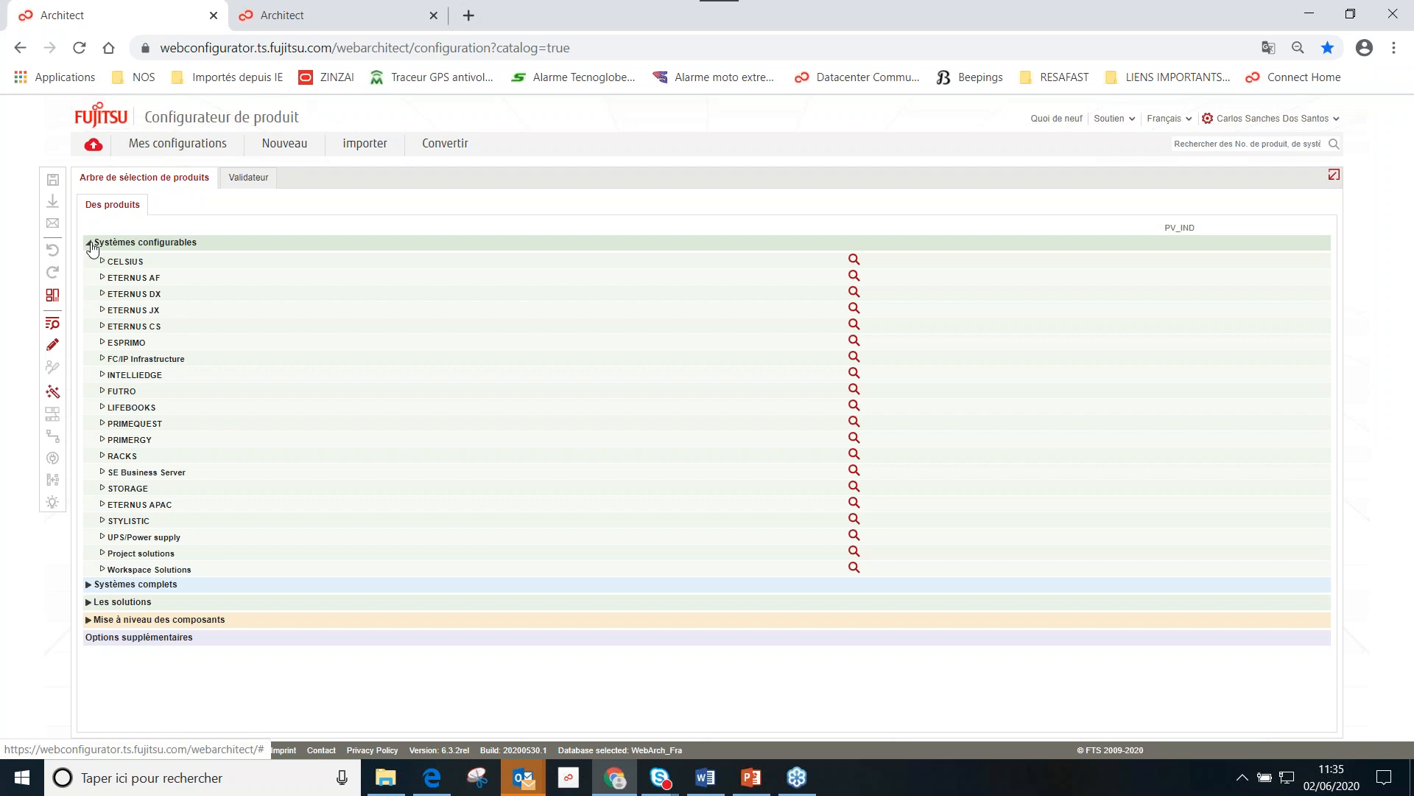
click(88, 243)
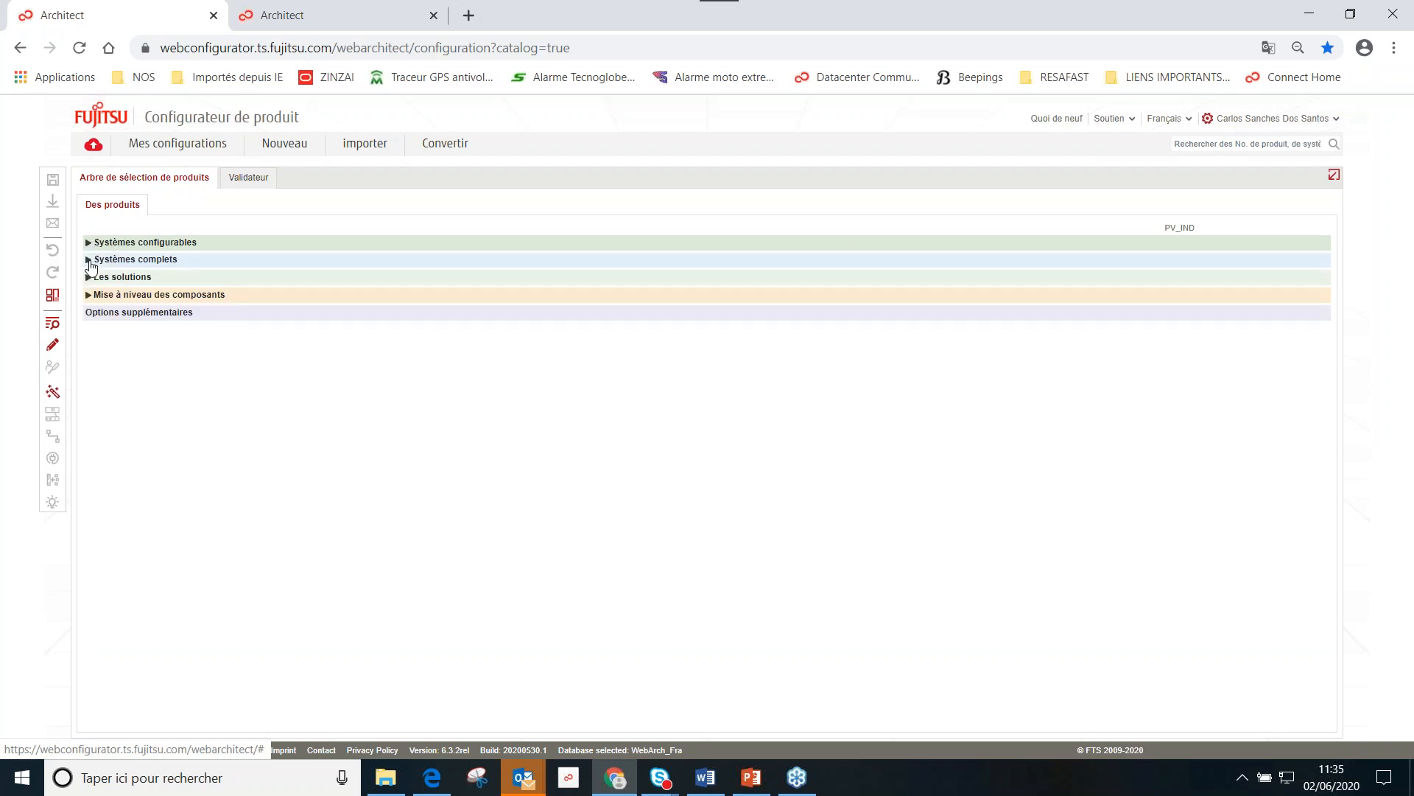
click(90, 260)
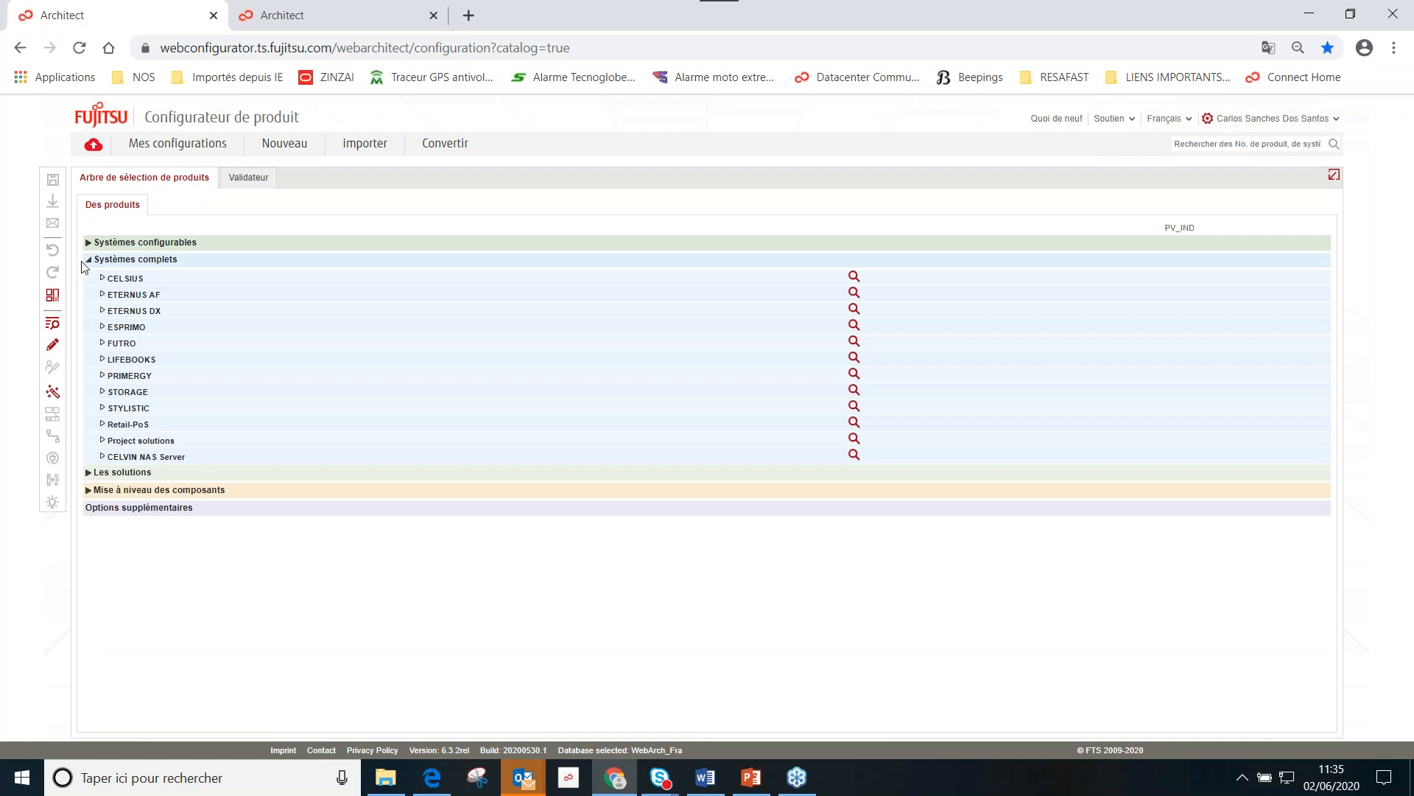
click(87, 262)
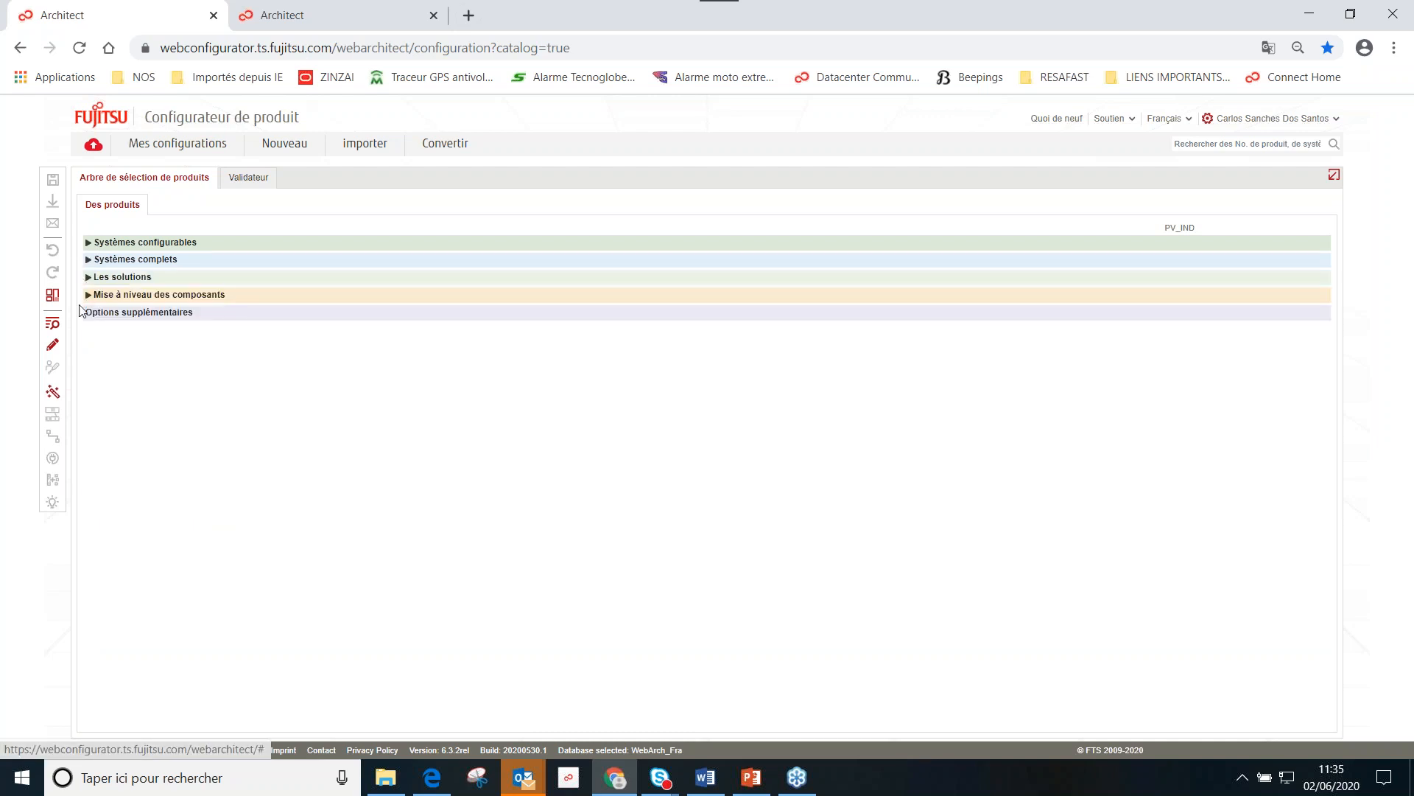
Step: Browse the Les solutions category, including NUTANIX, PRIMEFLEX for VMW vSphere and PRIMEFLEX for MAS HCI, and collapse it again
click(87, 278)
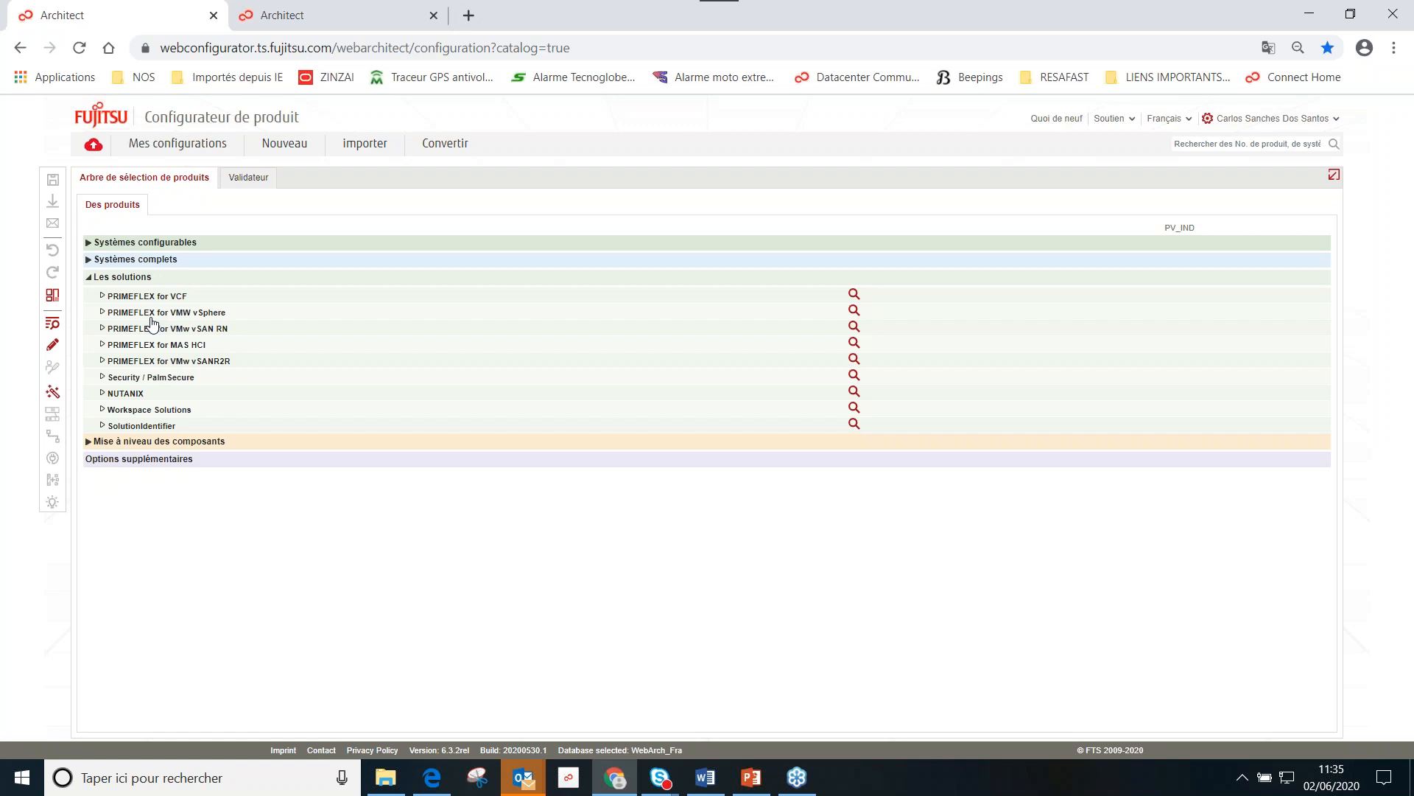
click(103, 394)
click(104, 395)
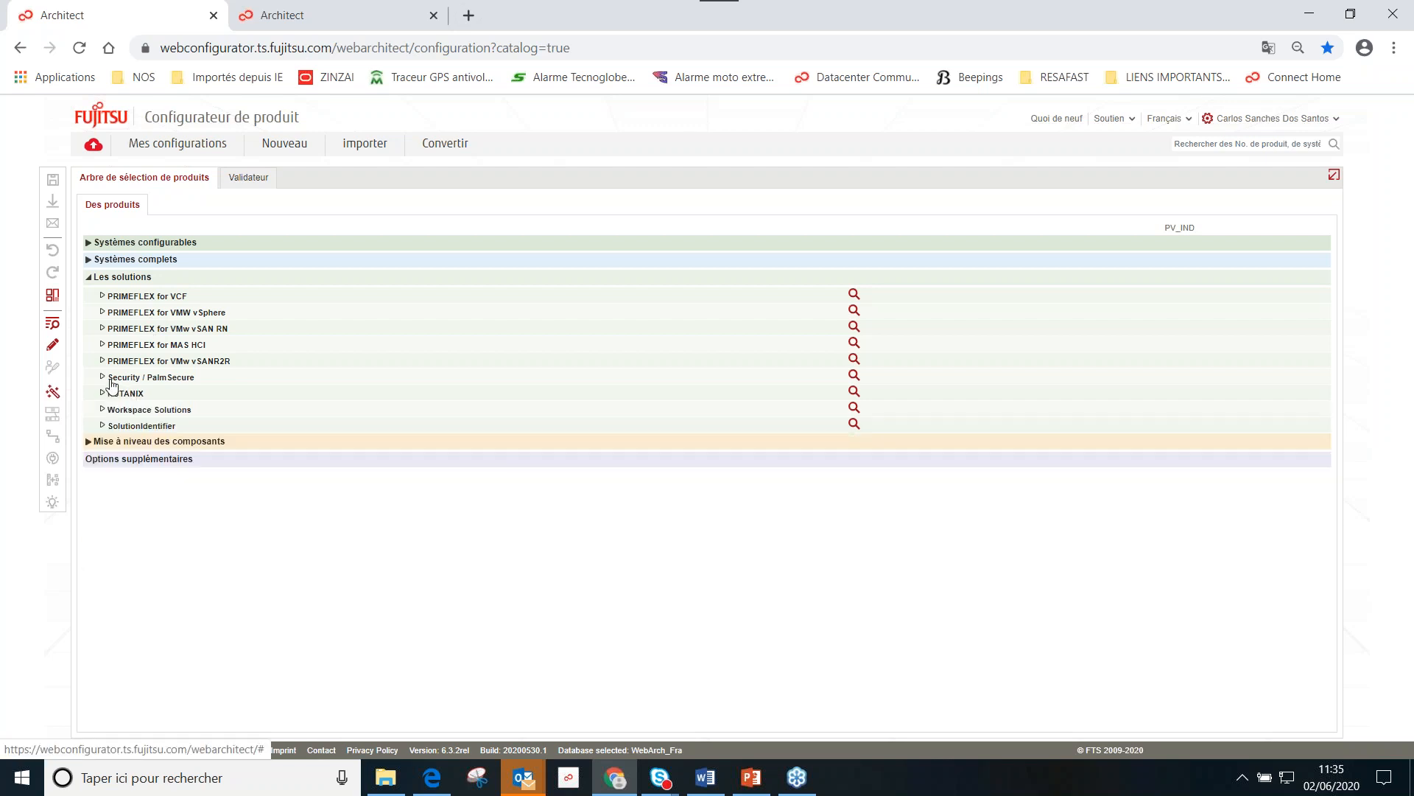
click(101, 312)
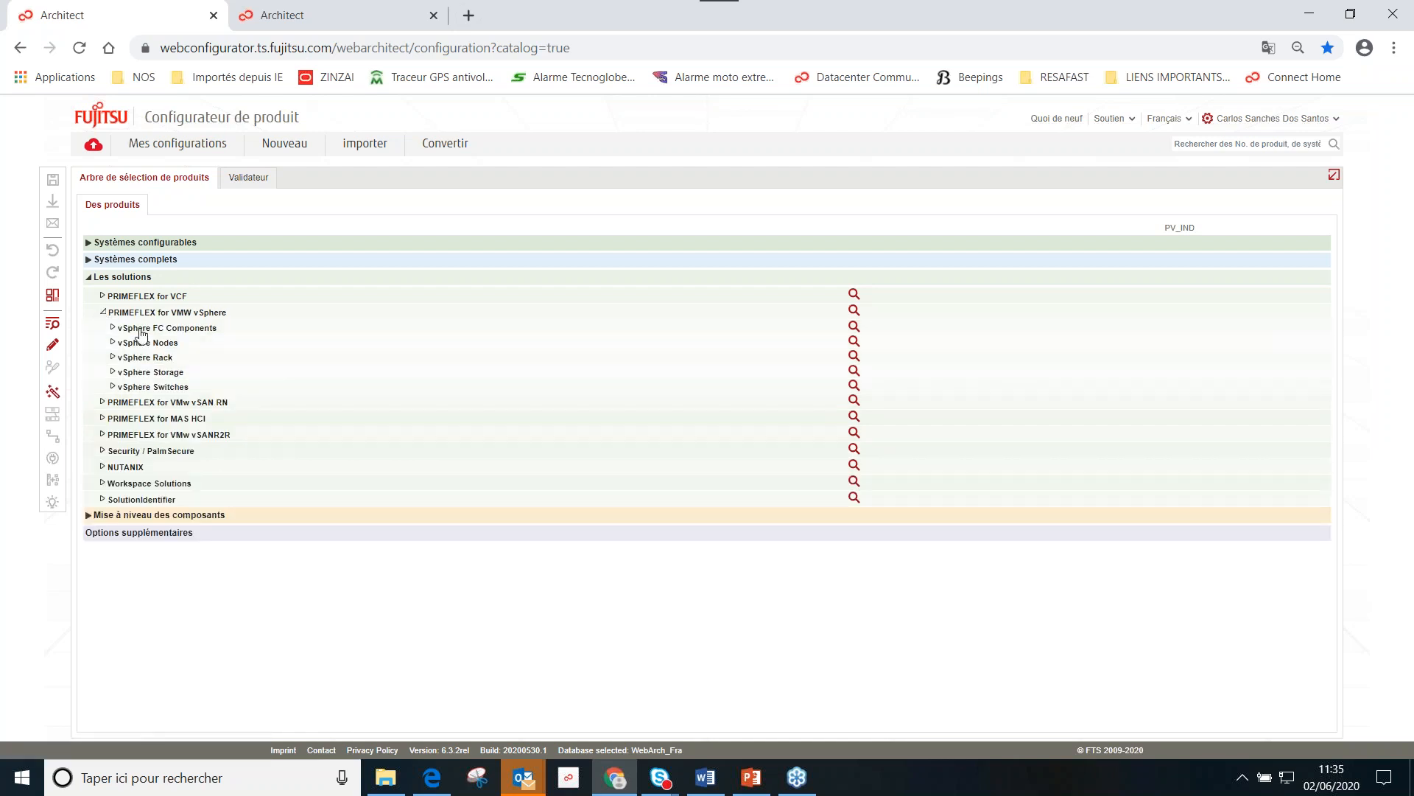
click(102, 312)
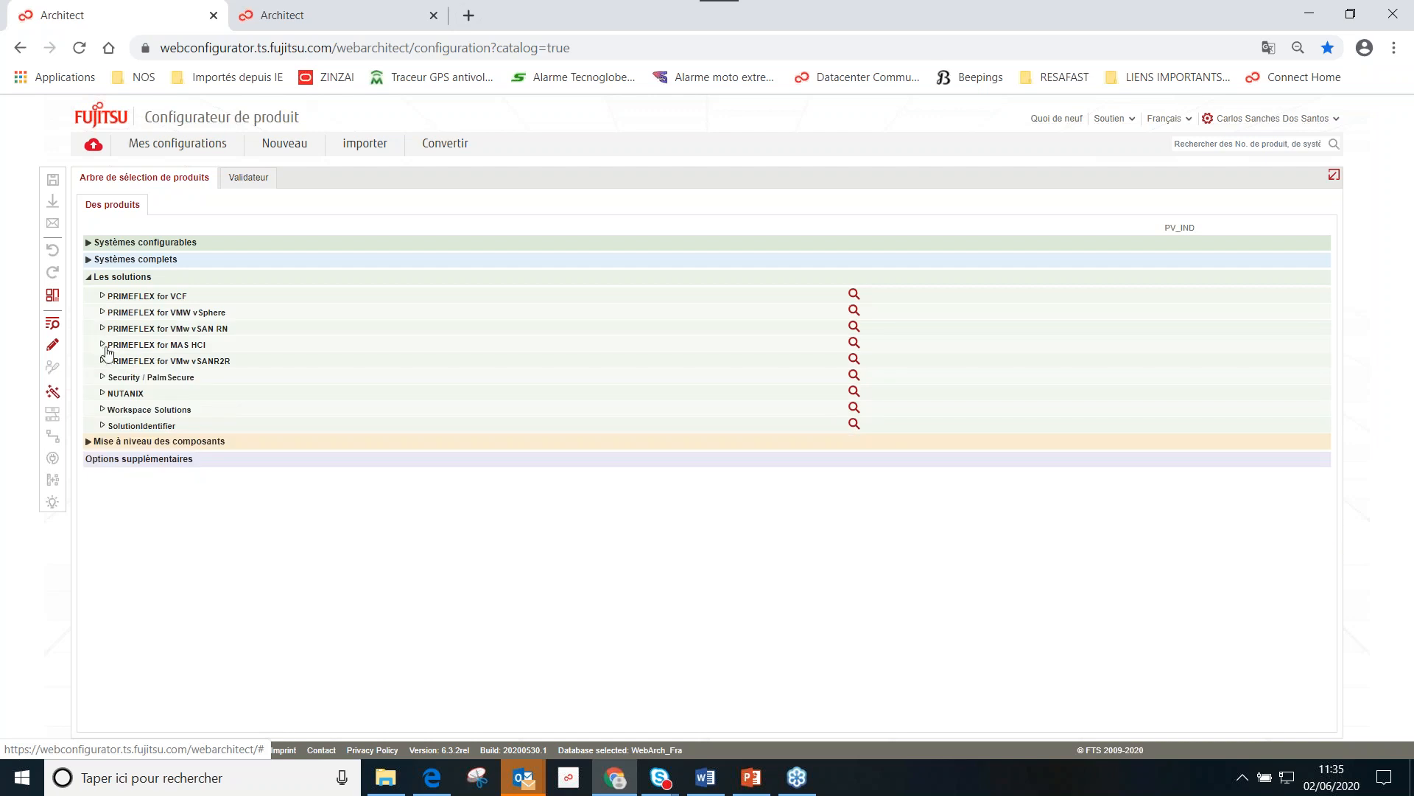
click(103, 345)
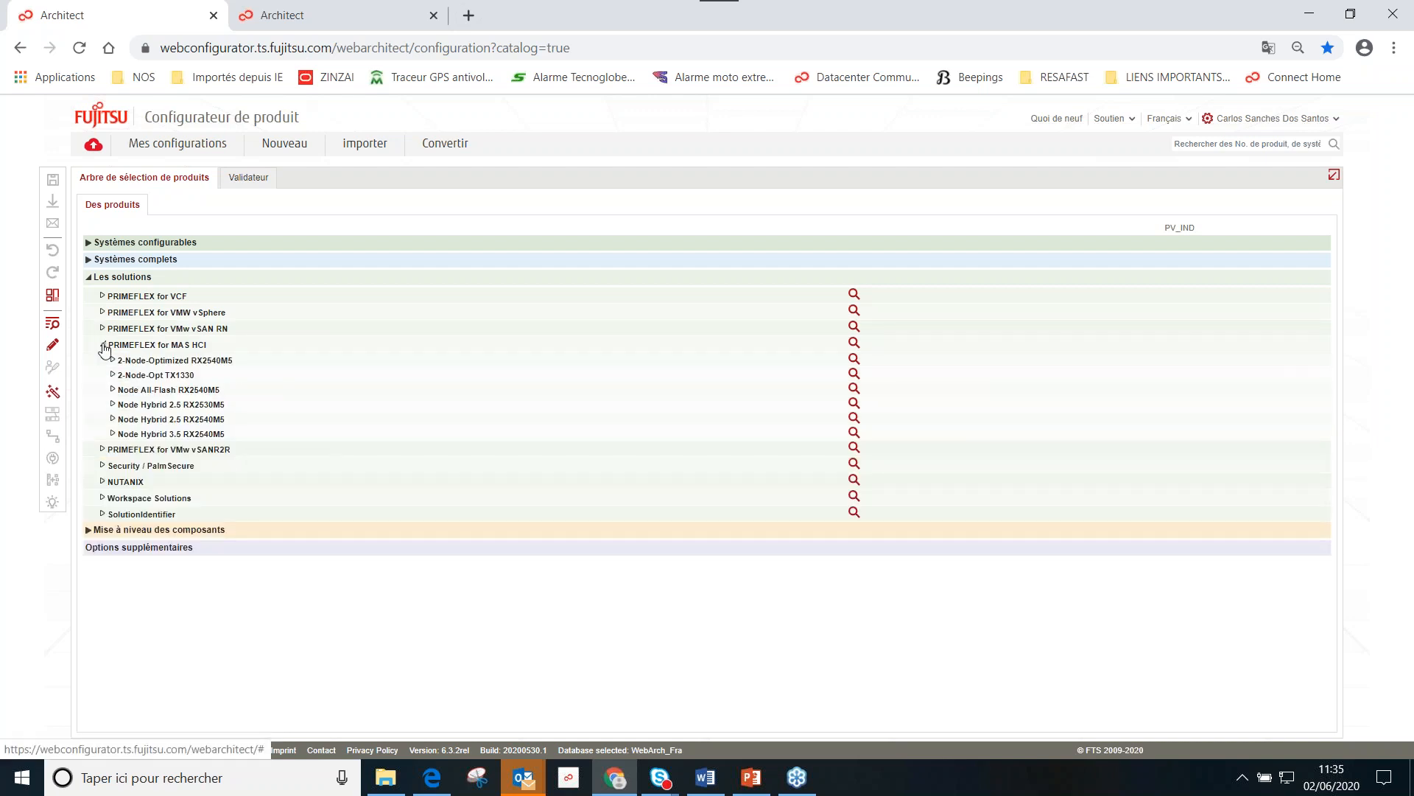
click(103, 346)
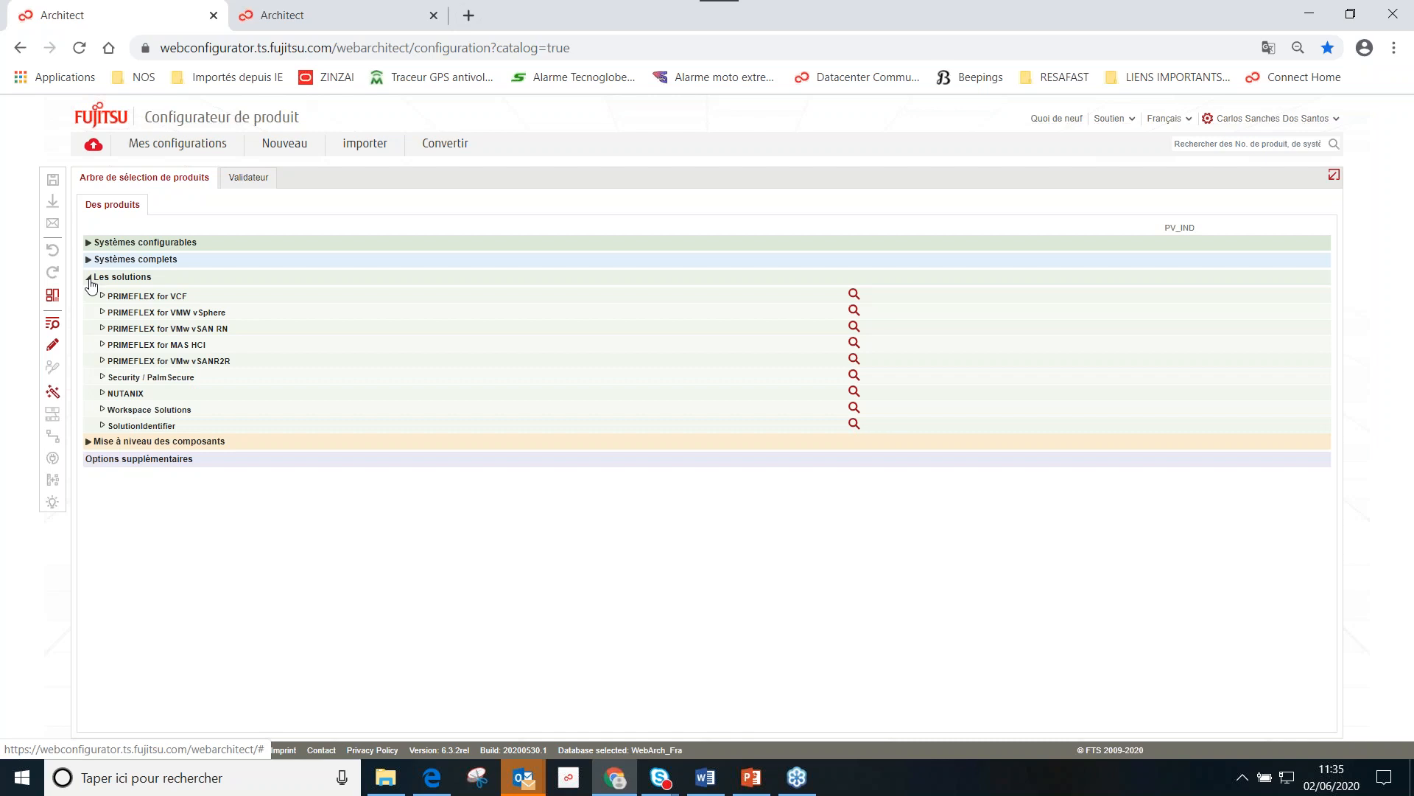
click(89, 278)
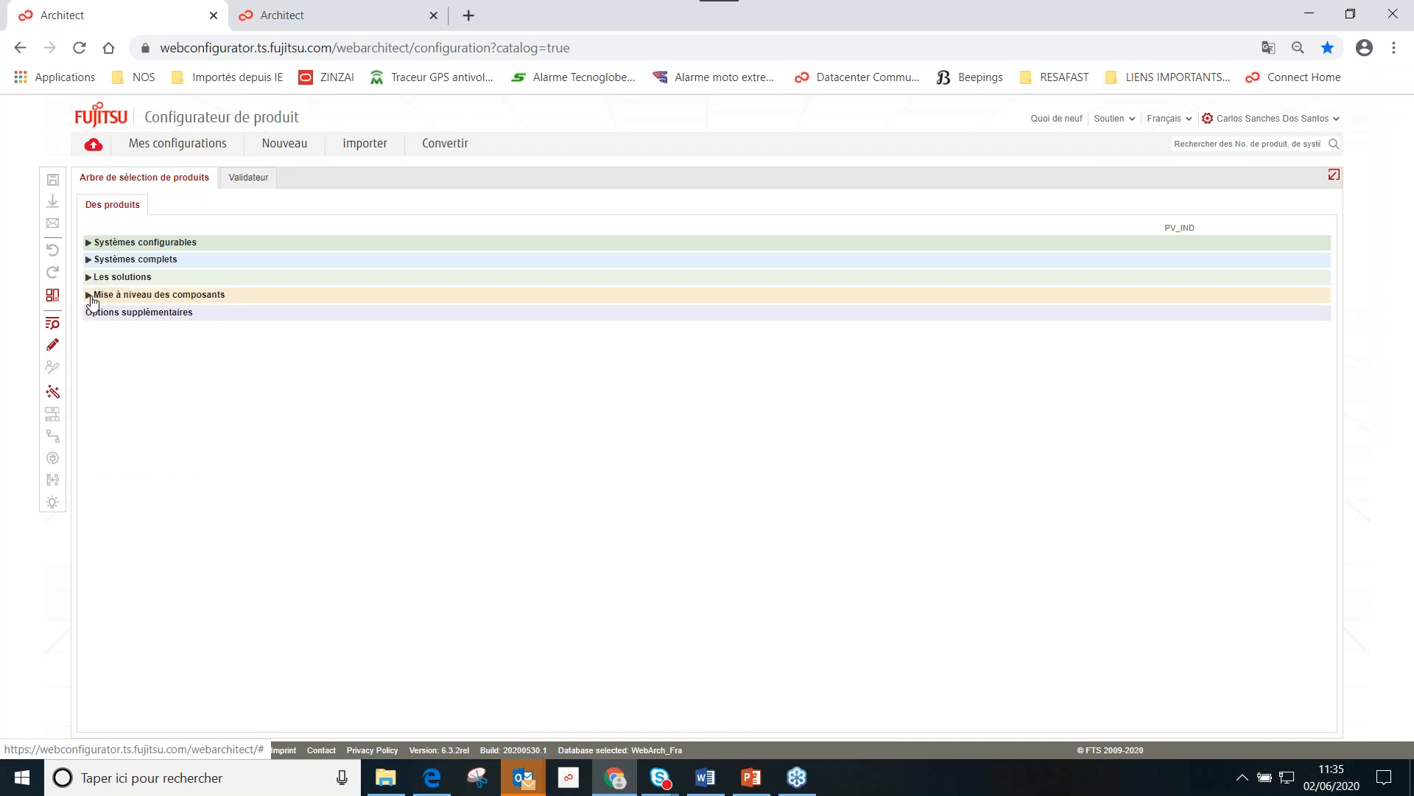
Step: Browse the Mise à niveau des composants category, including the ESPRIMO models, and collapse it again
click(89, 294)
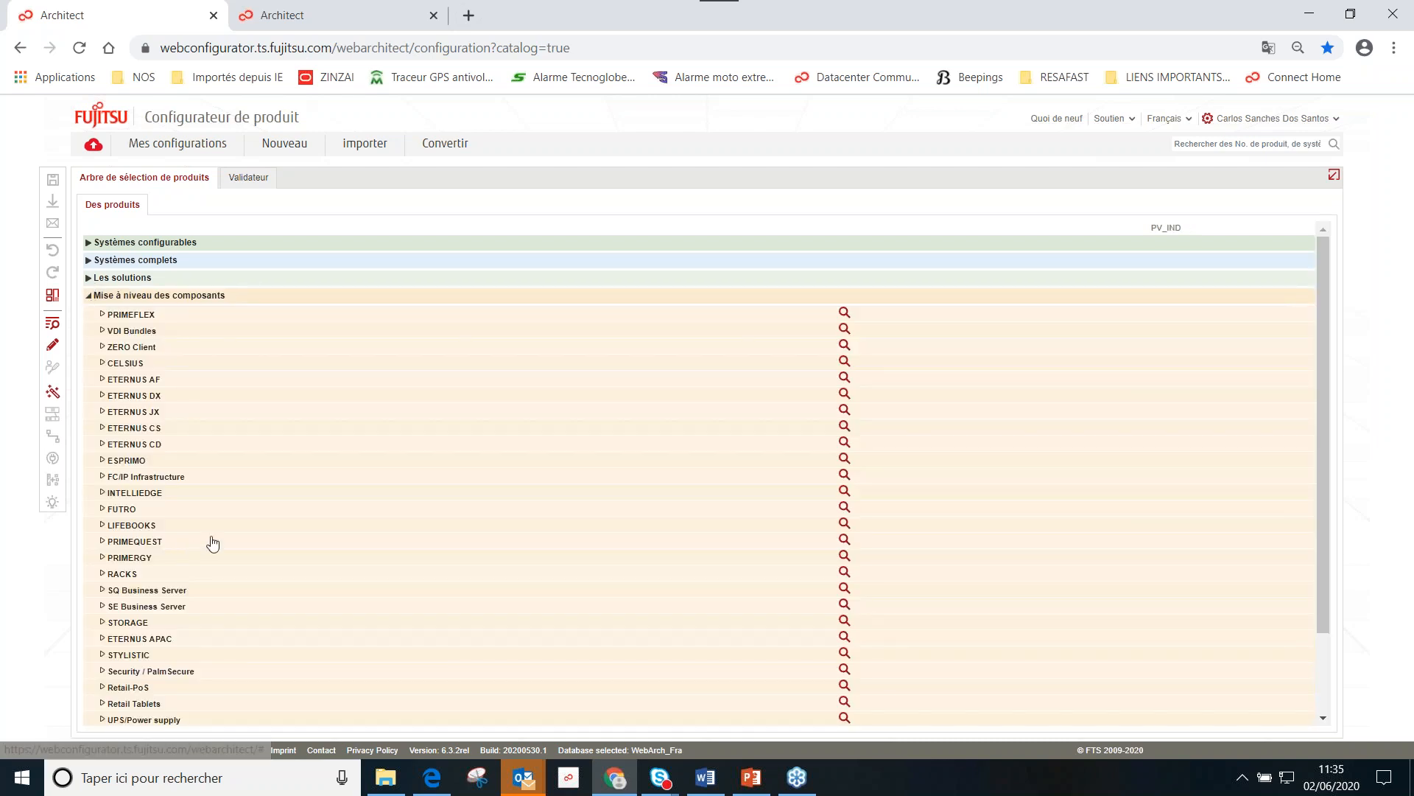
scroll(212, 544, down, 1)
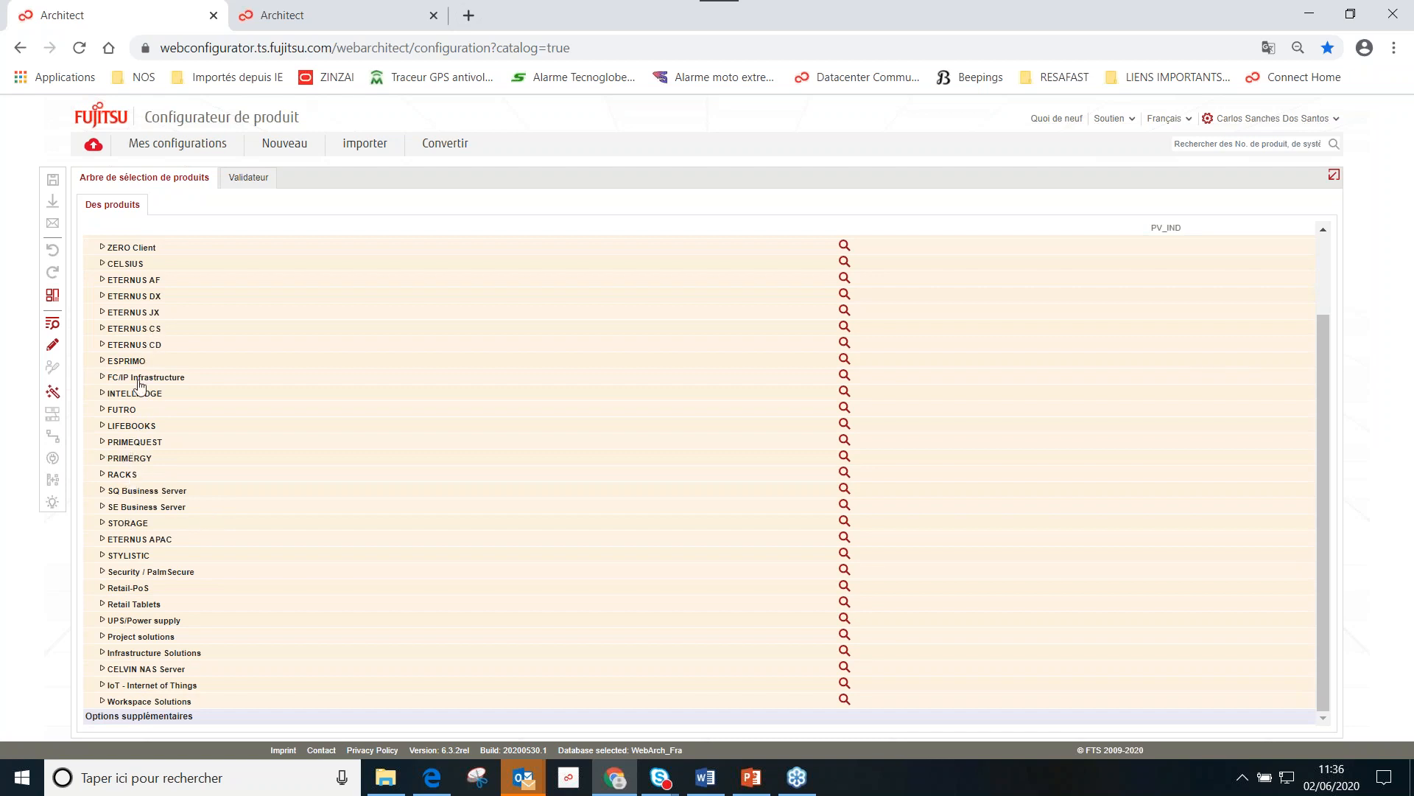
scroll(131, 409, up, 1)
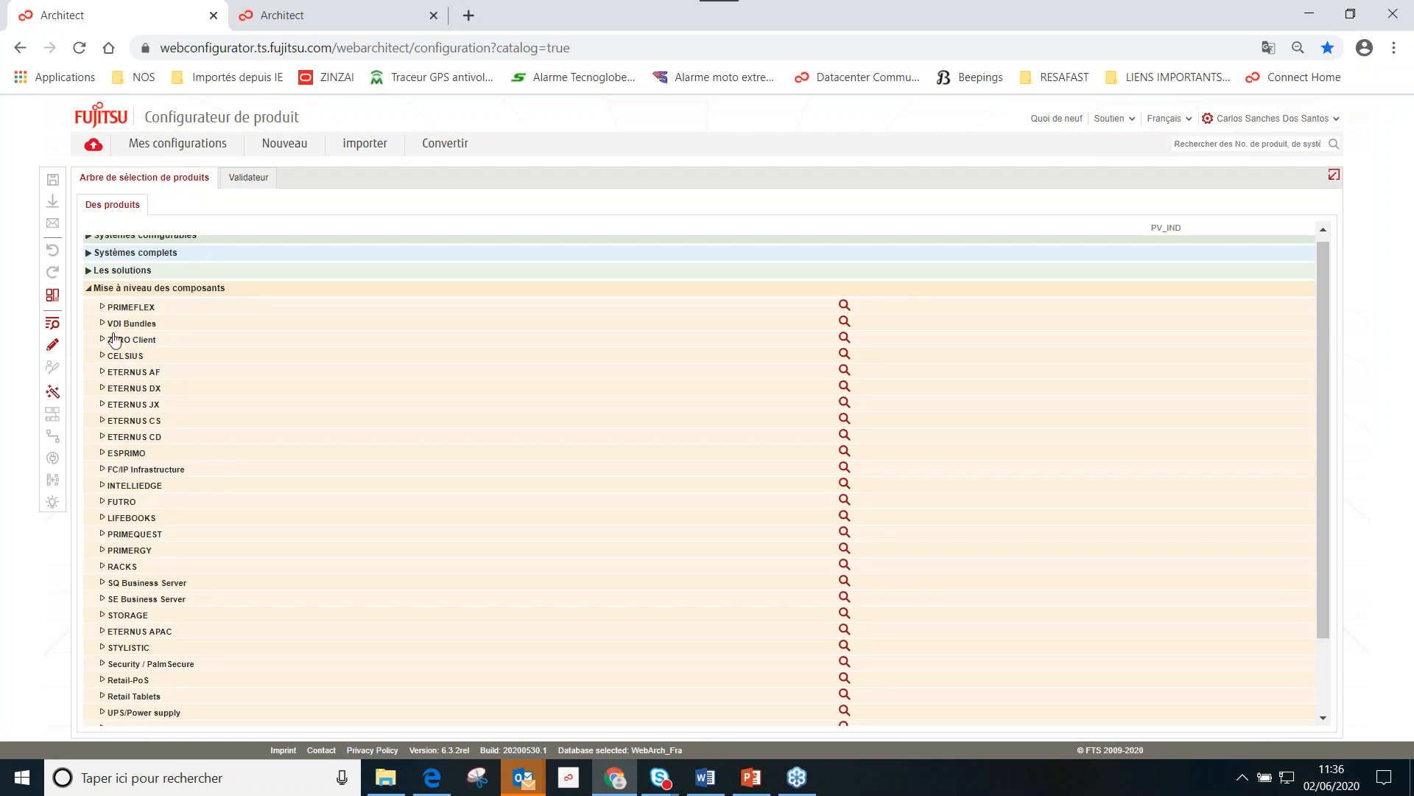
click(103, 454)
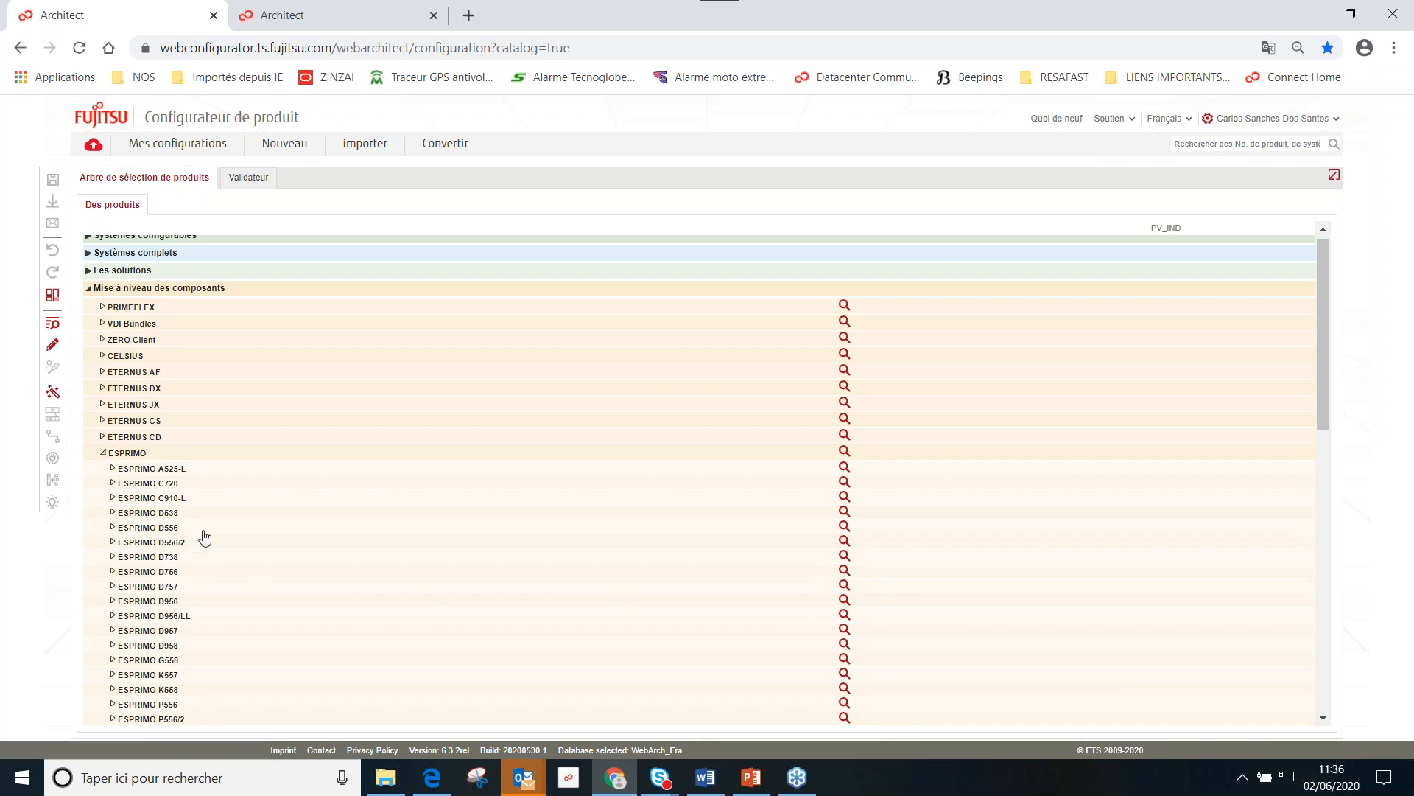
click(104, 453)
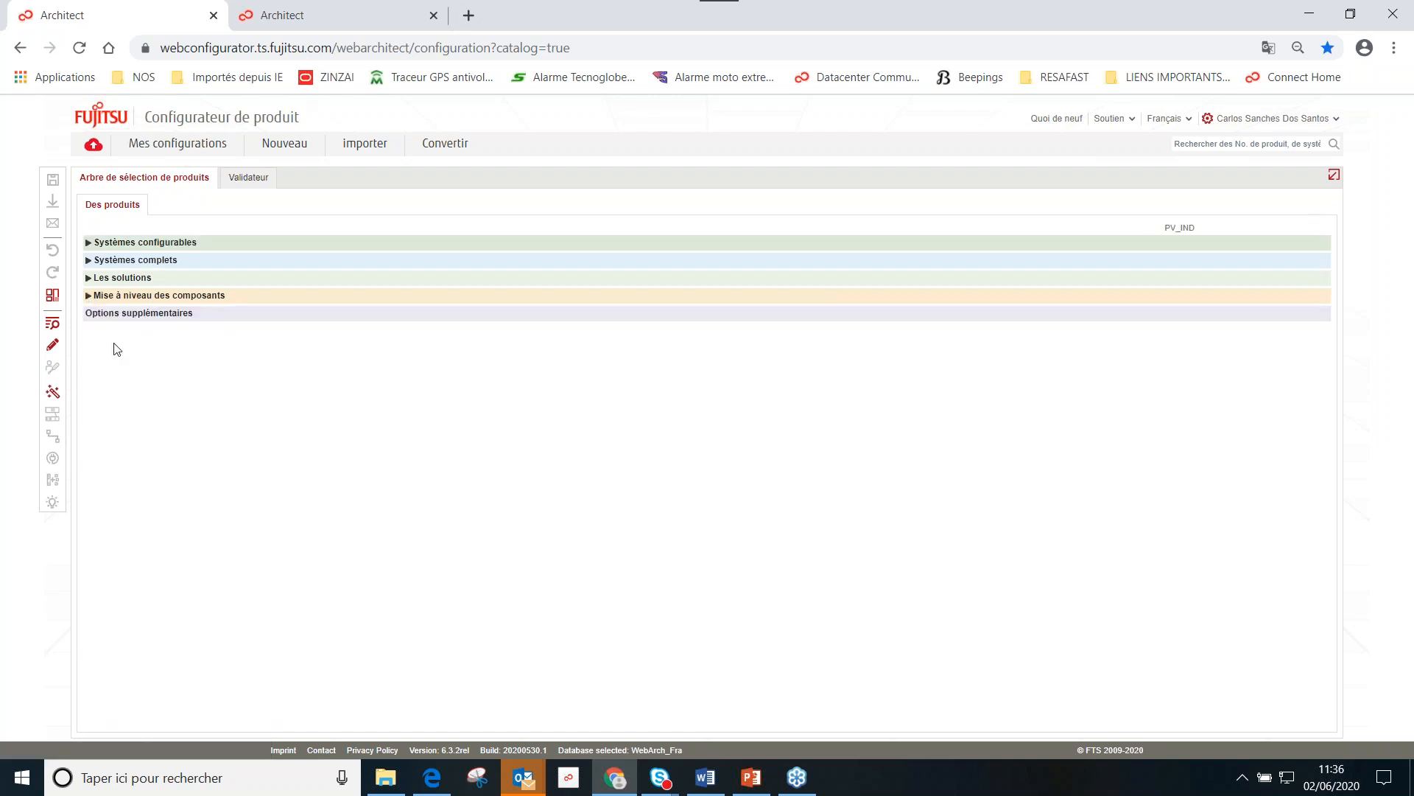
Step: Review the hardware options under Options supplémentaires and start a new configuration without saving the current one
click(164, 315)
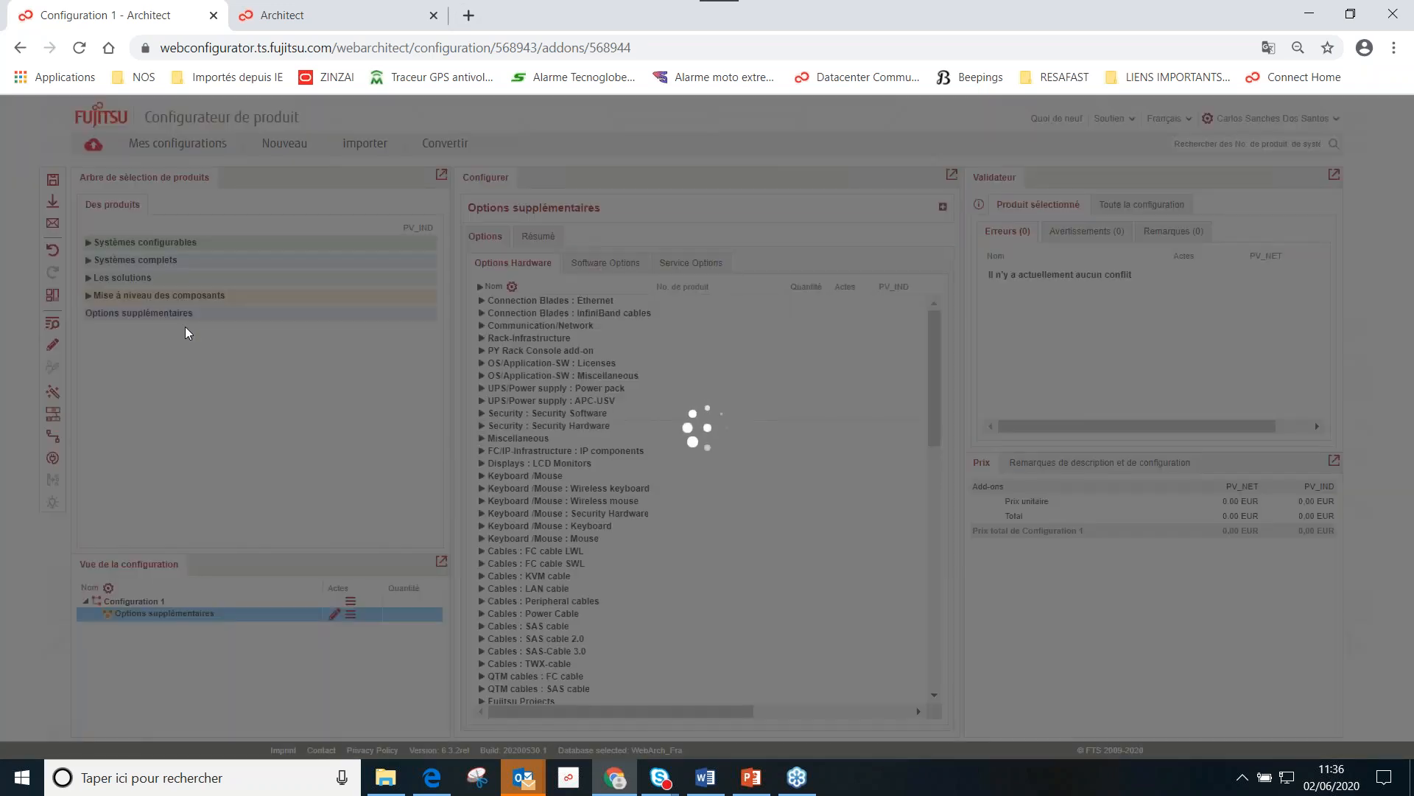
scroll(584, 464, down, 2)
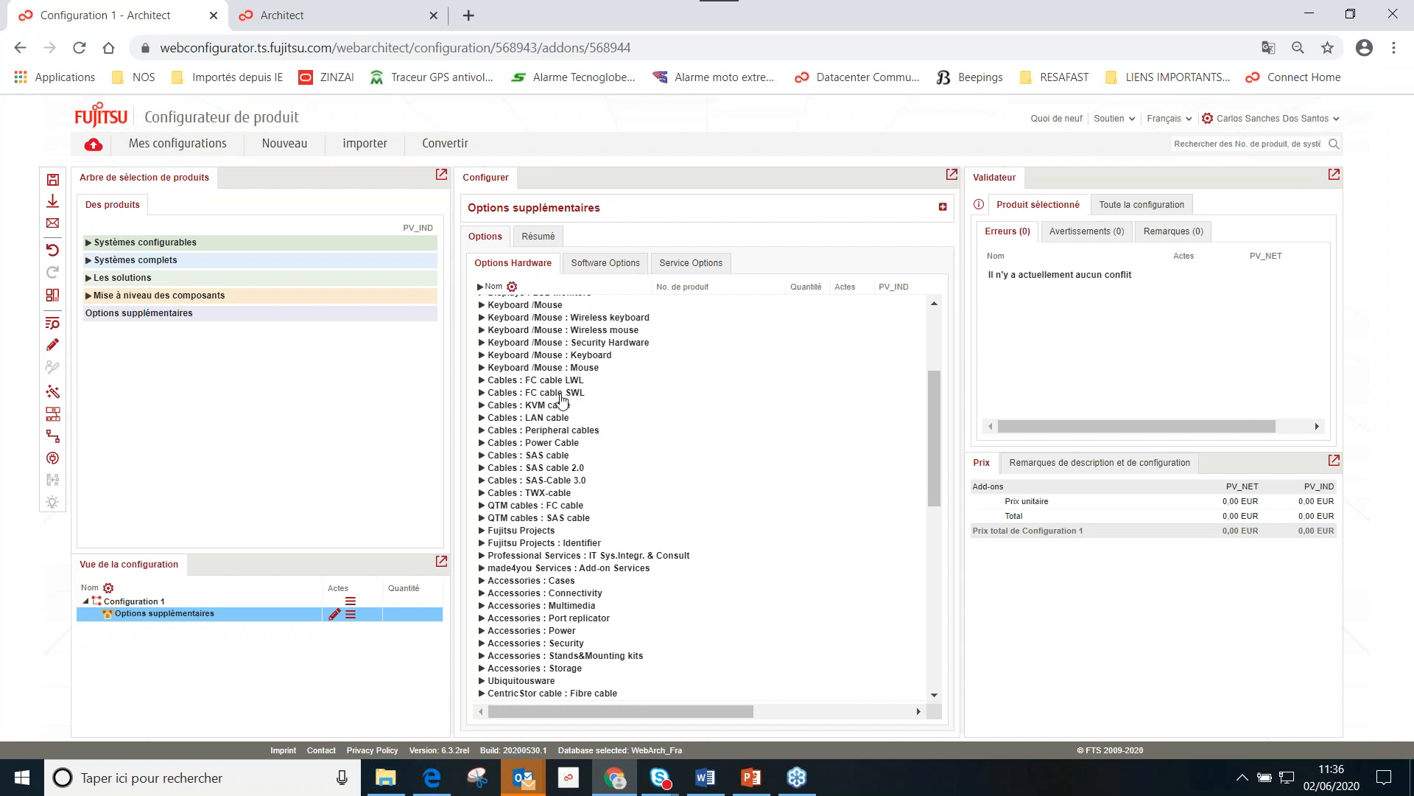
scroll(545, 453, down, 2)
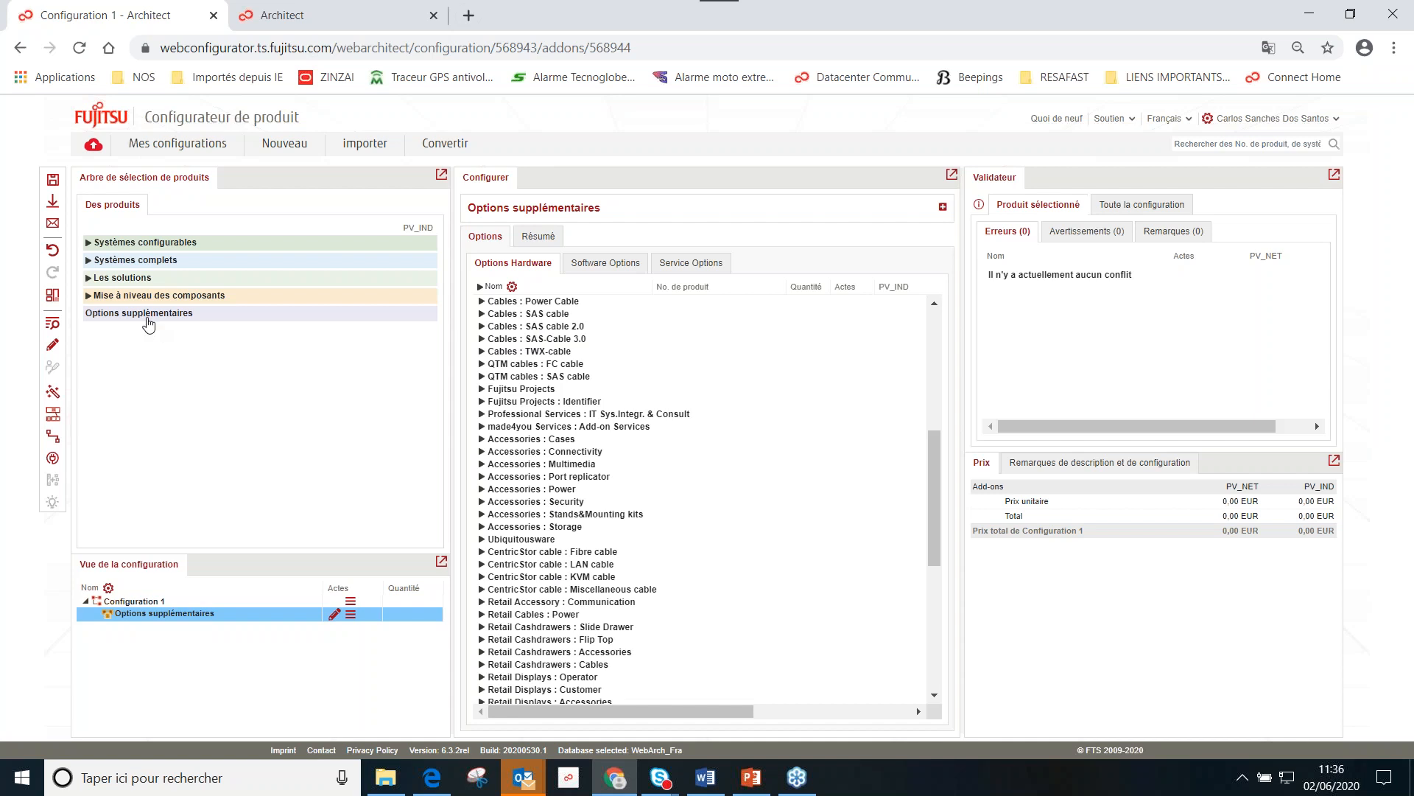
scroll(582, 378, up, 4)
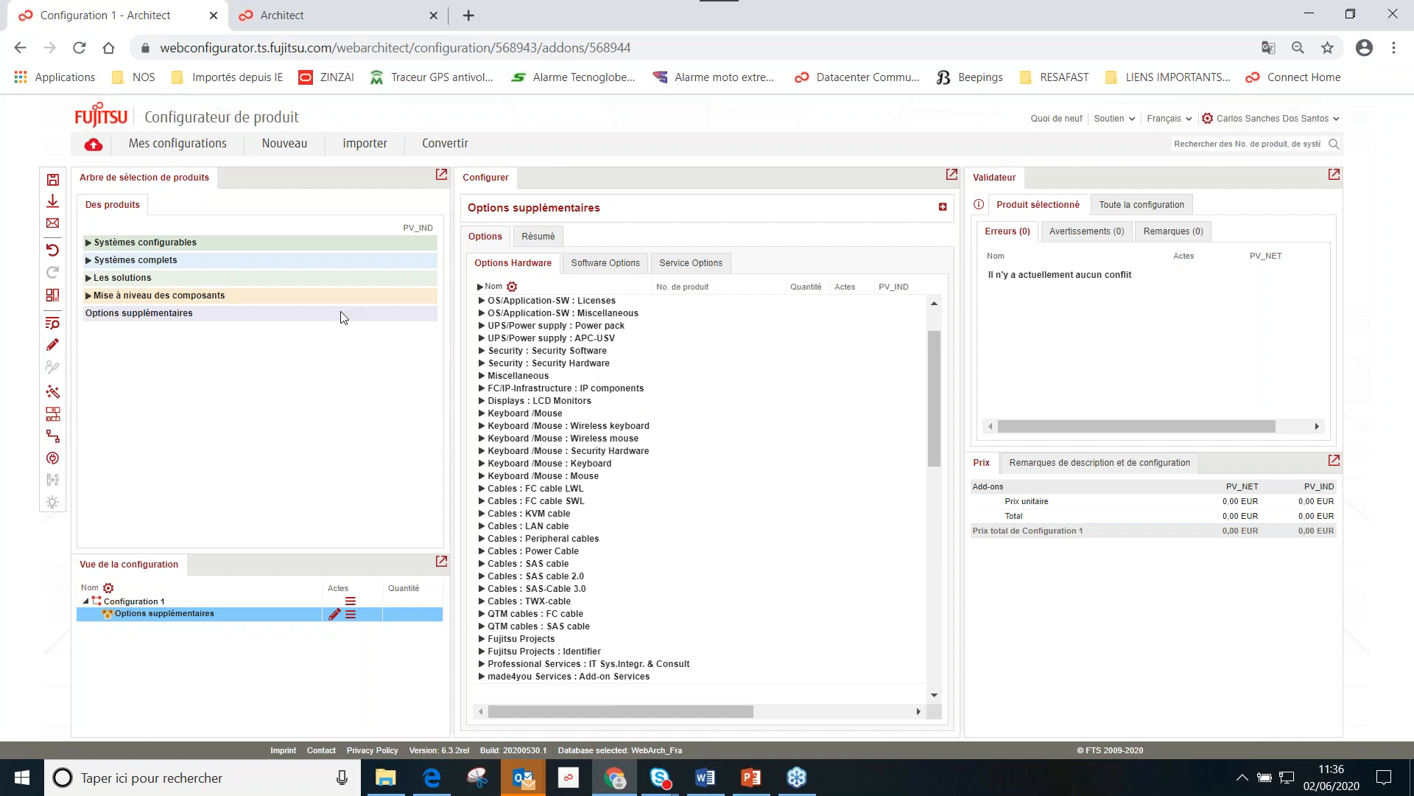
scroll(549, 383, up, 1)
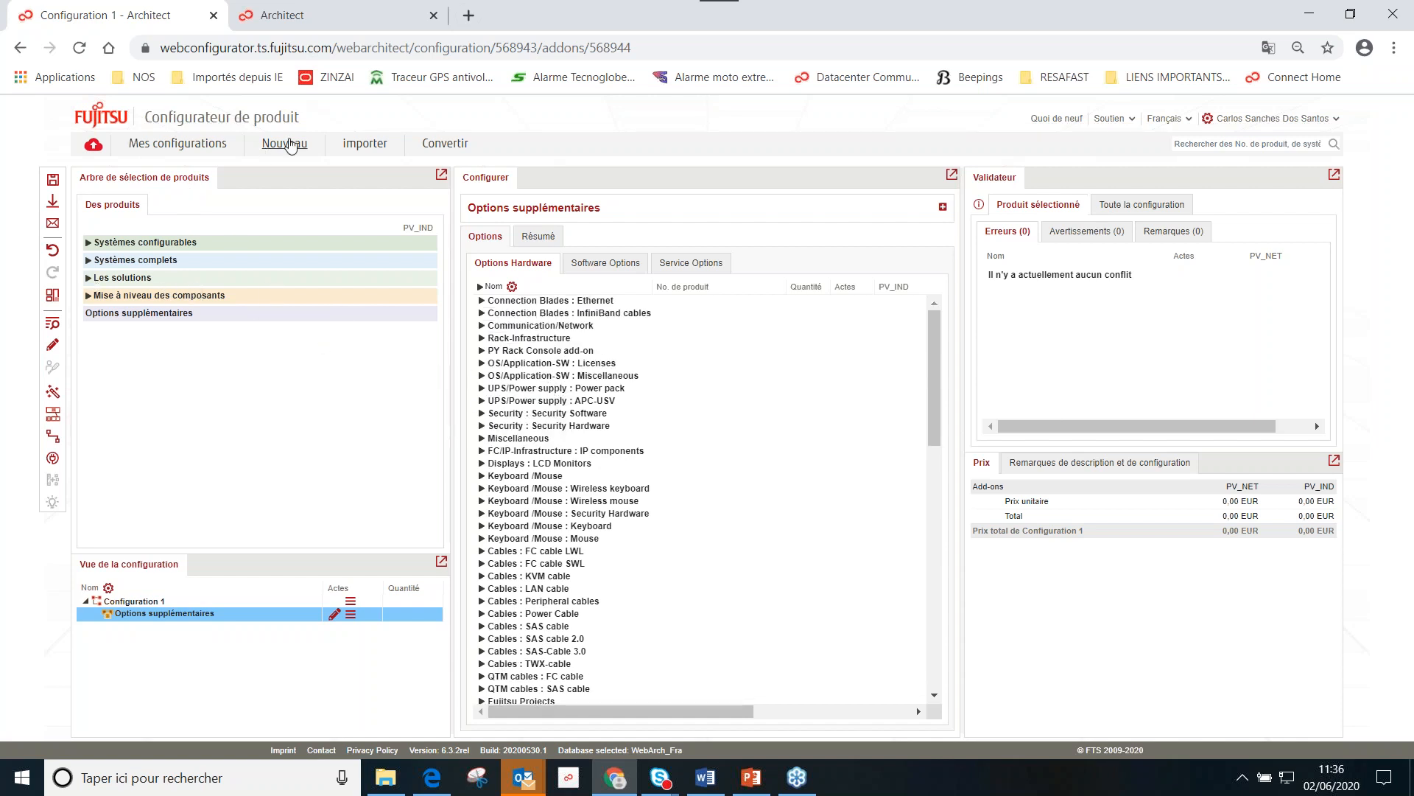
click(284, 144)
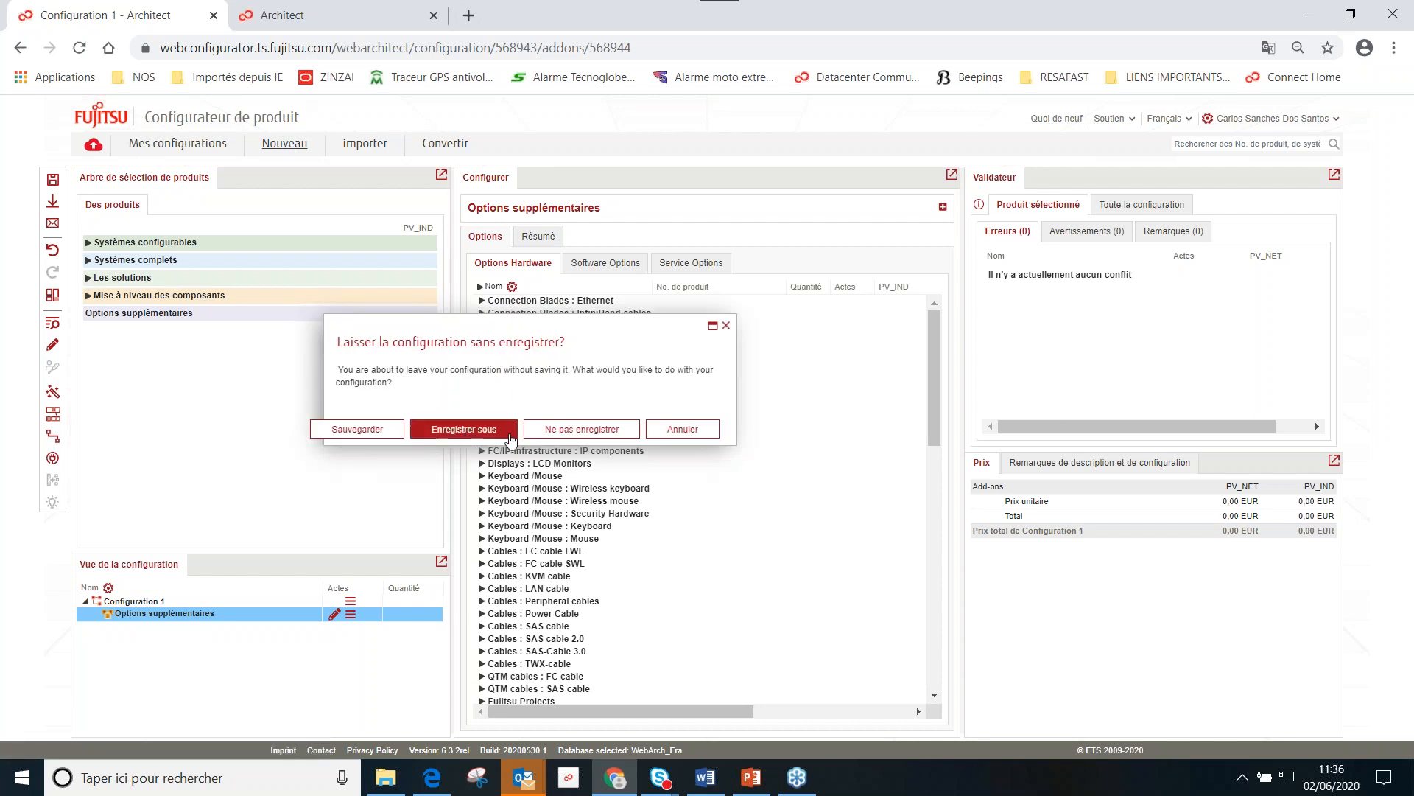
click(549, 427)
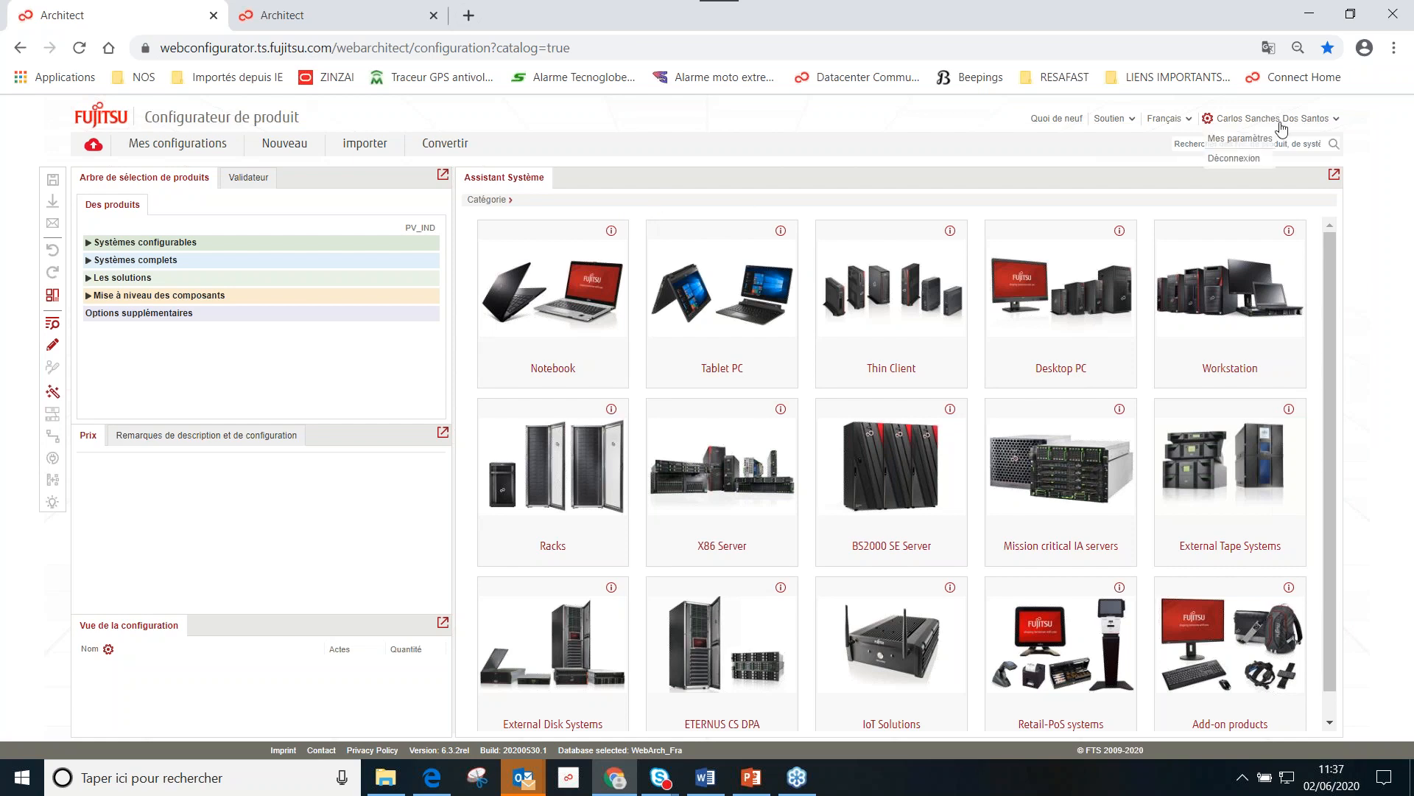
Step: Open the account's personal settings and examine the group and warranty country choices in the user information, keeping France Partner (WebArch_Fra) and France
click(1257, 118)
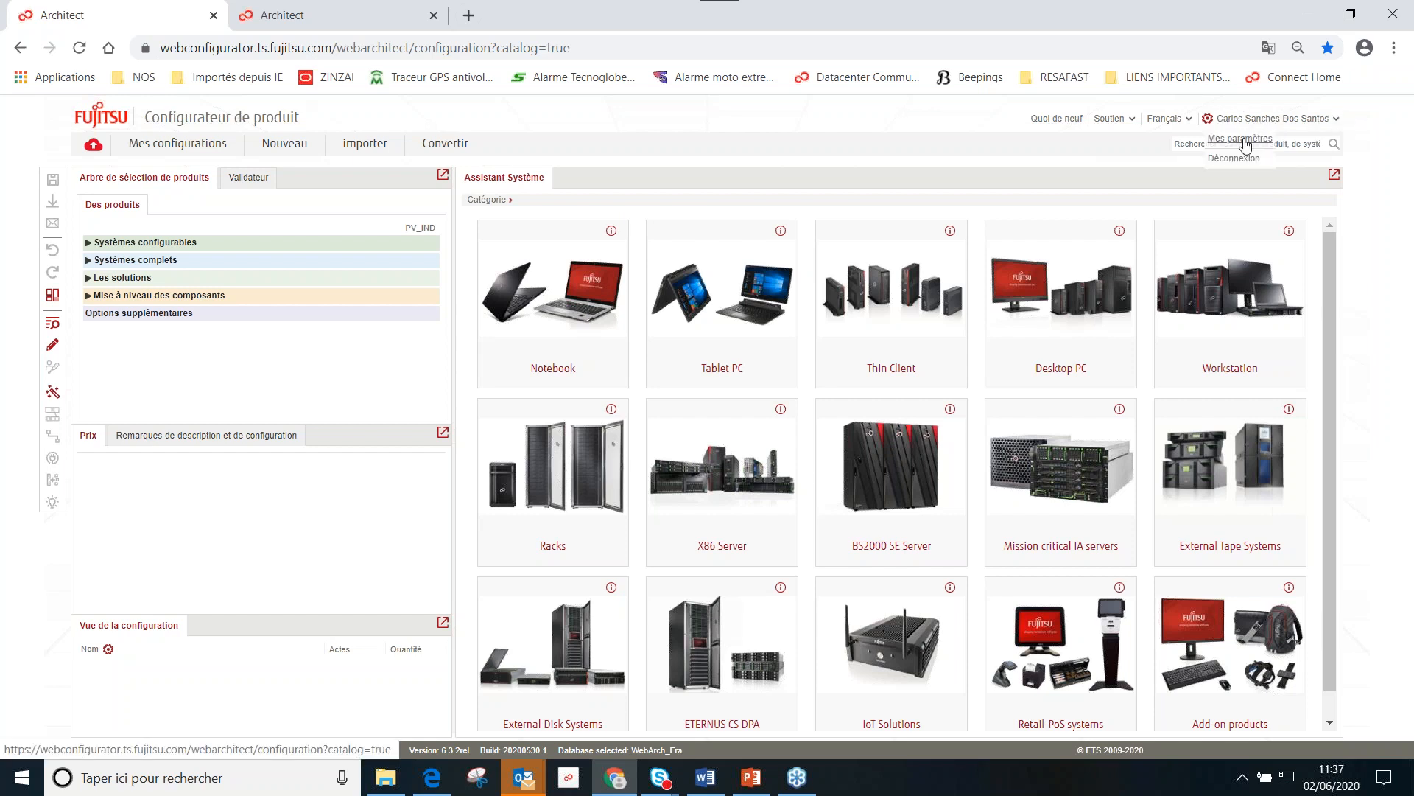
click(1242, 140)
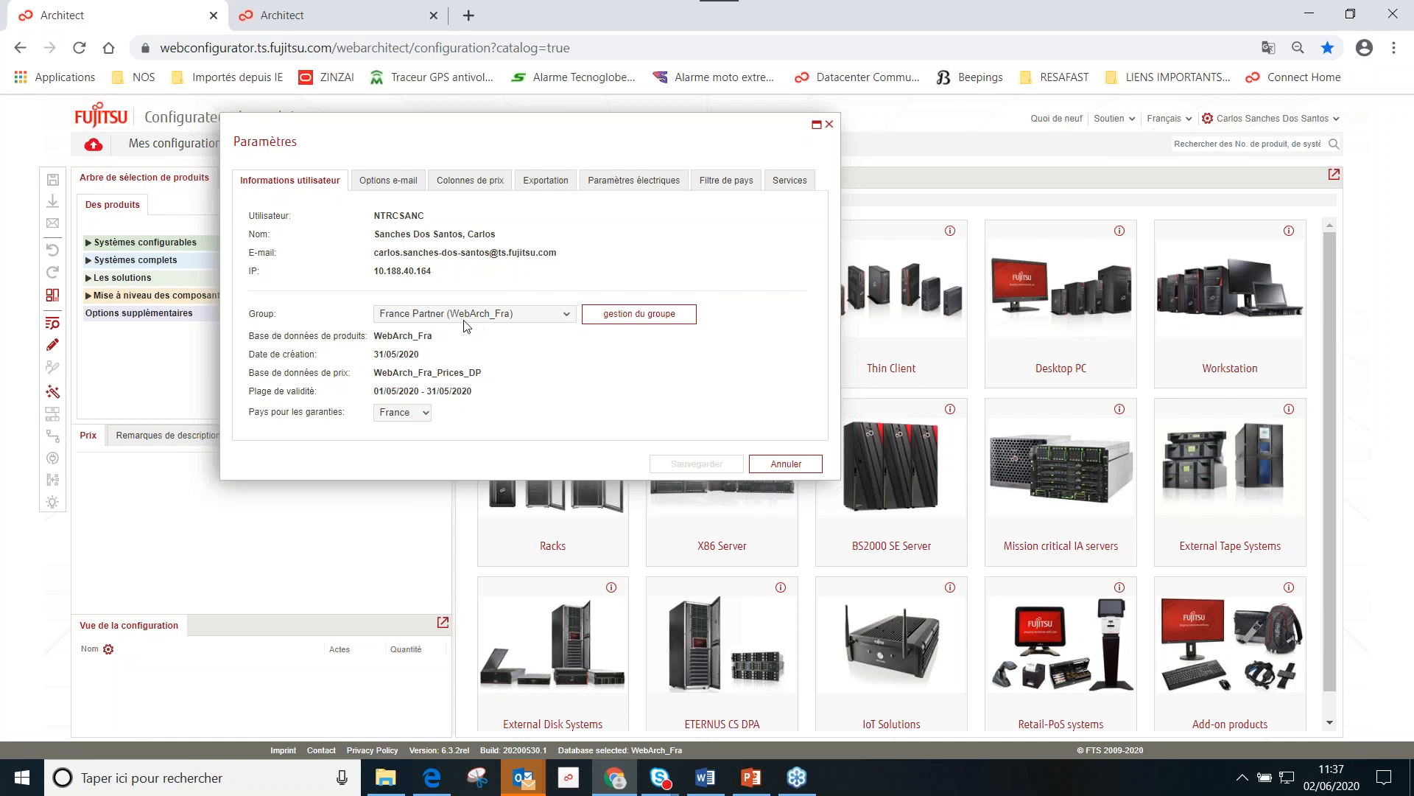
click(572, 315)
click(574, 316)
click(420, 414)
click(530, 410)
Step: Try out the configuration file recipient field in the e-mail options with the sample text sdsdsdss and erase it
click(388, 186)
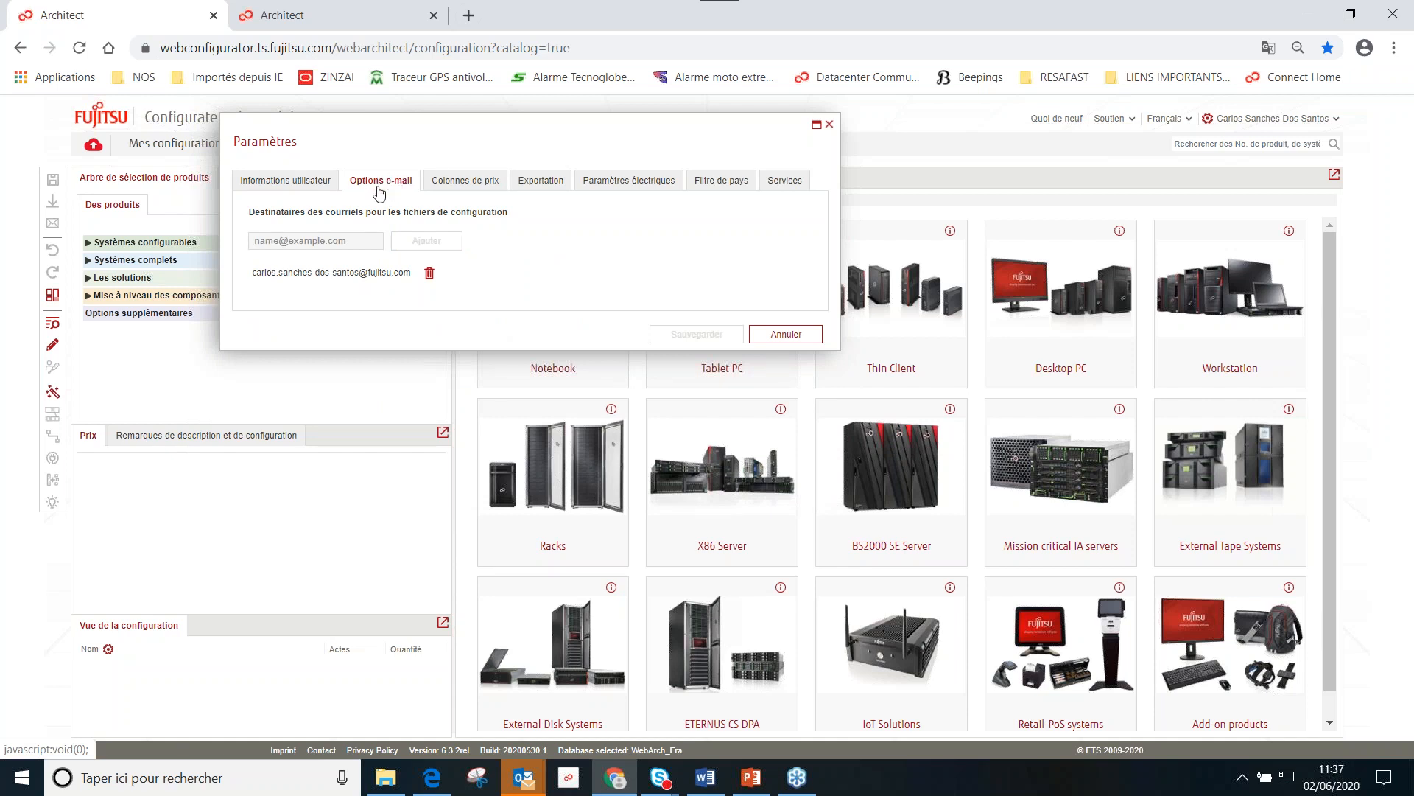
click(336, 240)
text(sdsdsdss)
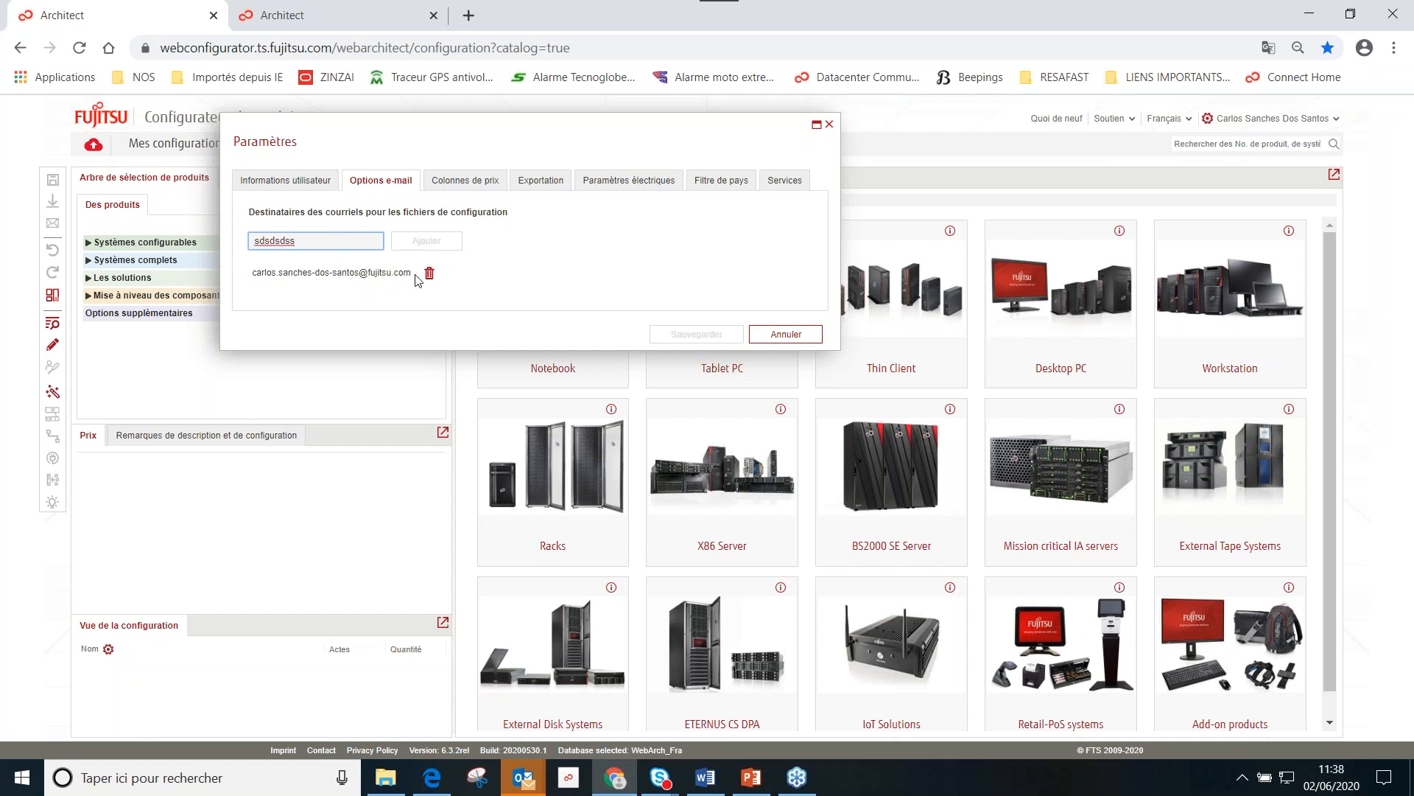
text(c)
key(BackSpace)
key(BackSpace)
key(BackSpace)
key(BackSpace)
key(BackSpace)
key(BackSpace)
Step: Enable the PV_NET (EUR) price column for the product selection tree
click(473, 185)
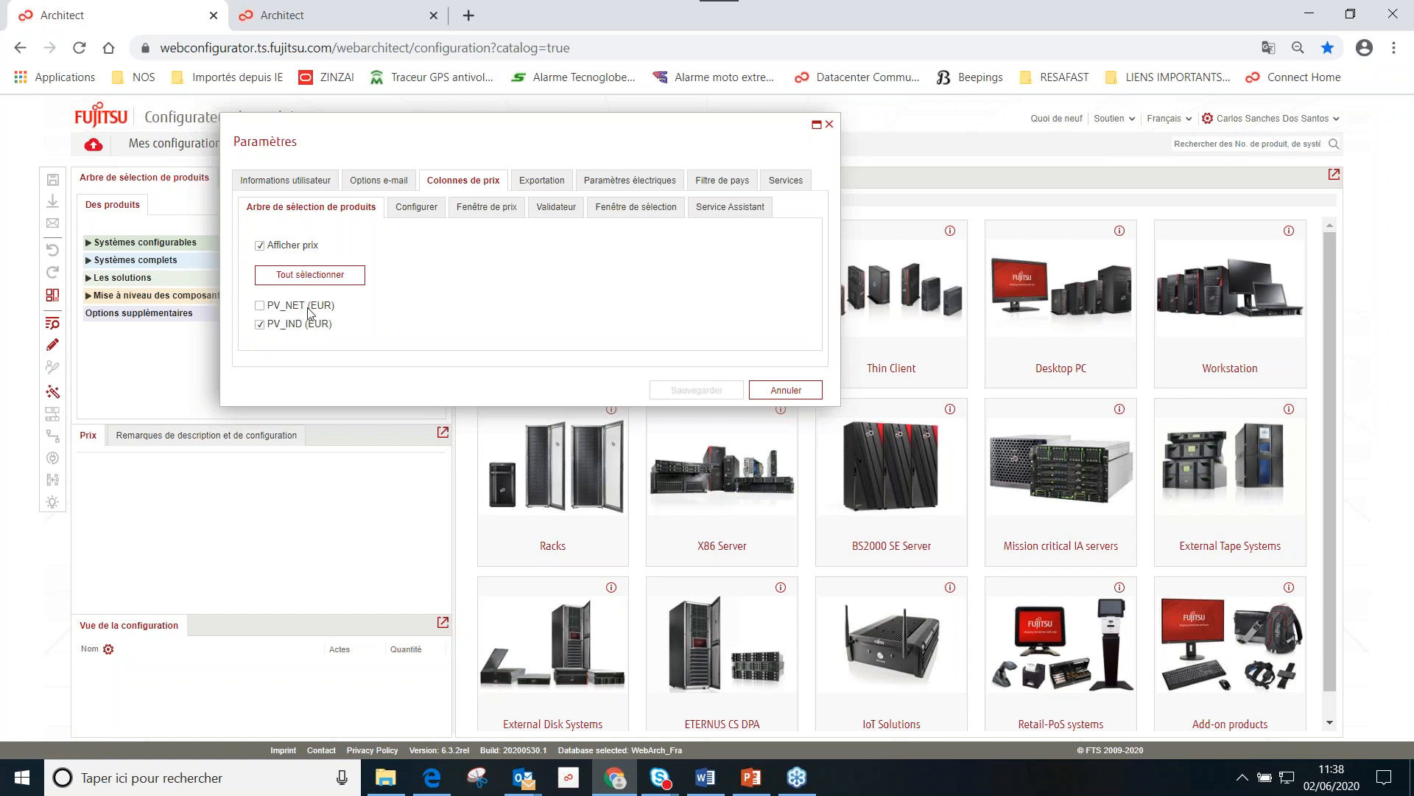
click(261, 307)
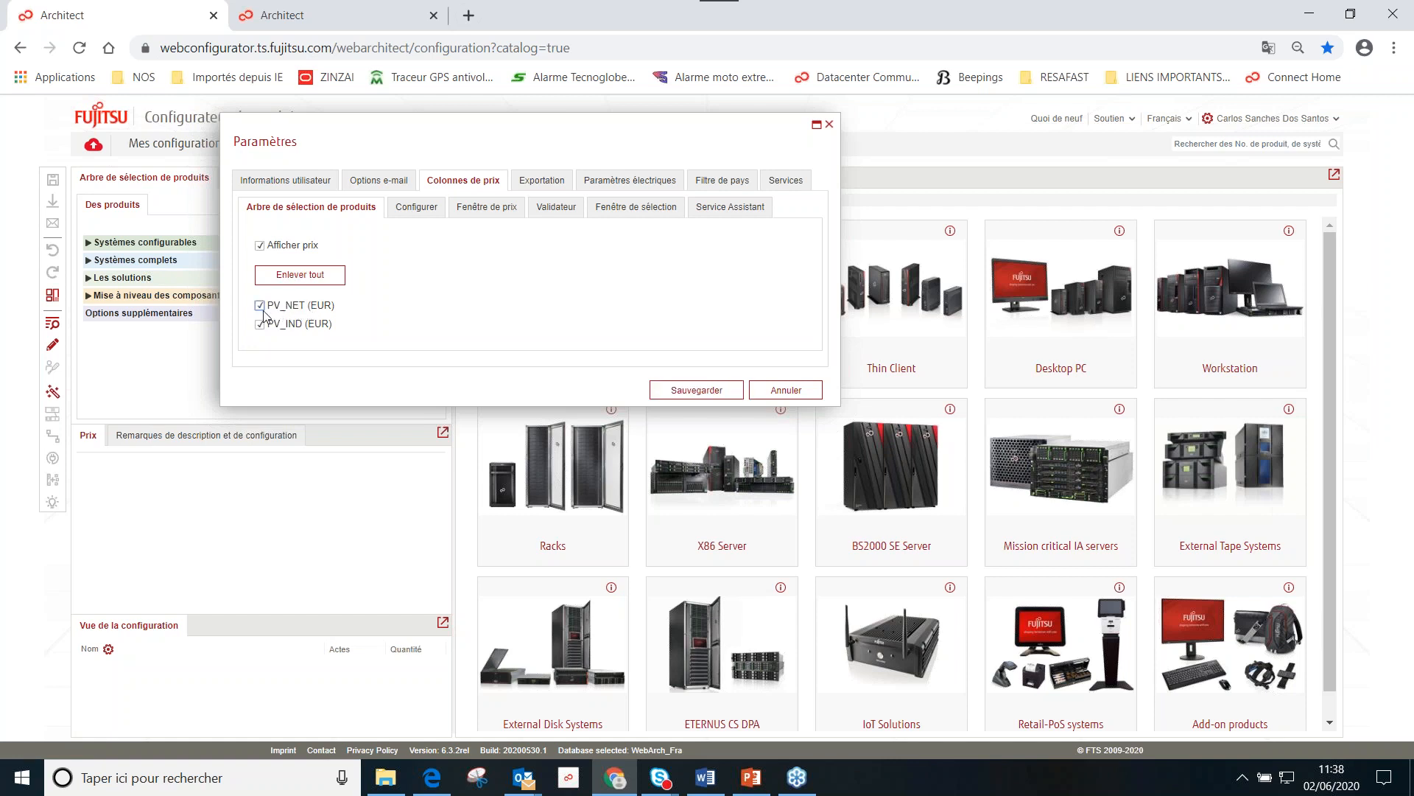
click(260, 306)
click(260, 306)
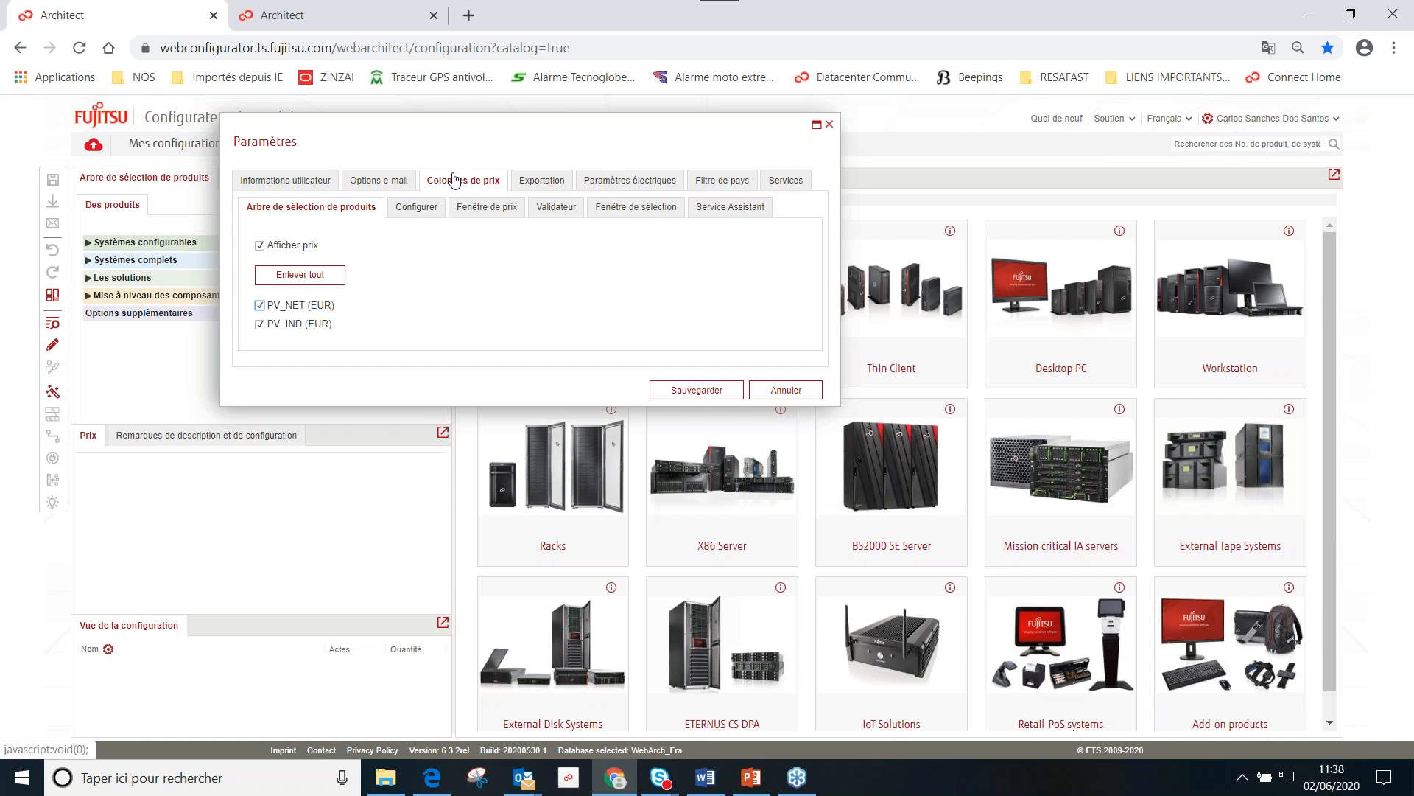
Step: Review the export settings, switching the PV_IND (EUR) column off and on and keeping the ambient temperature at 25°C-30°C
click(539, 183)
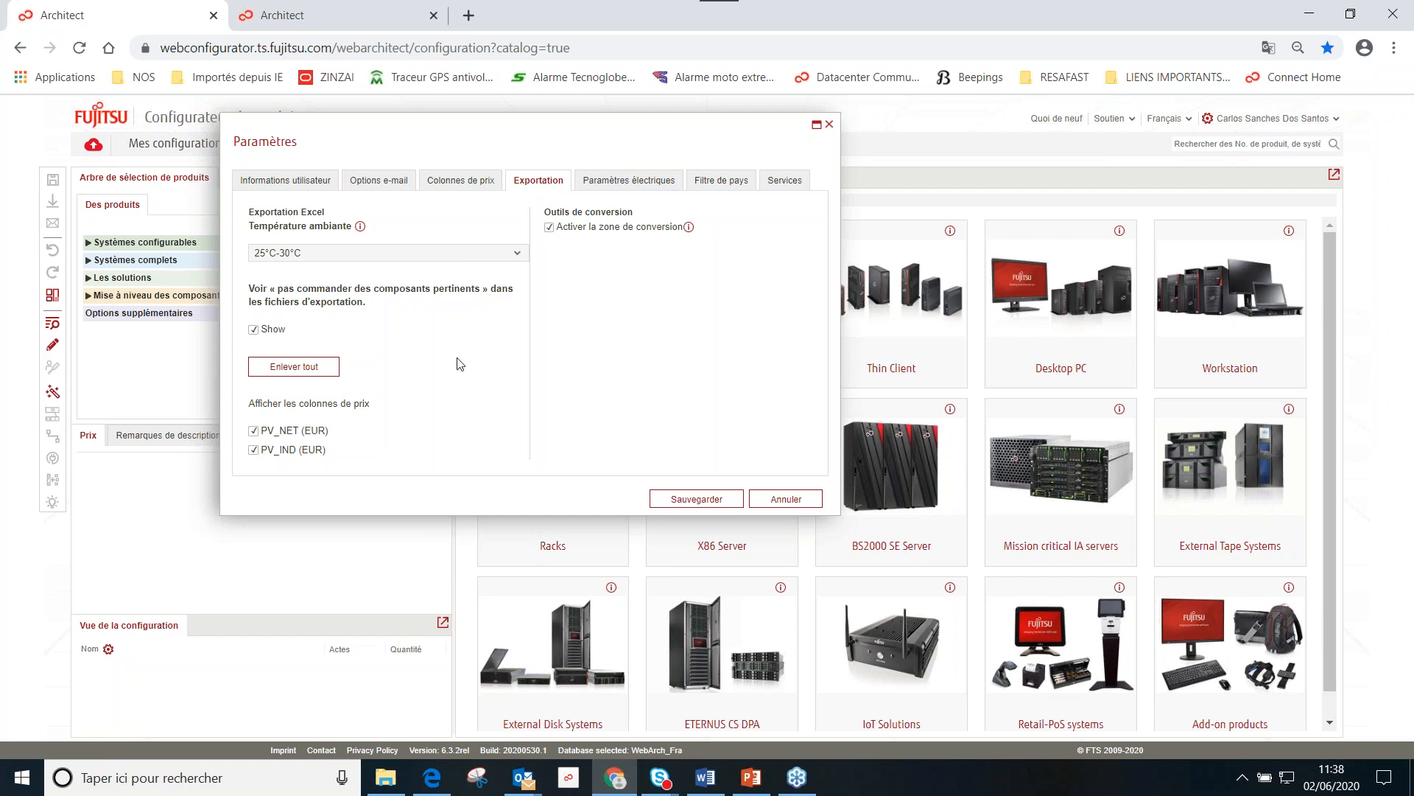
click(253, 449)
click(254, 450)
click(528, 255)
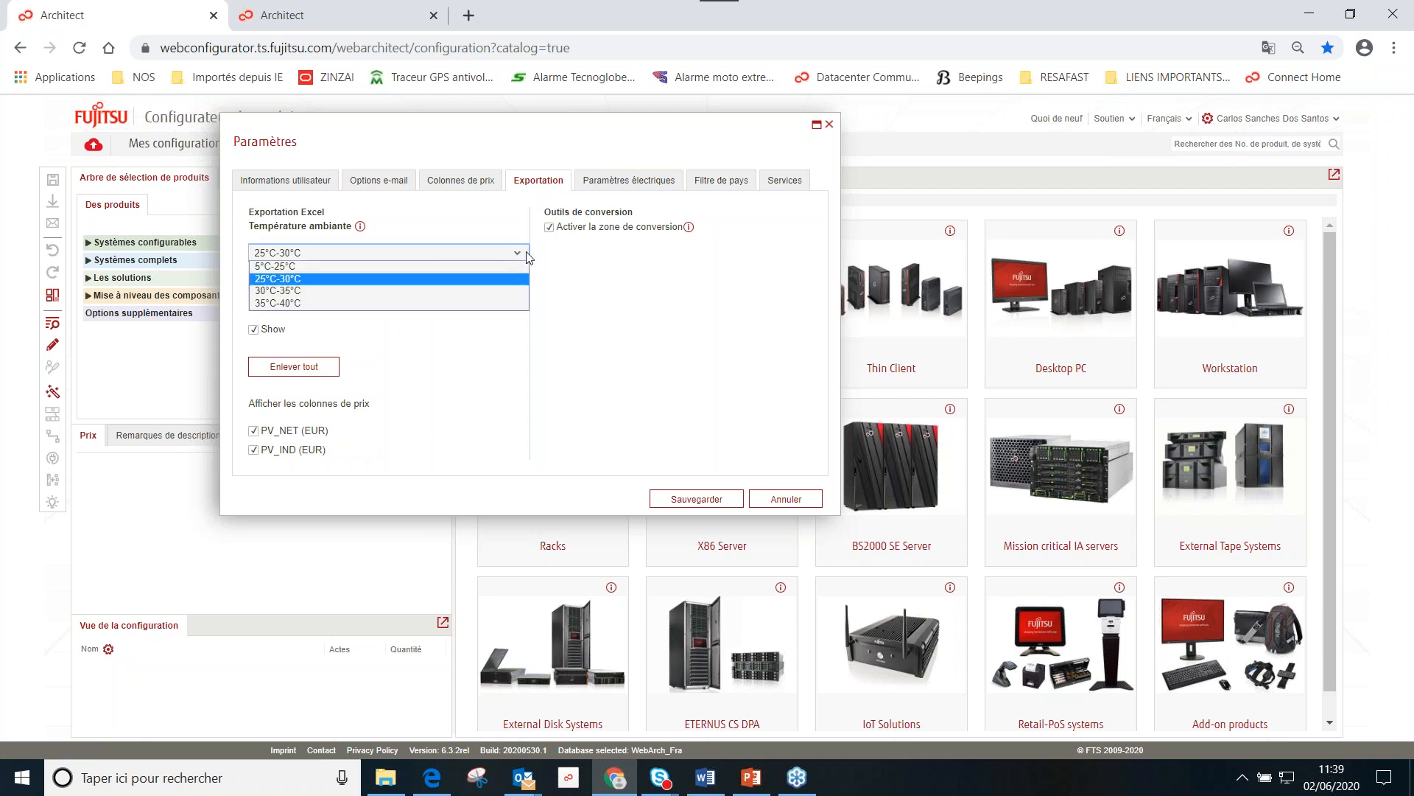
click(528, 255)
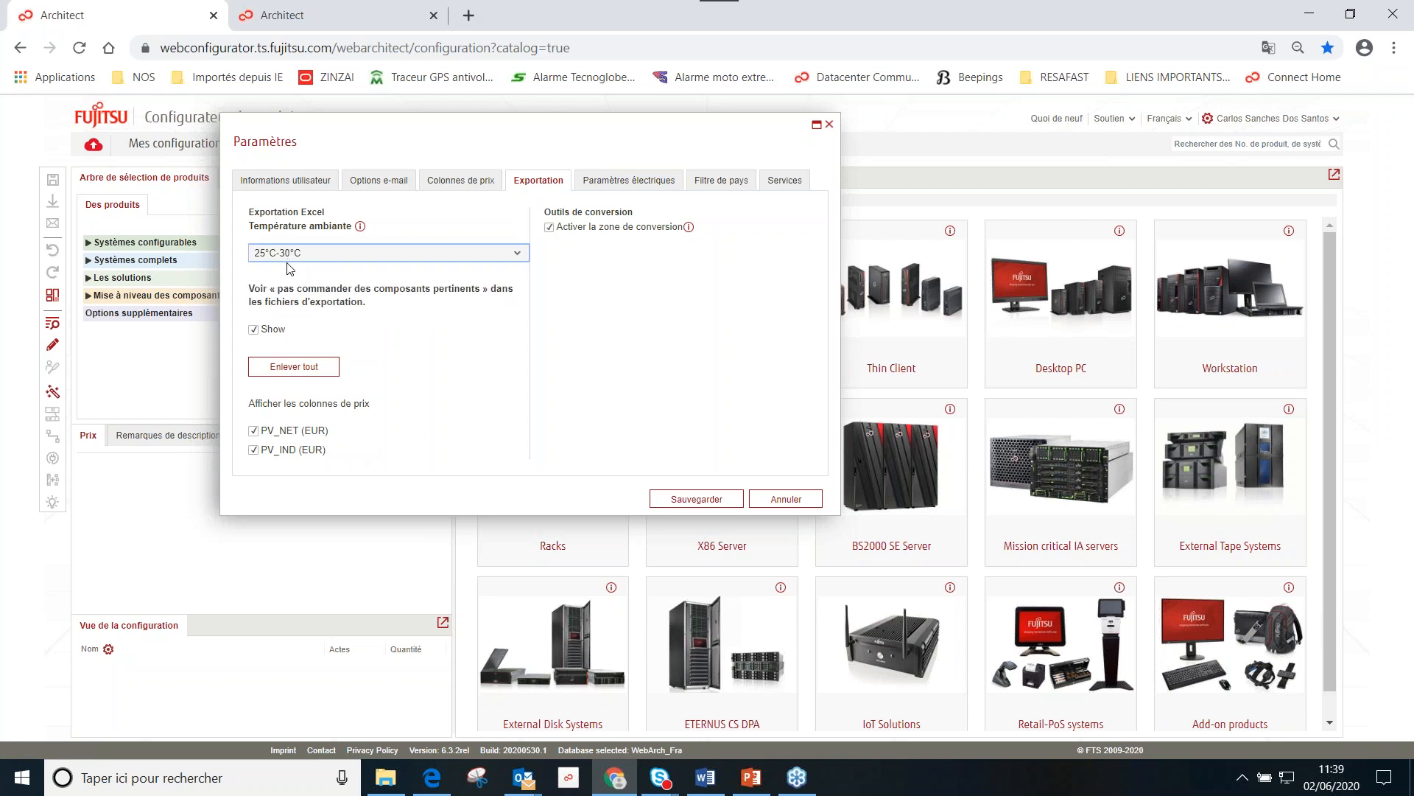
Step: Examine the electrical settings and the Selon les conseils power value option, leaving it enabled
click(632, 183)
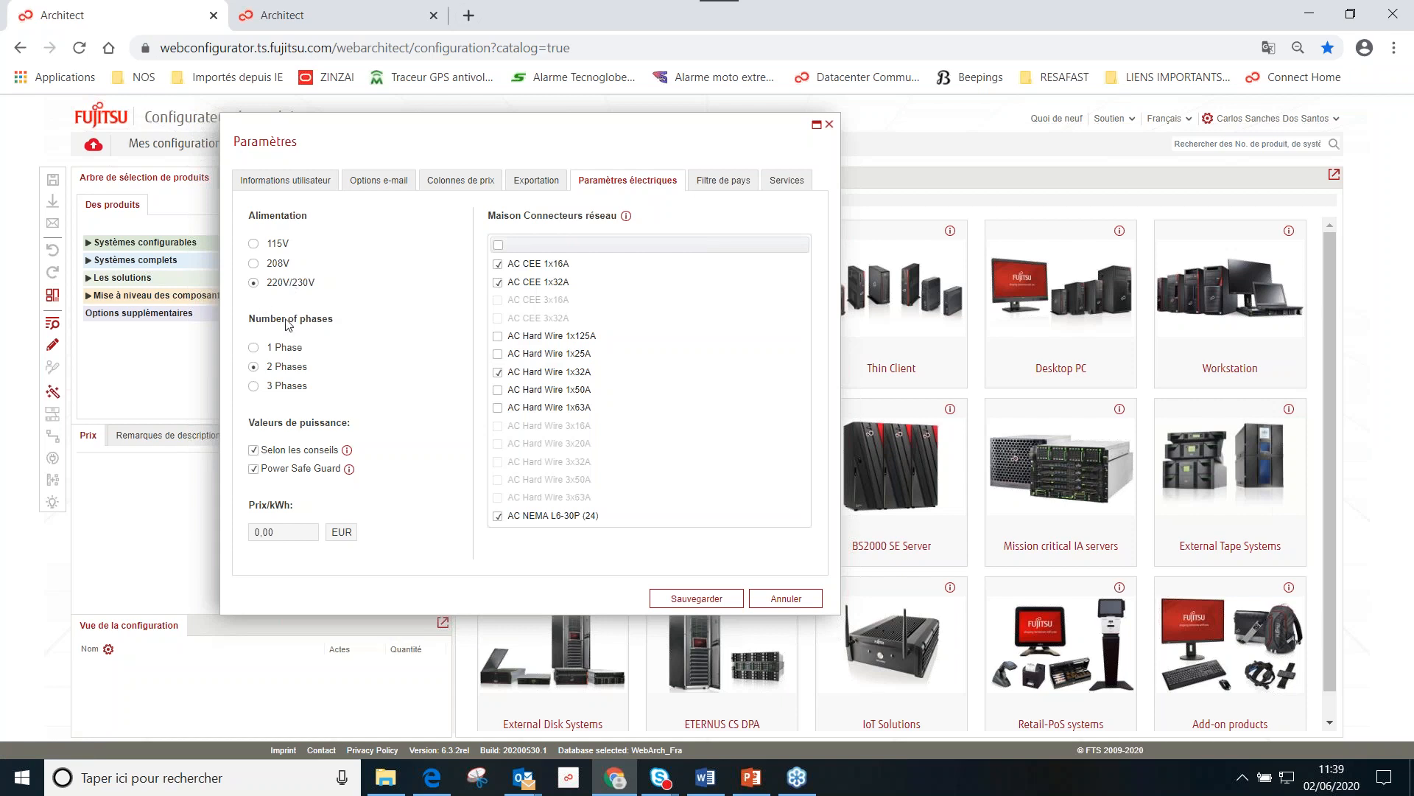
click(254, 451)
click(253, 451)
mouse_move(348, 455)
Step: Review the country filter and services settings, return to the user information and close the settings, discarding all changes
click(730, 187)
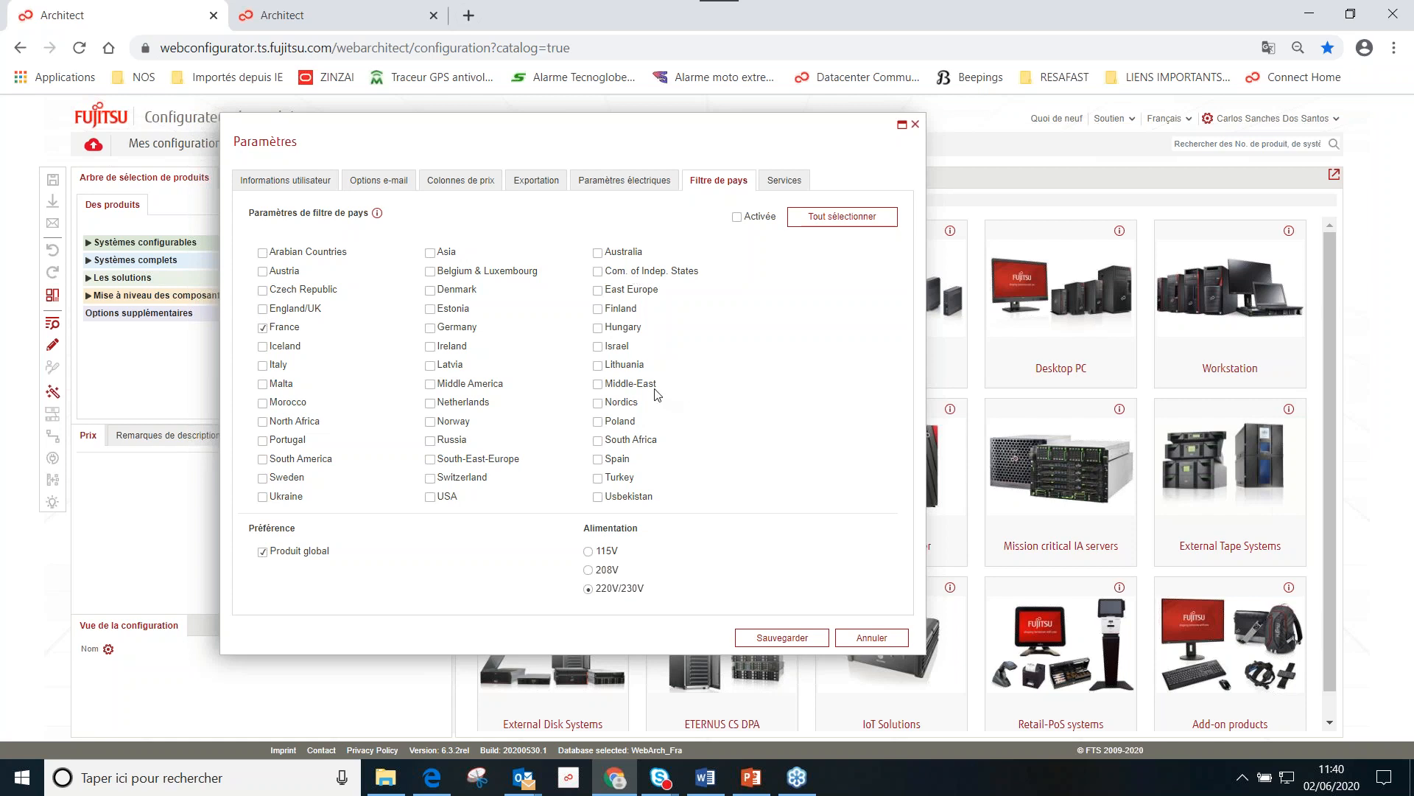
click(785, 184)
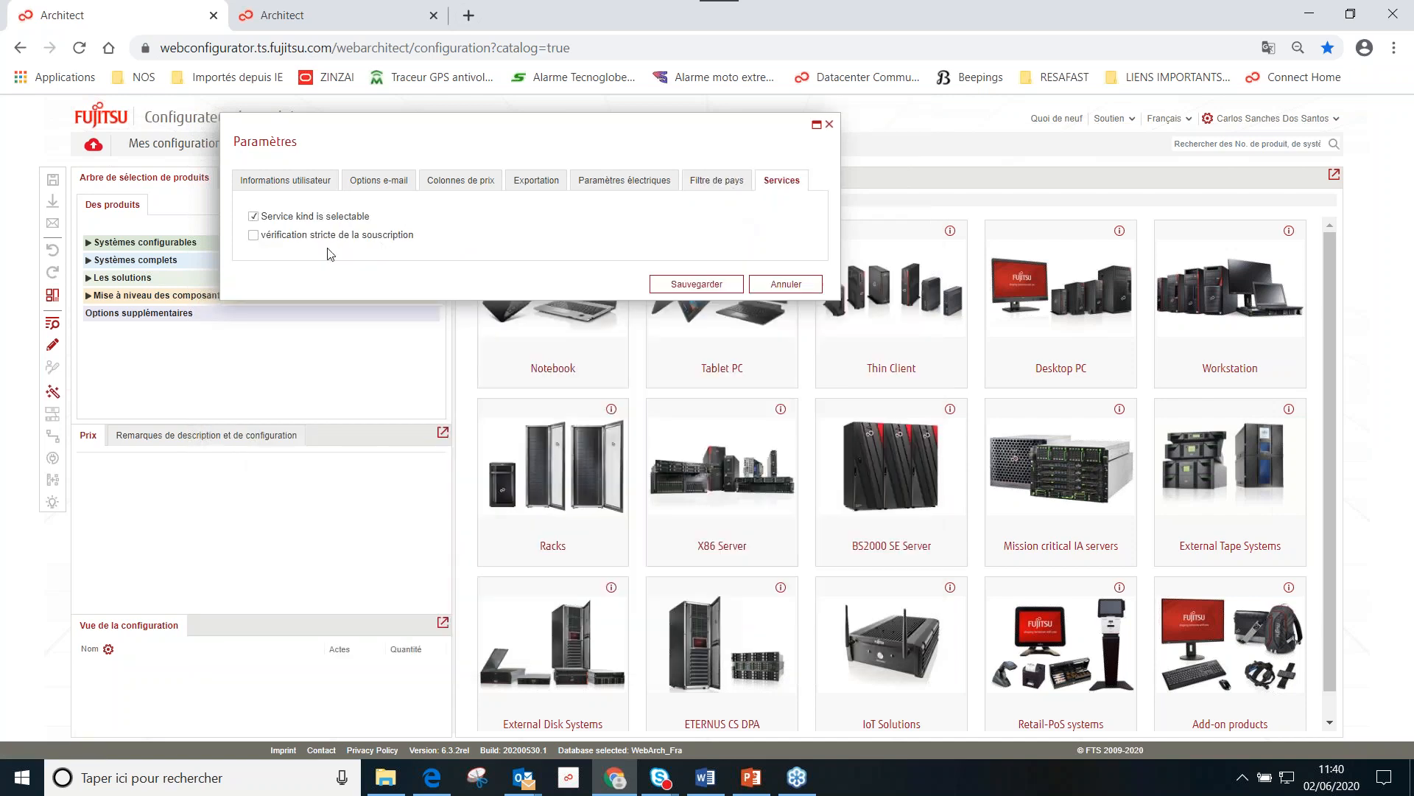
click(705, 183)
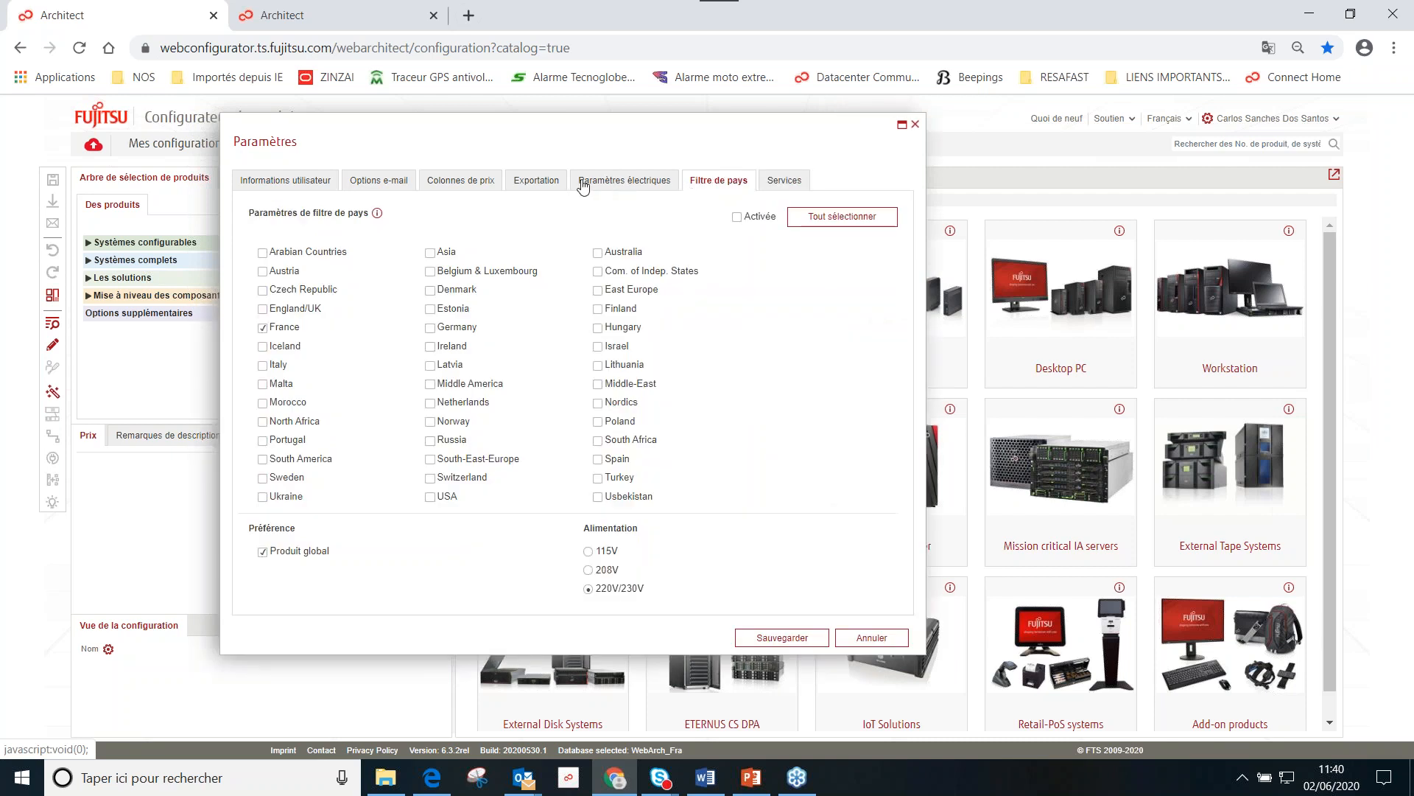
click(588, 184)
click(293, 182)
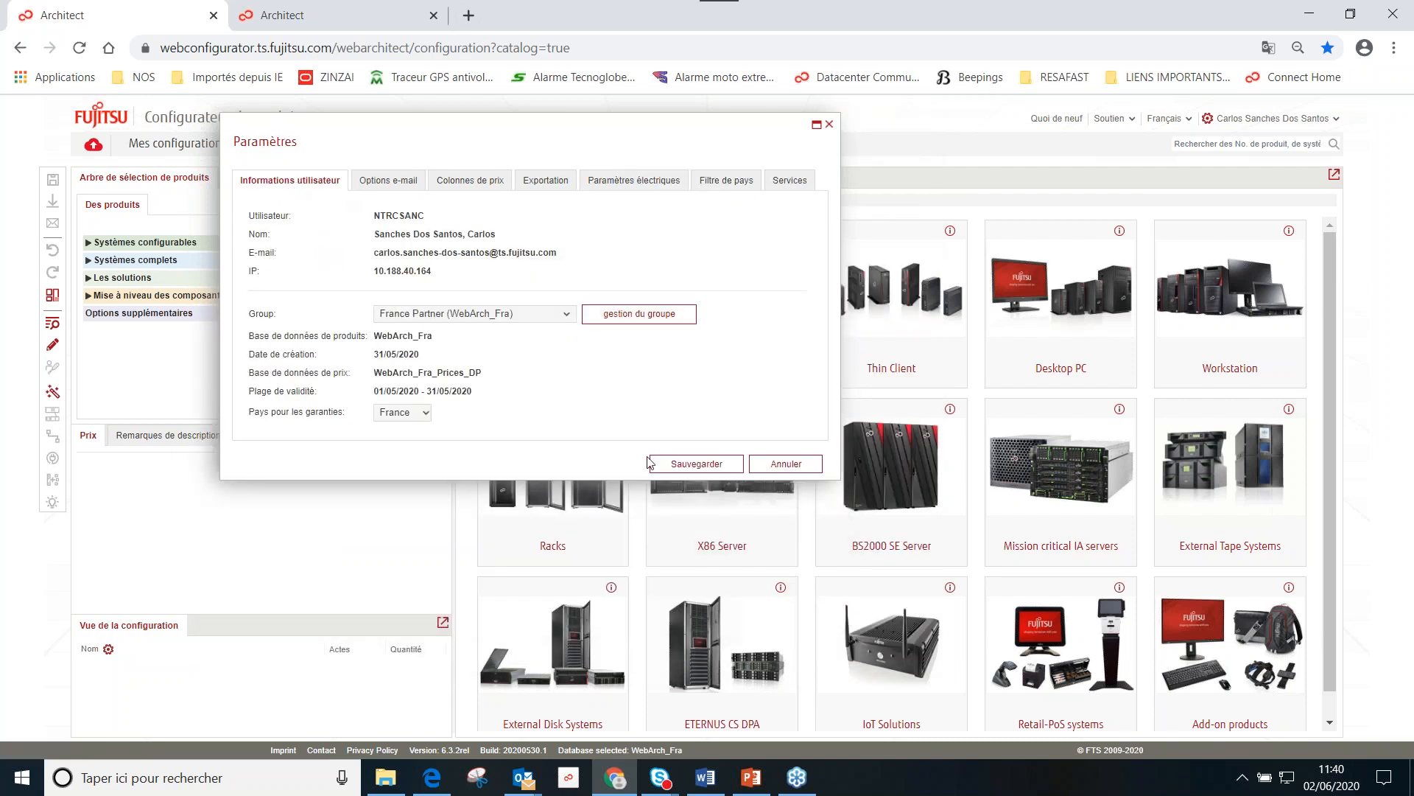
click(801, 464)
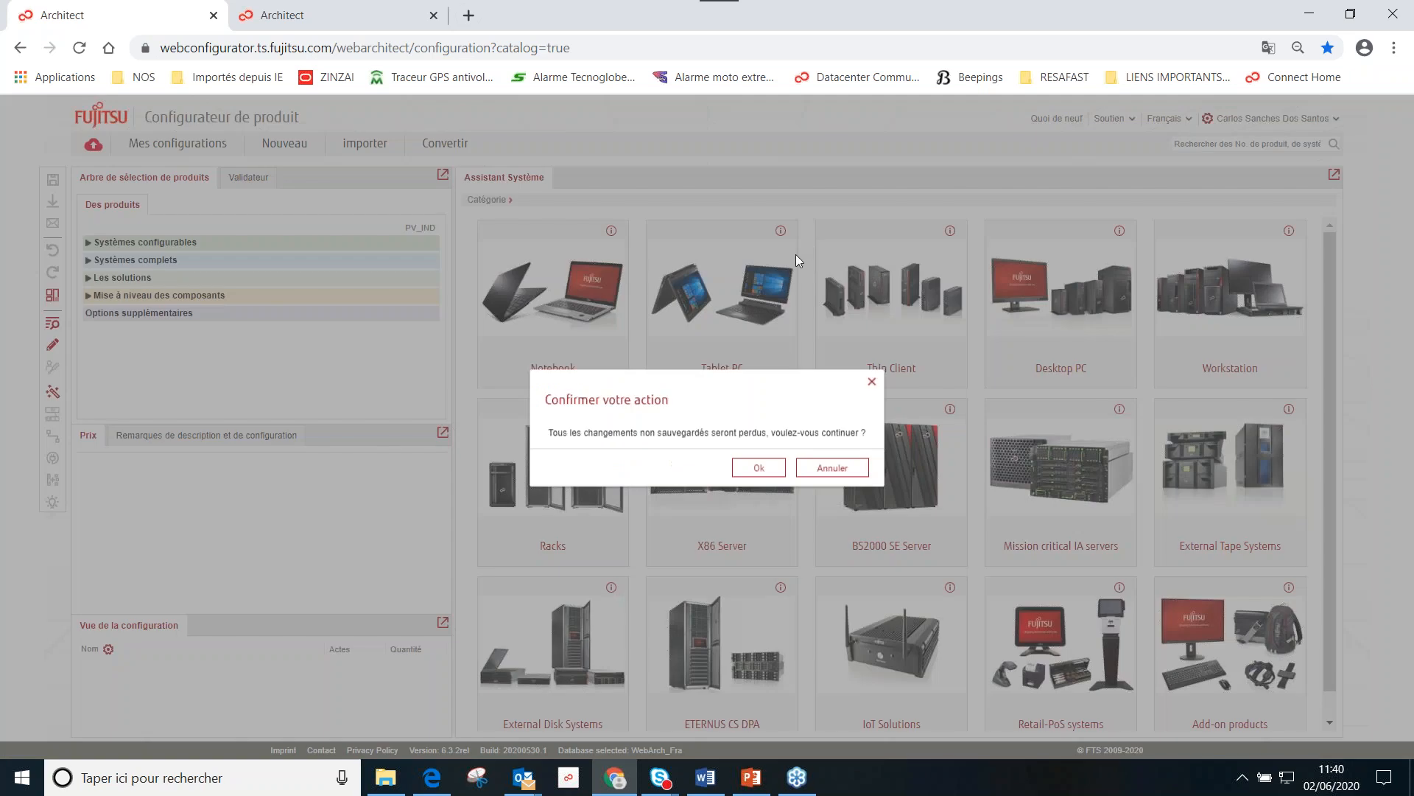
click(759, 467)
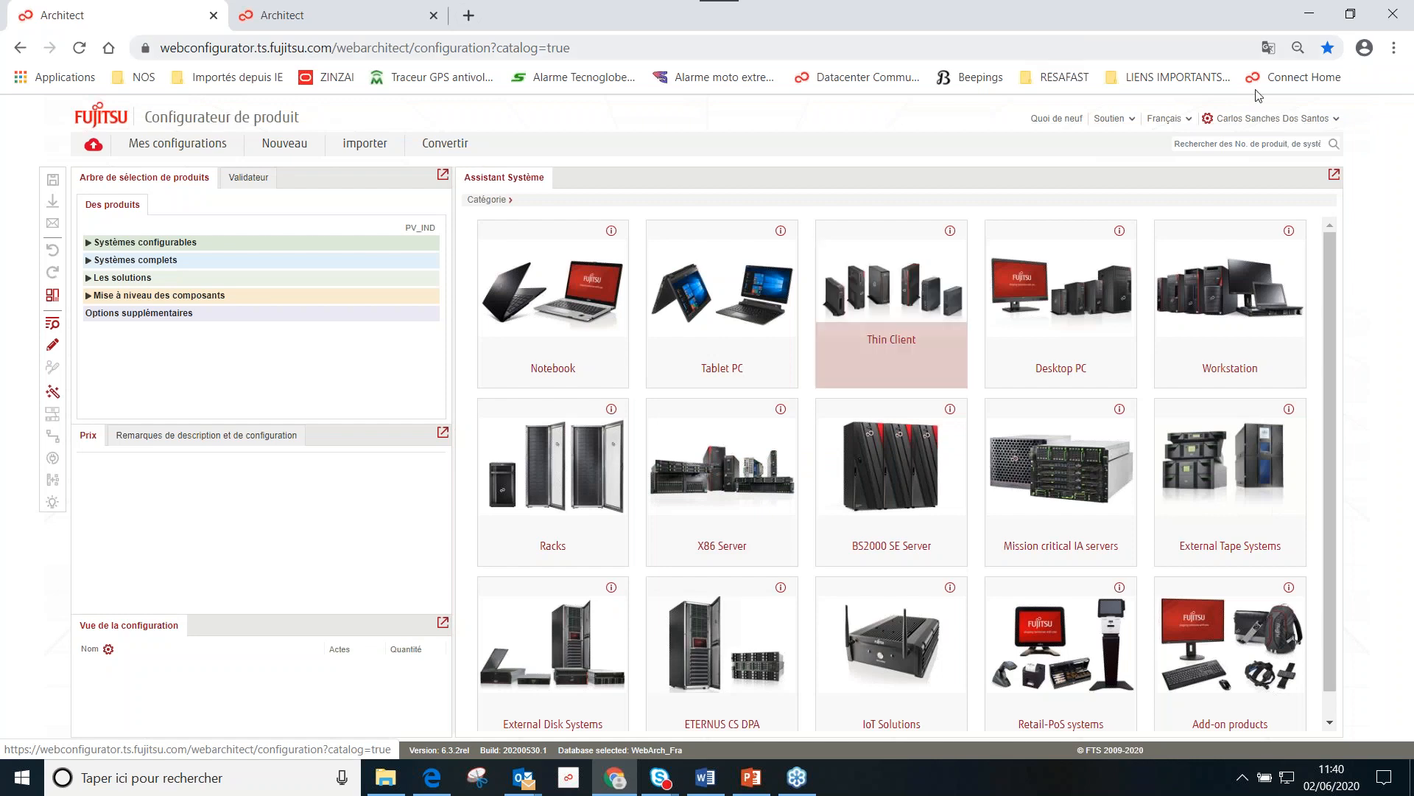
Step: Examine the account, language and support menus in the configurator's header
click(1260, 118)
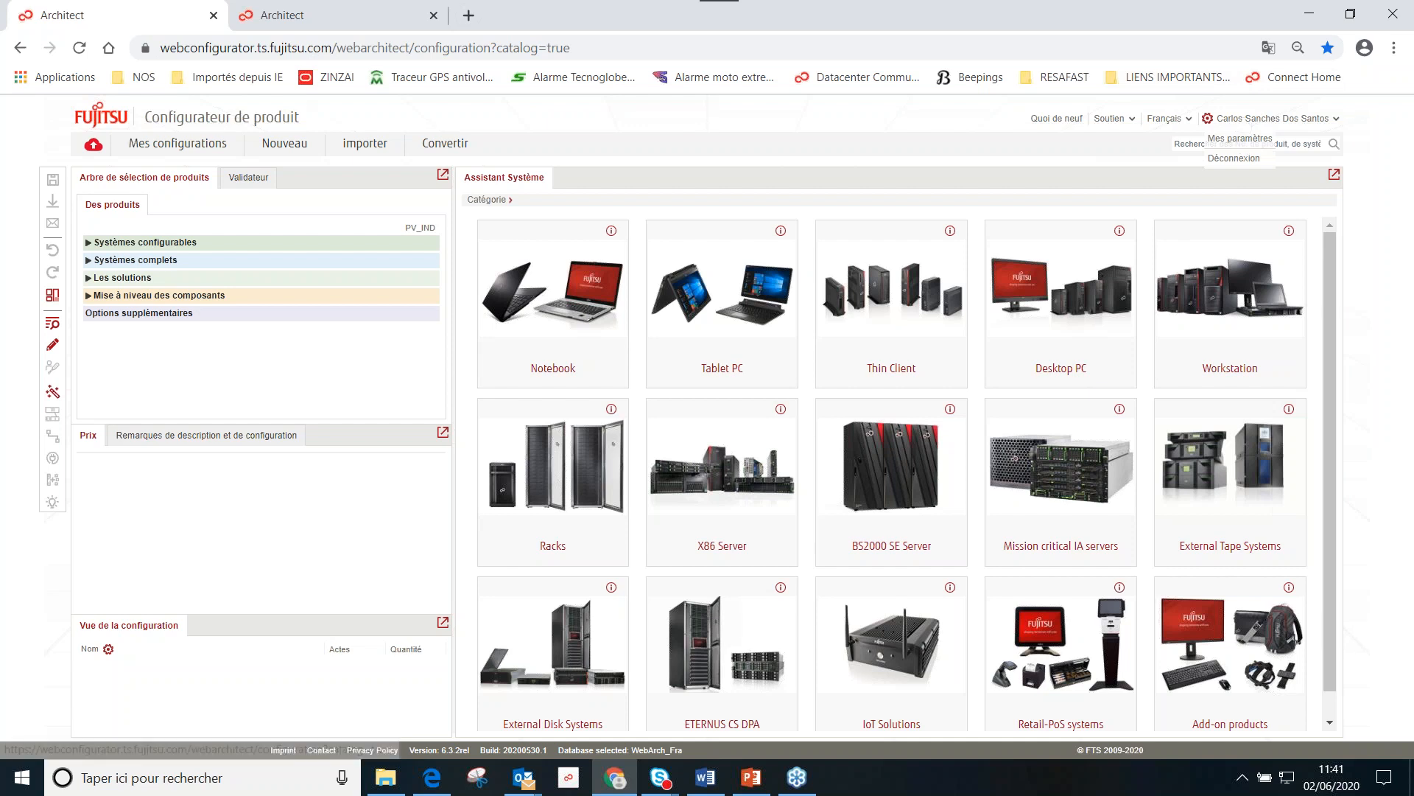
click(1187, 119)
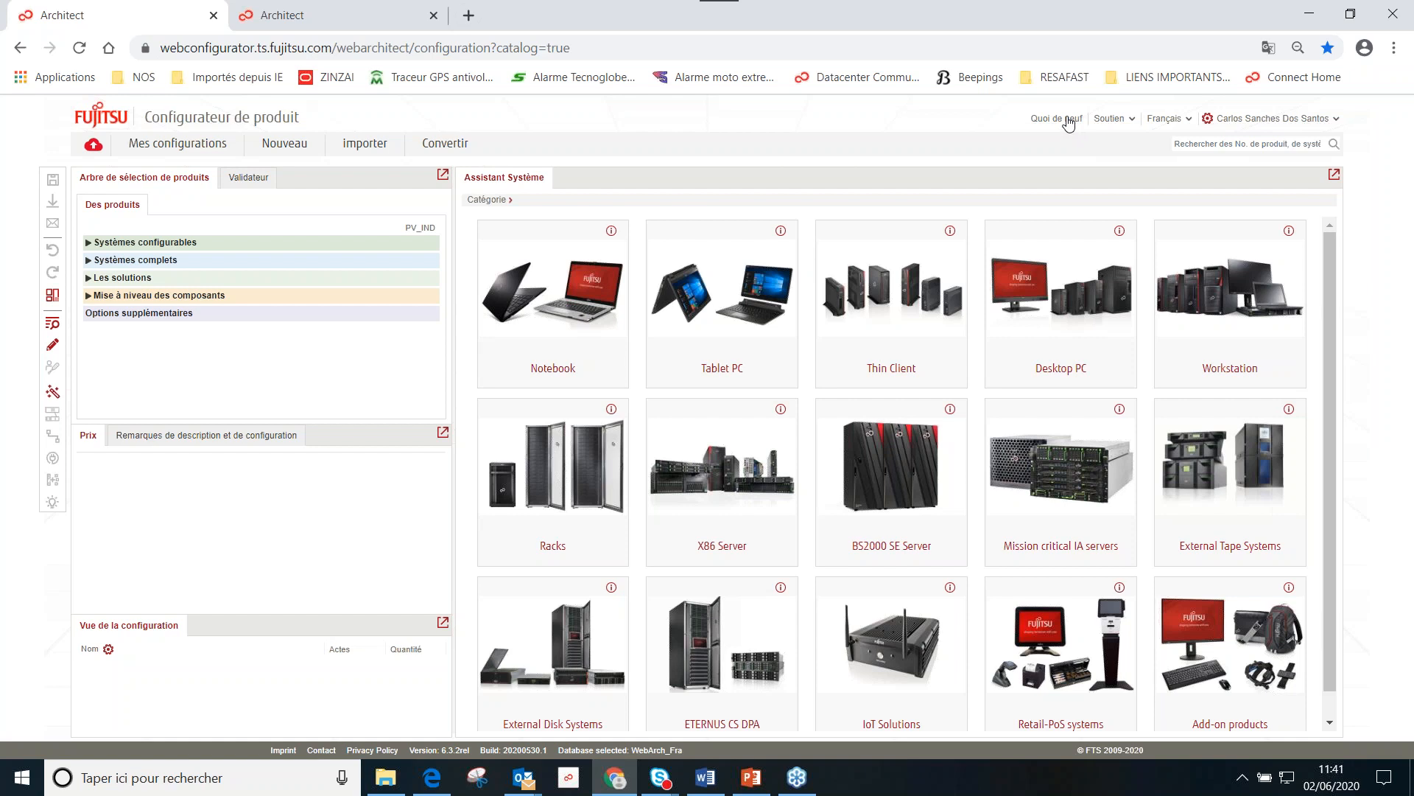
mouse_move(756, 335)
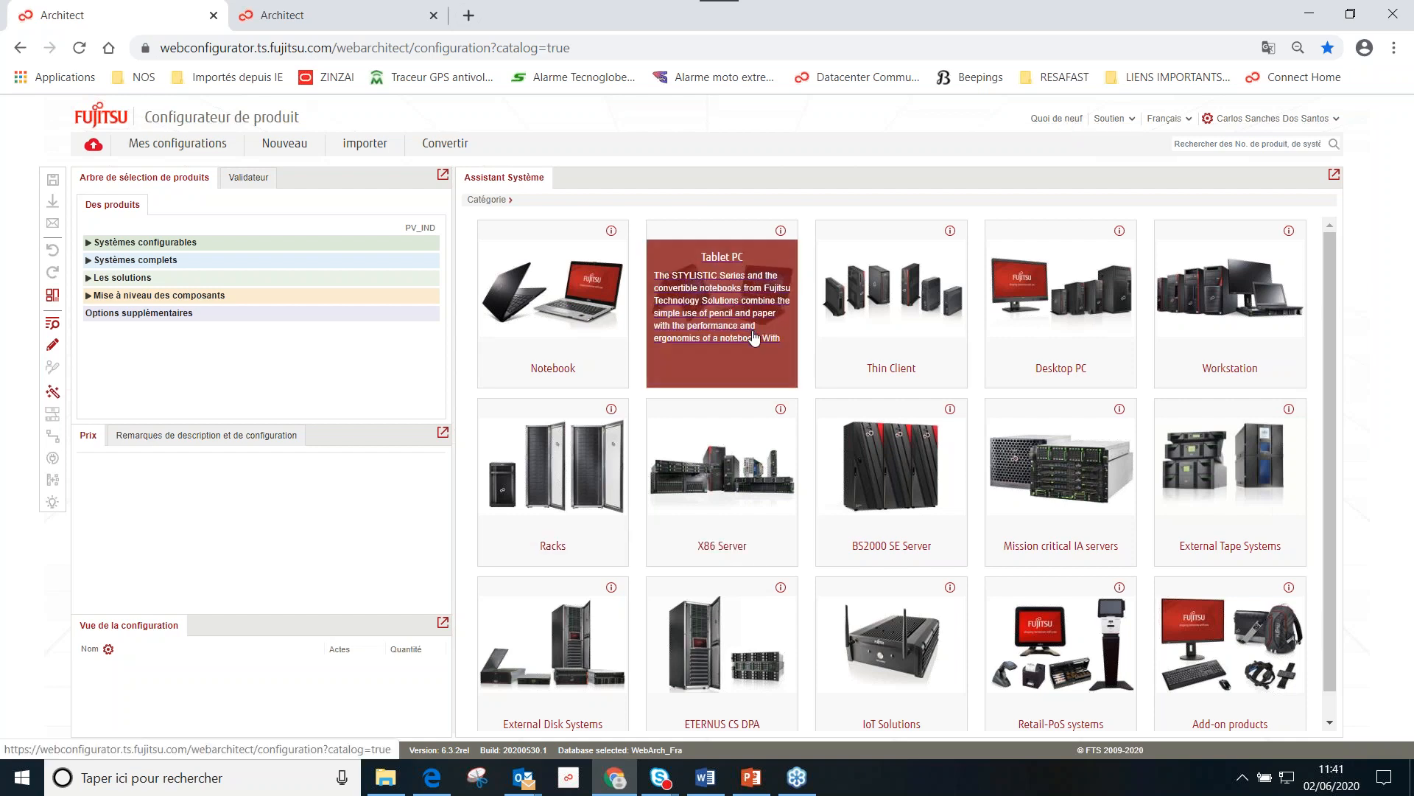
mouse_move(1114, 123)
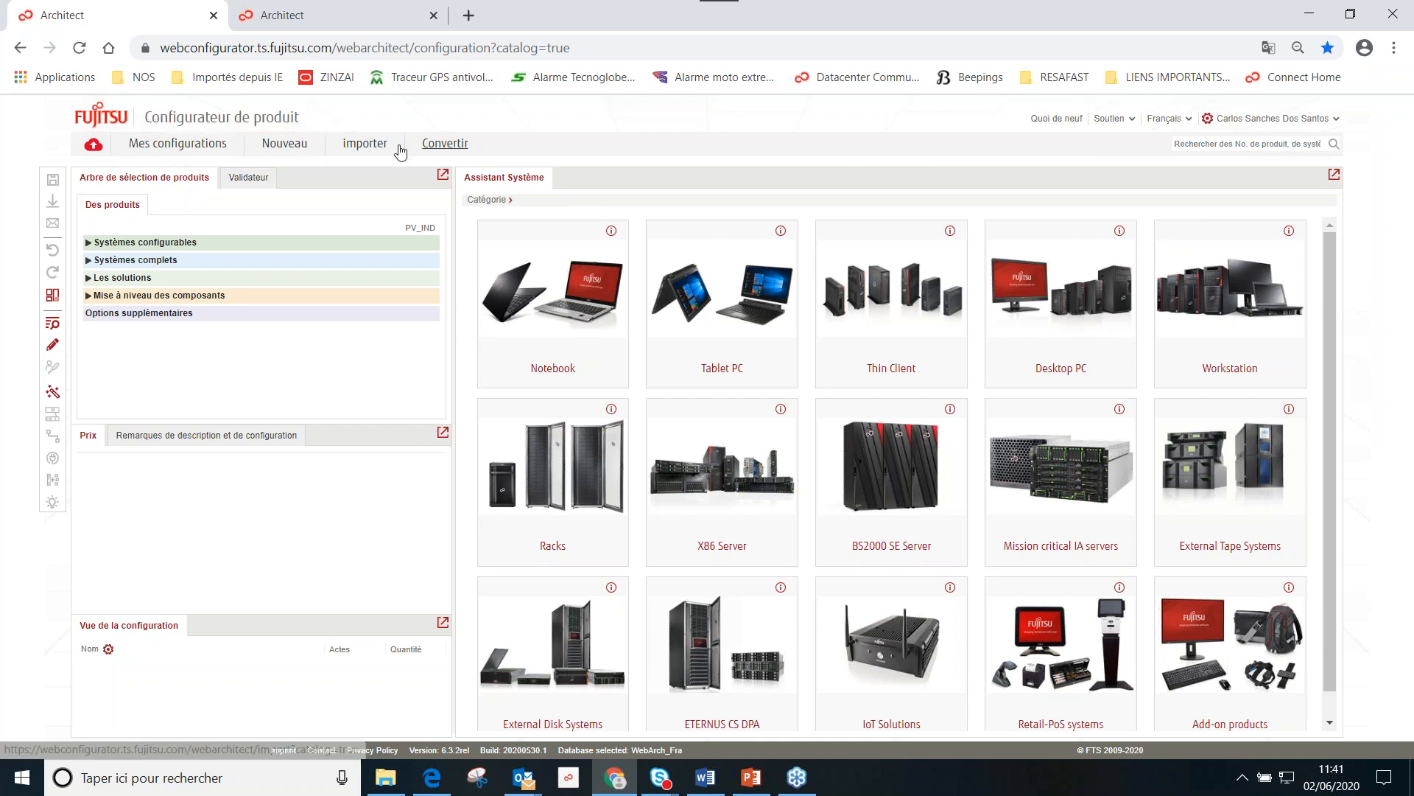
Step: Check the list of saved configurations and return to a new configuration
click(200, 149)
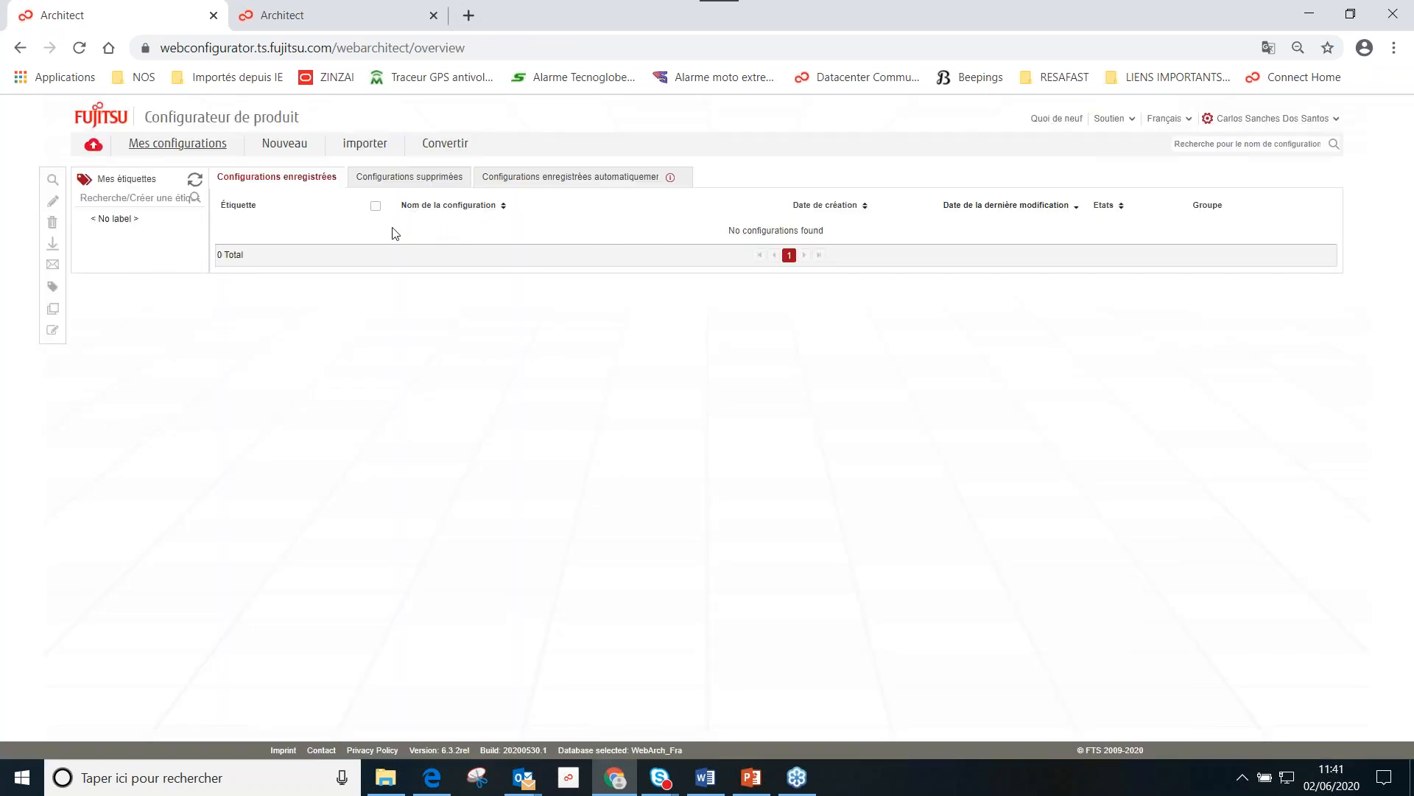
click(274, 147)
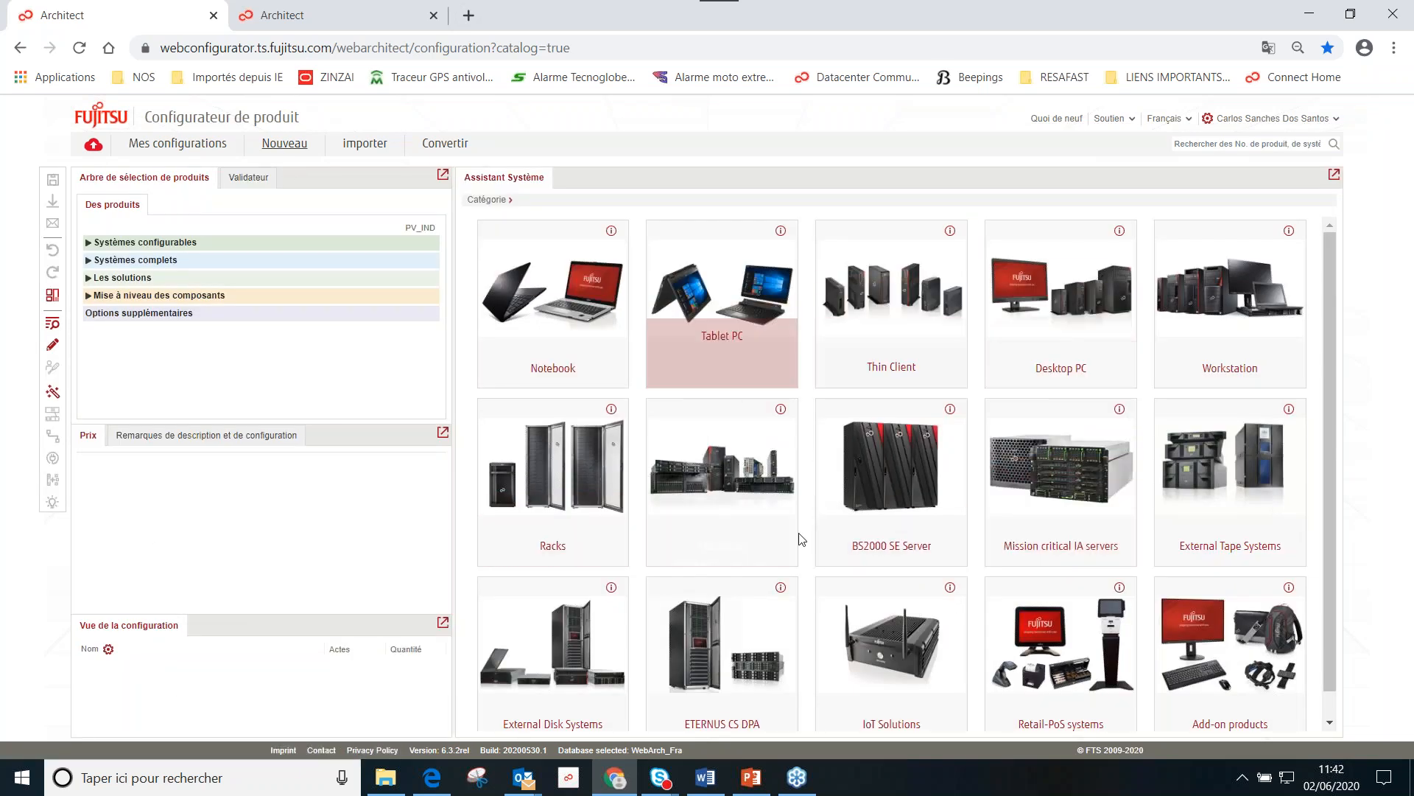
Step: Examine the configuration import and conversion page and the saved configurations list, and return to a new configuration
click(363, 145)
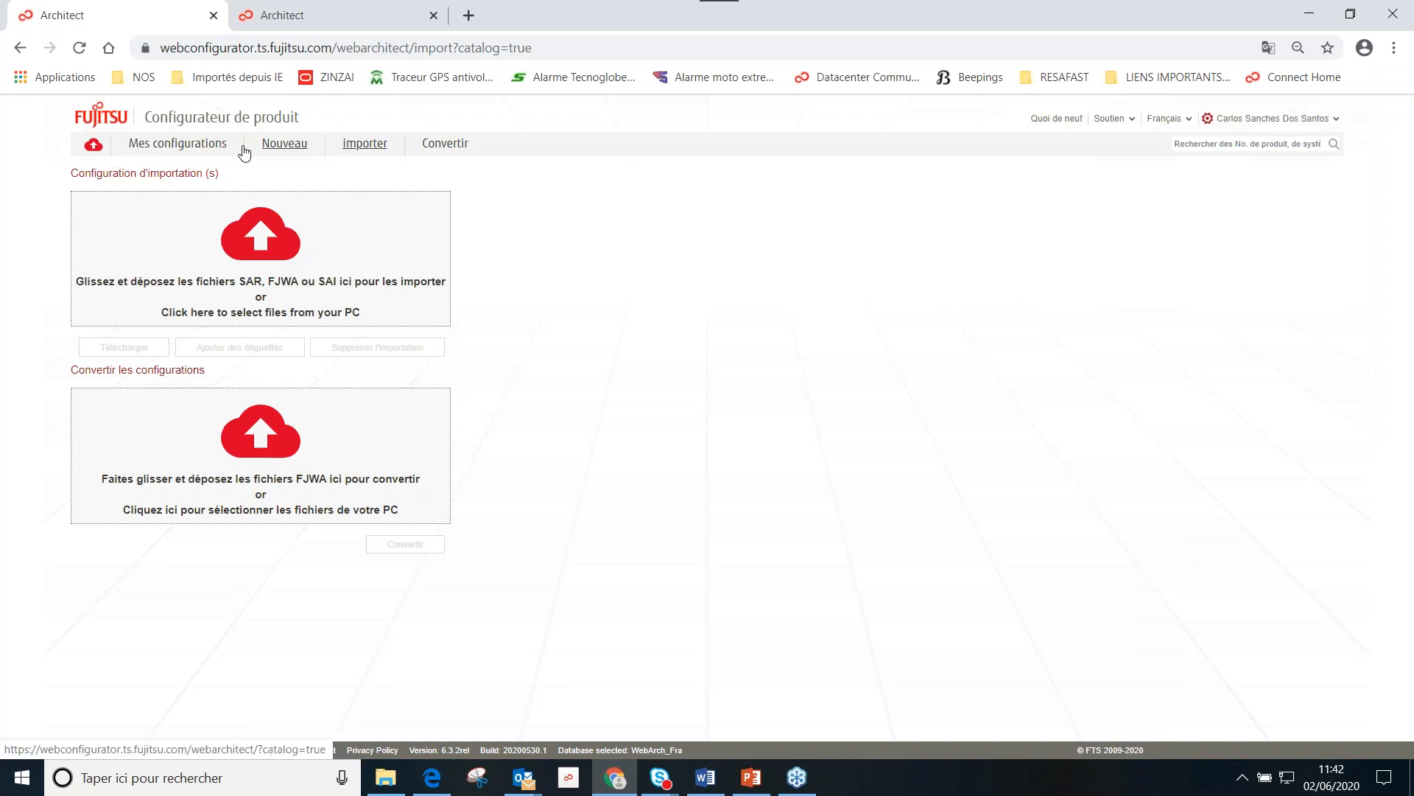
click(177, 147)
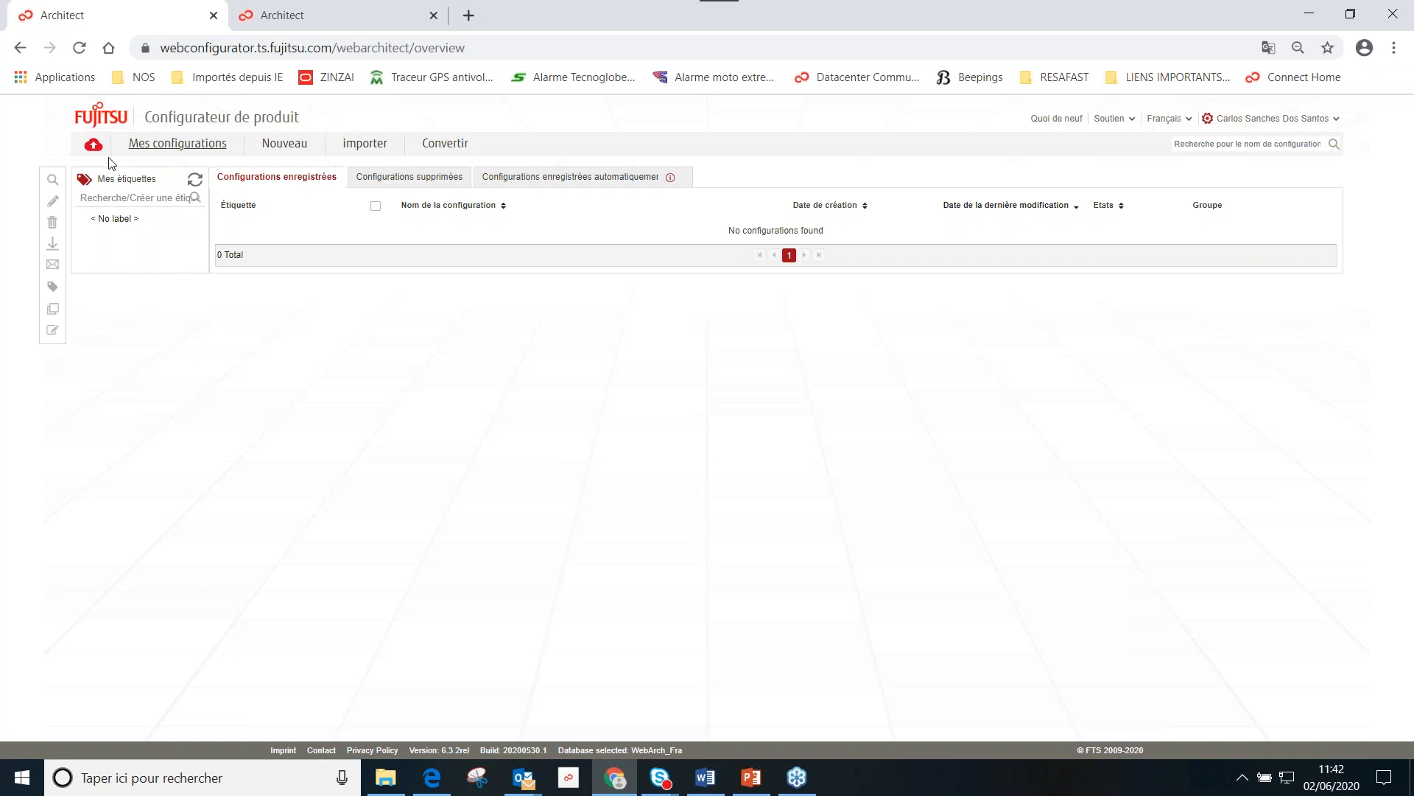
click(353, 145)
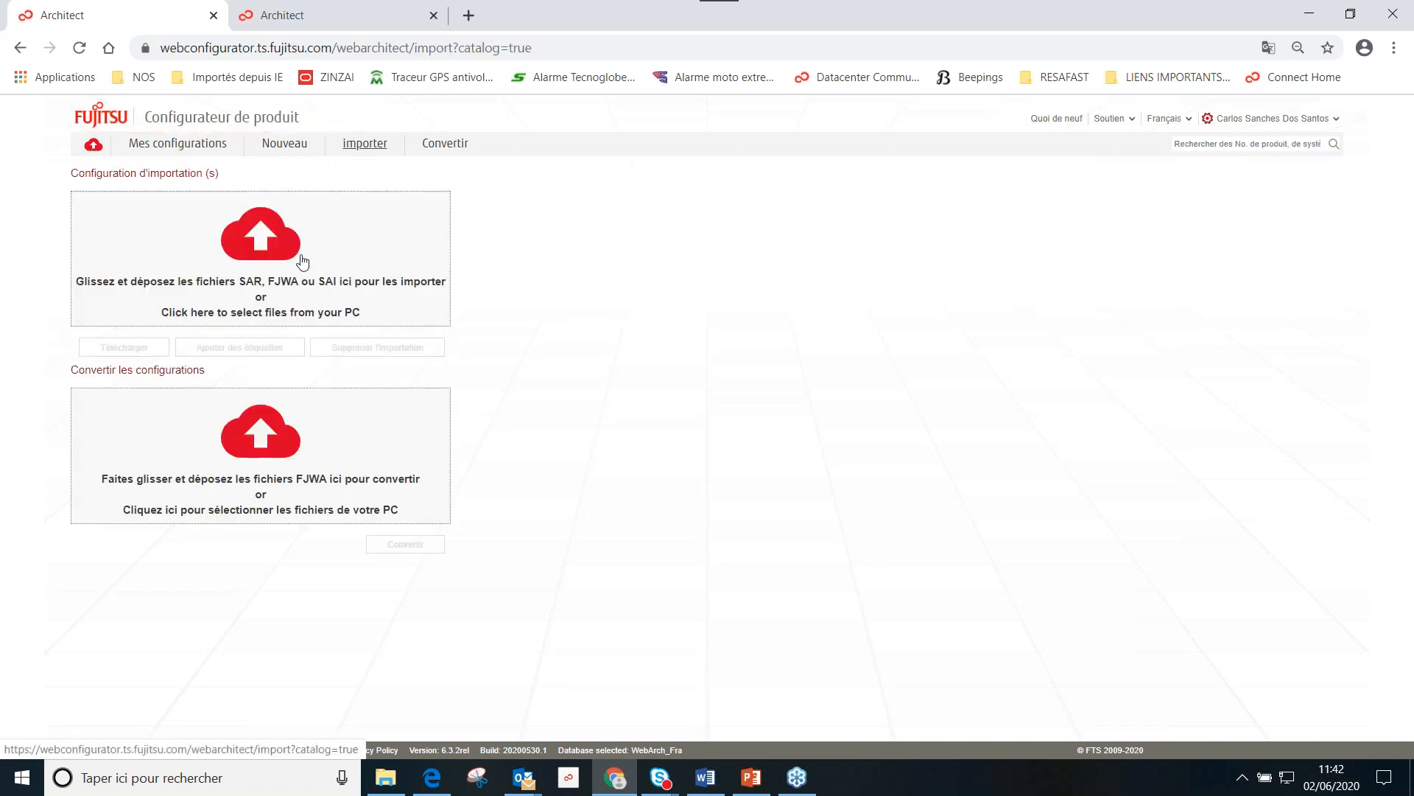
click(186, 146)
click(288, 145)
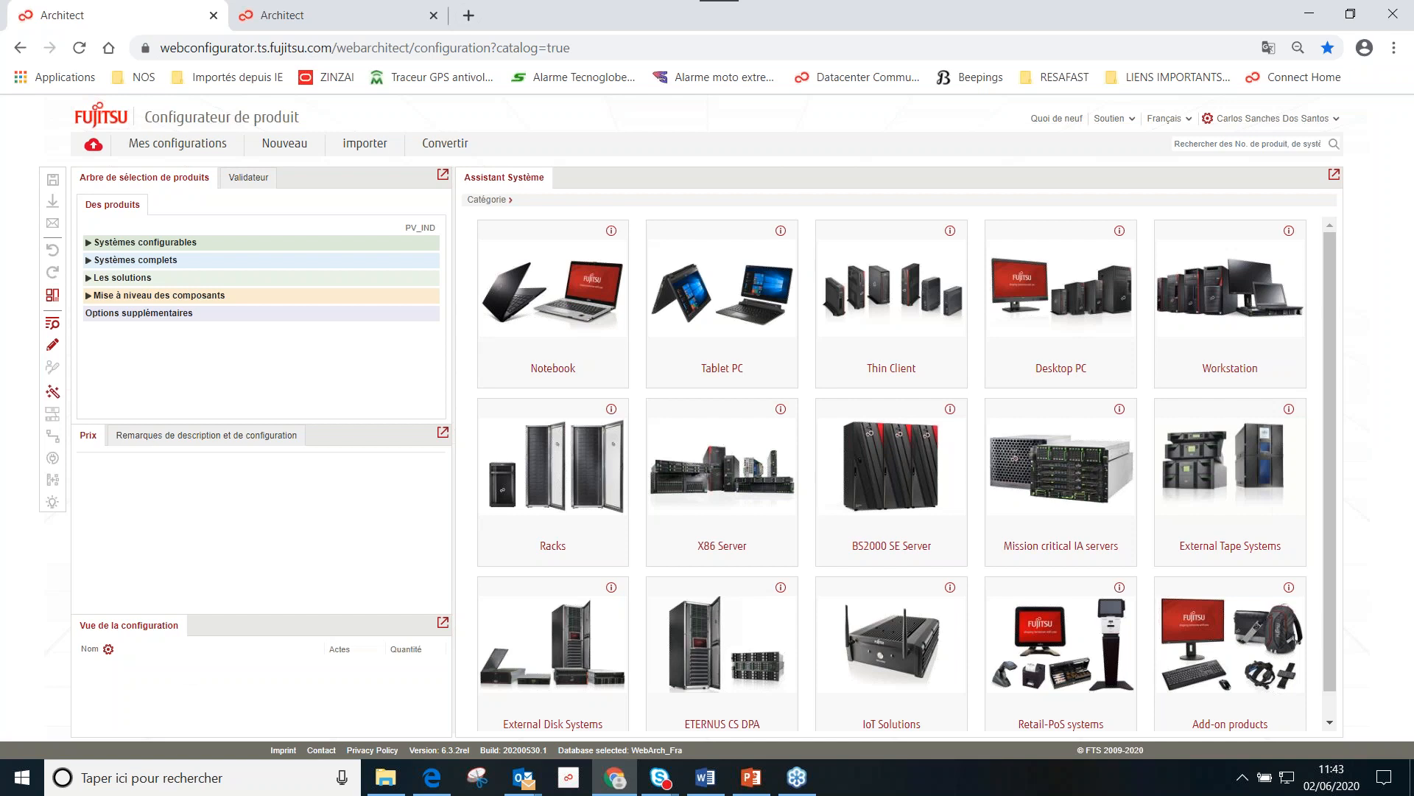
Step: Examine the Tablet PC and Thin Client category descriptions and the configurable systems in the product selection tree
key(alt+Tab)
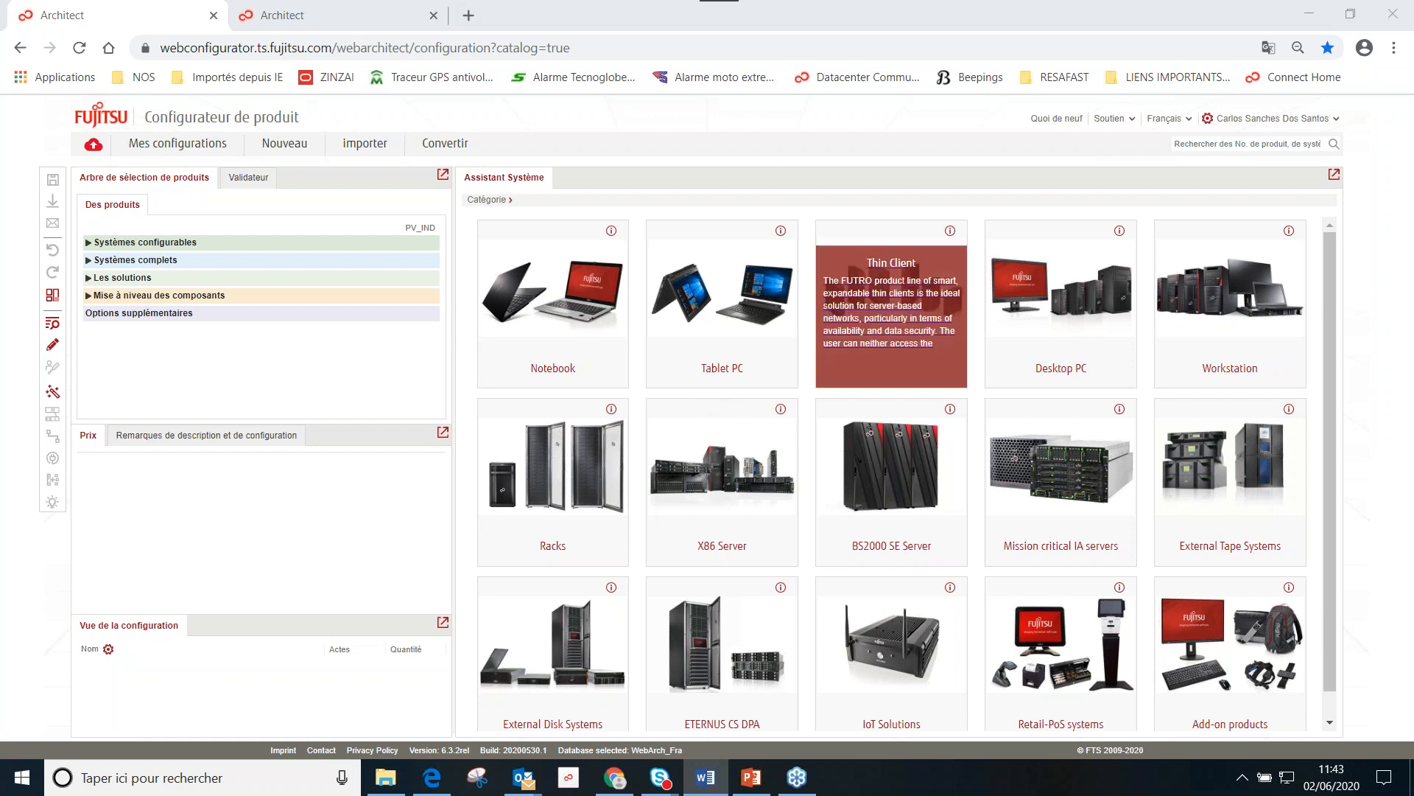
mouse_move(788, 311)
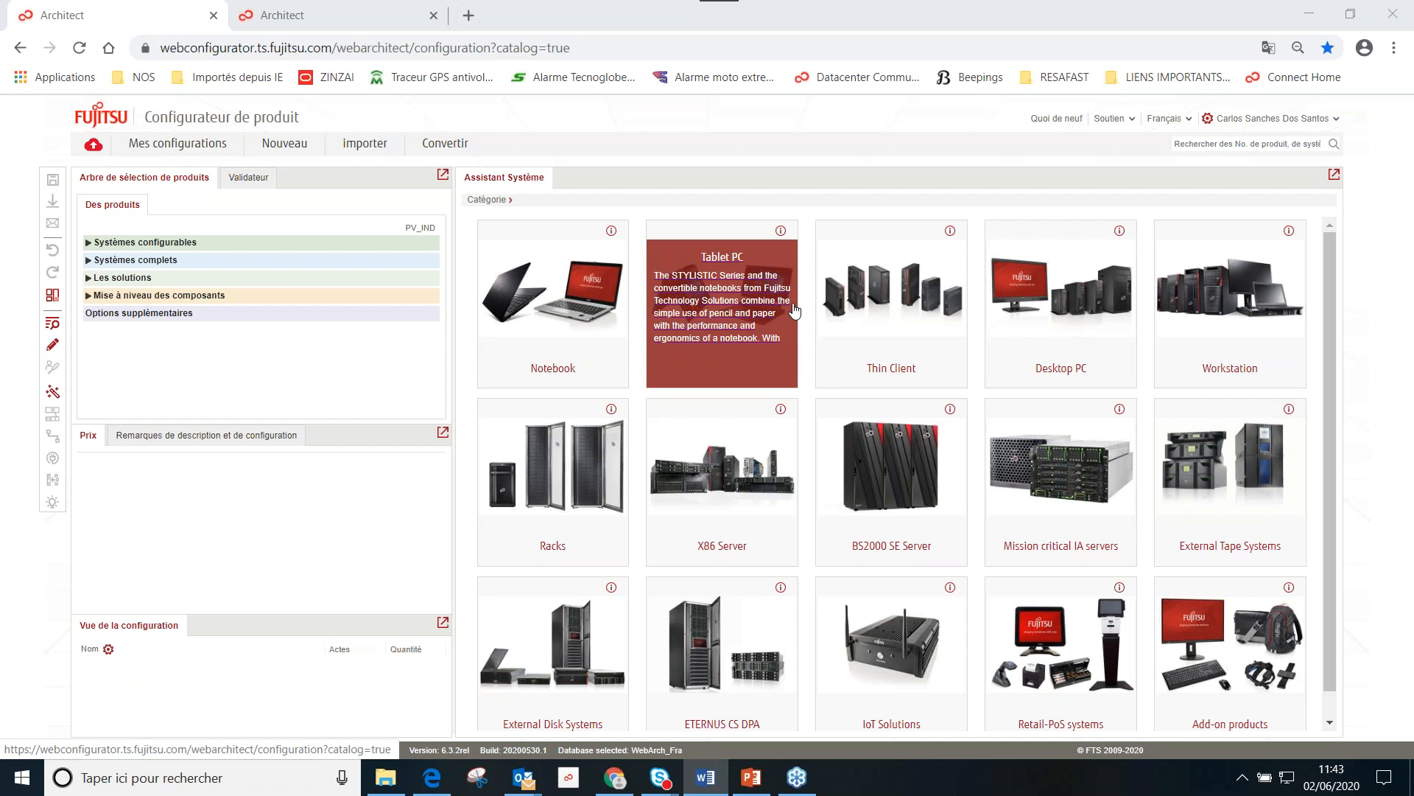
mouse_move(958, 321)
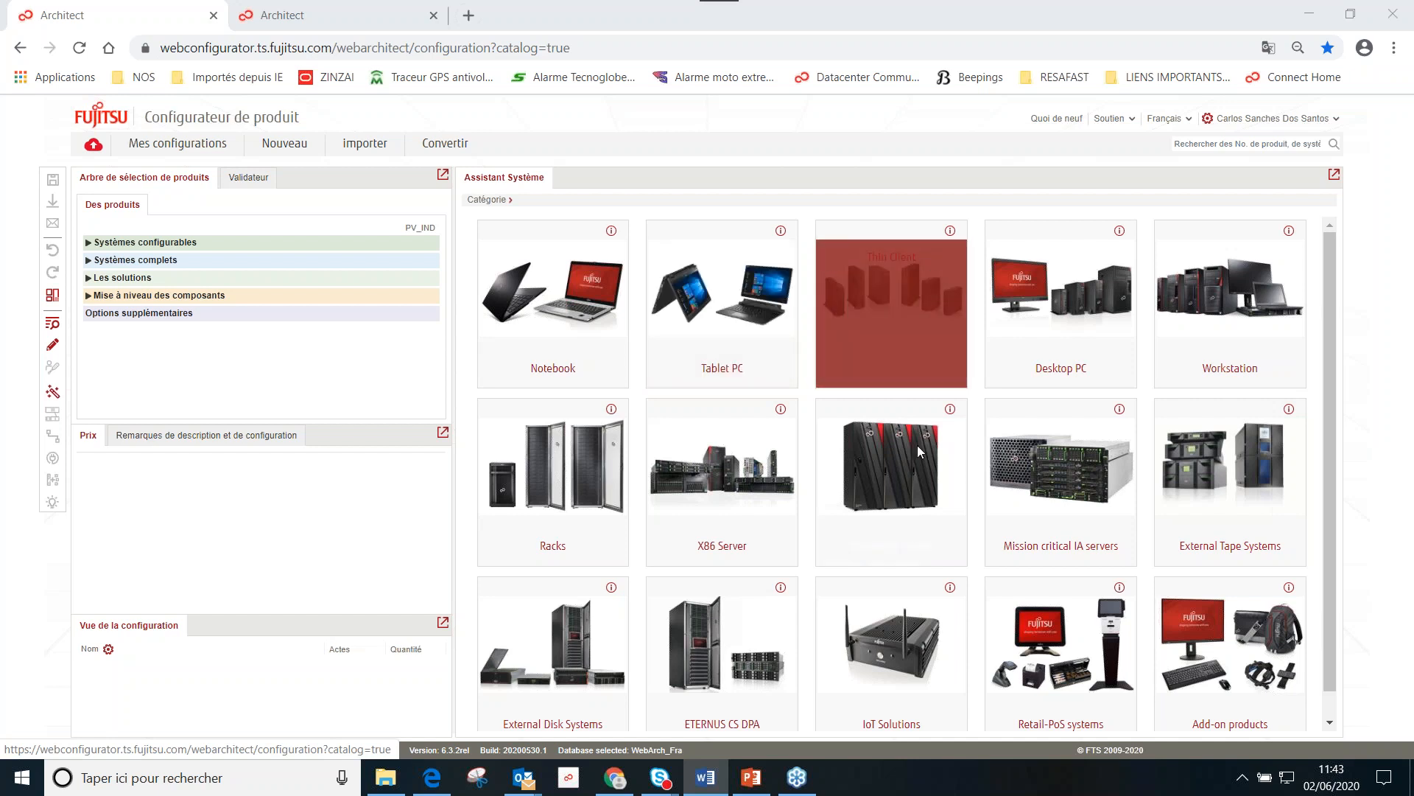
click(152, 245)
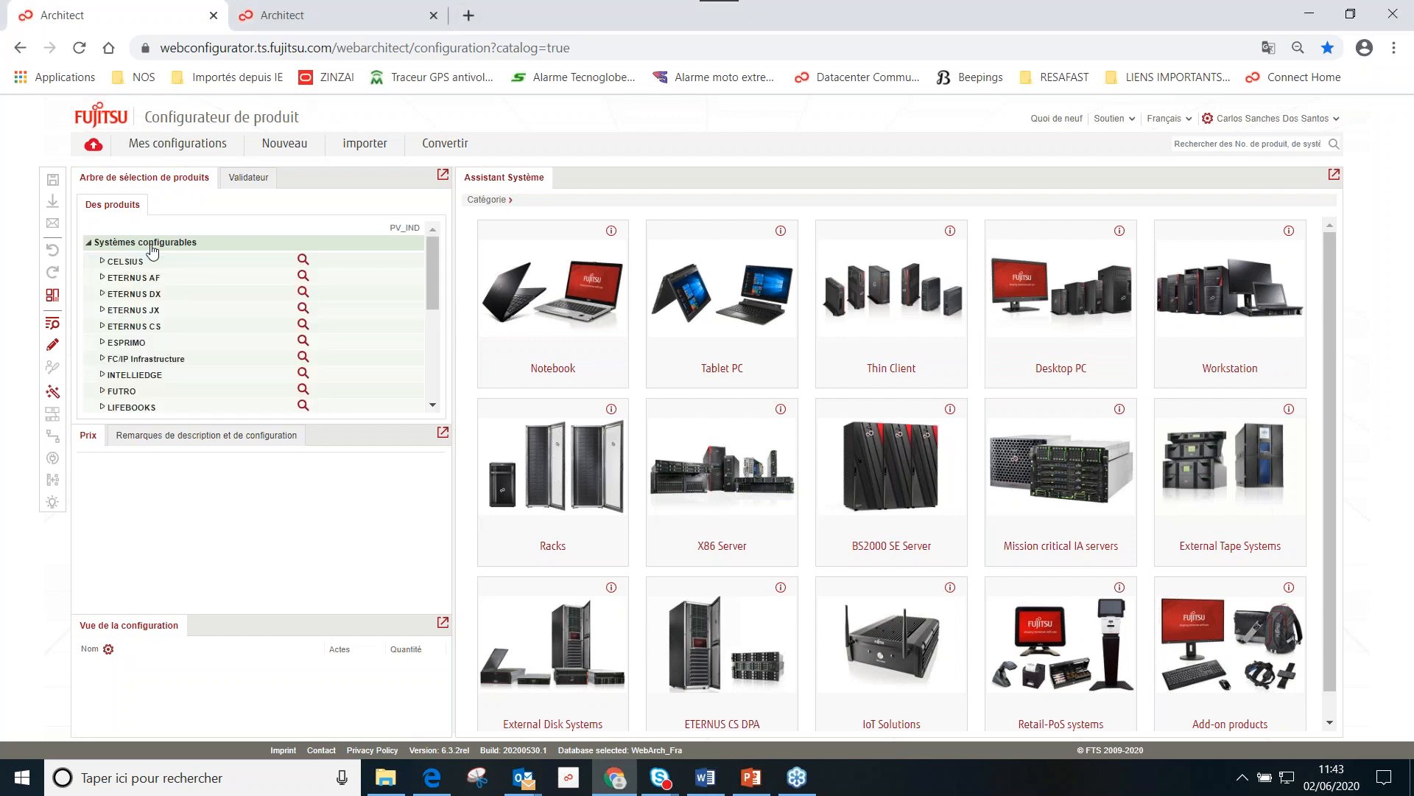
click(151, 247)
mouse_move(945, 352)
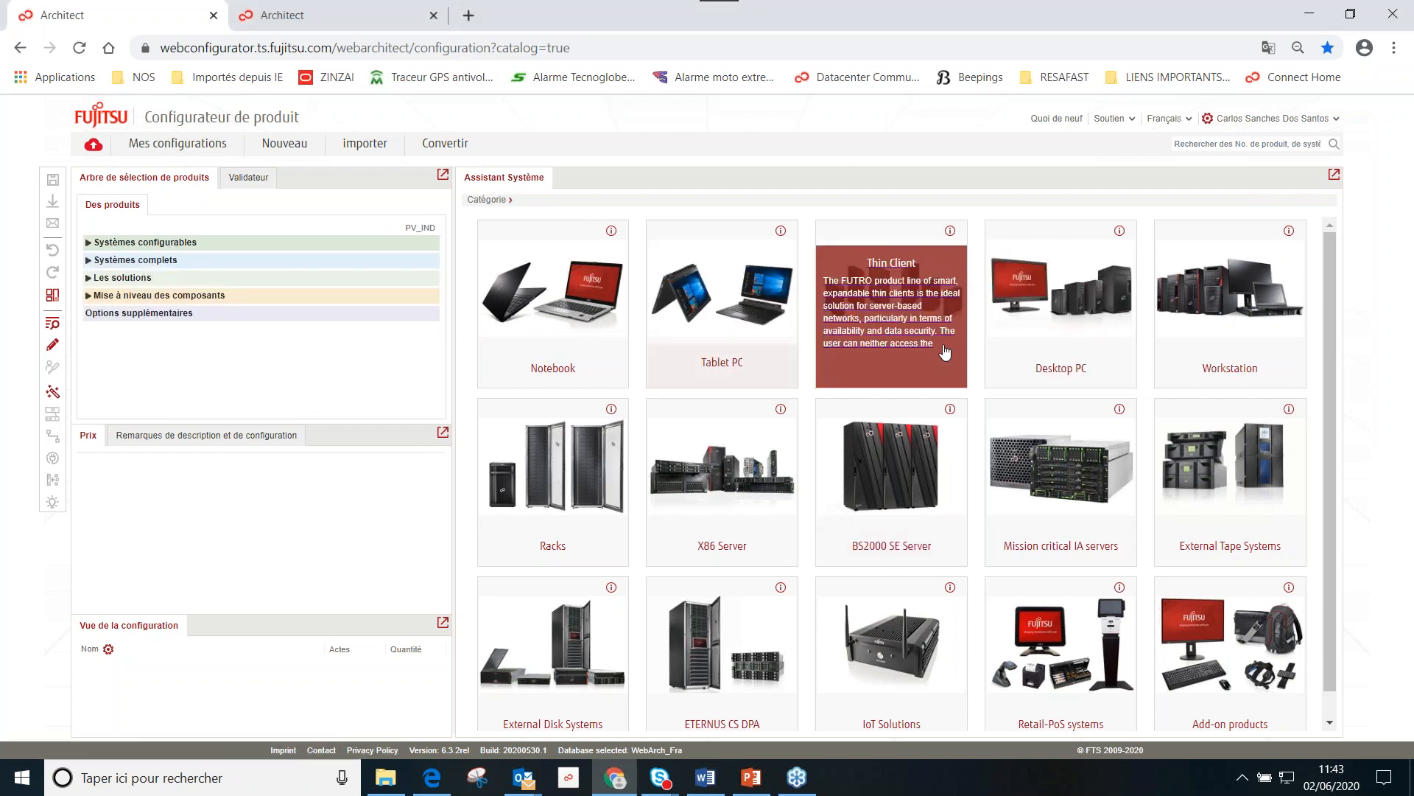
Step: Open the LIFEBOOK Advanced Line within the Notebook category and expand the LIFEBOOK U7310 model
click(564, 318)
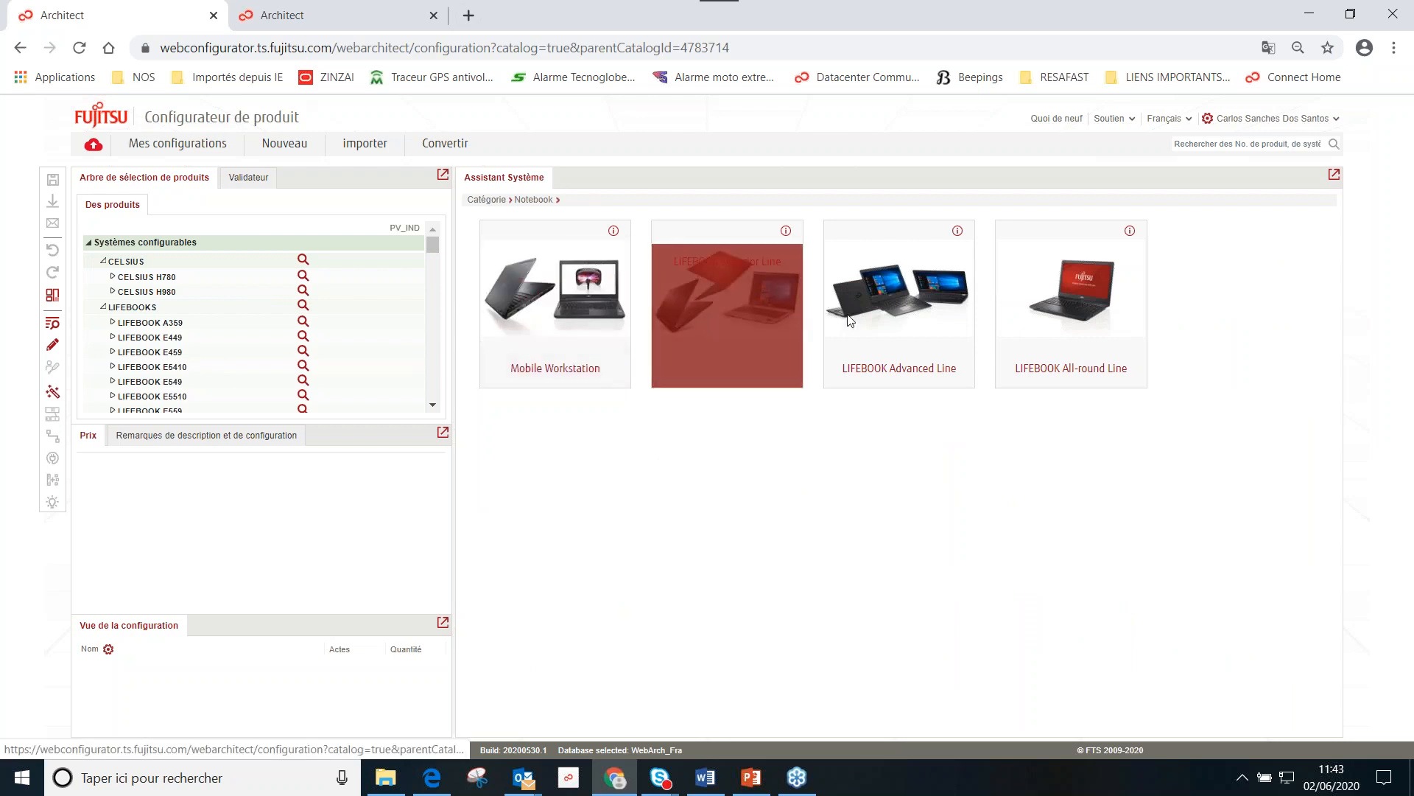
click(912, 367)
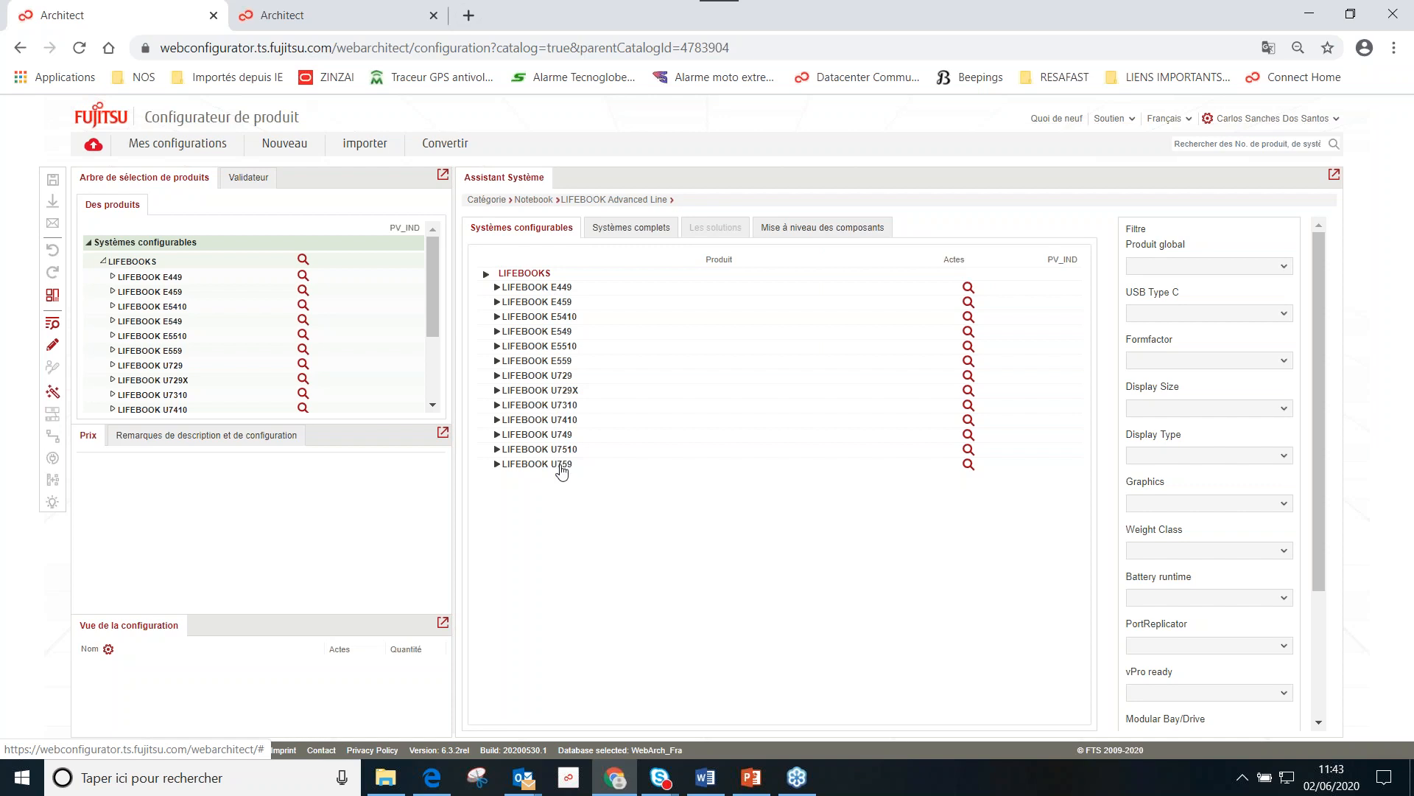
click(554, 407)
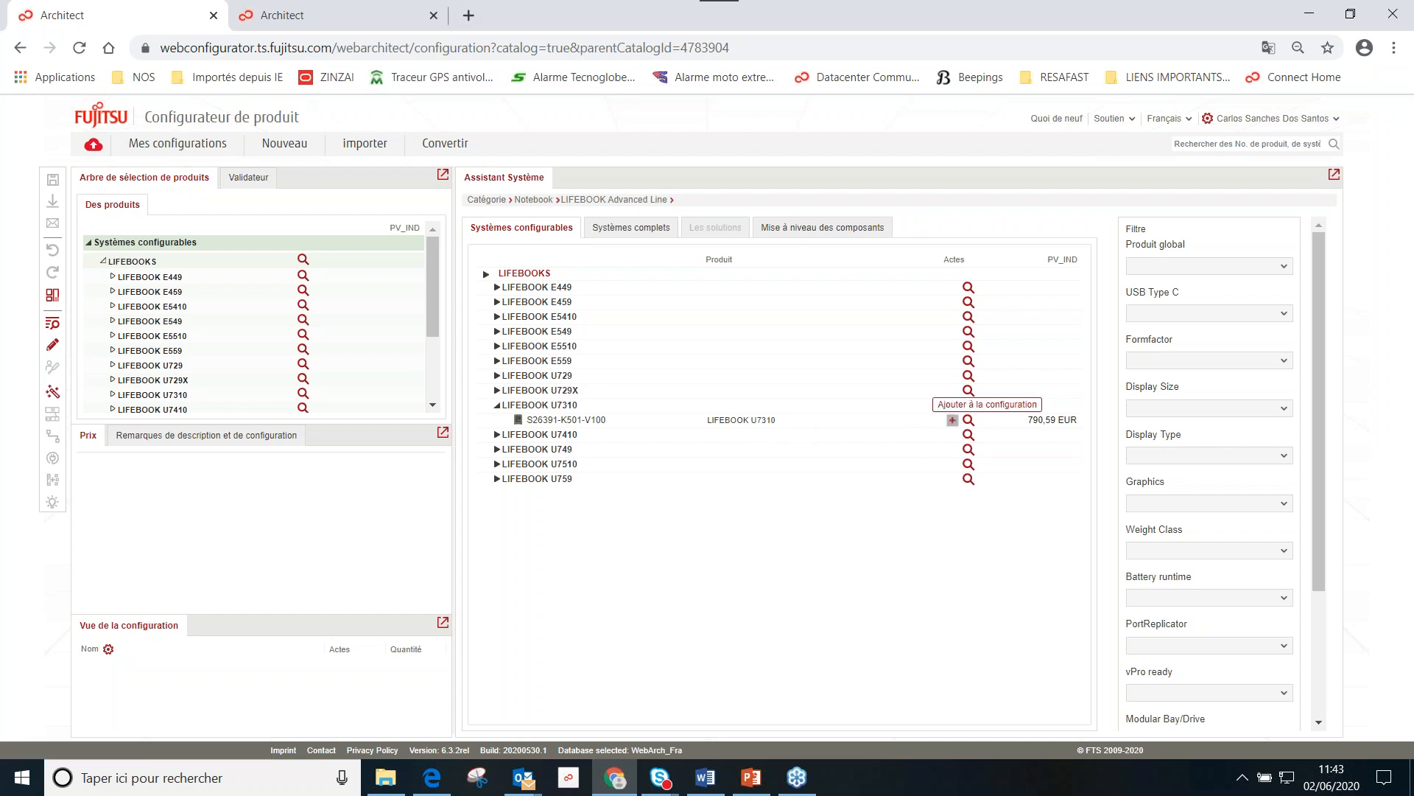
Step: Review the LIFEBOOK U7310's product description, configuration, extensibility and planning data, and close its details
click(969, 422)
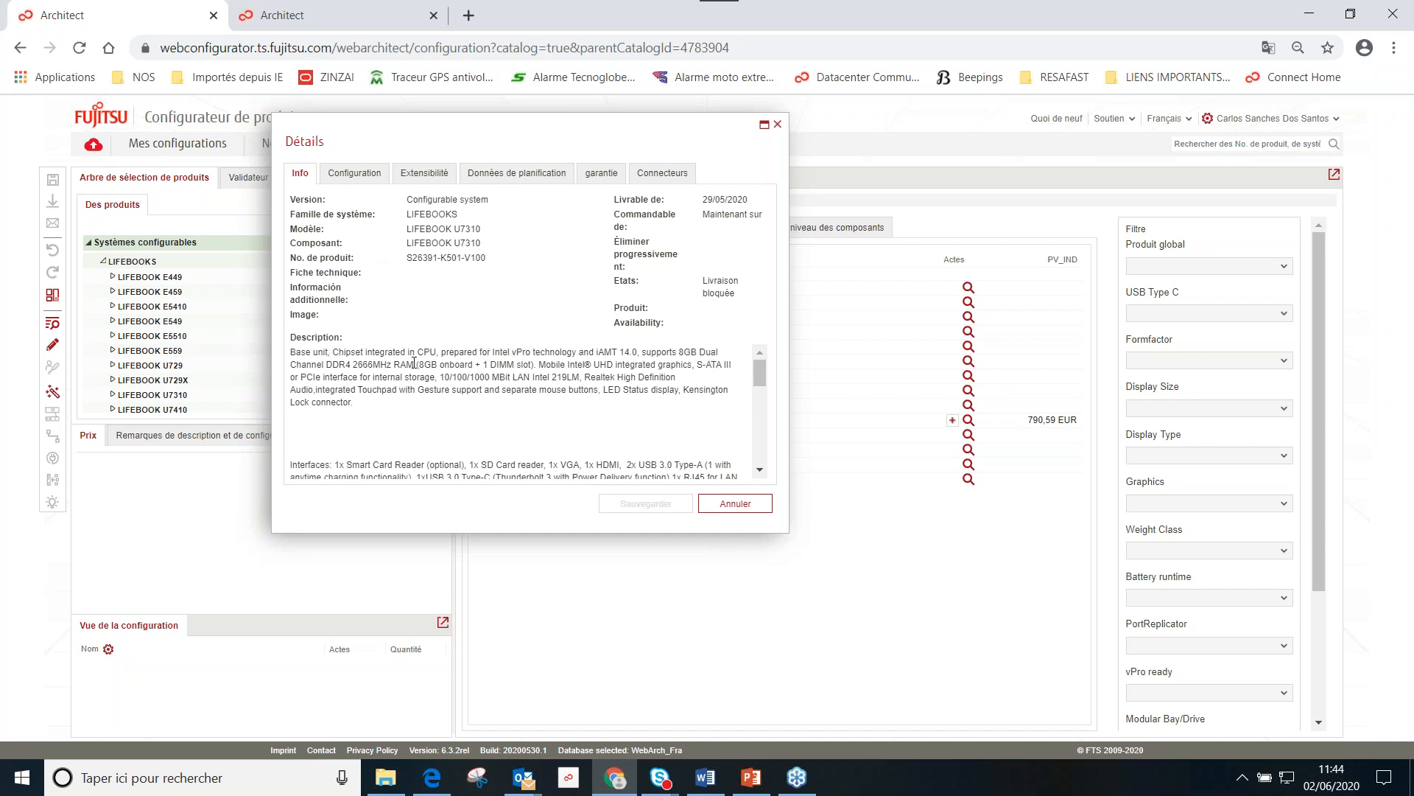
drag(300, 365, 354, 403)
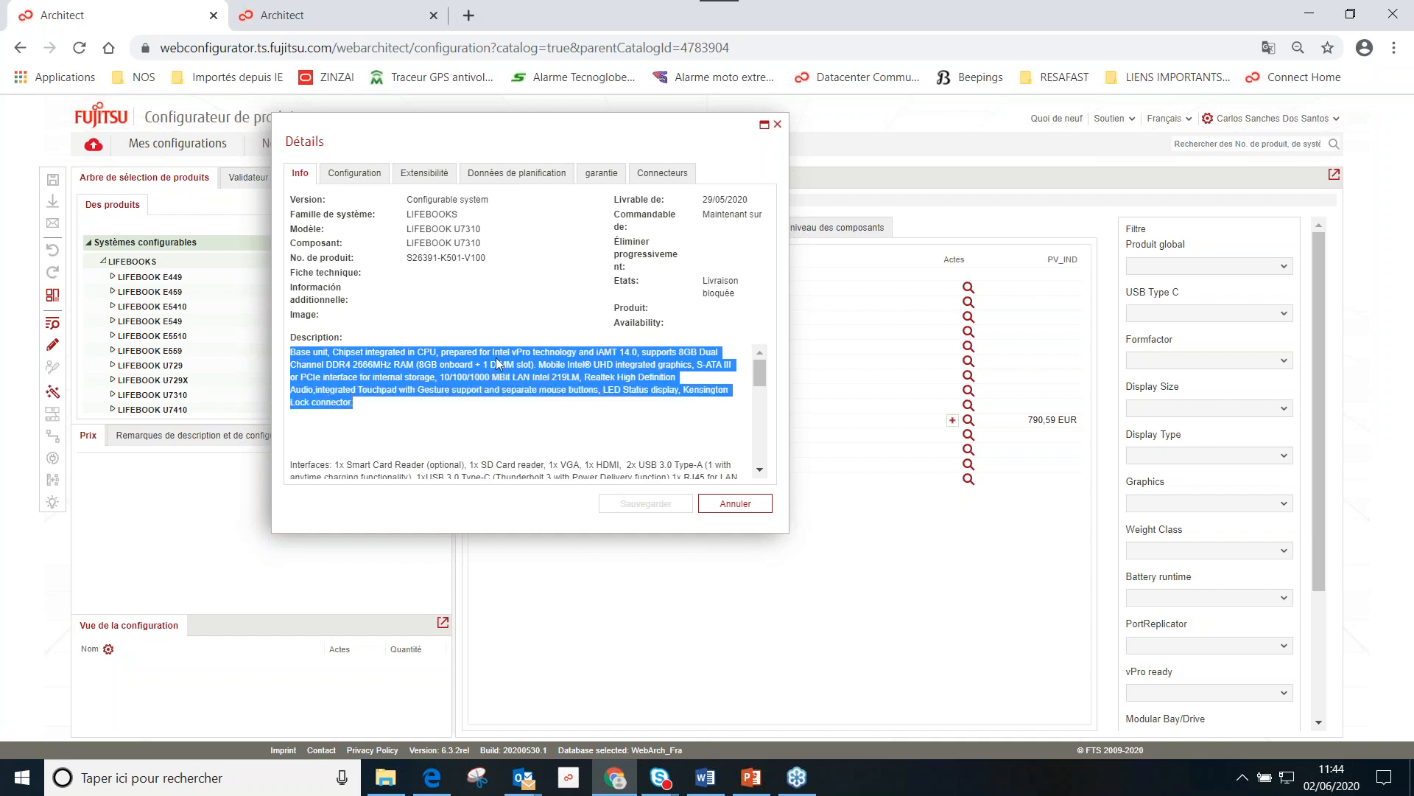
mouse_move(763, 368)
mouse_down()
mouse_move(759, 422)
mouse_move(747, 364)
mouse_up()
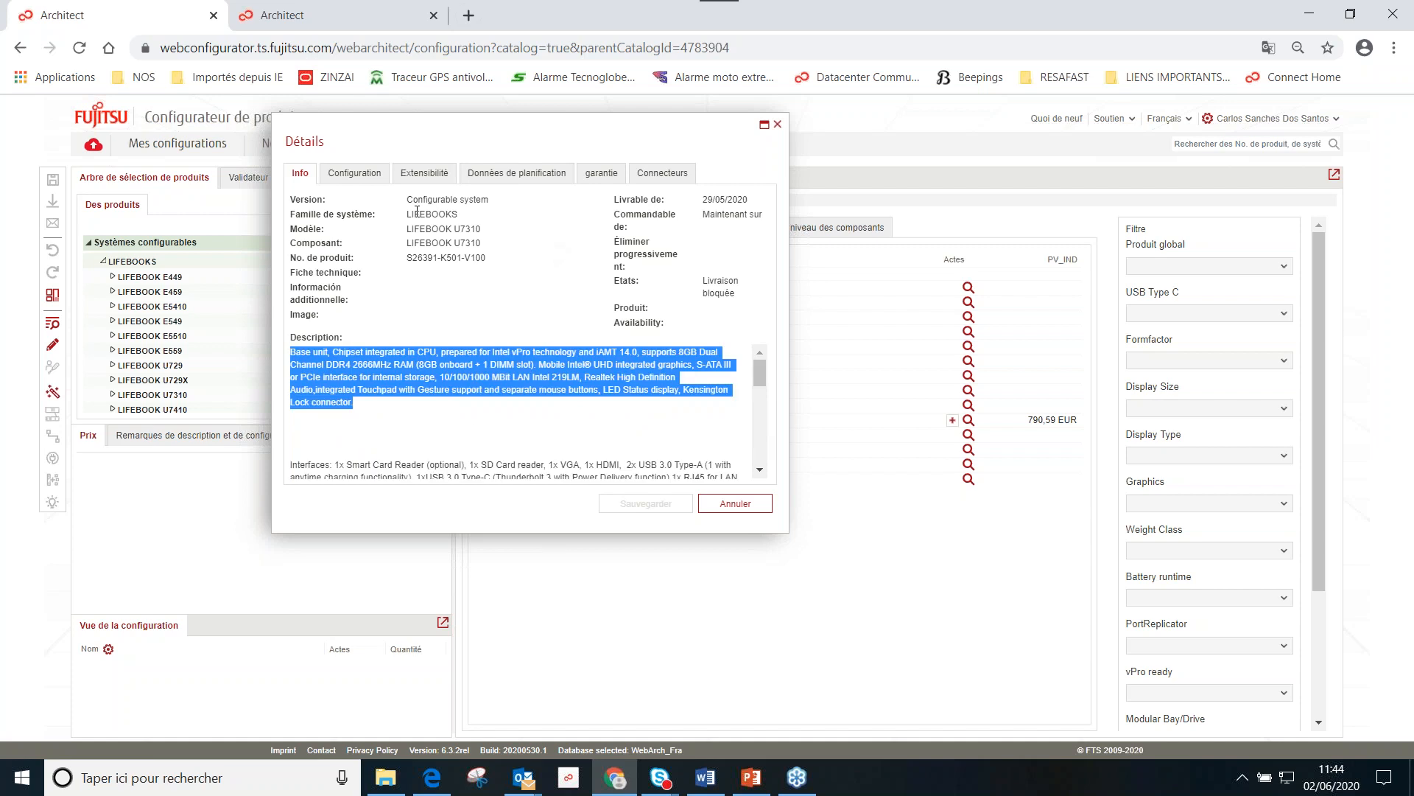
click(360, 176)
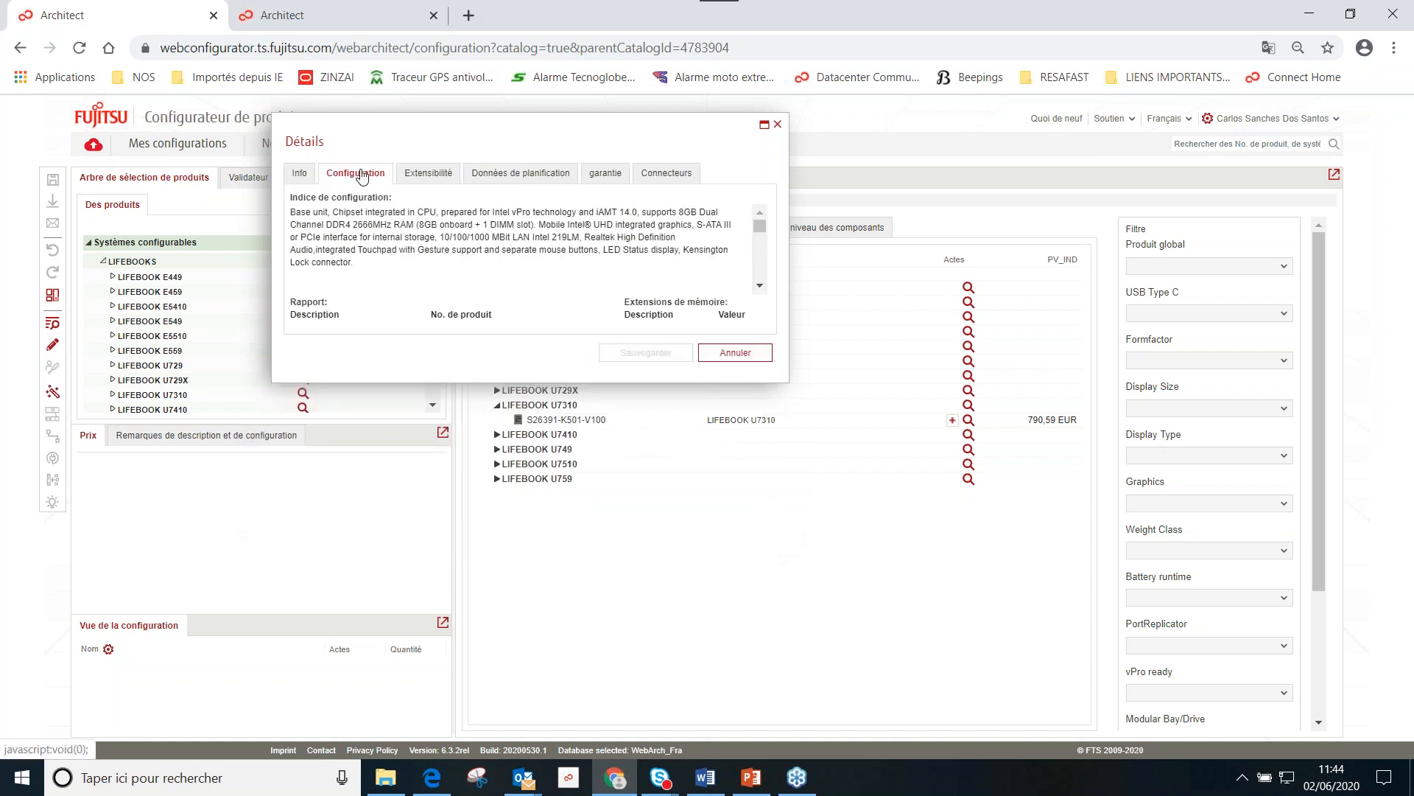
click(427, 174)
click(512, 172)
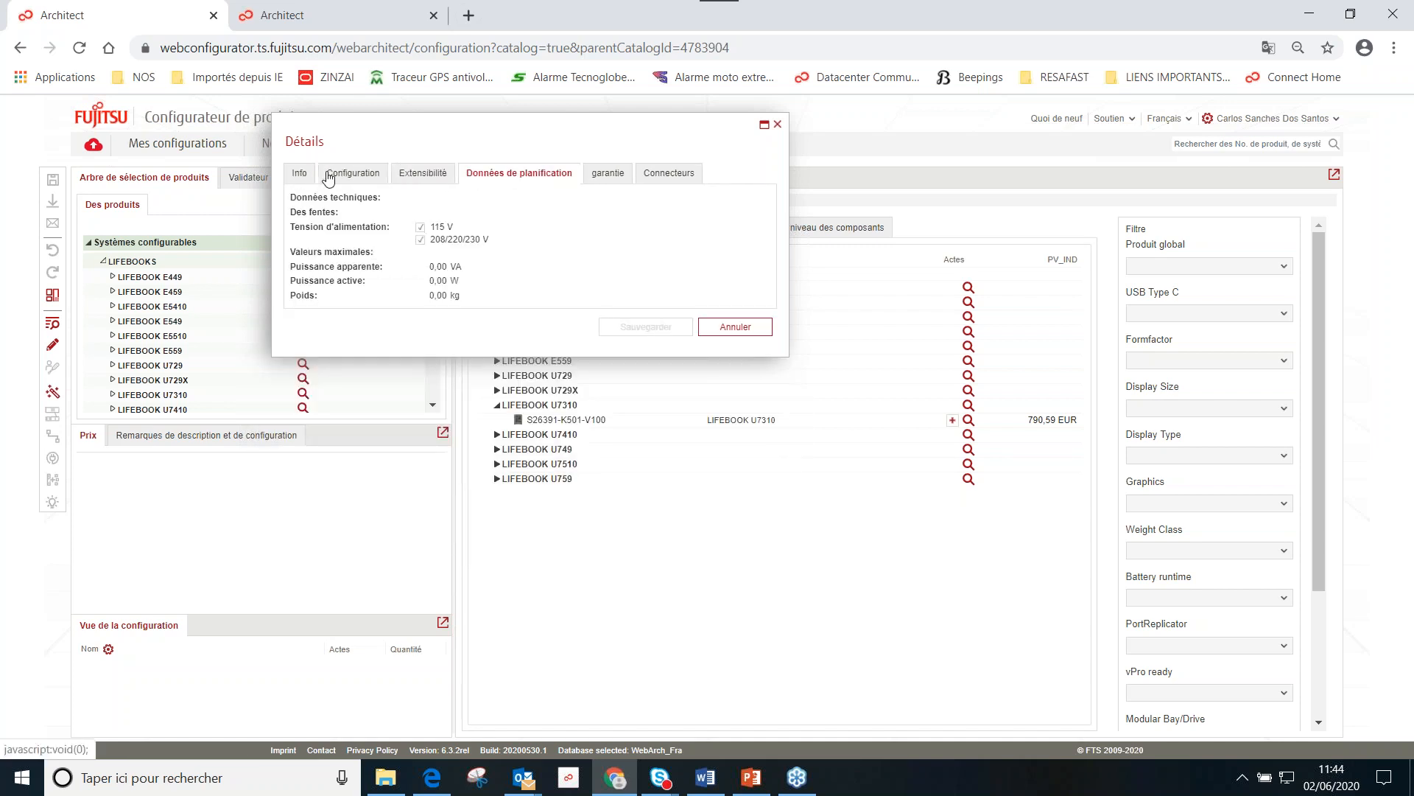
click(299, 175)
click(501, 372)
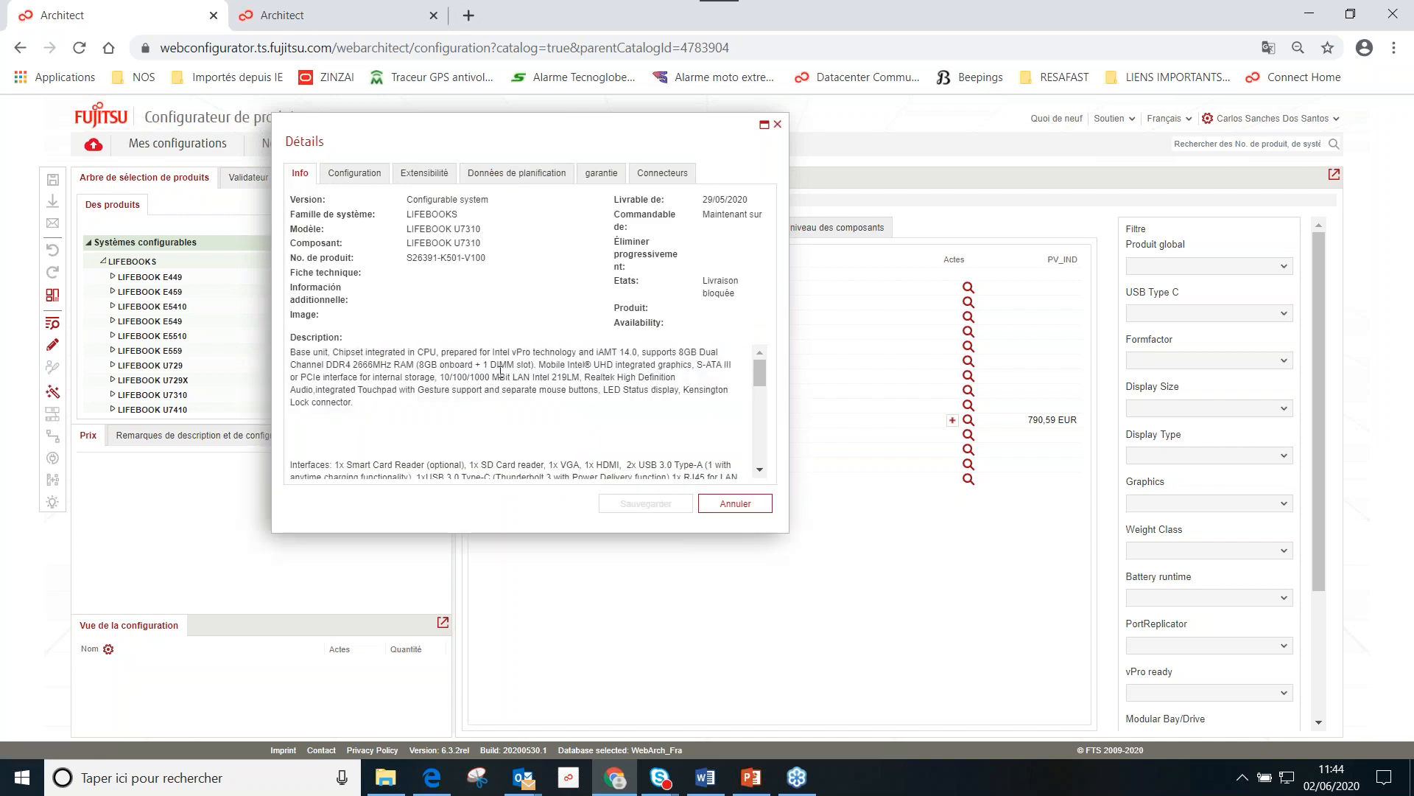
click(735, 503)
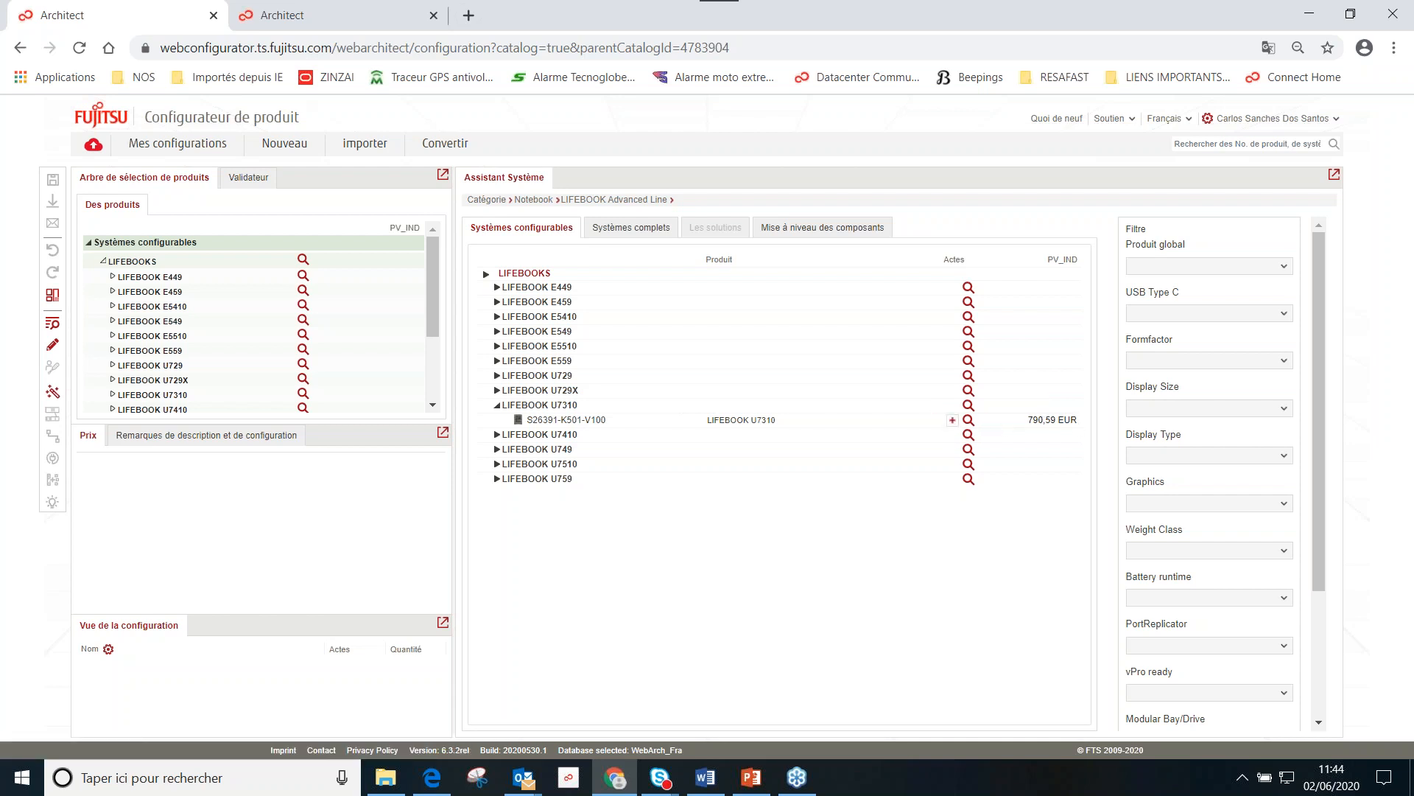
Step: Add the LIFEBOOK U7310 to the configuration and select the Intel Core i5-10310U - 8GB onboard MEM processor
click(953, 420)
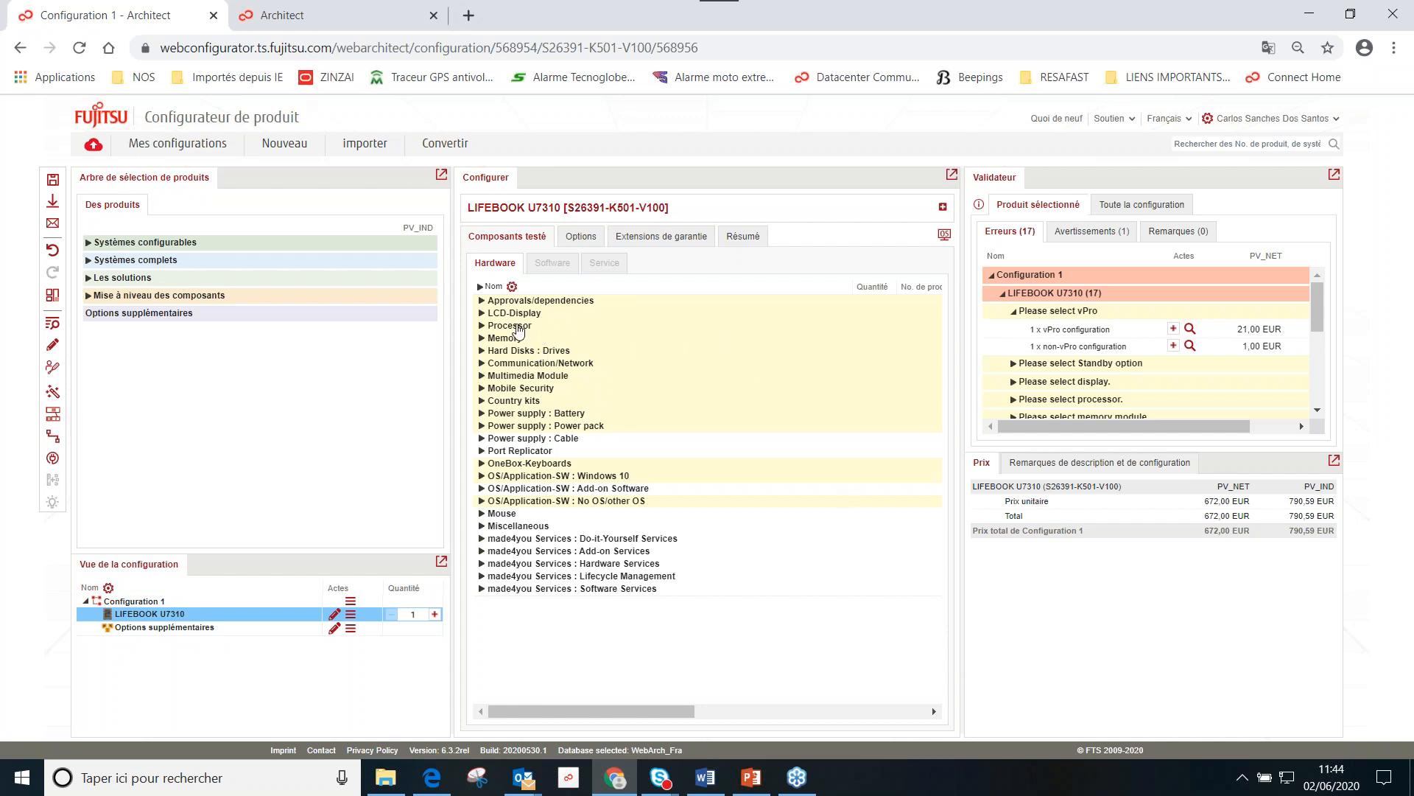
click(516, 326)
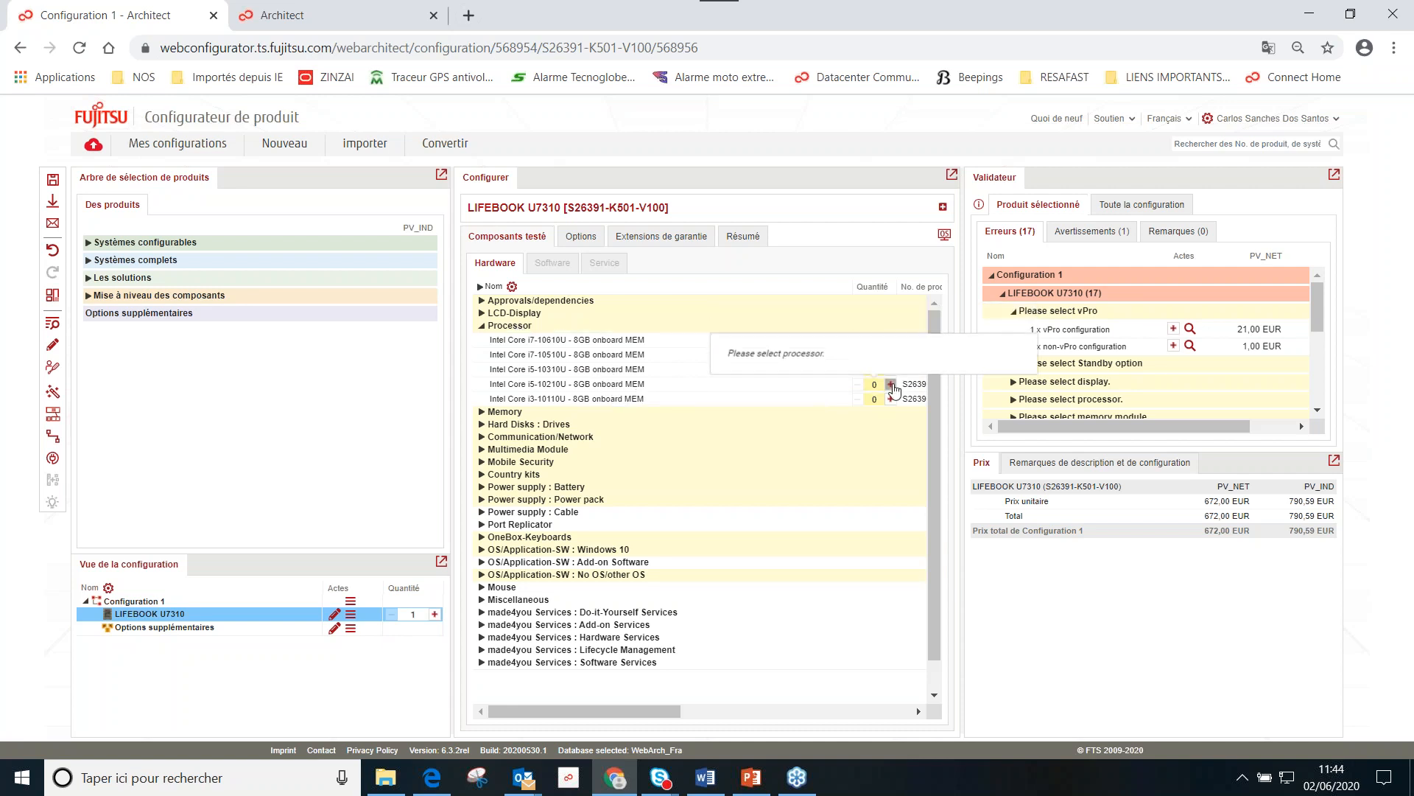
click(890, 370)
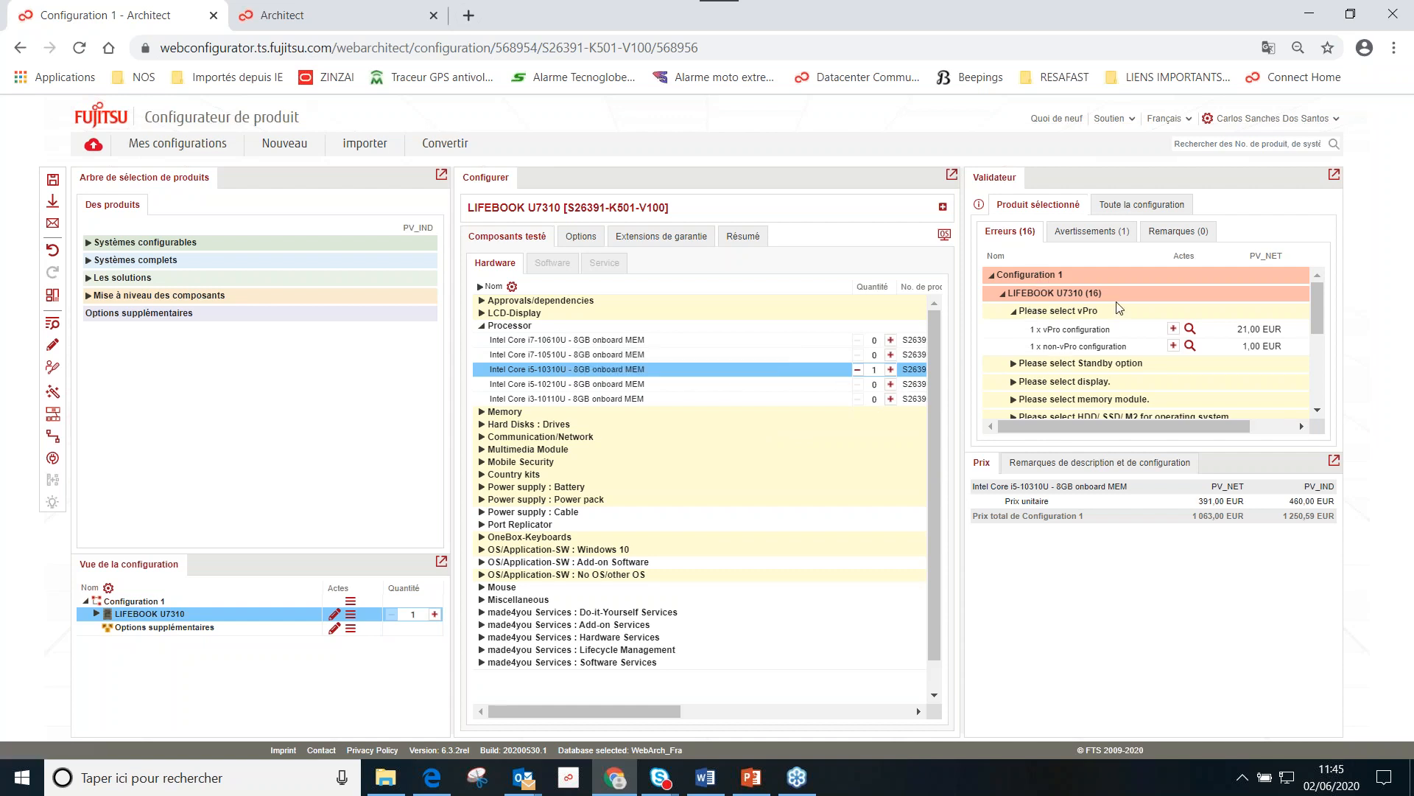
mouse_move(1319, 308)
mouse_down()
mouse_move(1319, 380)
mouse_move(1317, 307)
mouse_up()
Step: Add one 16 GB DDR4 2666 MHz memory module and one Value SSD M.2 PCIe NVMe 512GB SED drive
click(503, 412)
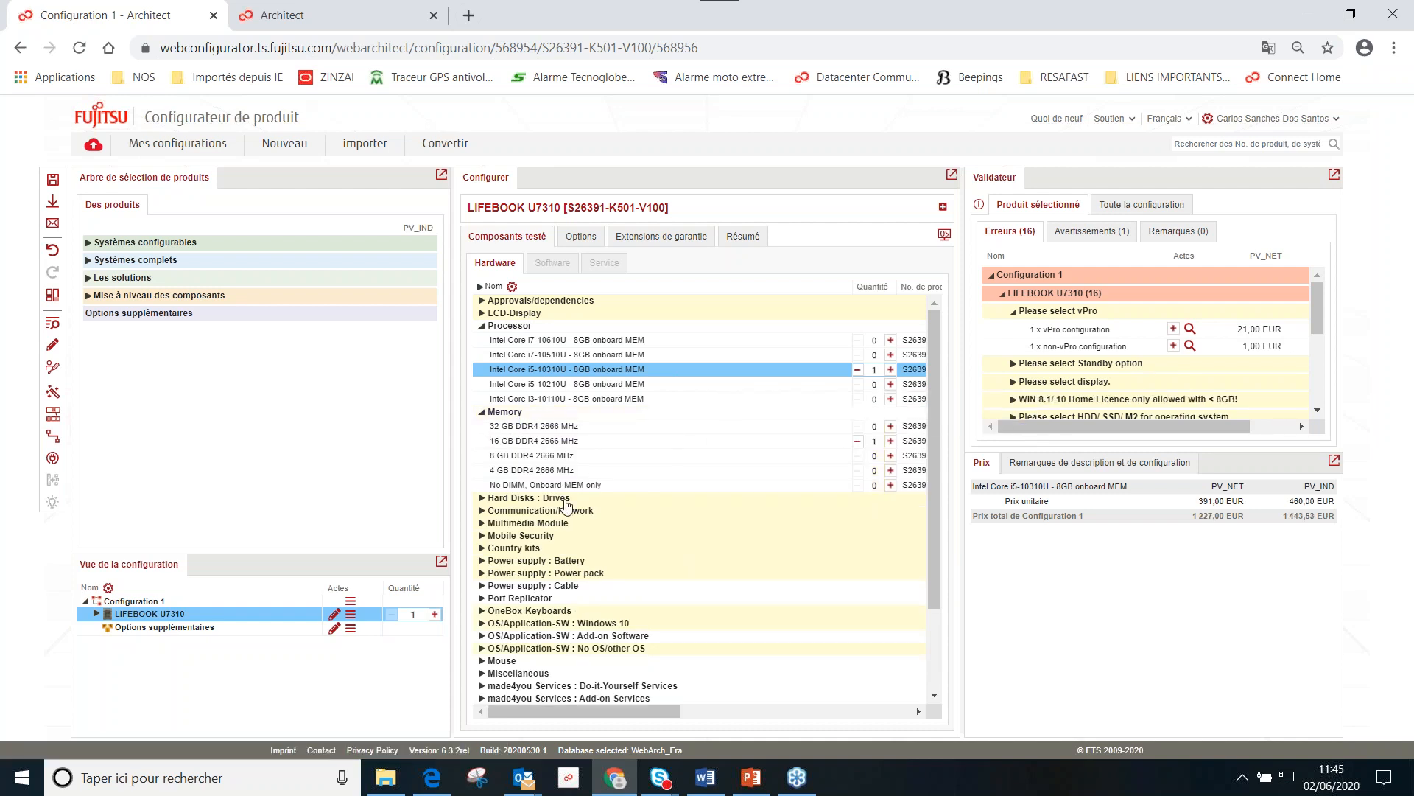
click(565, 500)
click(894, 542)
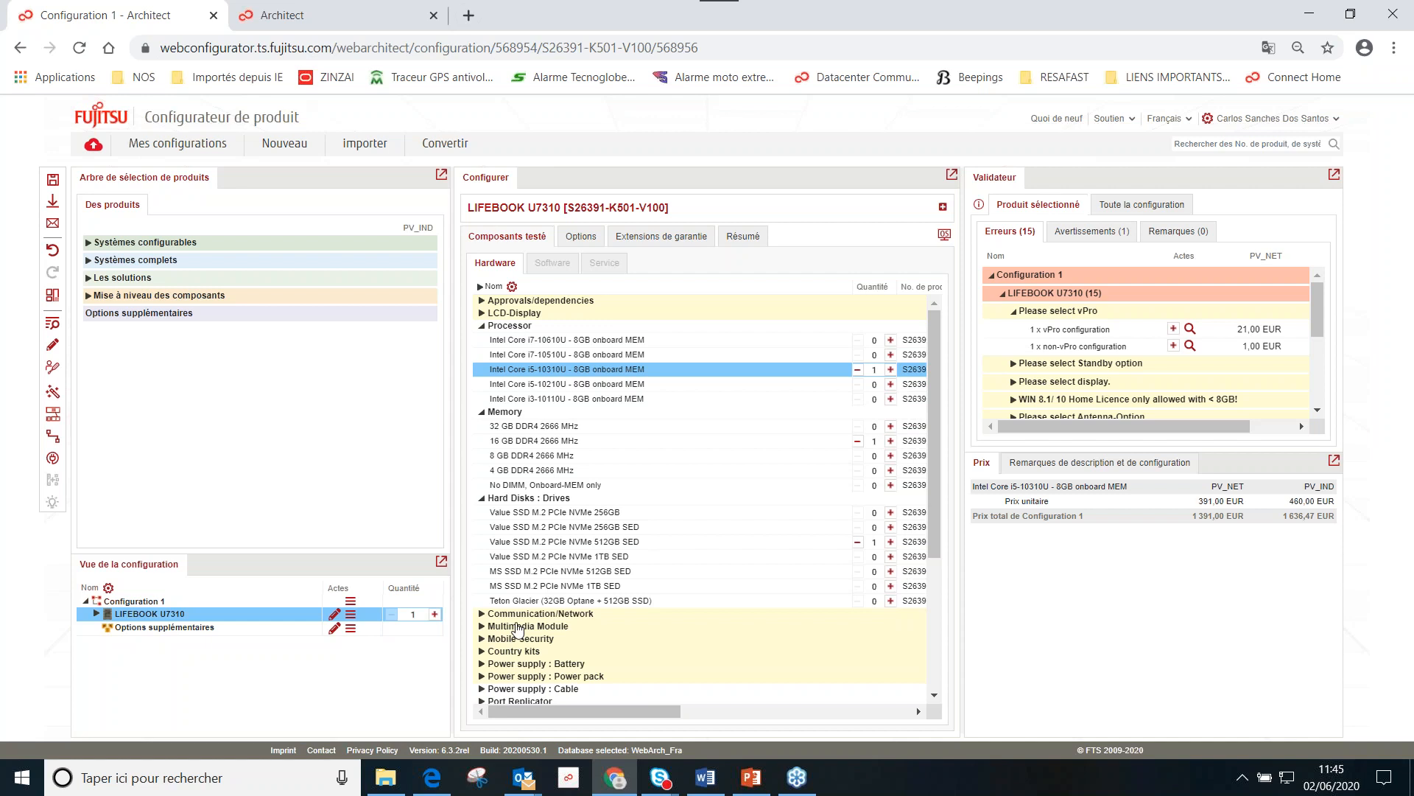
Step: Add the No Camera / no Mic and Touch & IR Cam Combination options from the multimedia modules
click(553, 628)
scroll(867, 495, down, 3)
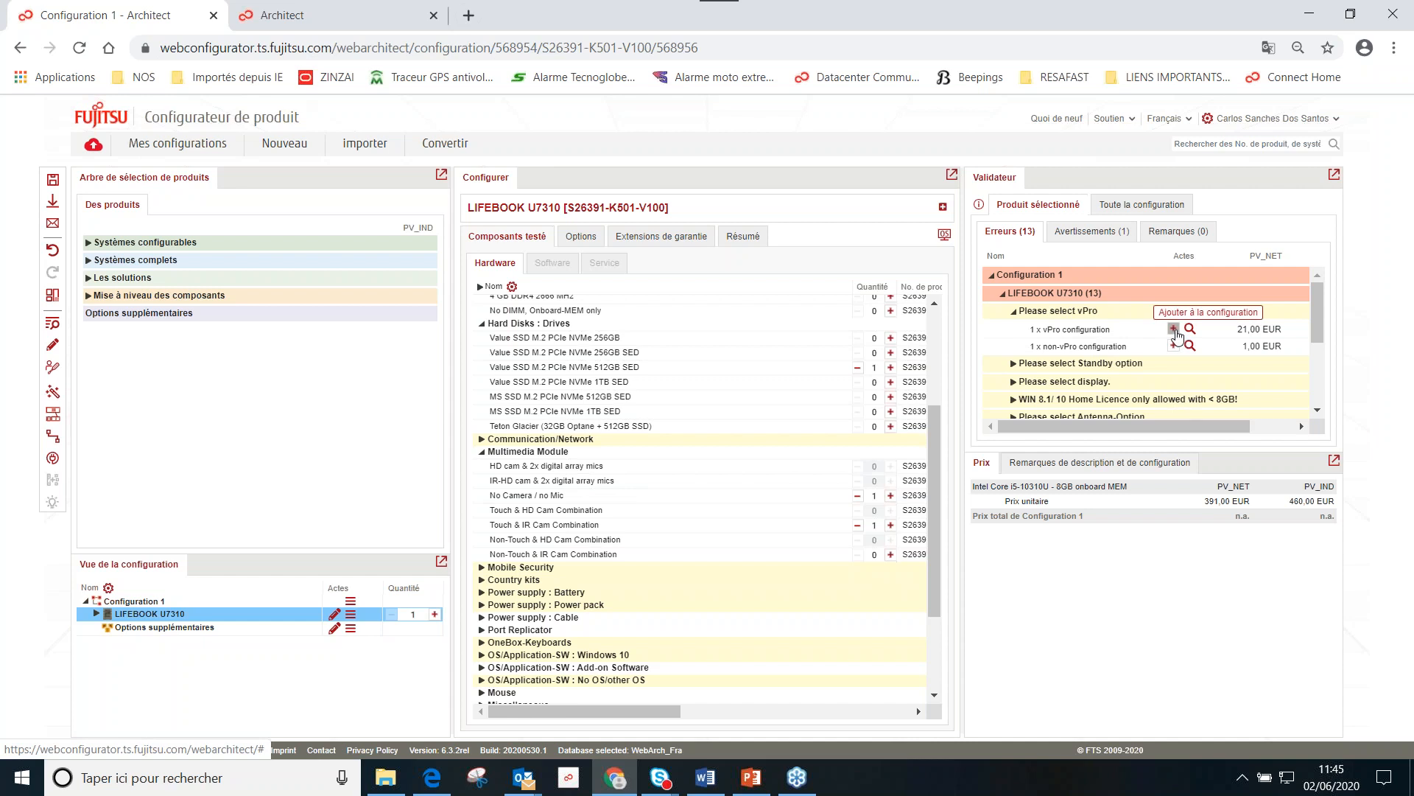
Step: Resolve validator errors by adding vPro configuration, Legacy Standby (S3) setting, the 33.8 cm FHD touch display and Lic Win10 Home Plus
click(1174, 329)
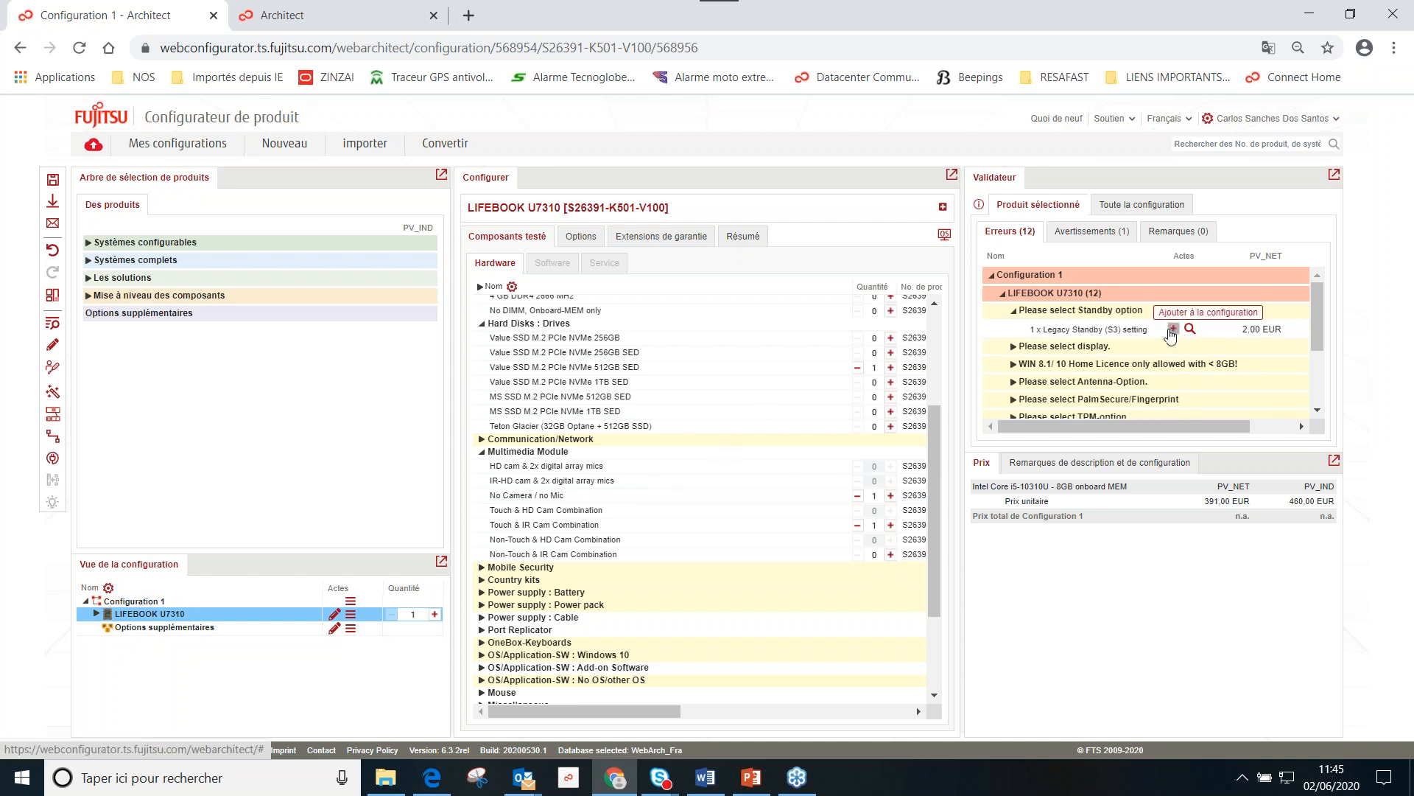
click(1174, 329)
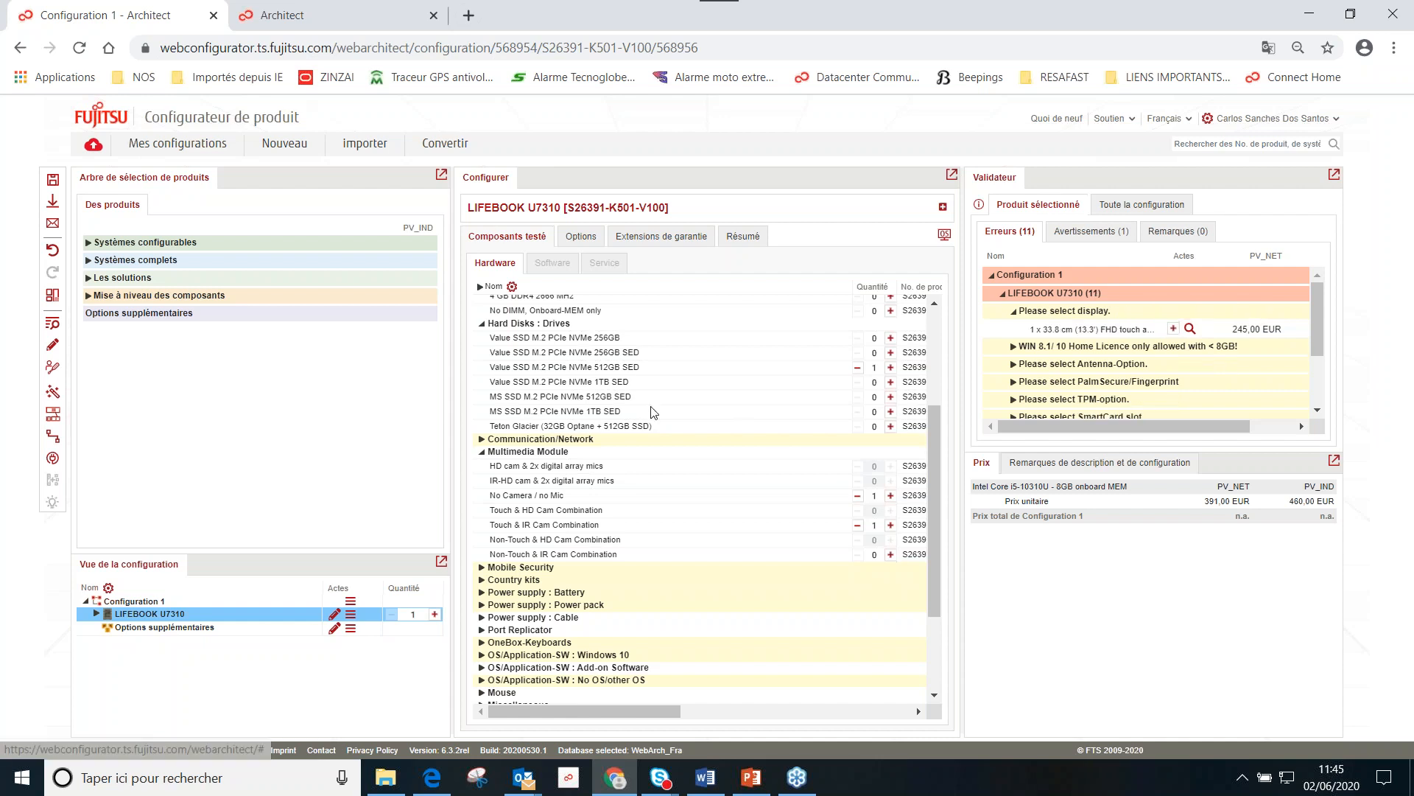
click(1174, 329)
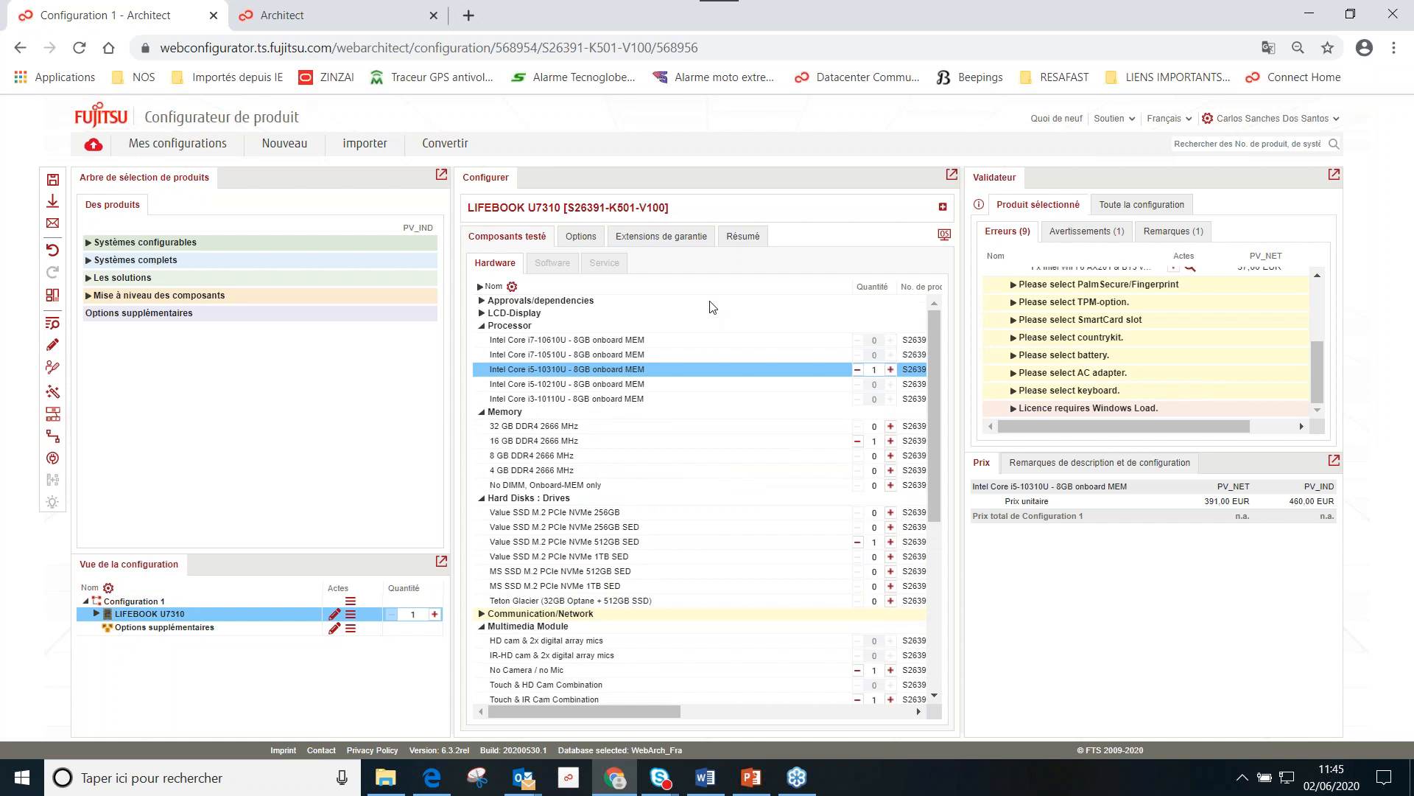
Step: Review the LIFEBOOK U7310's component list, its summary in the enlarged configuration view, and the available warranty extensions
scroll(508, 613, down, 4)
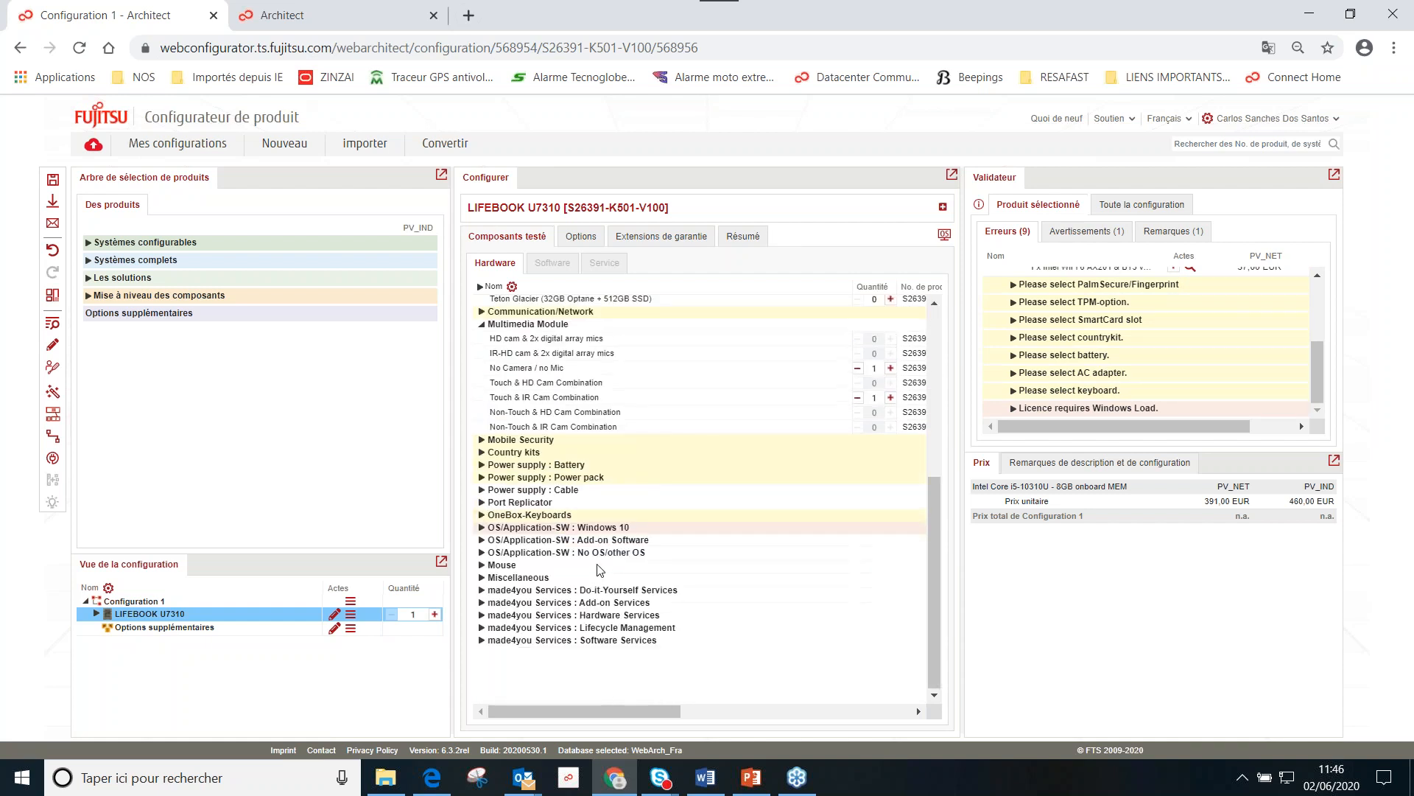
scroll(599, 562, up, 4)
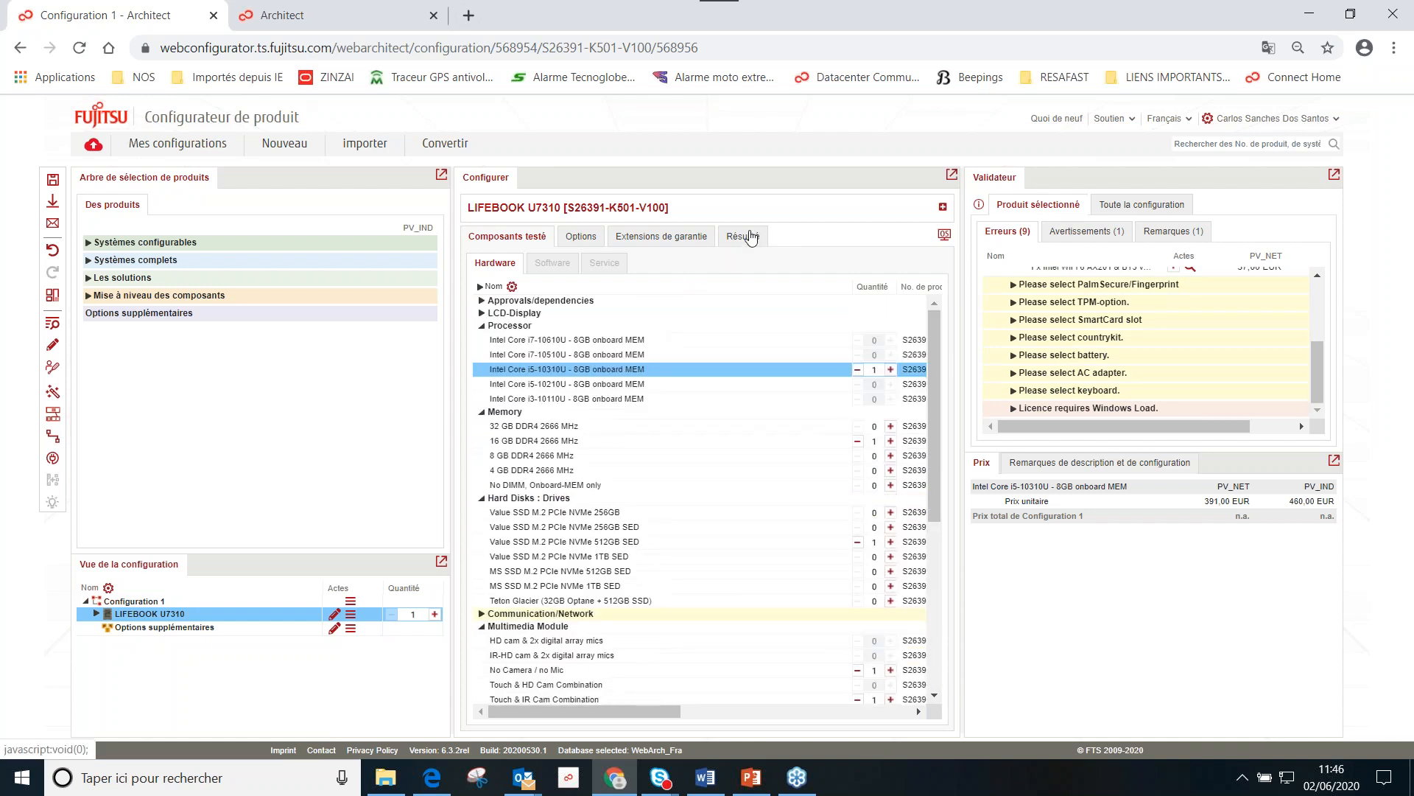
click(745, 238)
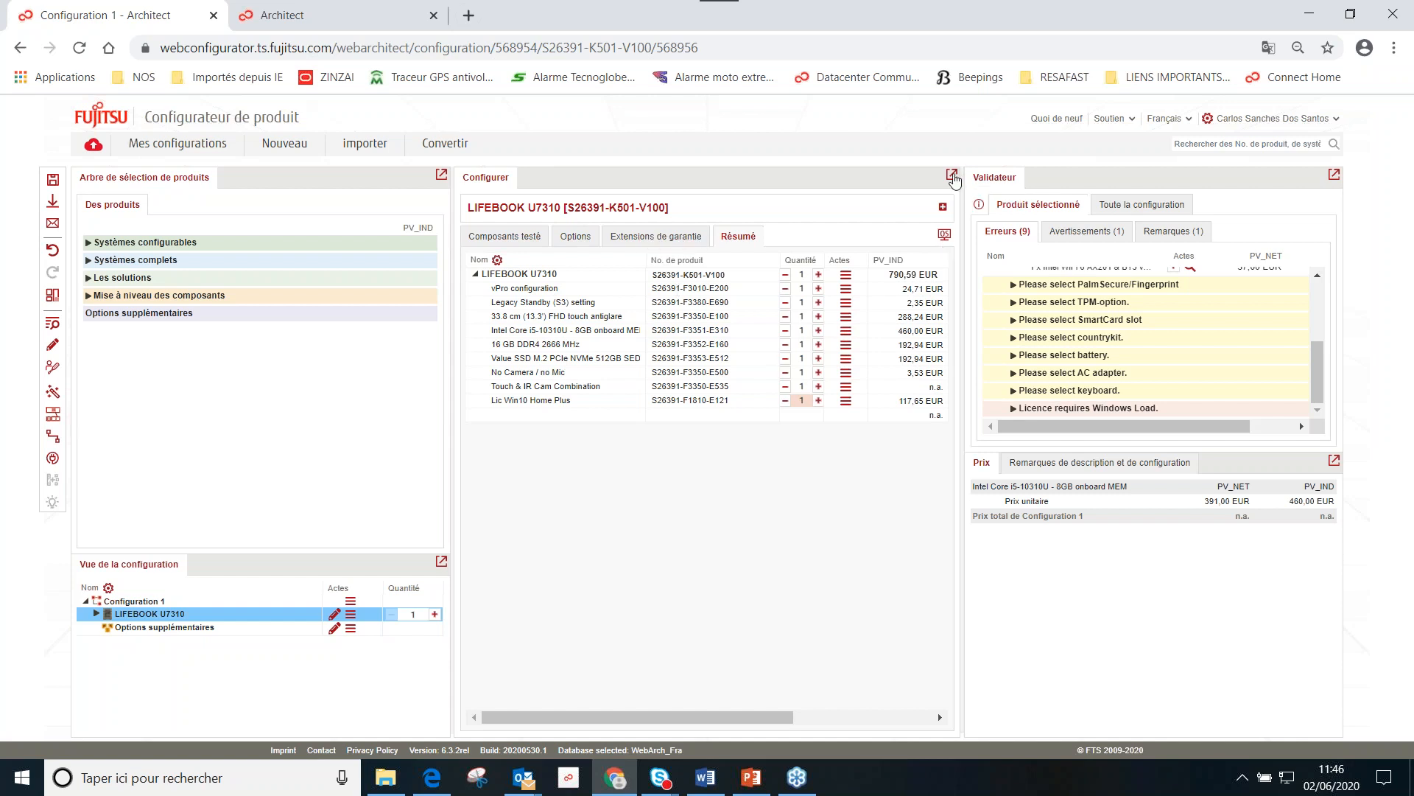
click(952, 175)
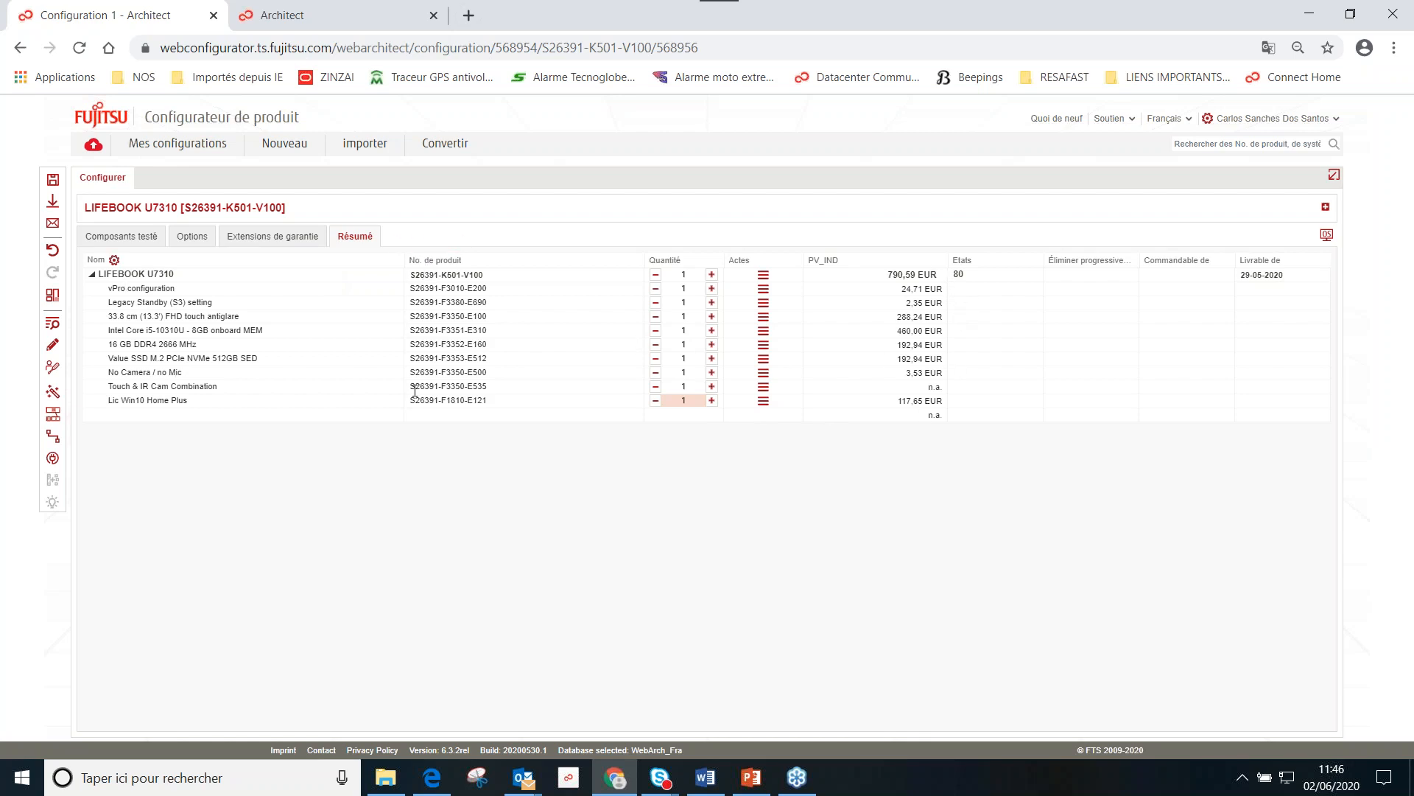
click(285, 243)
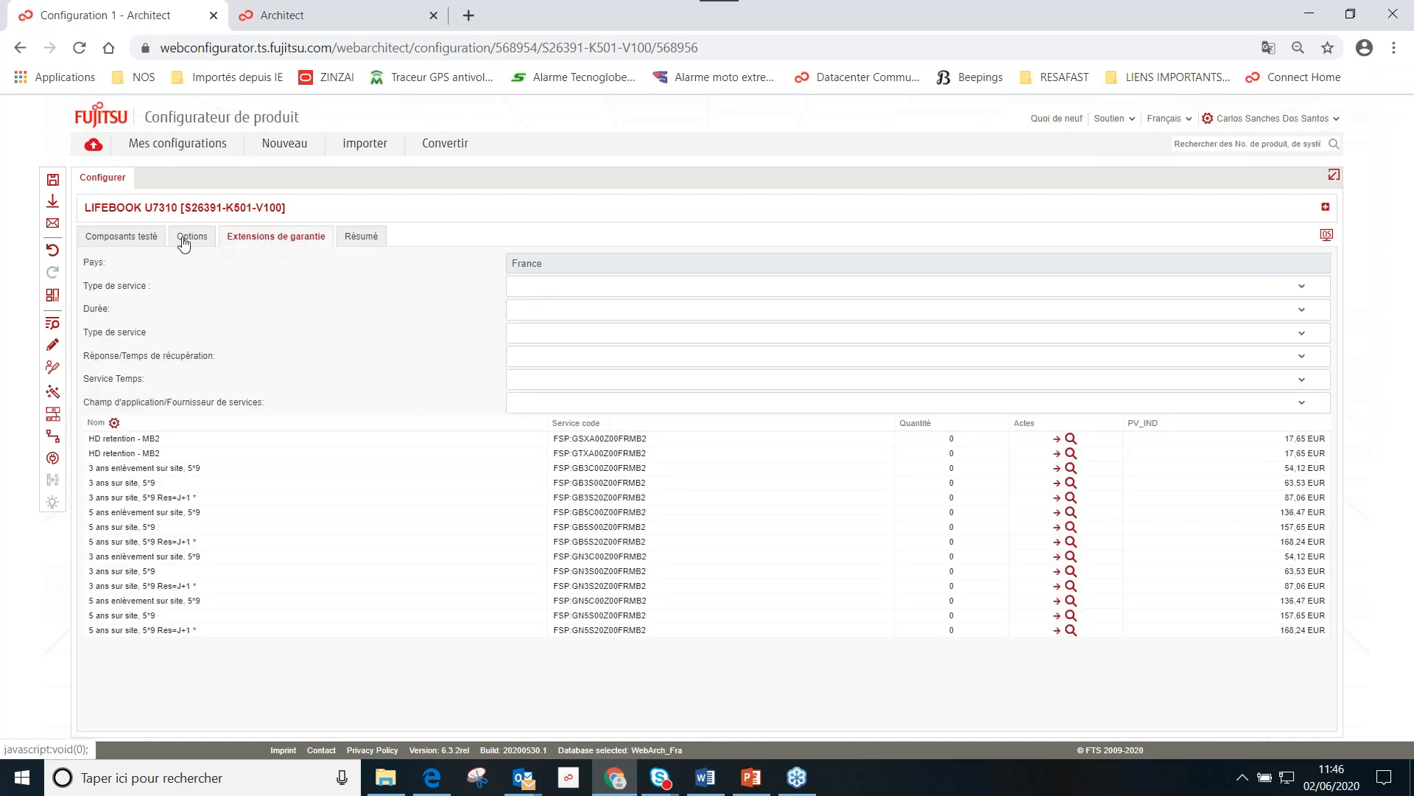
click(357, 237)
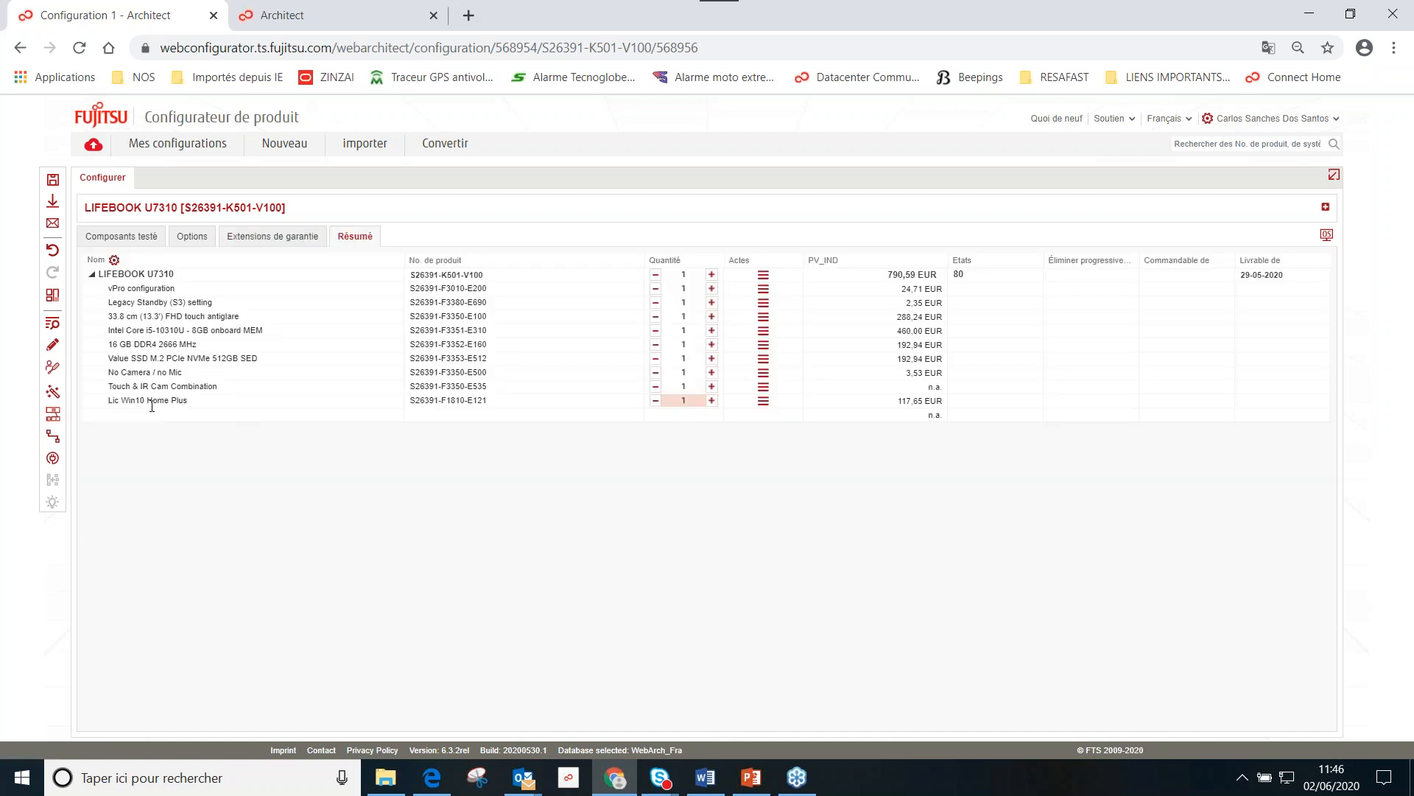
click(286, 239)
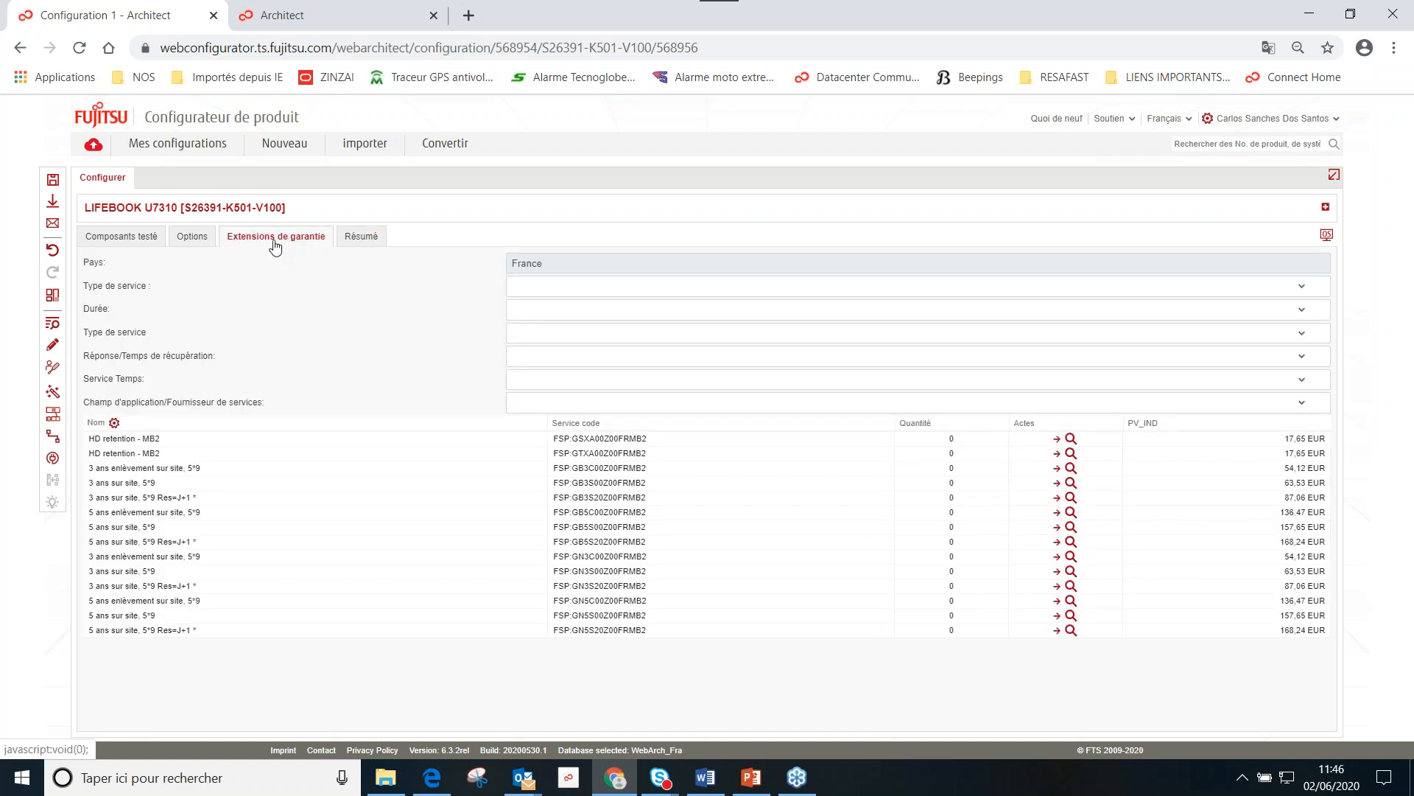
Step: Restore the multi-panel layout and check the LIFEBOOK U7310's summary and the validator's warnings
click(1332, 179)
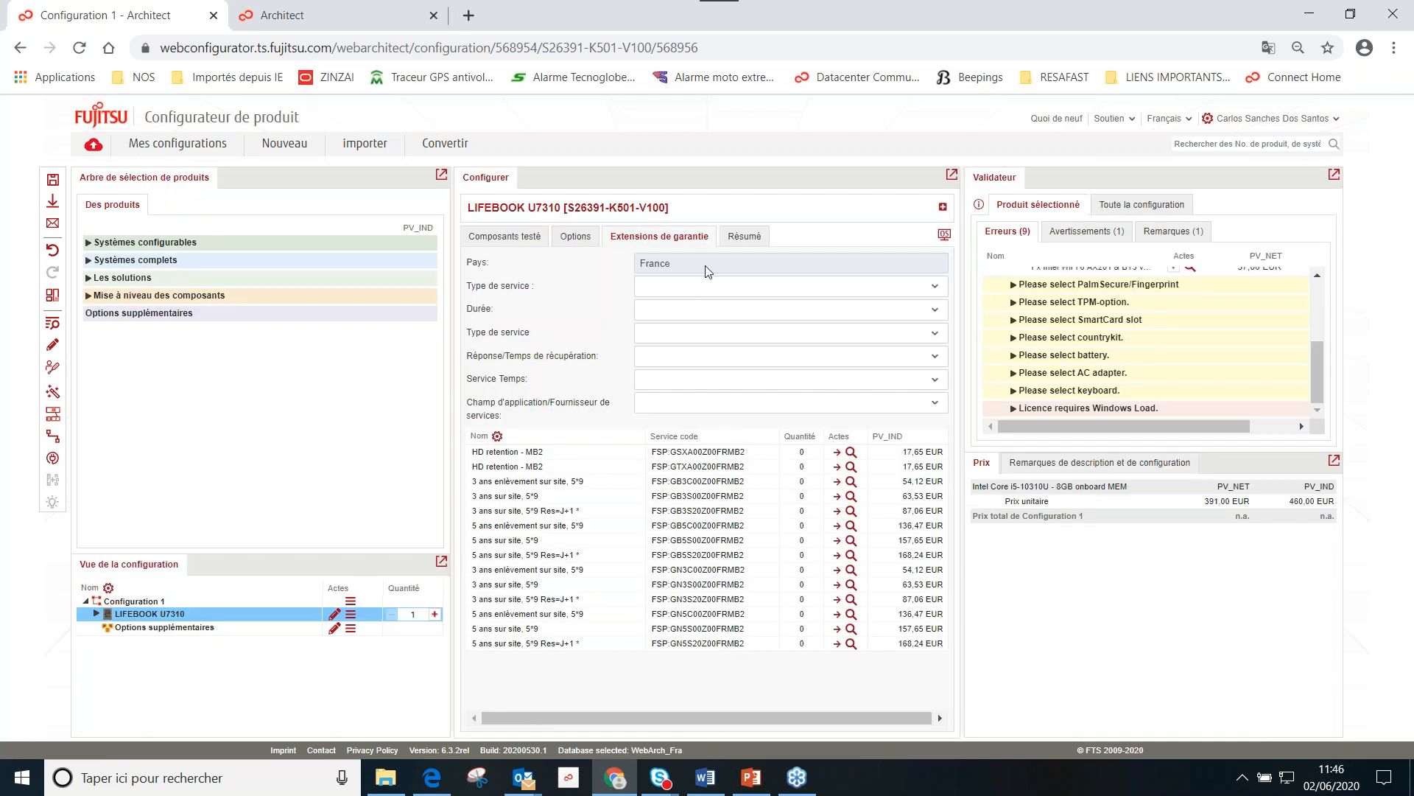
click(741, 238)
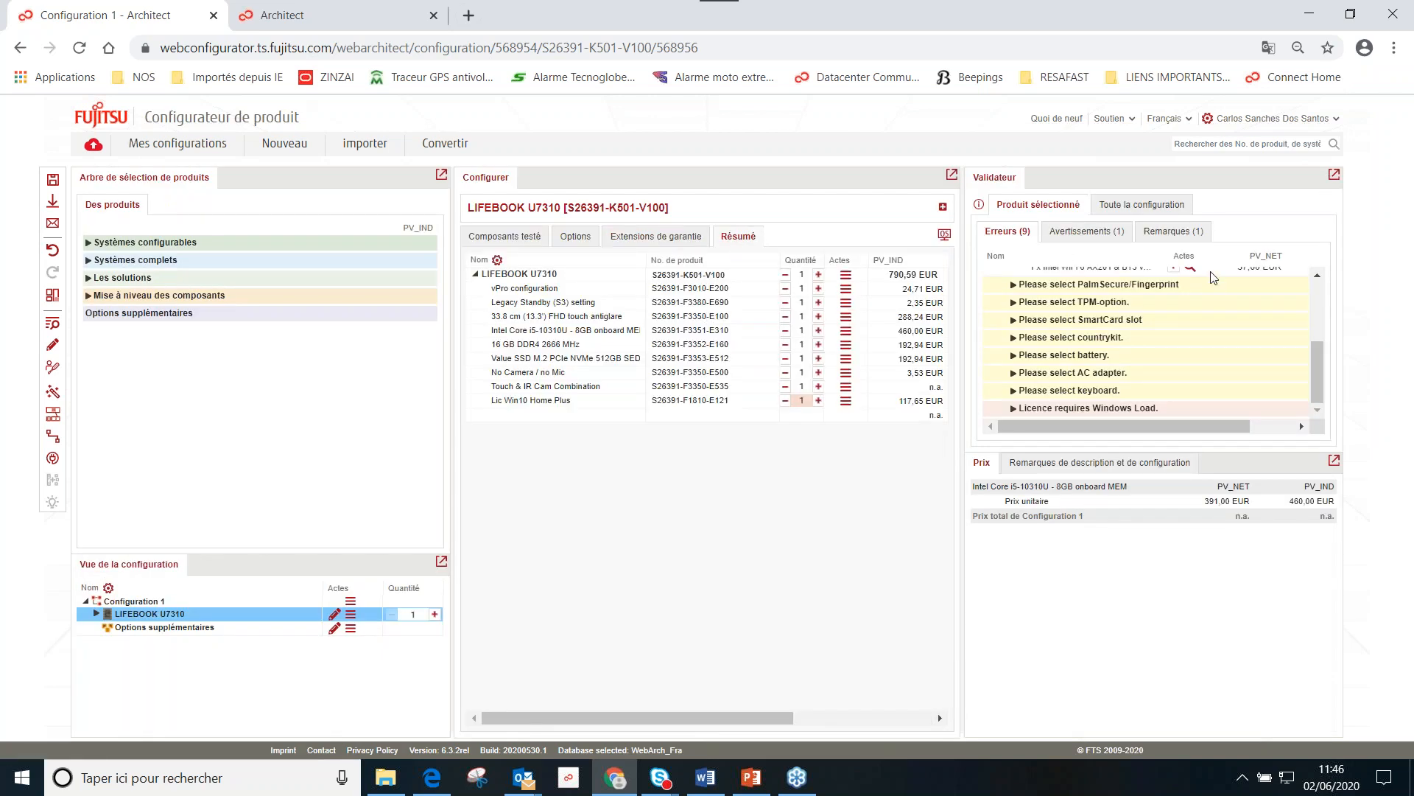
click(1074, 237)
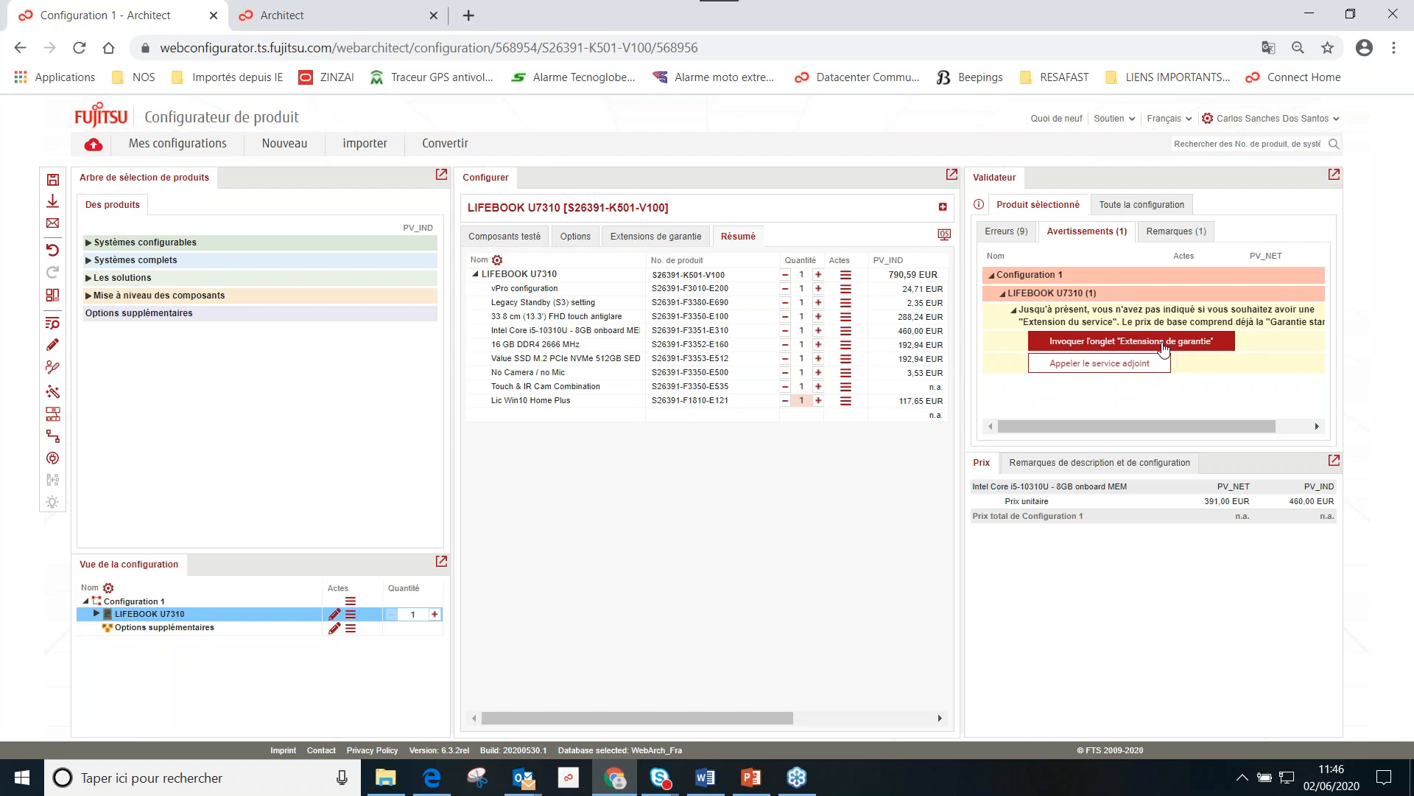
Step: Filter the warranty extensions by Top-up Service, 3 years, On-Site Service and next business day onsite response
click(686, 244)
click(680, 285)
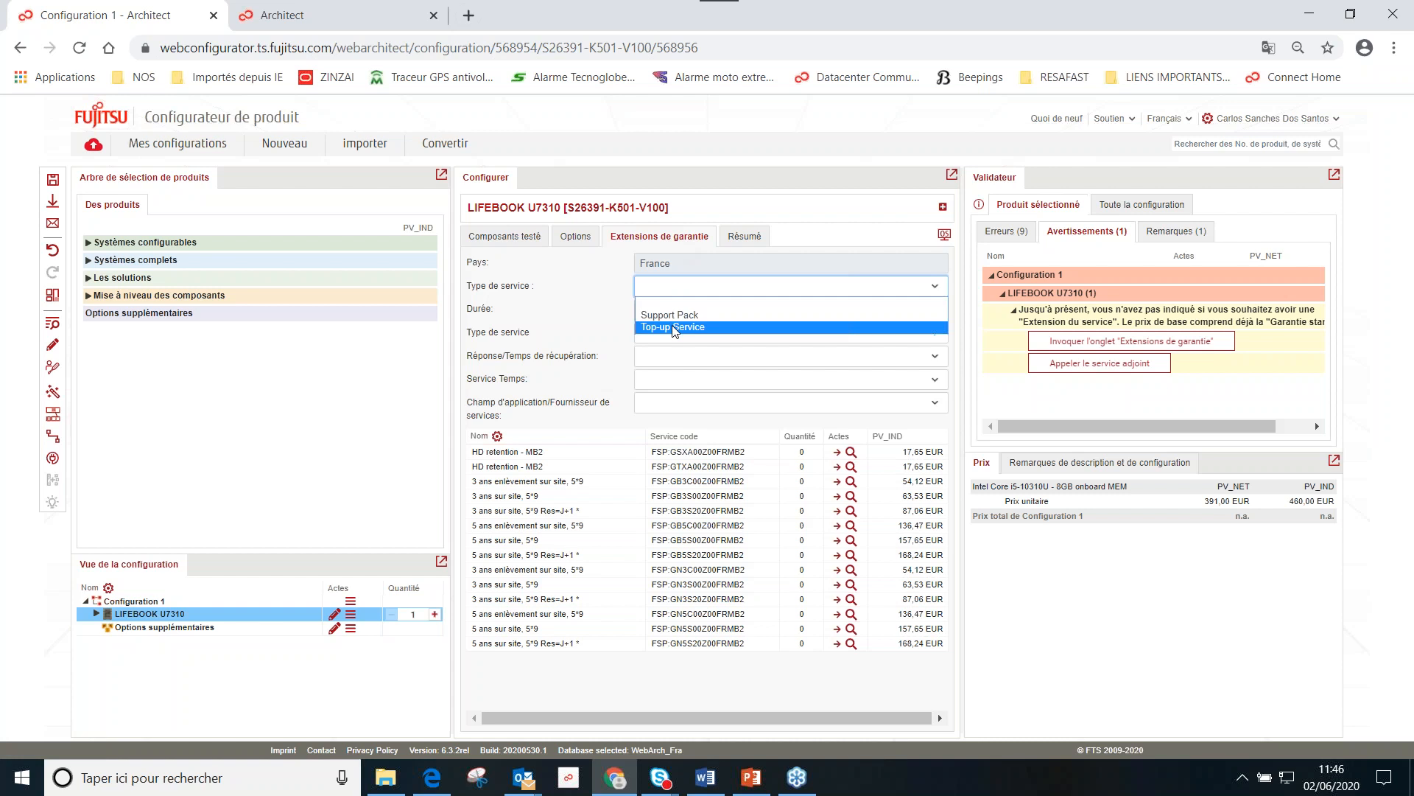
click(674, 328)
click(681, 312)
click(679, 339)
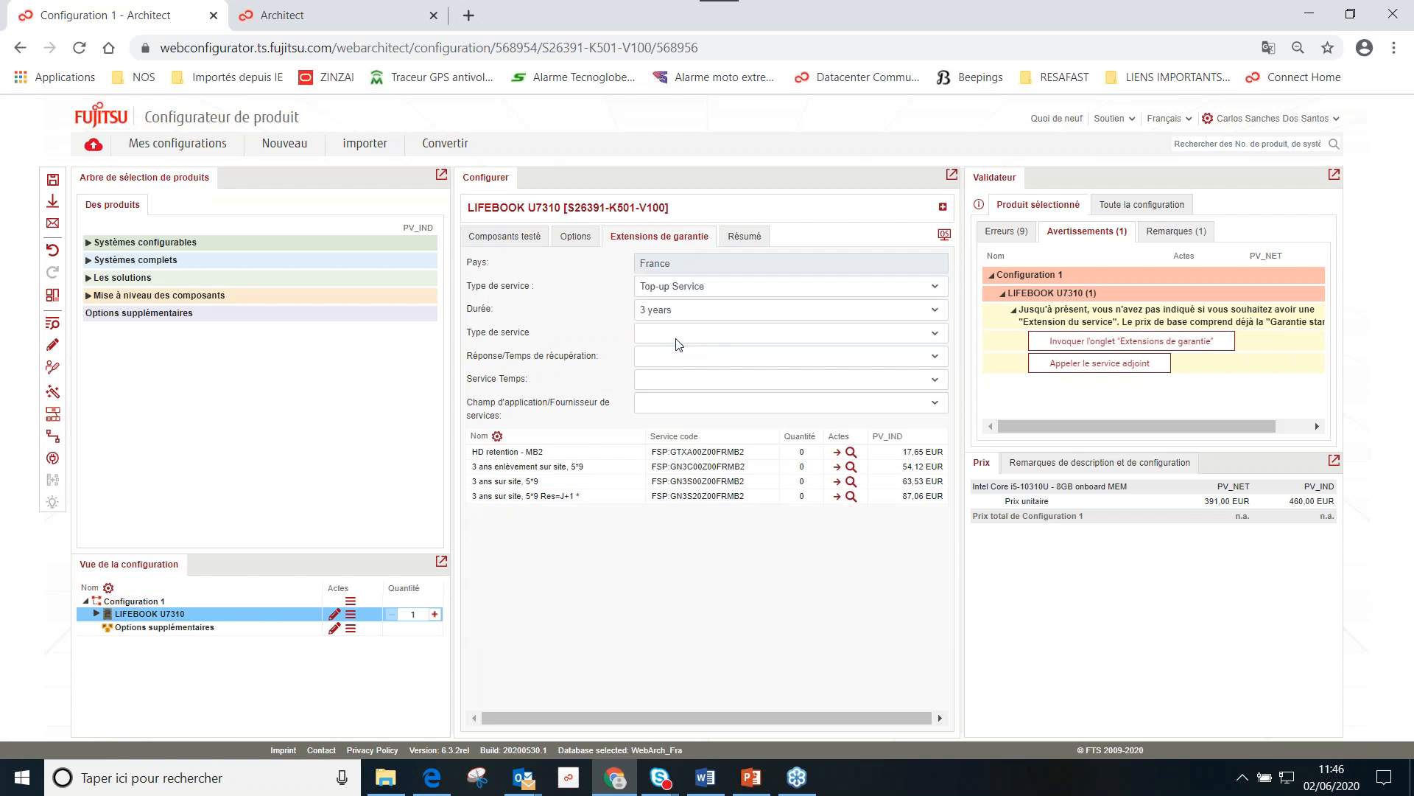
click(676, 337)
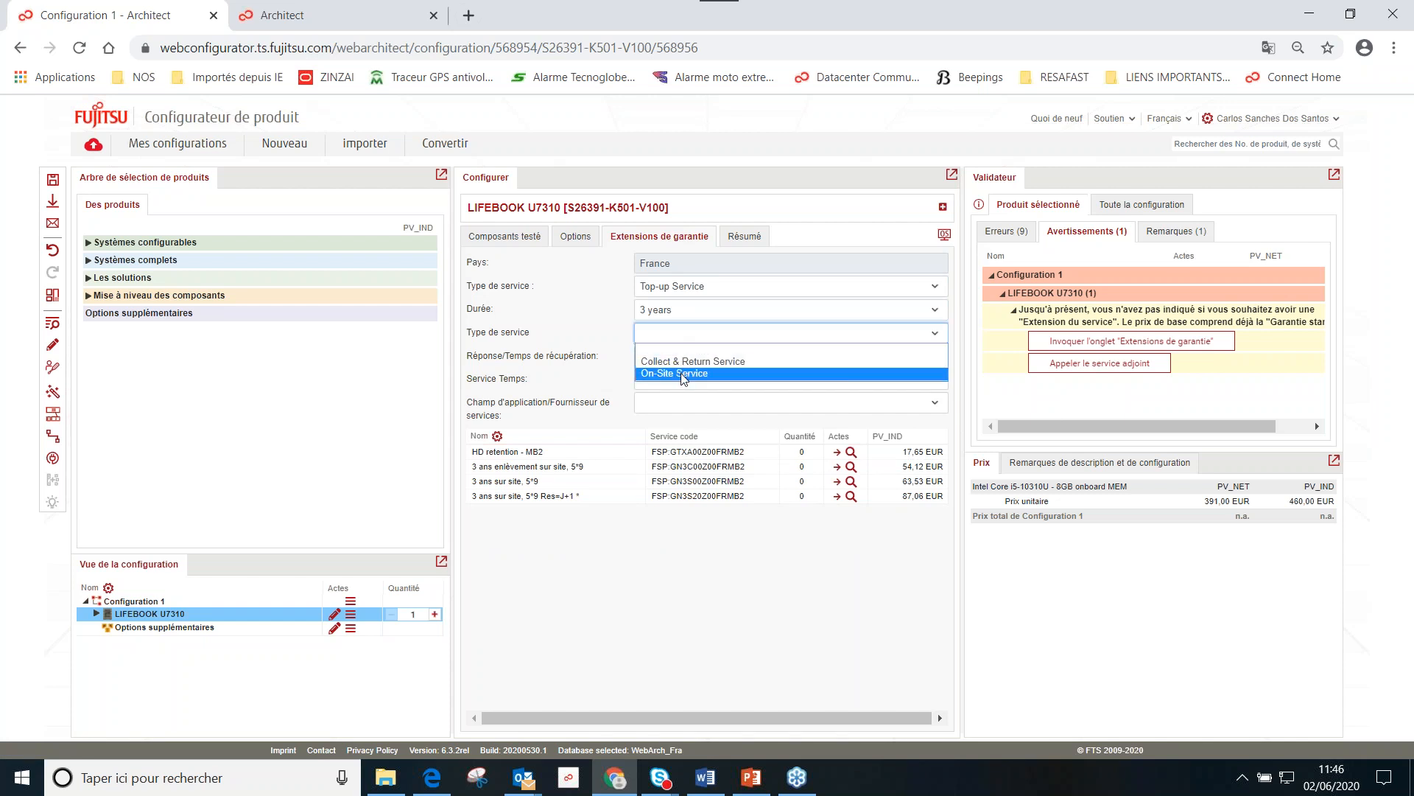
click(684, 374)
click(687, 359)
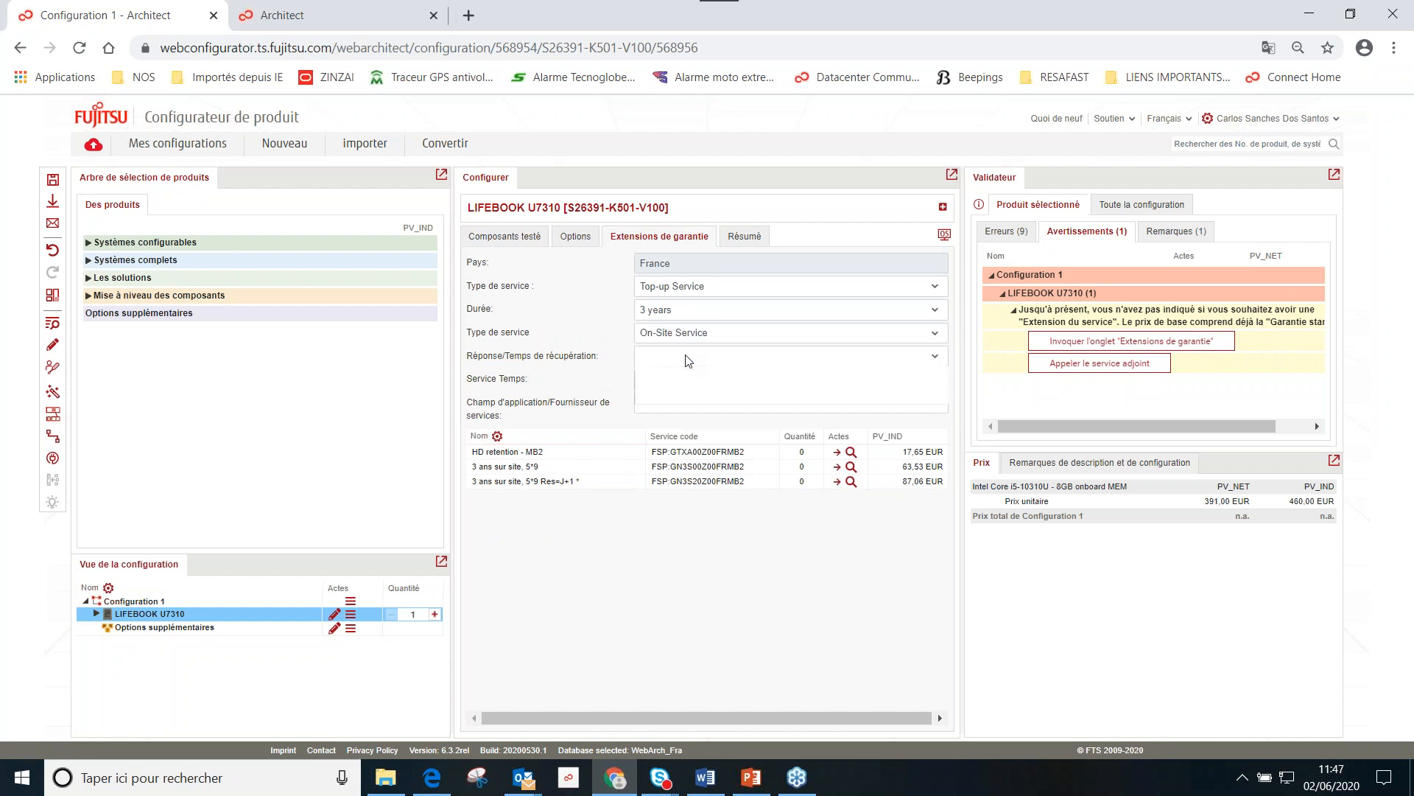
click(689, 355)
click(675, 399)
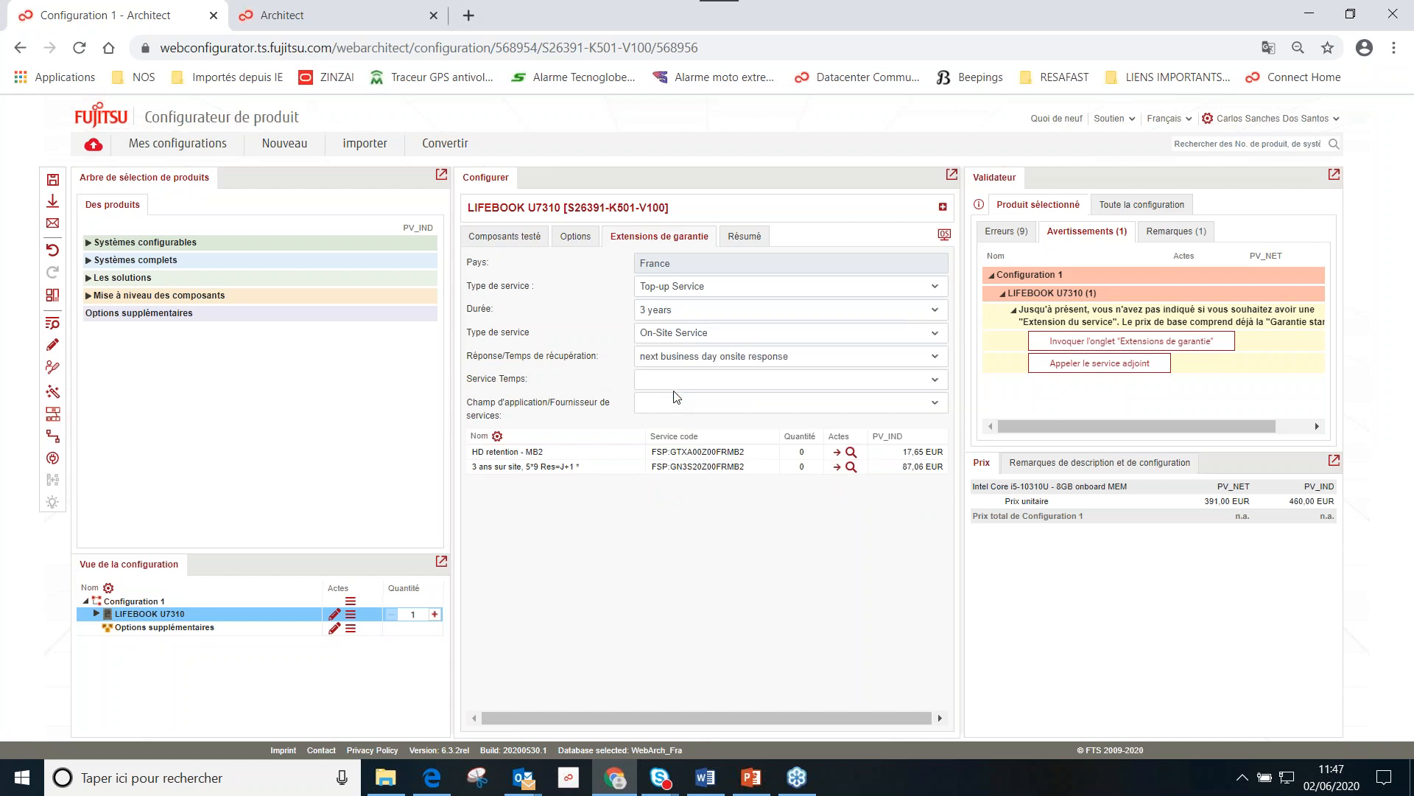
Step: Set service time to 5 days / 9 hours and provider to FTS wide / FTS, and add the 3 ans sur site, 5*9 Res=J+1 extension
click(676, 380)
click(678, 413)
click(681, 409)
click(682, 425)
click(838, 467)
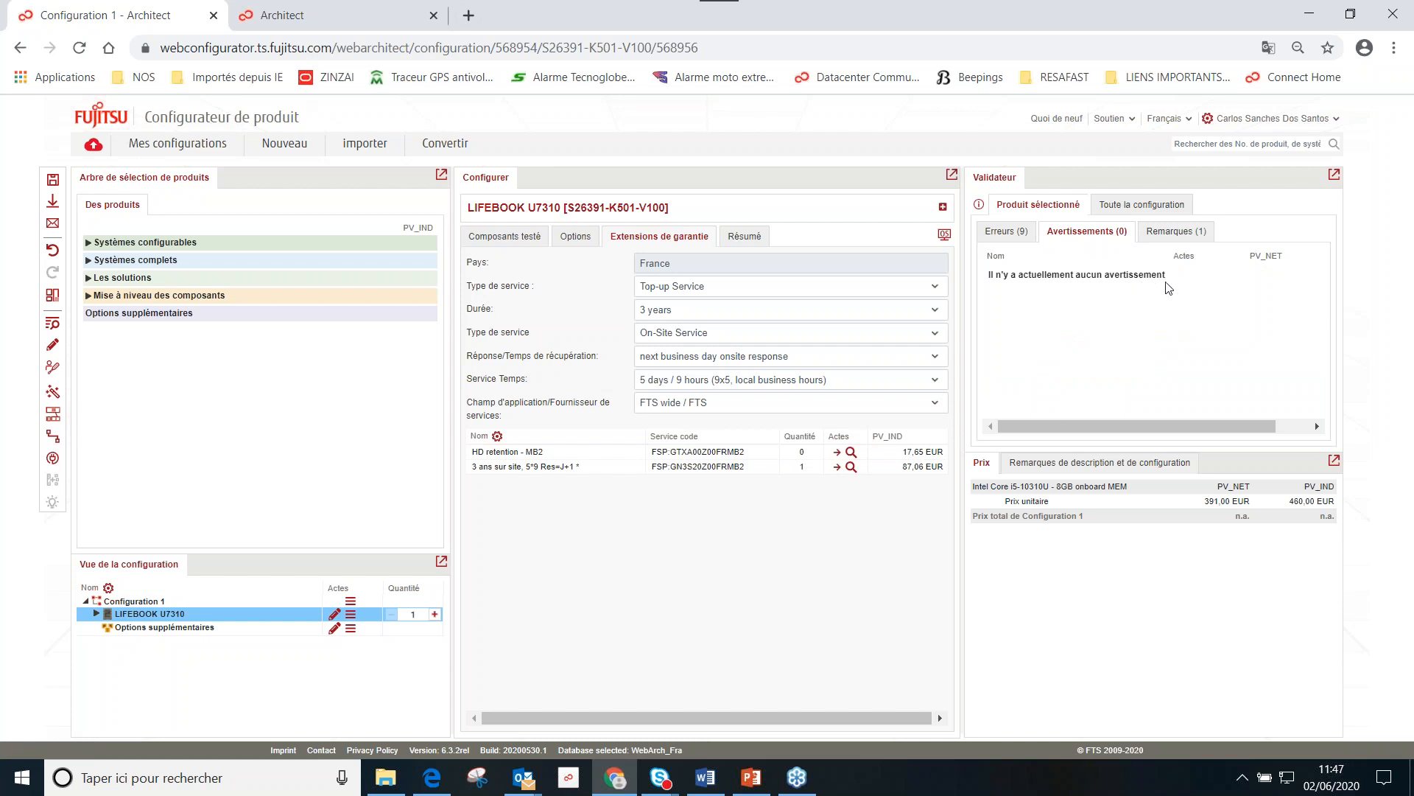
Step: Review the updated summary and compare the validator errors for the selected product with those for the whole configuration
click(739, 236)
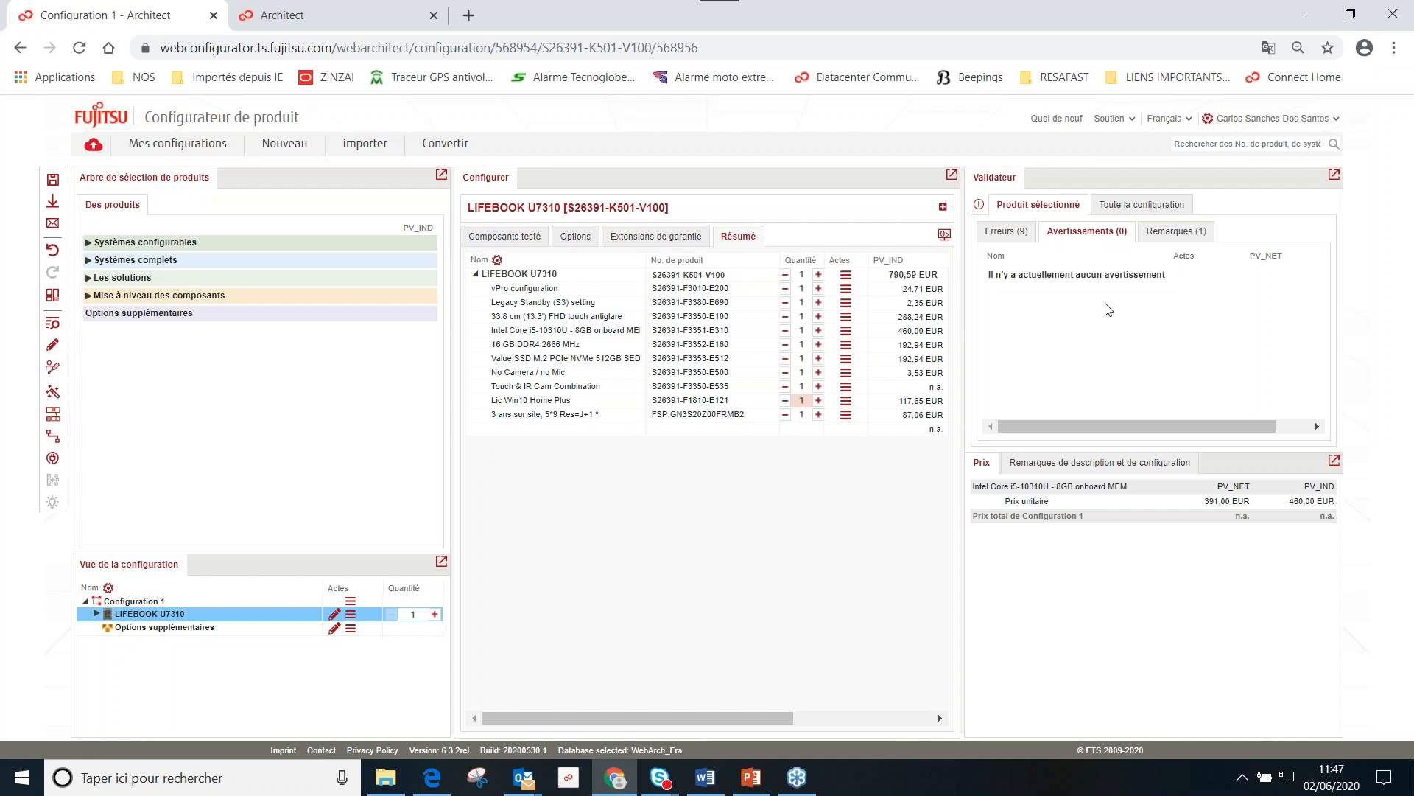
click(1006, 231)
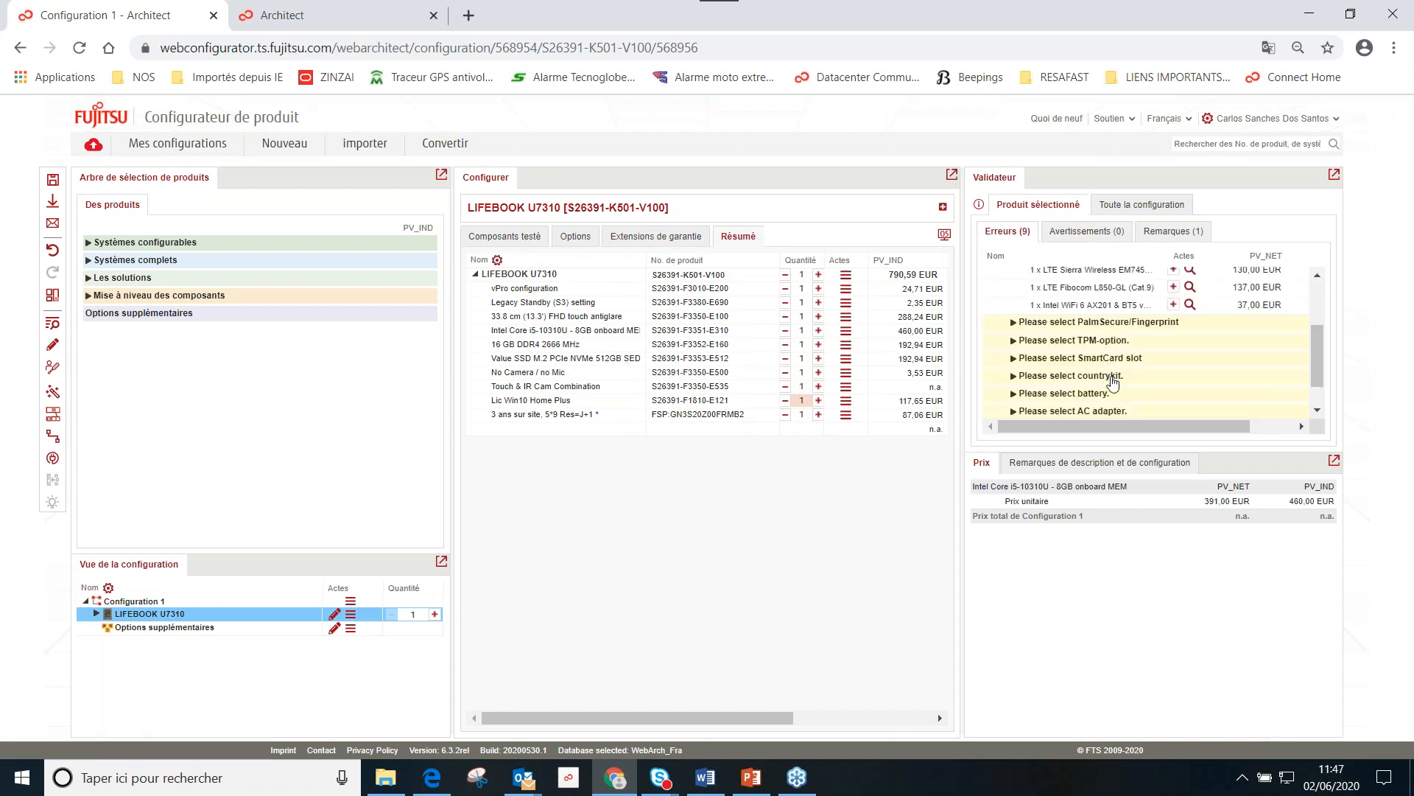
scroll(1120, 344, down, 1)
scroll(1114, 340, up, 2)
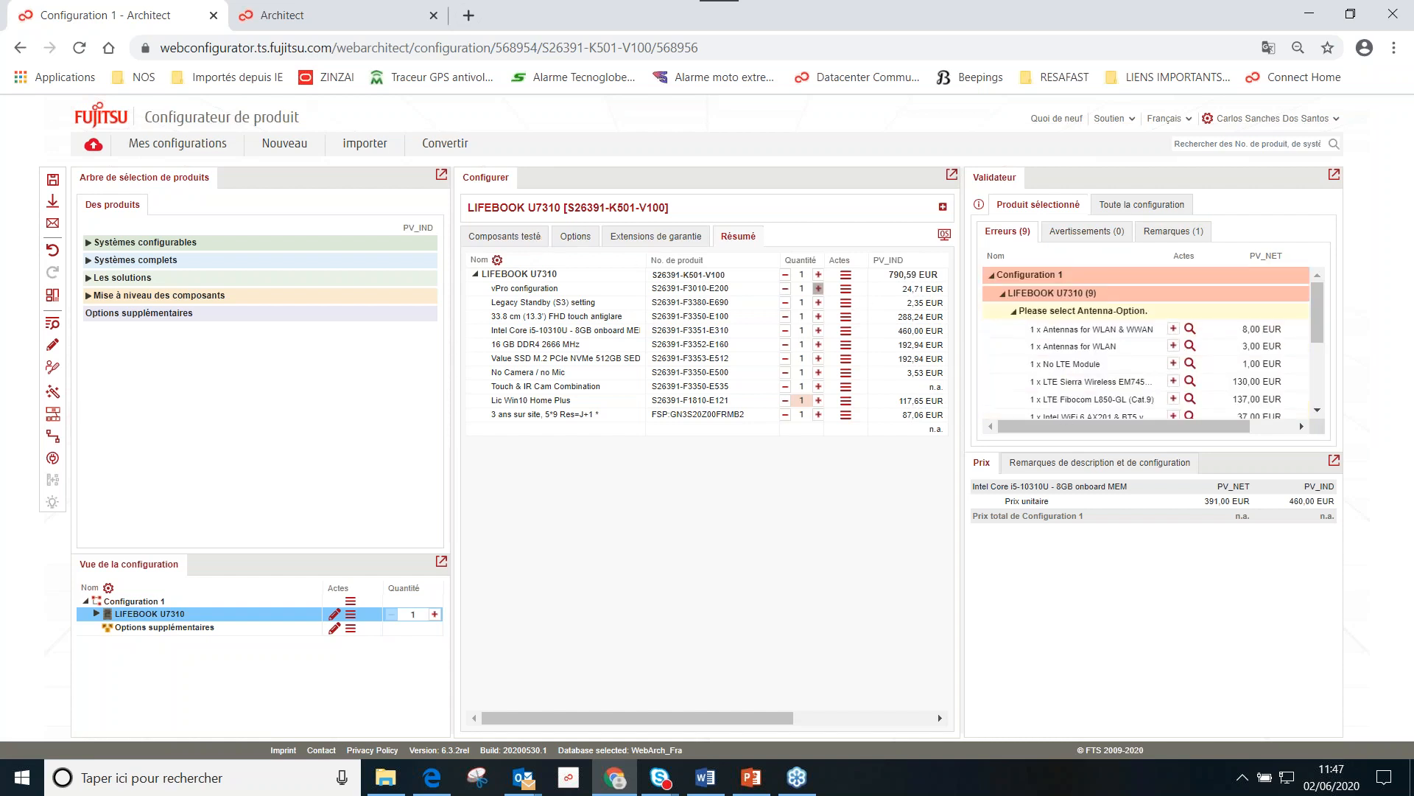
scroll(1048, 344, down, 1)
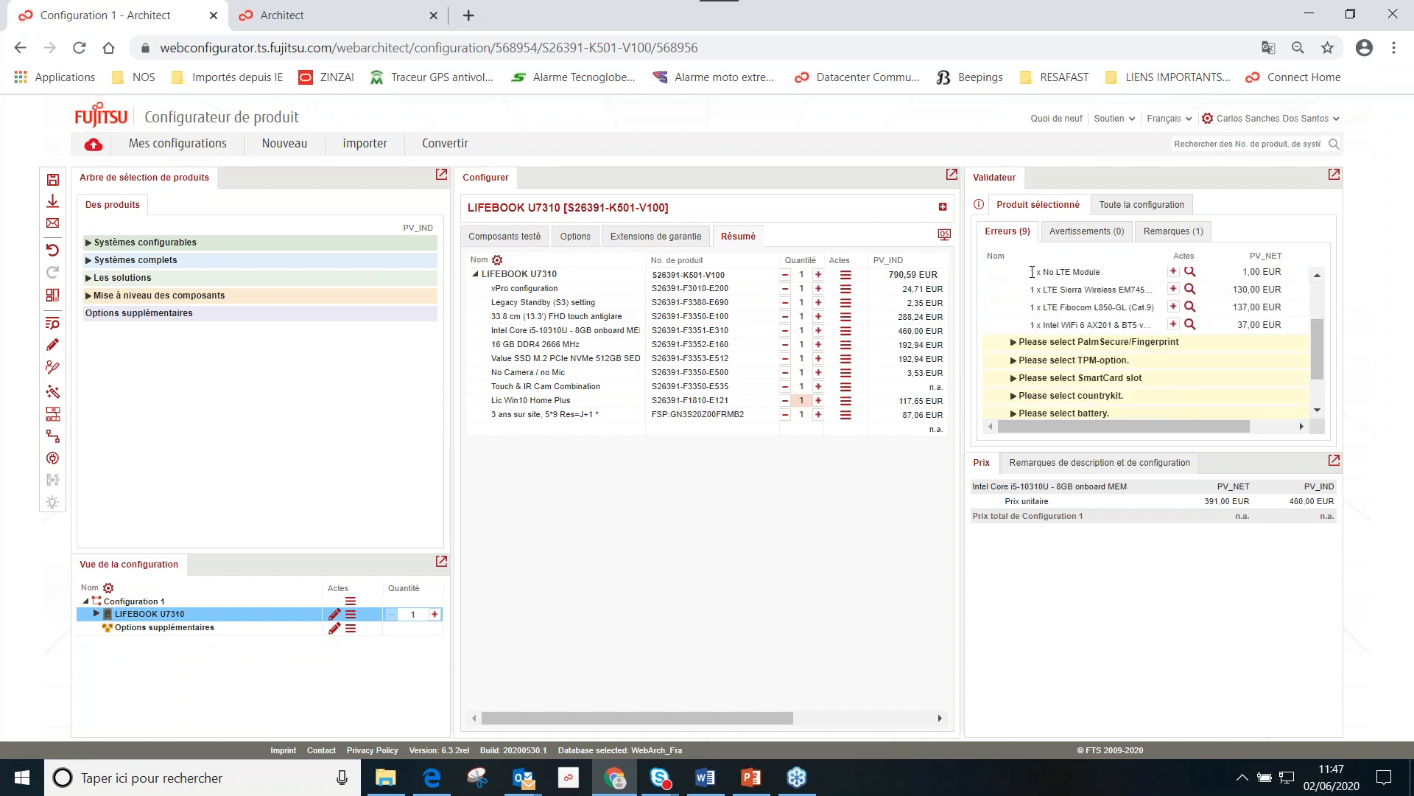
click(1129, 209)
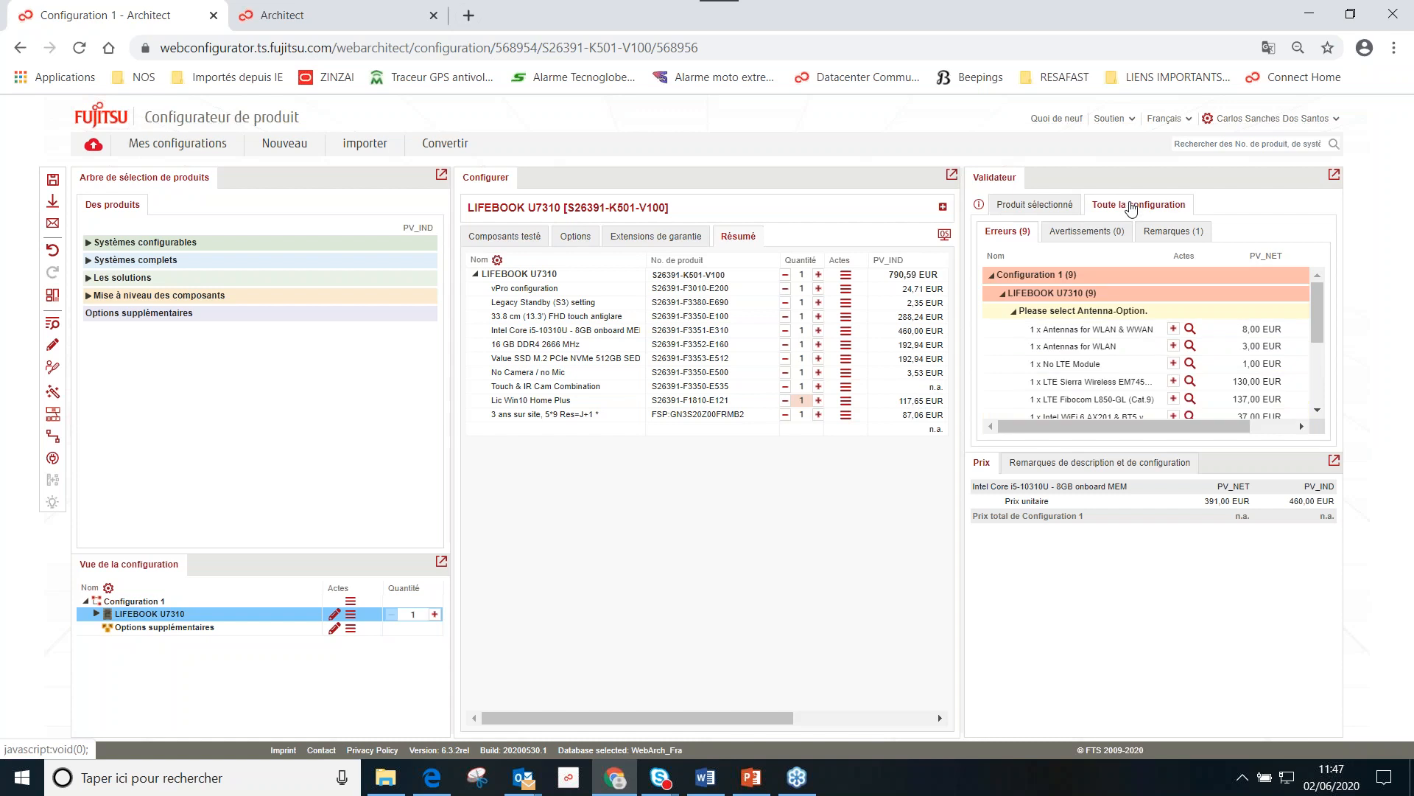
scroll(1202, 353, down, 3)
scroll(1173, 296, up, 5)
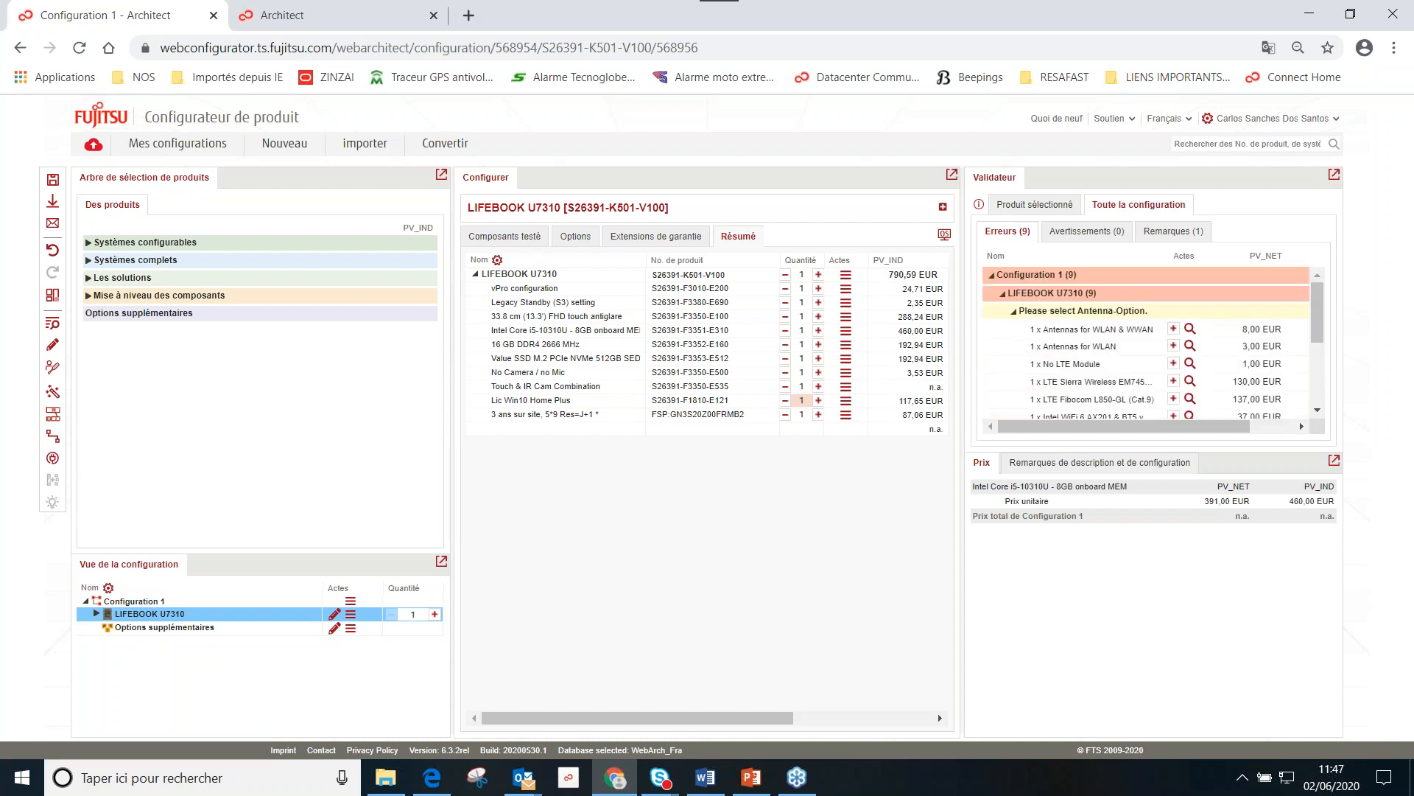
click(1014, 213)
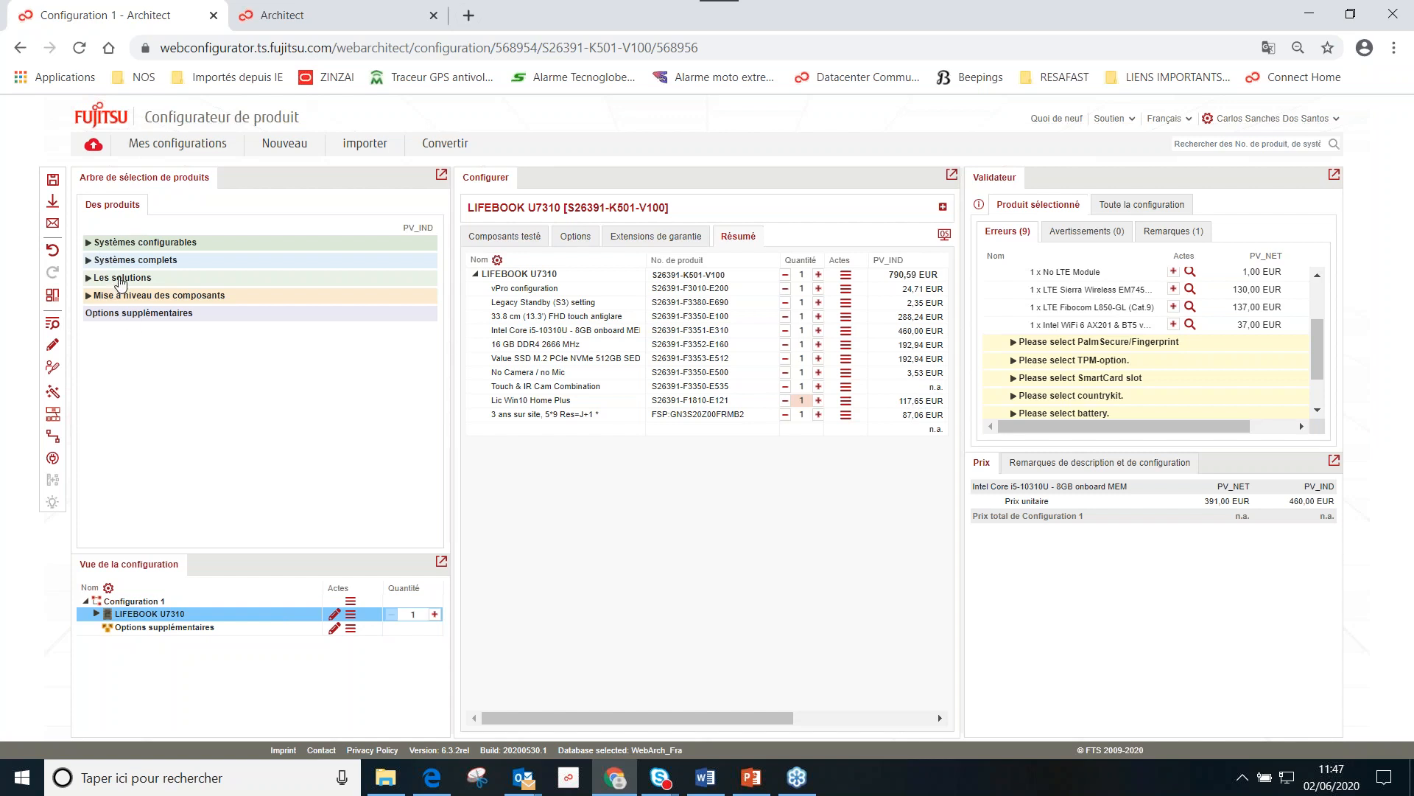
Step: Browse the configurable systems' LIFEBOOKS for the LIFEBOOK U7410 entry that can be added, and collapse the product tree
click(148, 243)
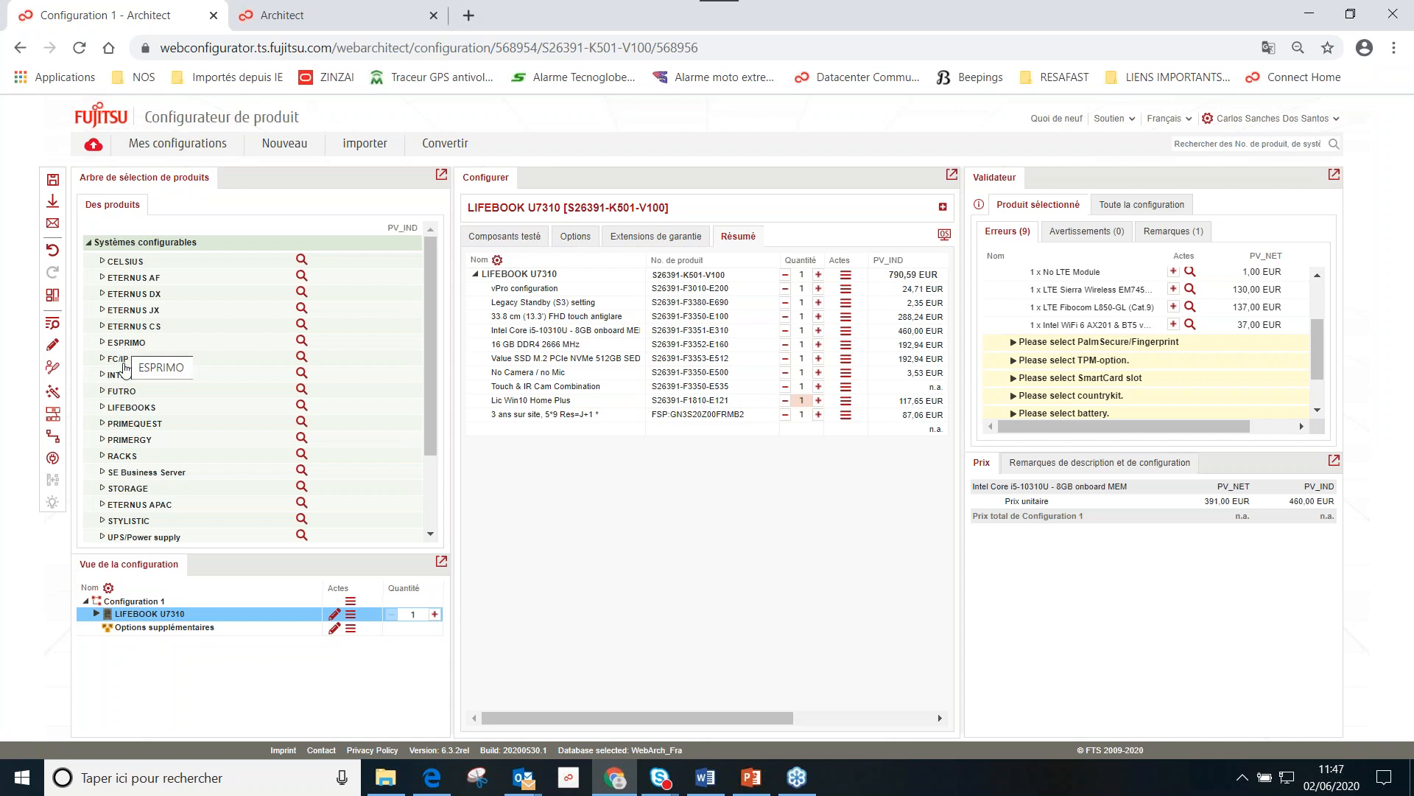
click(124, 409)
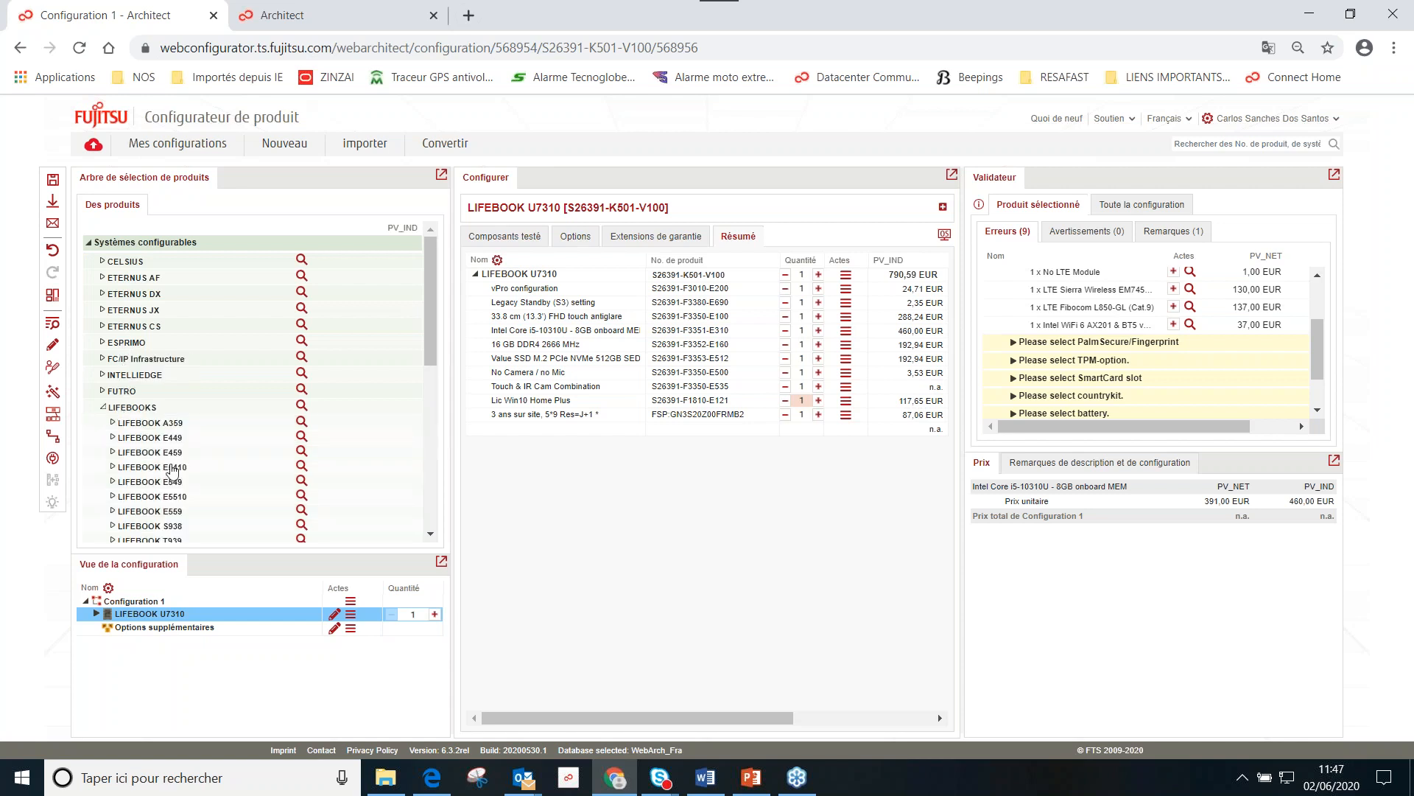
scroll(174, 463, down, 3)
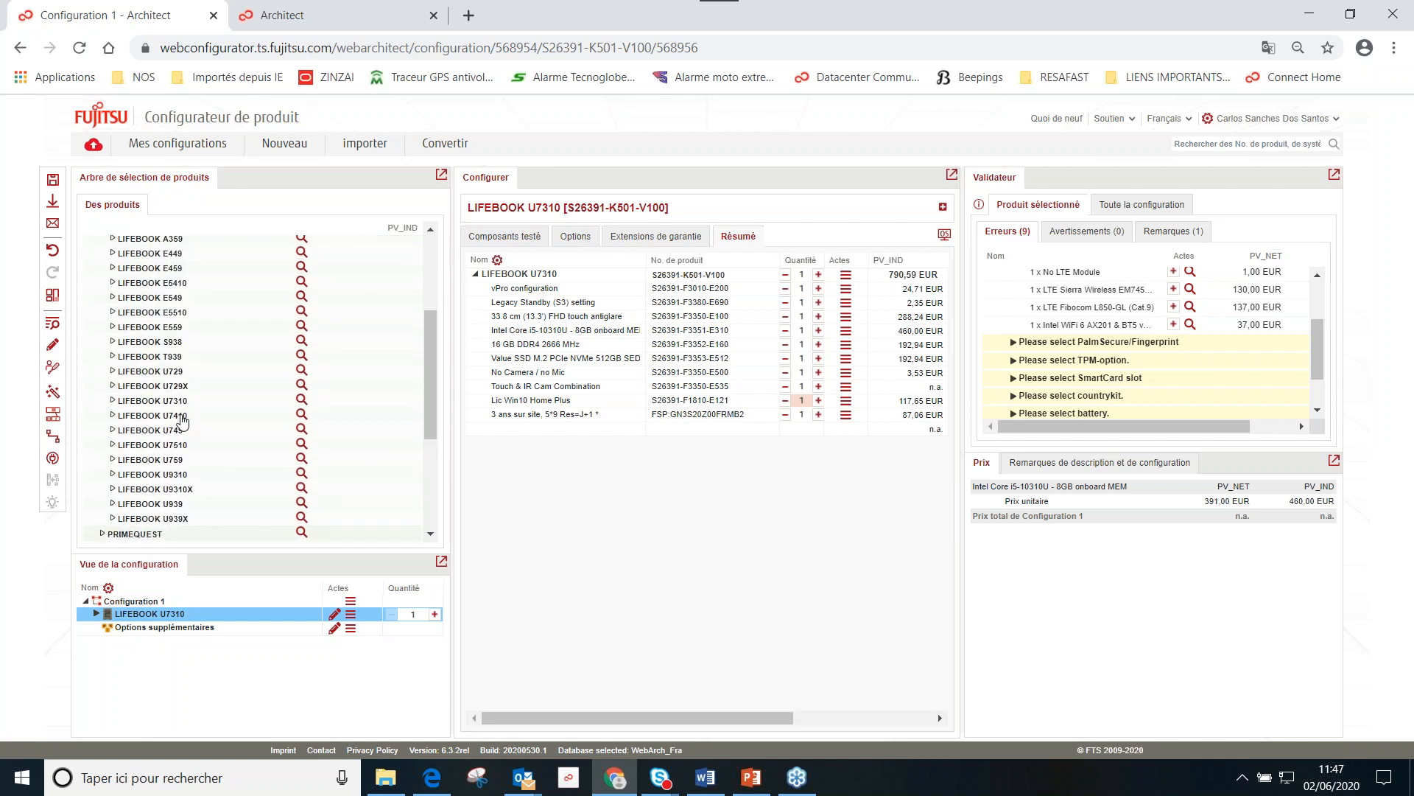
click(112, 417)
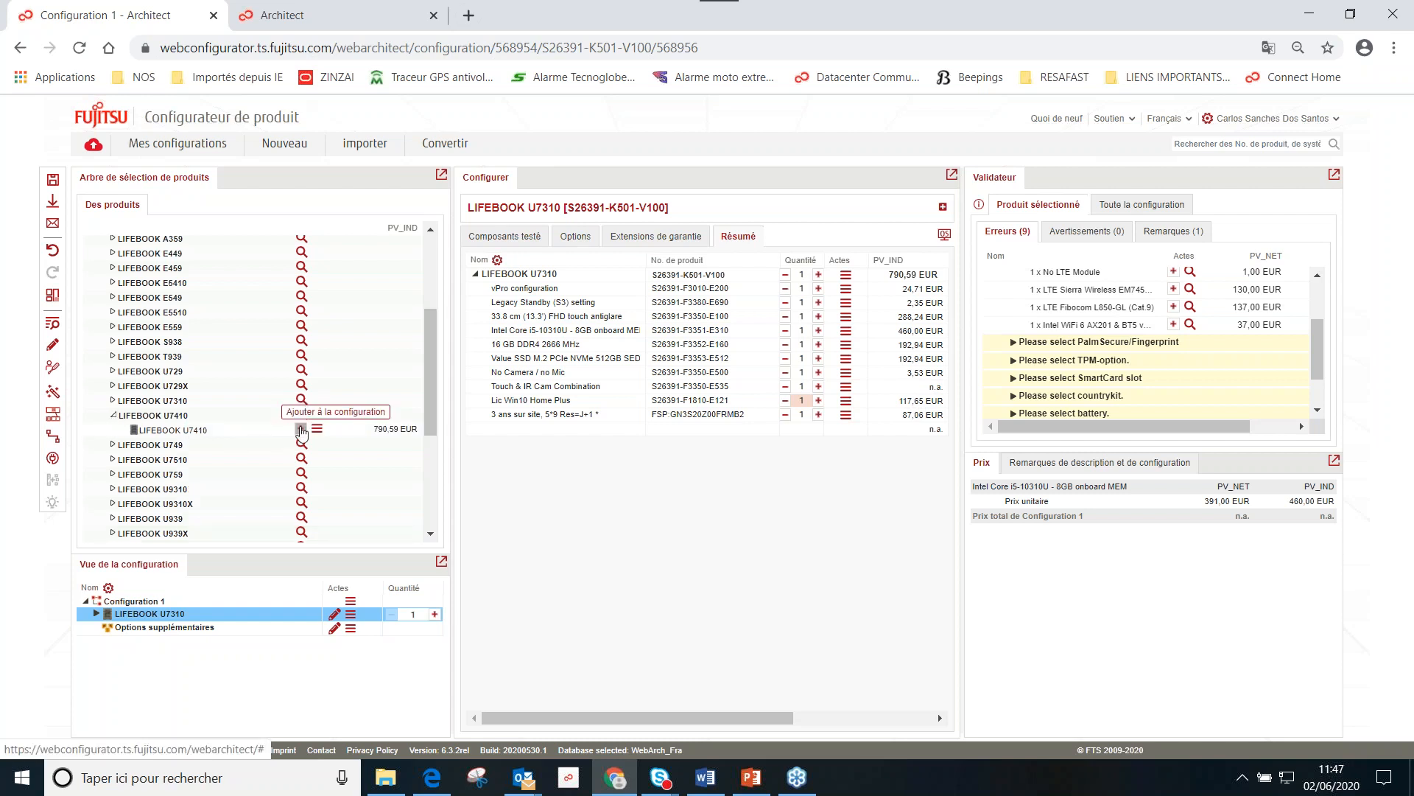
scroll(180, 357, up, 3)
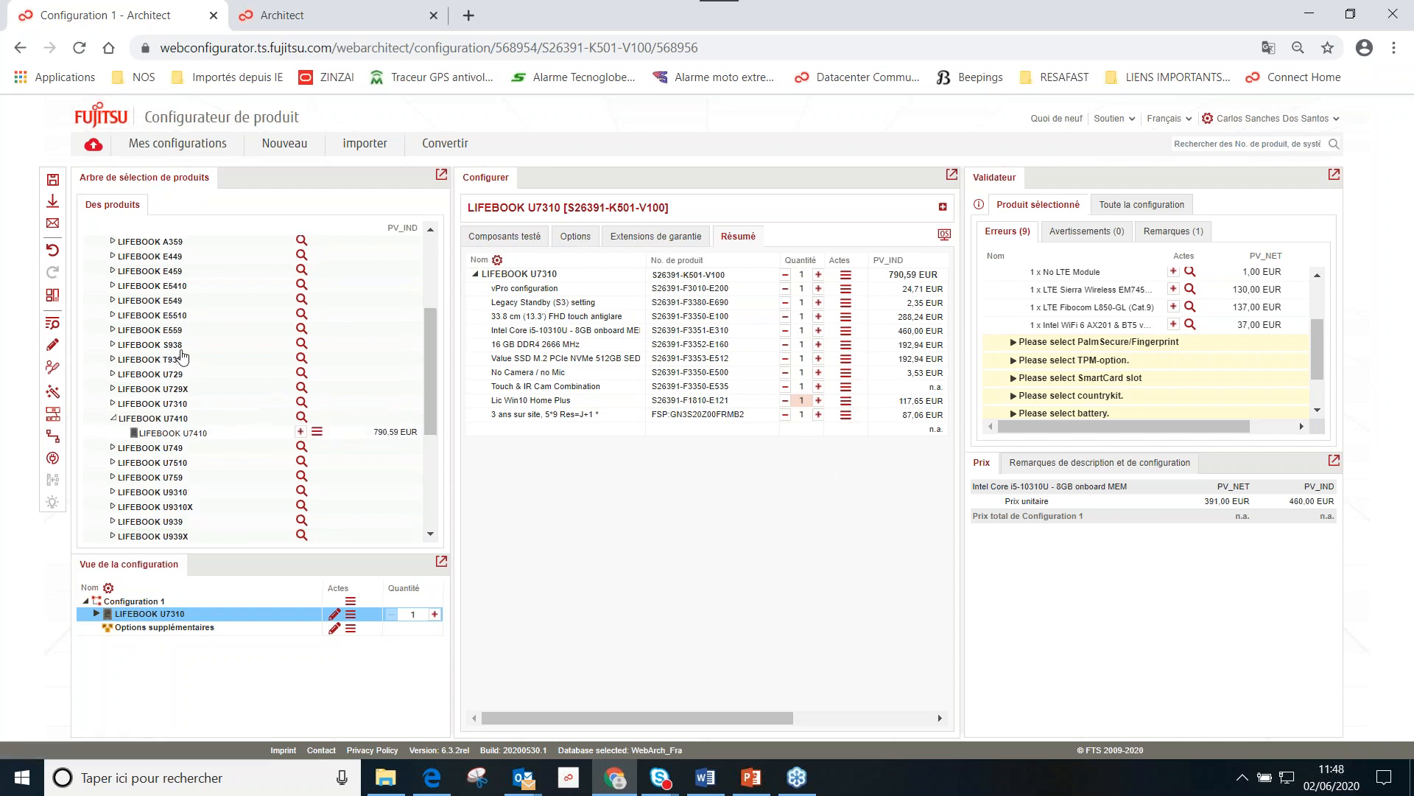
click(88, 243)
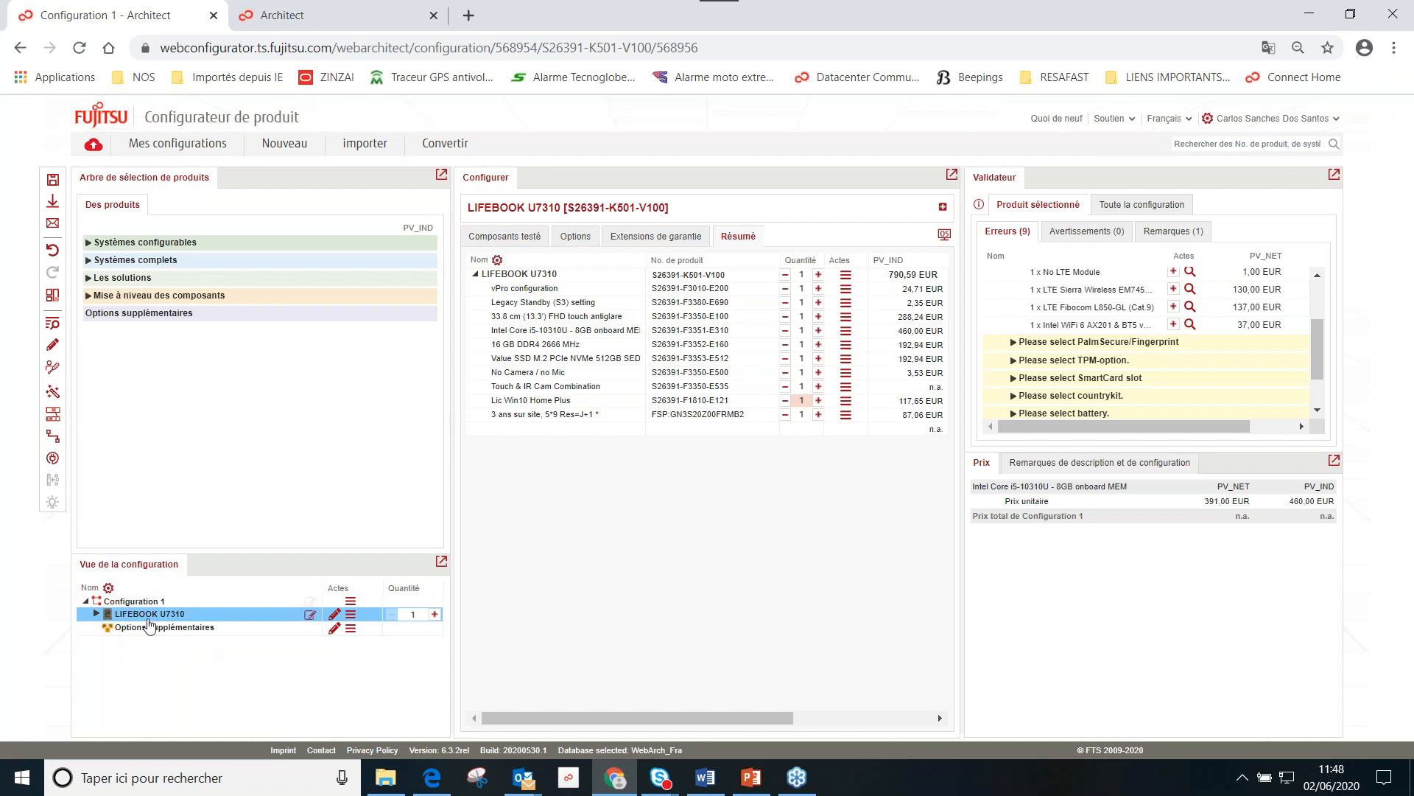
Step: Rename the LIFEBOOK U7310 in the configuration tree as LIFEBOOK U7310 test
click(309, 616)
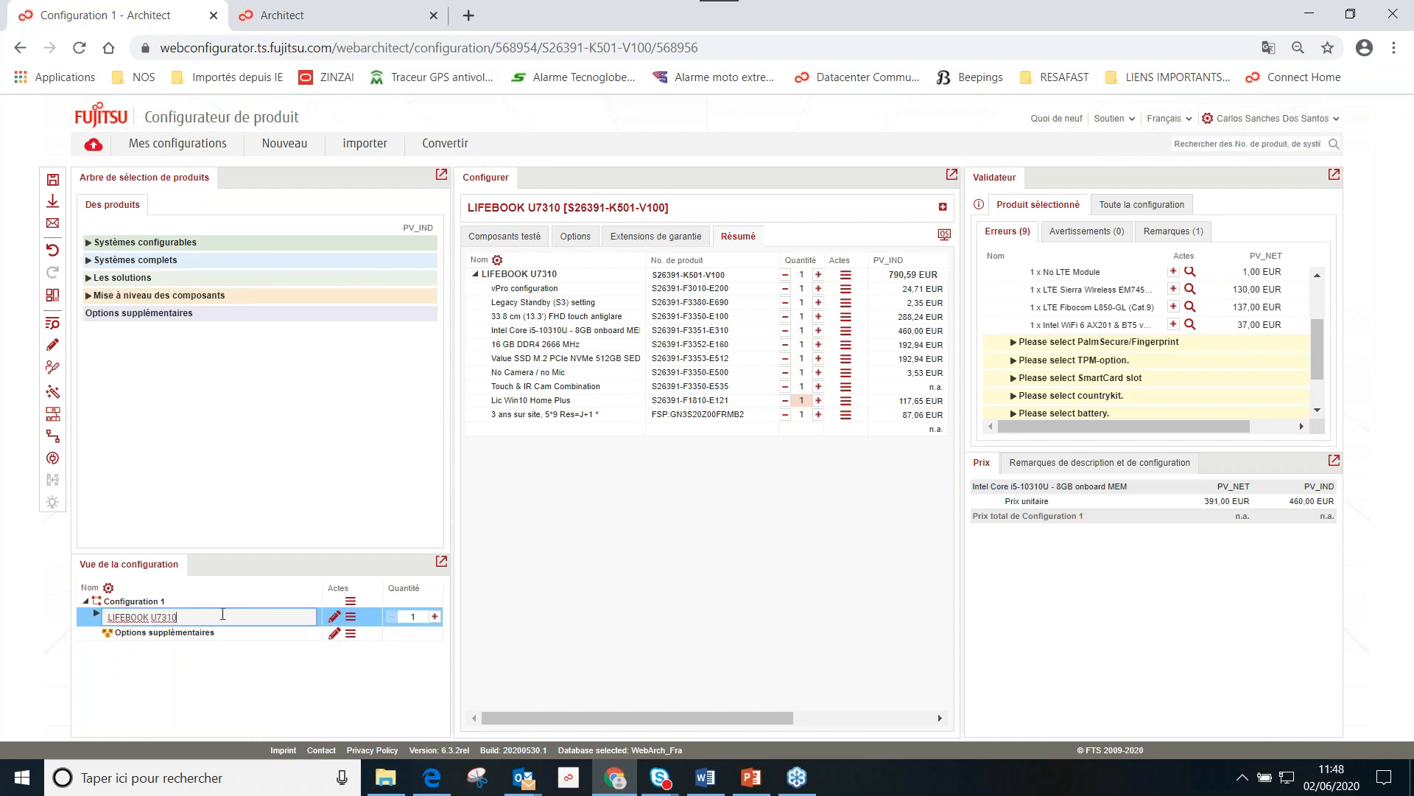
key(Return)
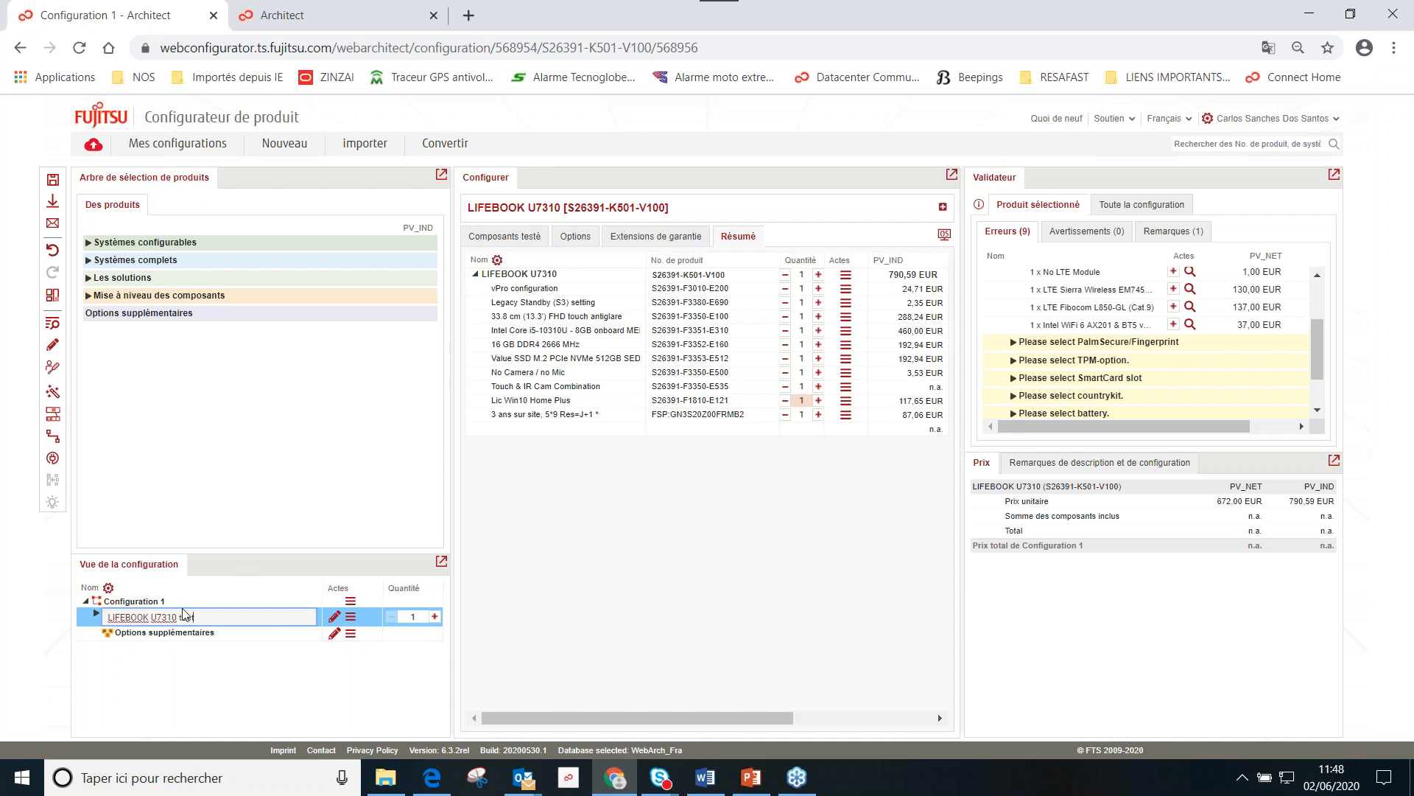
key(Return)
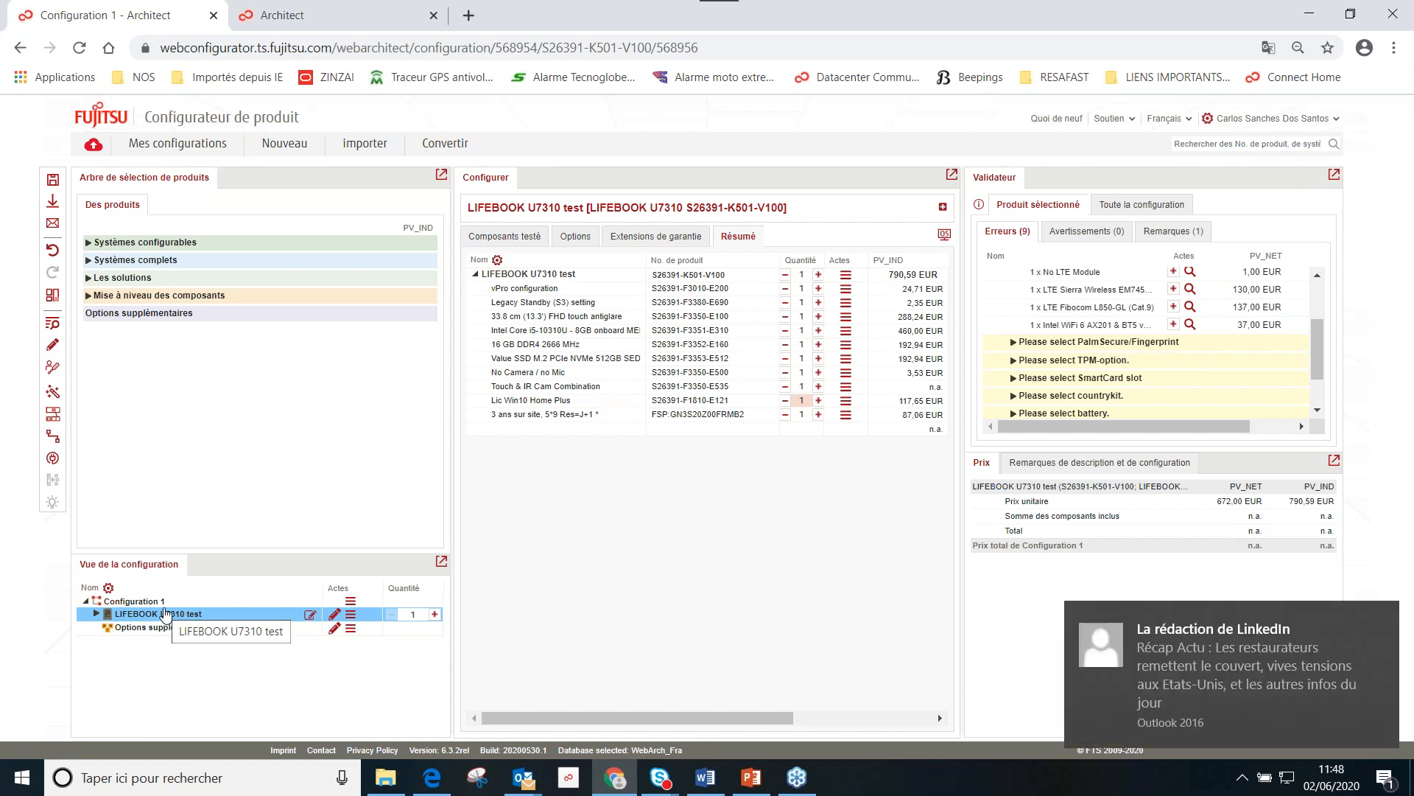
Step: Examine the actions available for LIFEBOOK U7310 test in the configuration tree without applying any
click(351, 614)
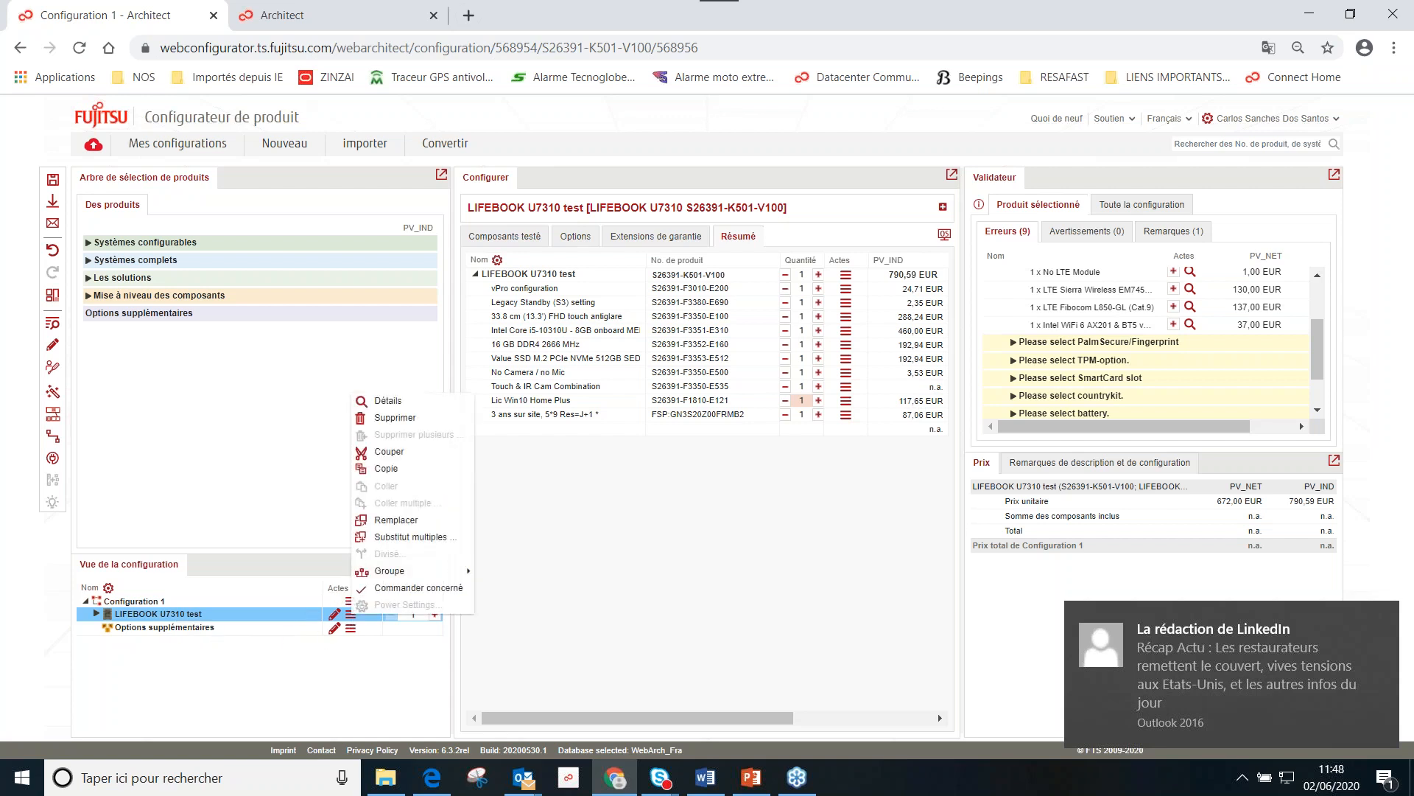
click(316, 675)
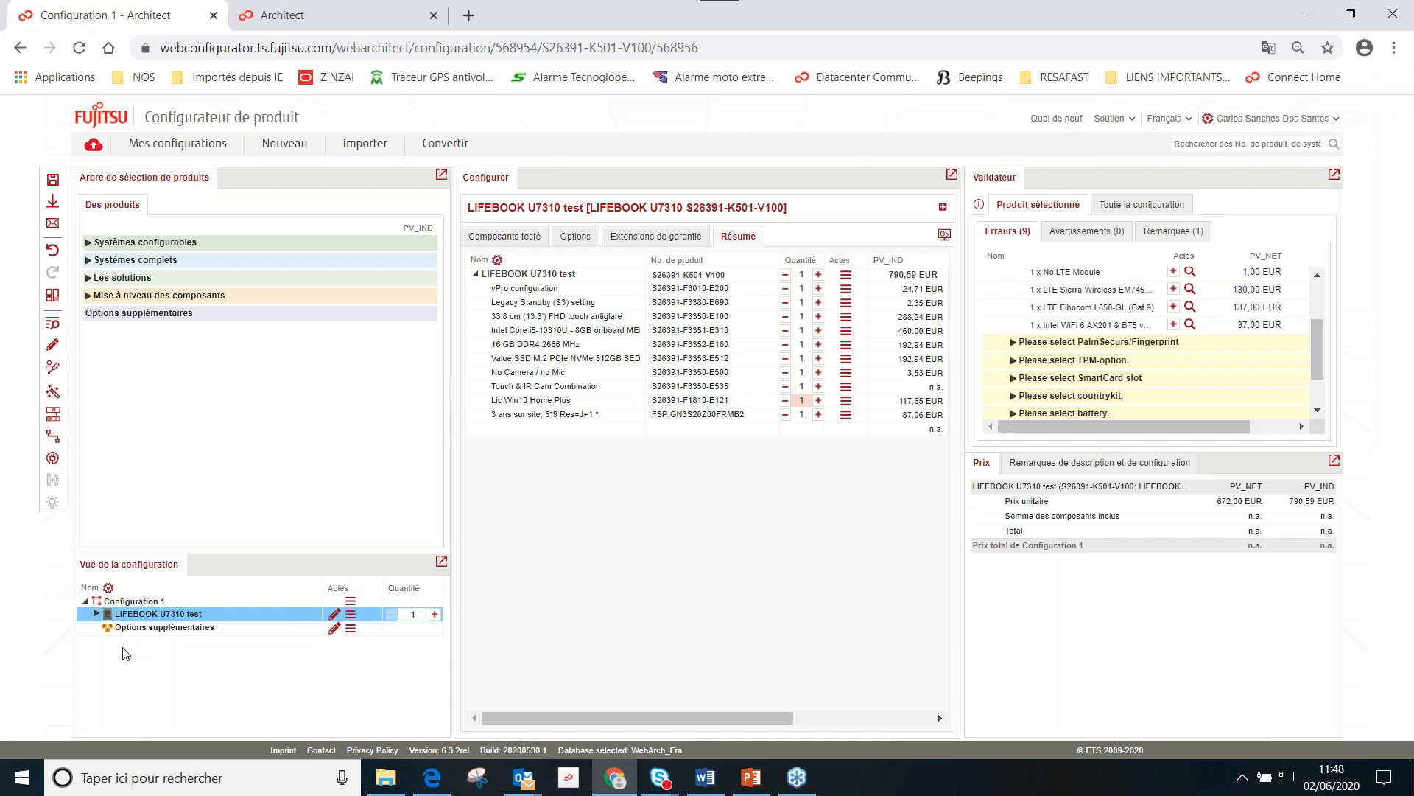
right_click(165, 613)
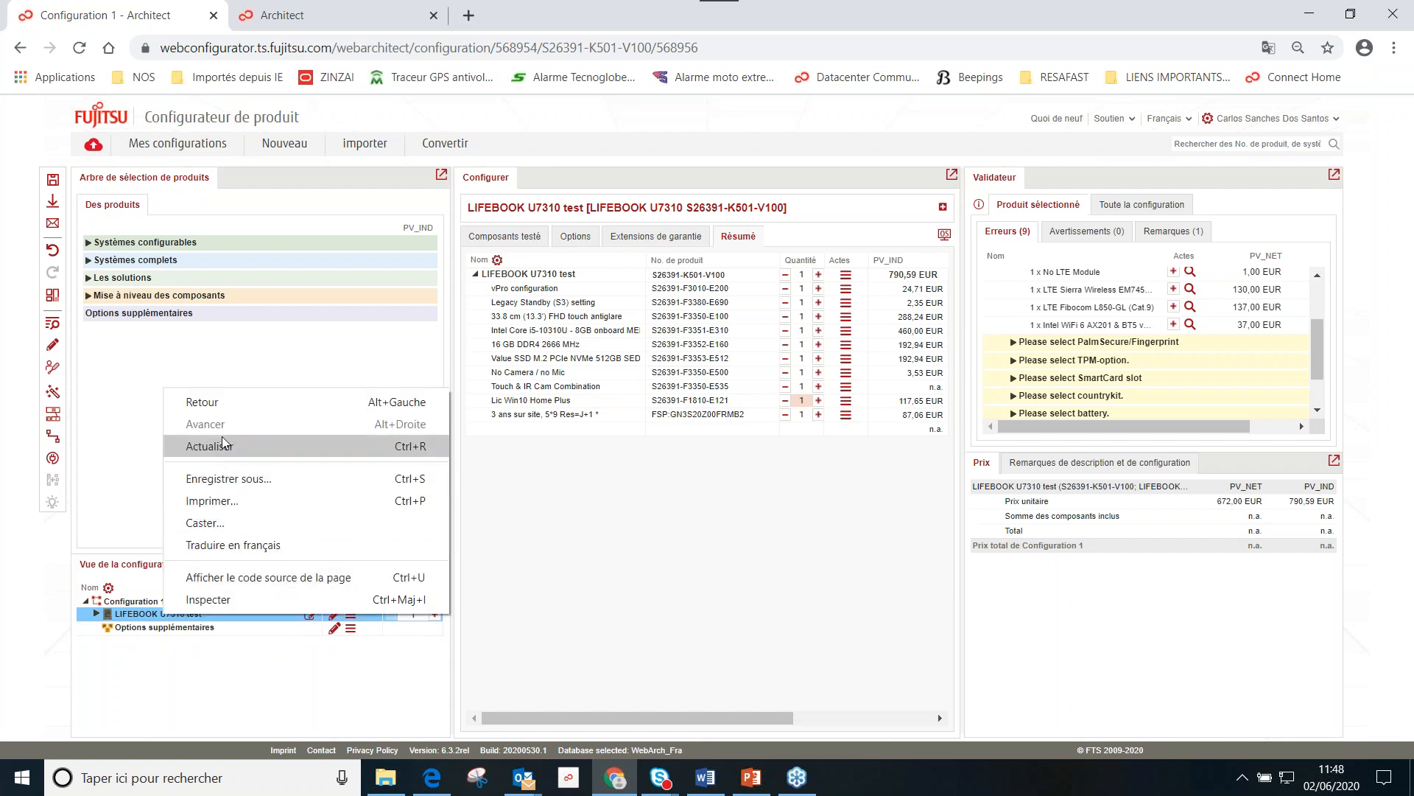
click(569, 528)
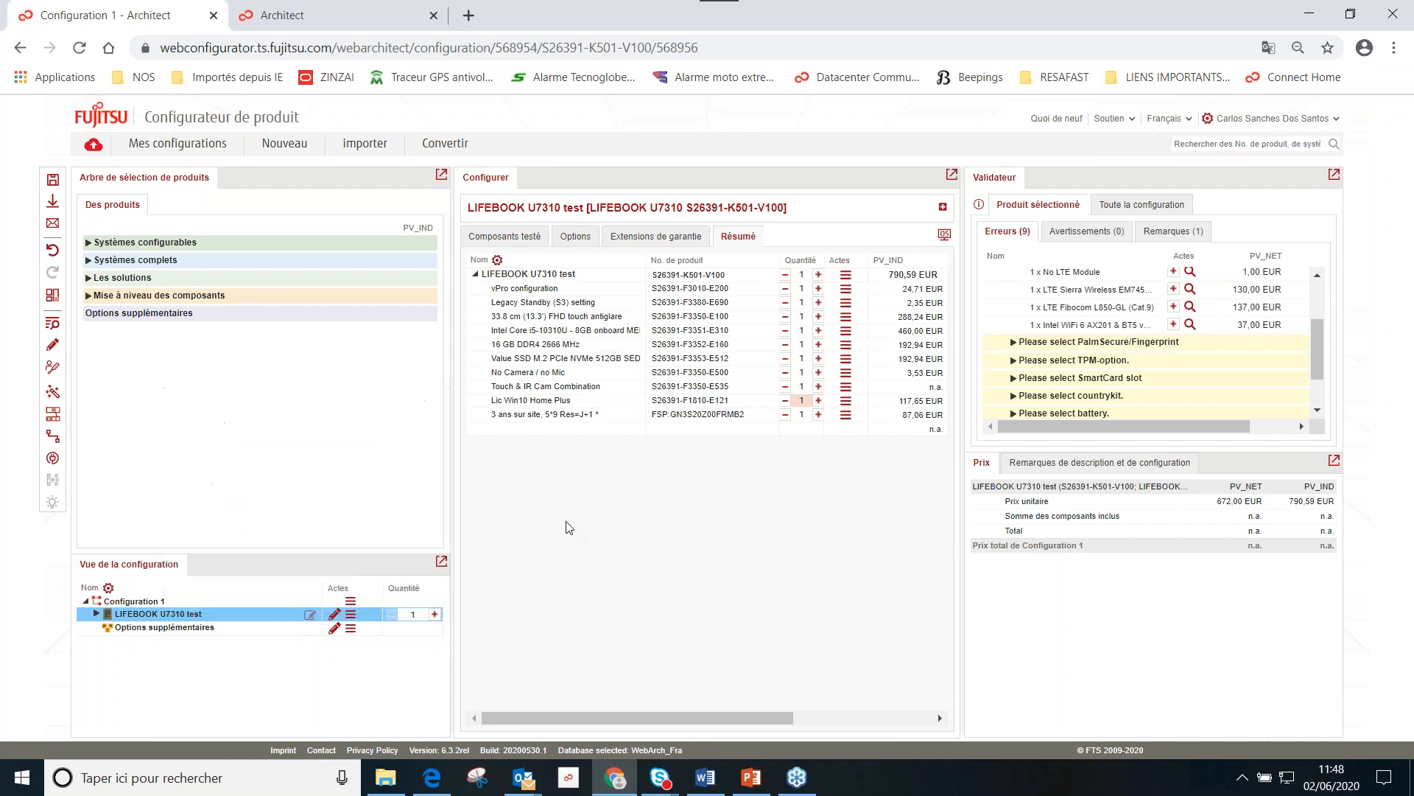
click(351, 617)
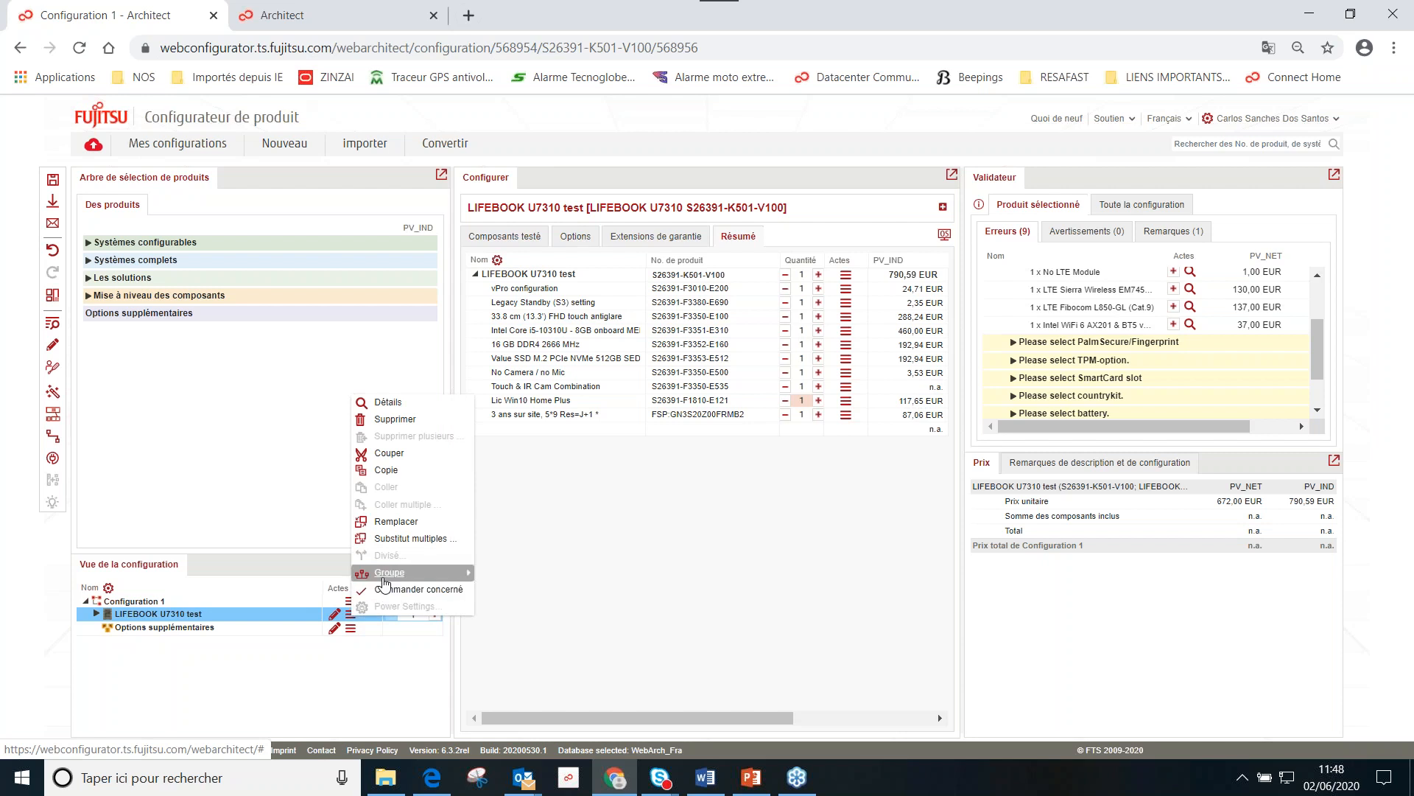
click(548, 584)
Step: View the details of LIFEBOOK U7310 test, covering its general information, configuration, expandability and planning data
click(352, 616)
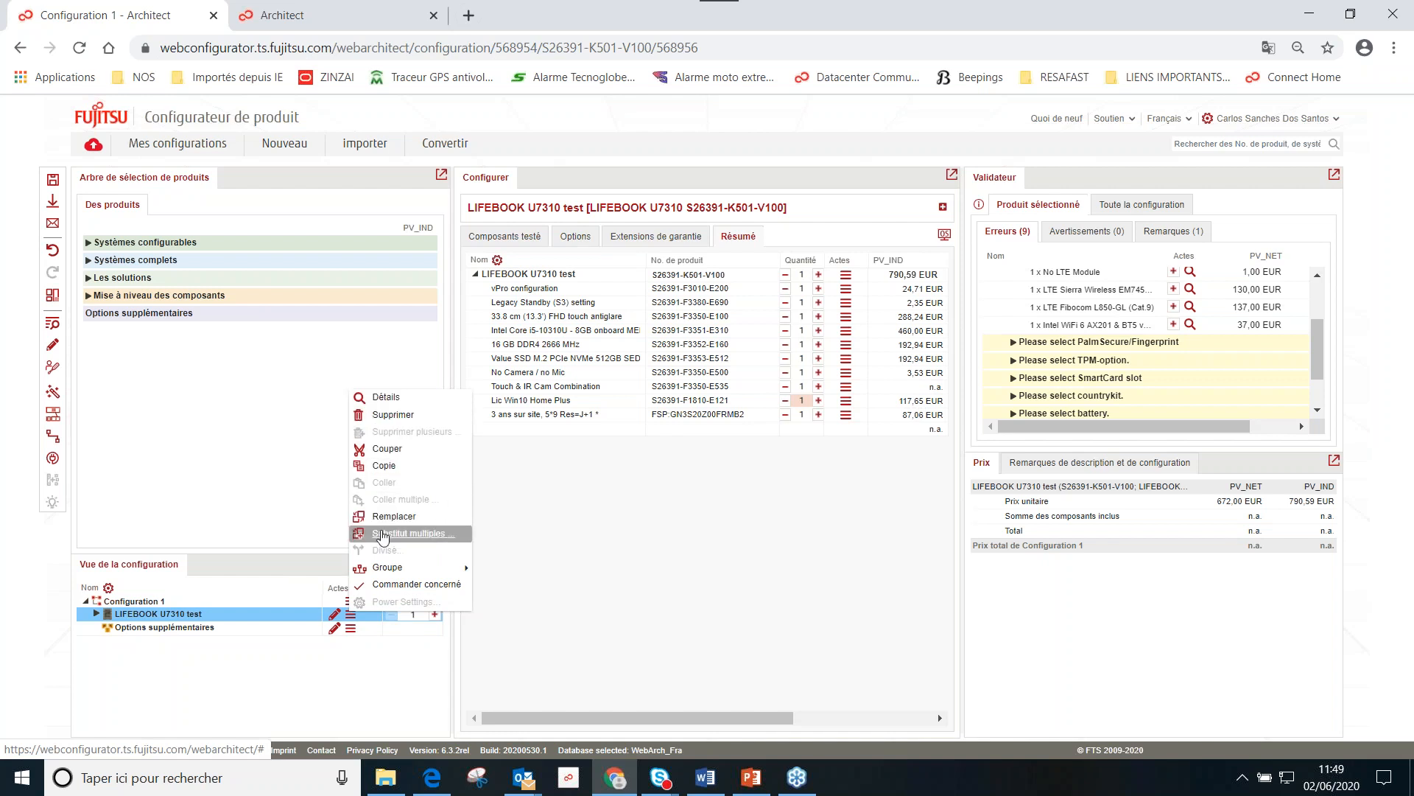
click(387, 399)
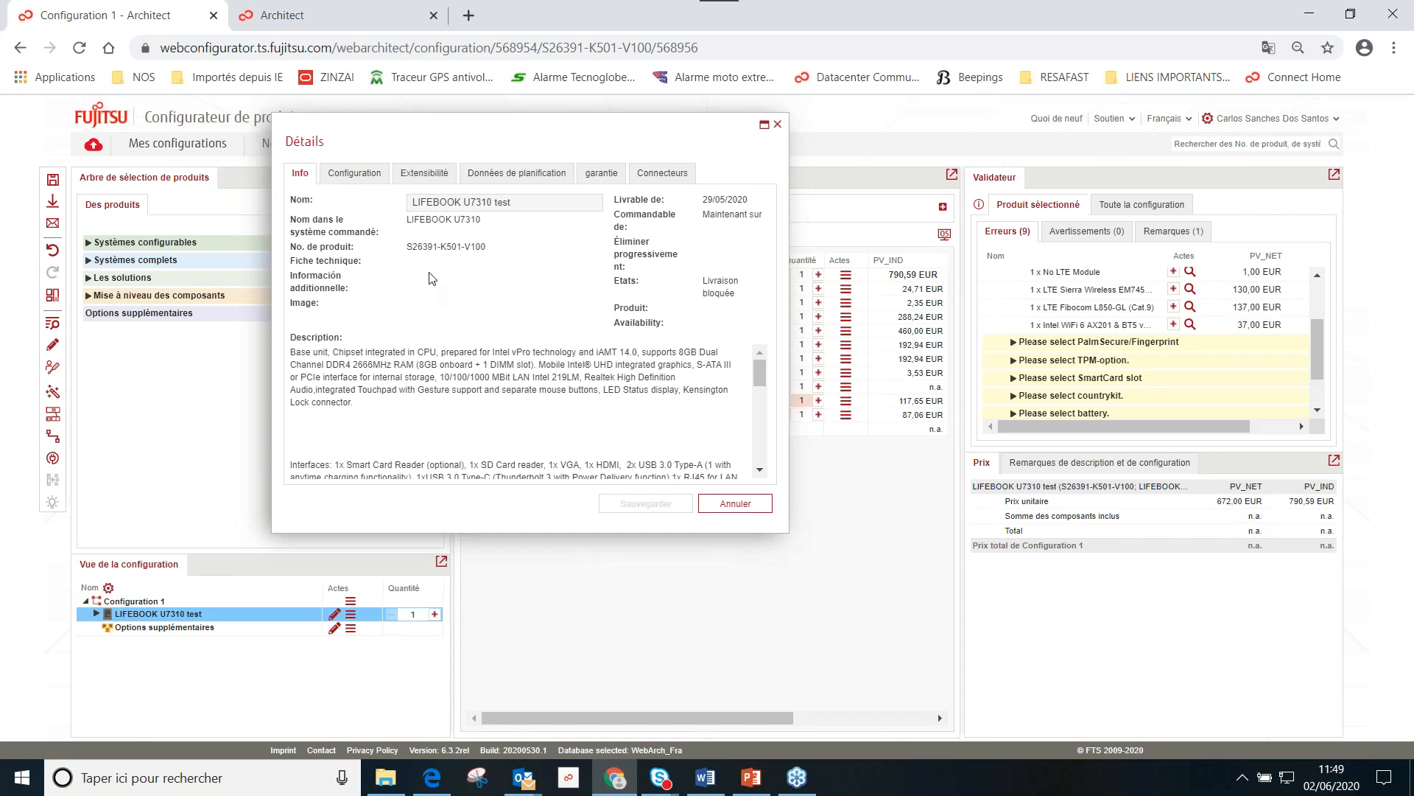
click(339, 173)
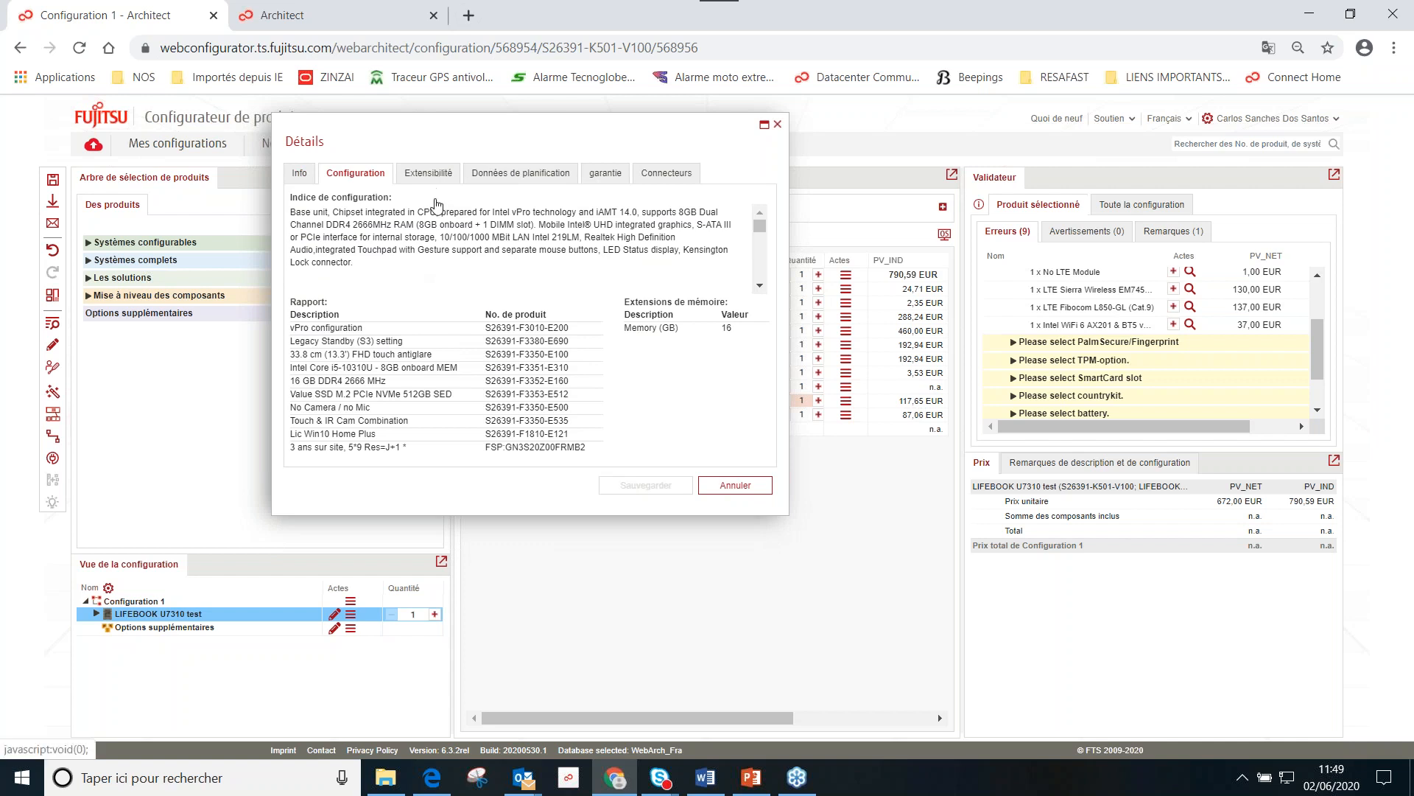
click(432, 174)
click(520, 177)
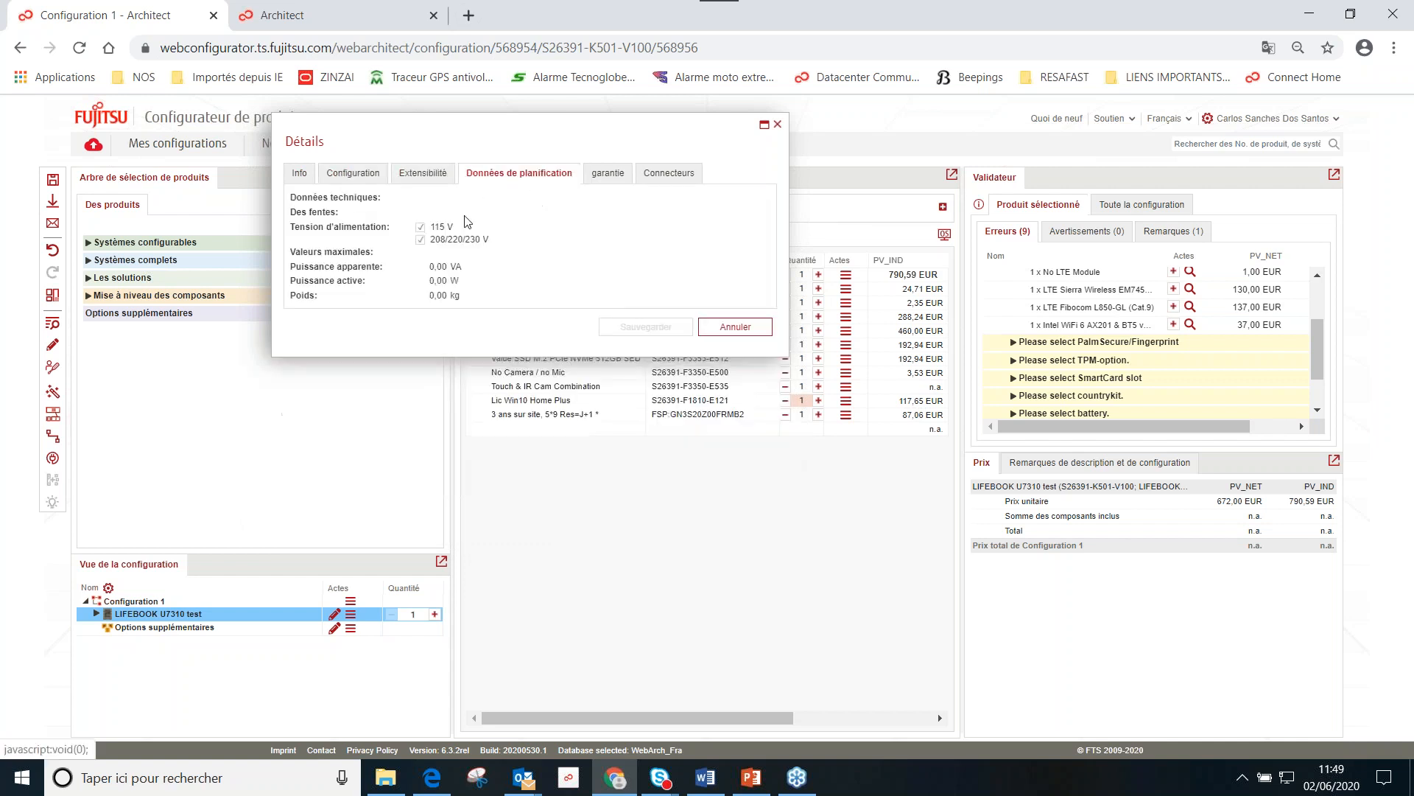
click(311, 173)
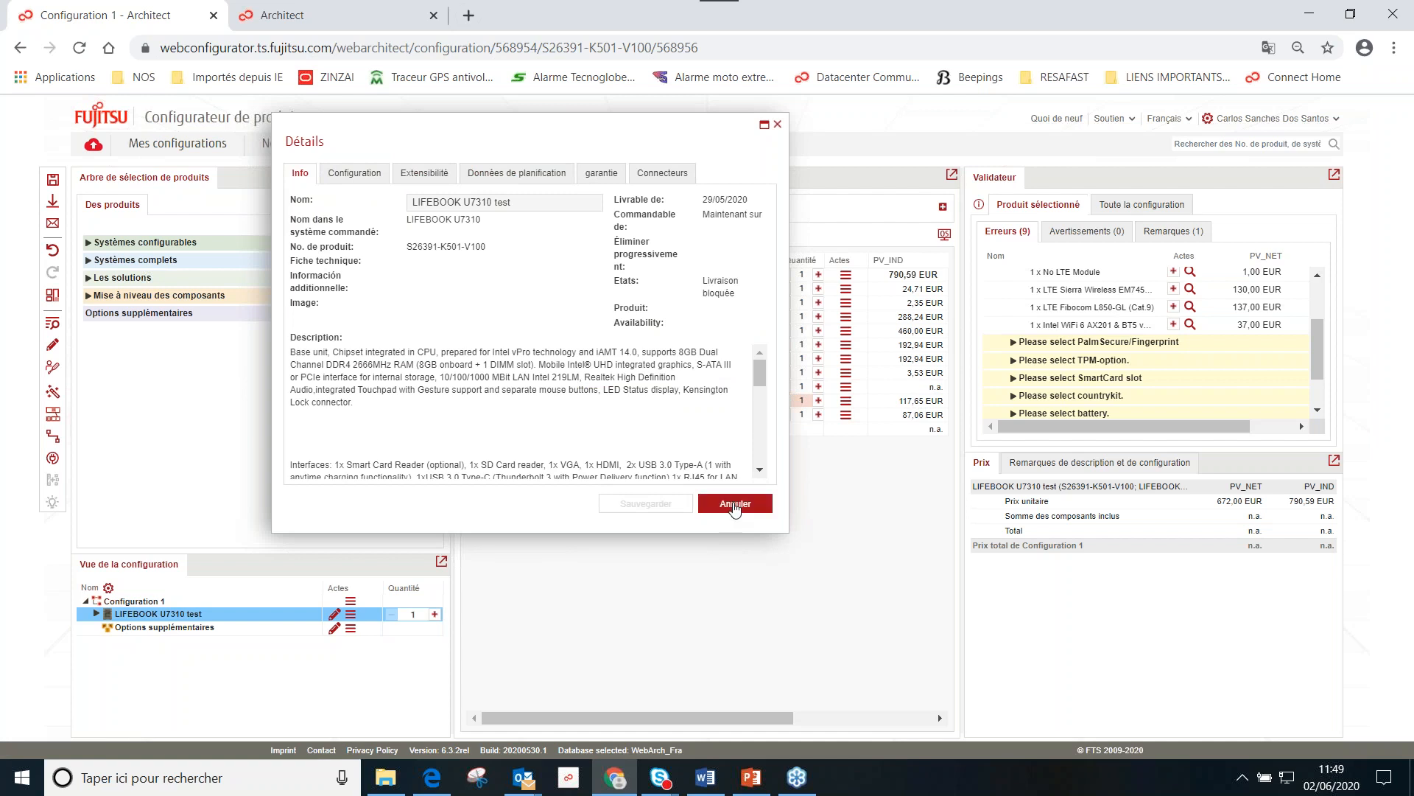
Step: Close the item details and start a new configuration, saving the current one
click(734, 504)
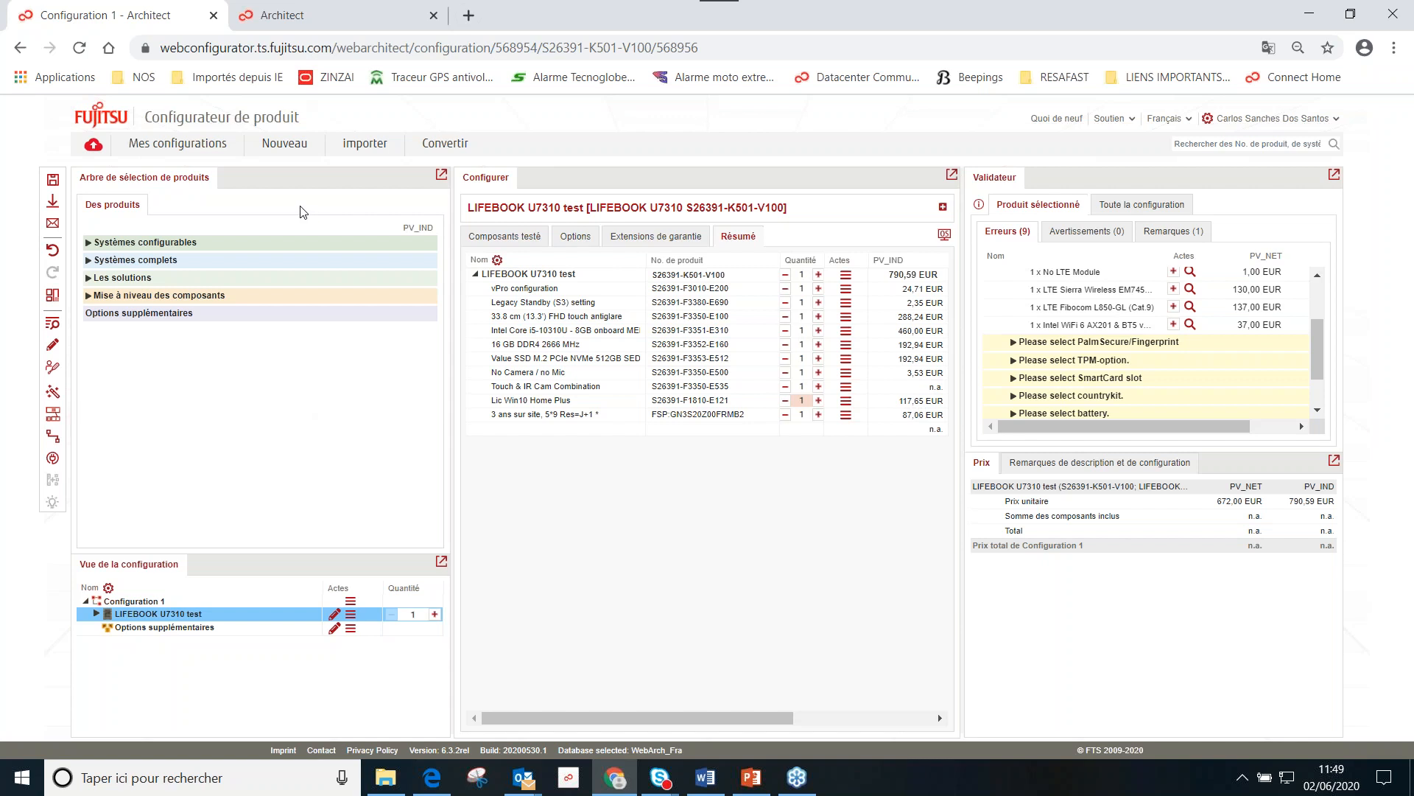
click(280, 145)
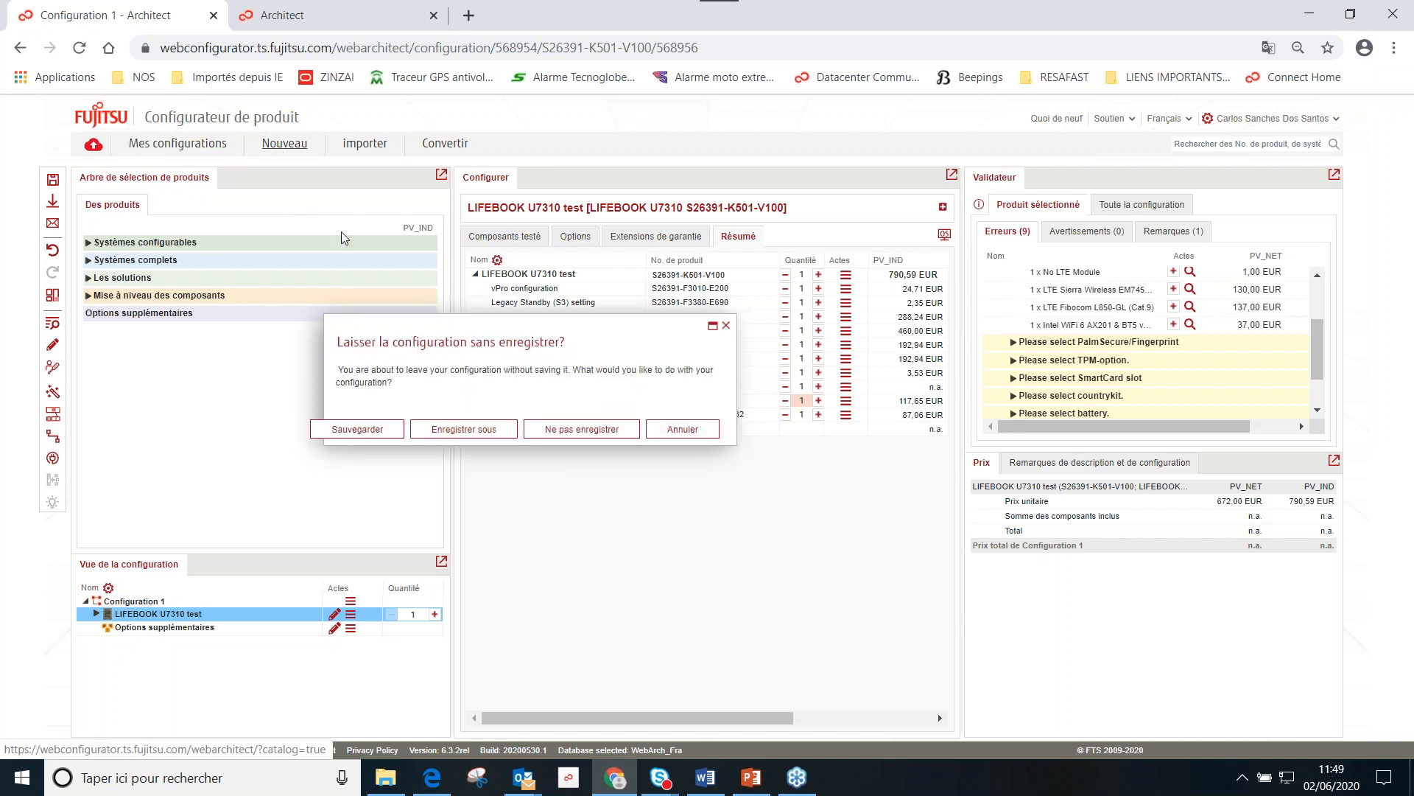
click(371, 432)
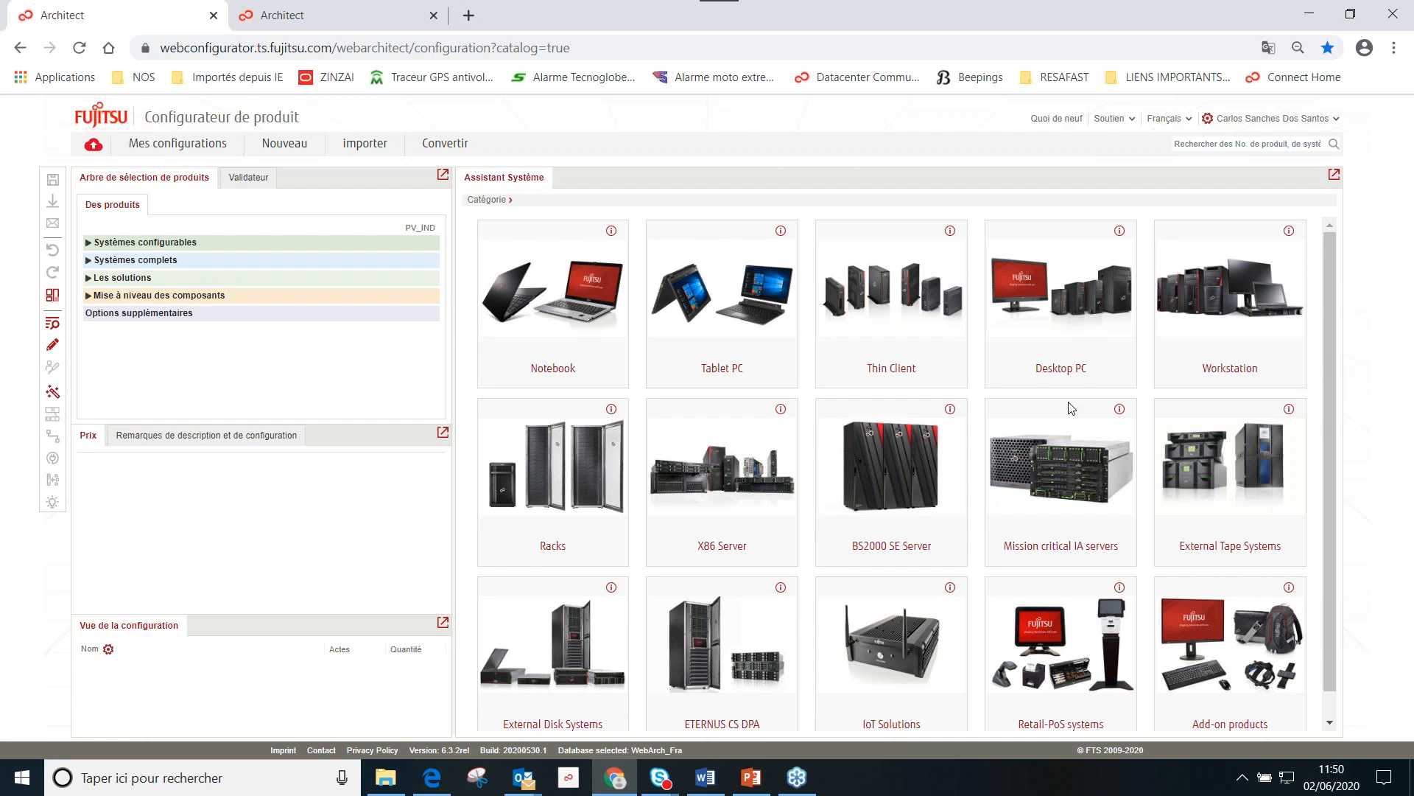
Step: Search for product number VFY:U7590M171FFR, add the matching LB U759 /NVPRO CONFIGURATION/ and show its summary
key(alt+Tab)
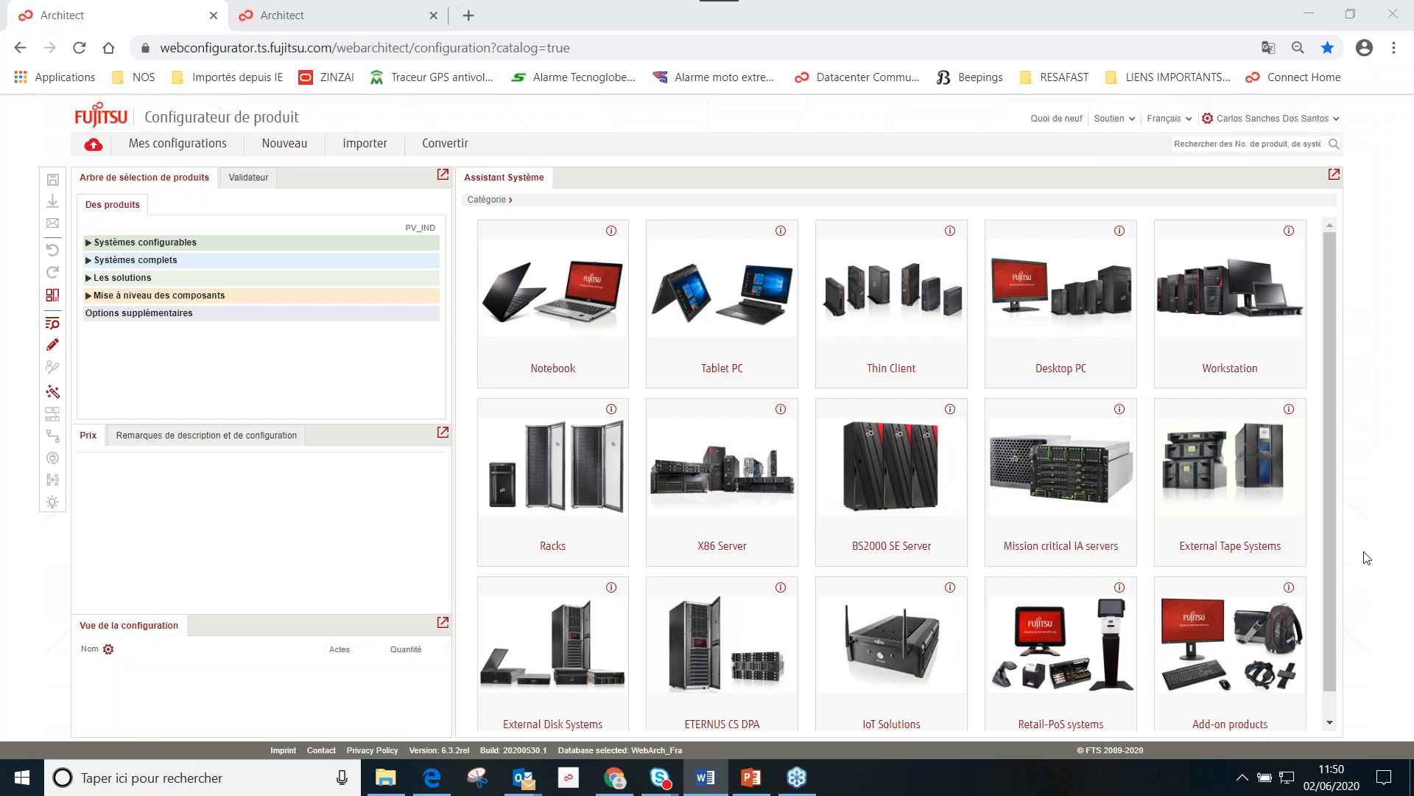
click(1213, 144)
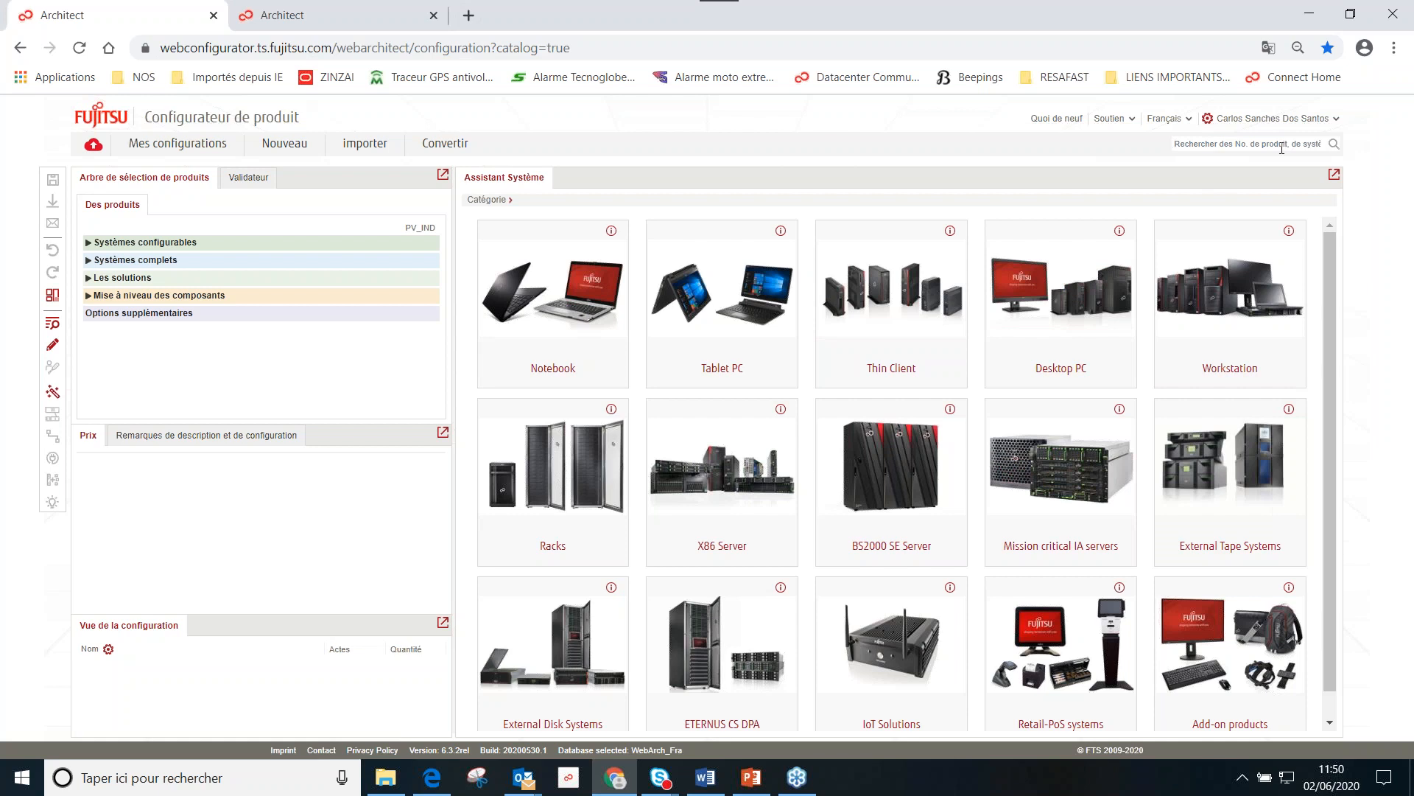
text(VFY:U7590M171FEFB)
key(Down)
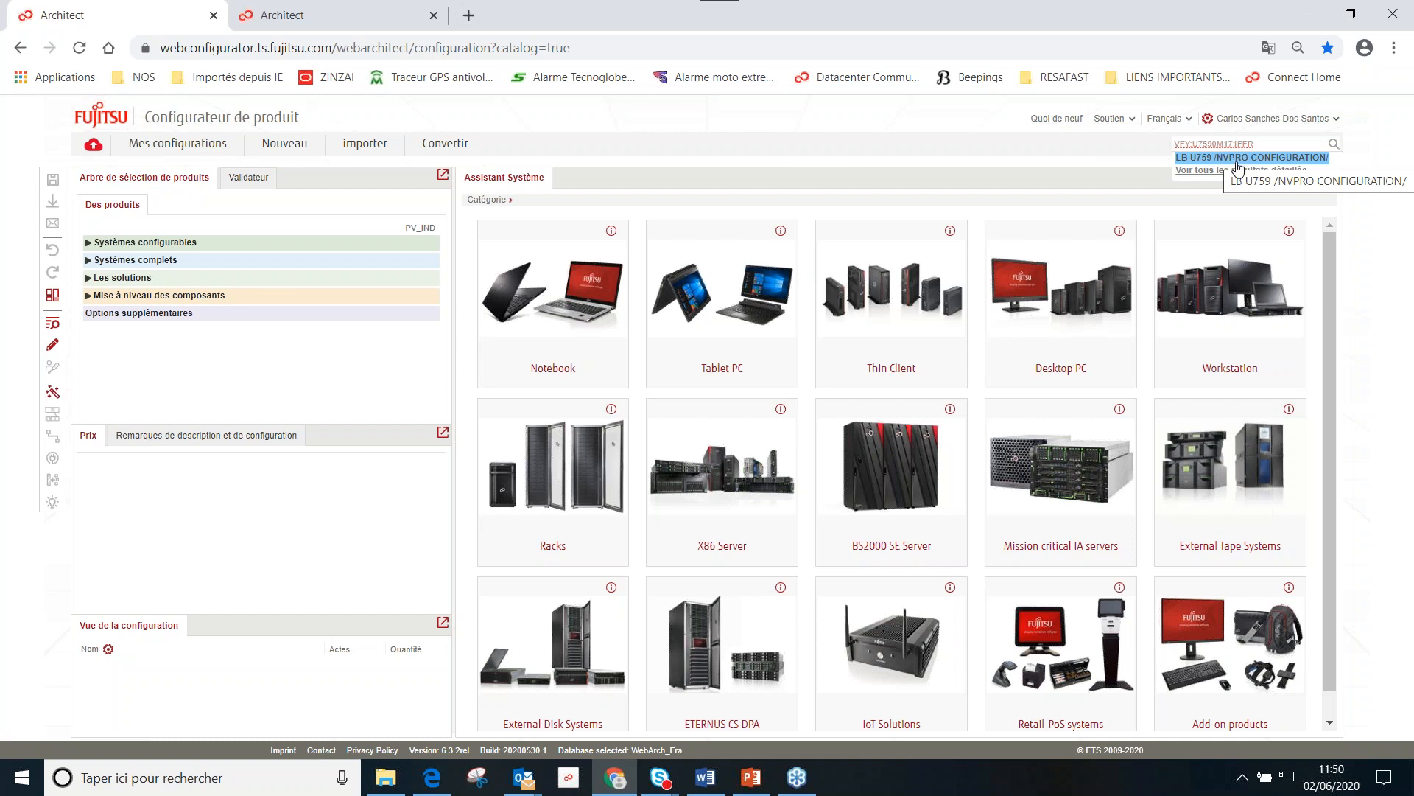
click(1237, 163)
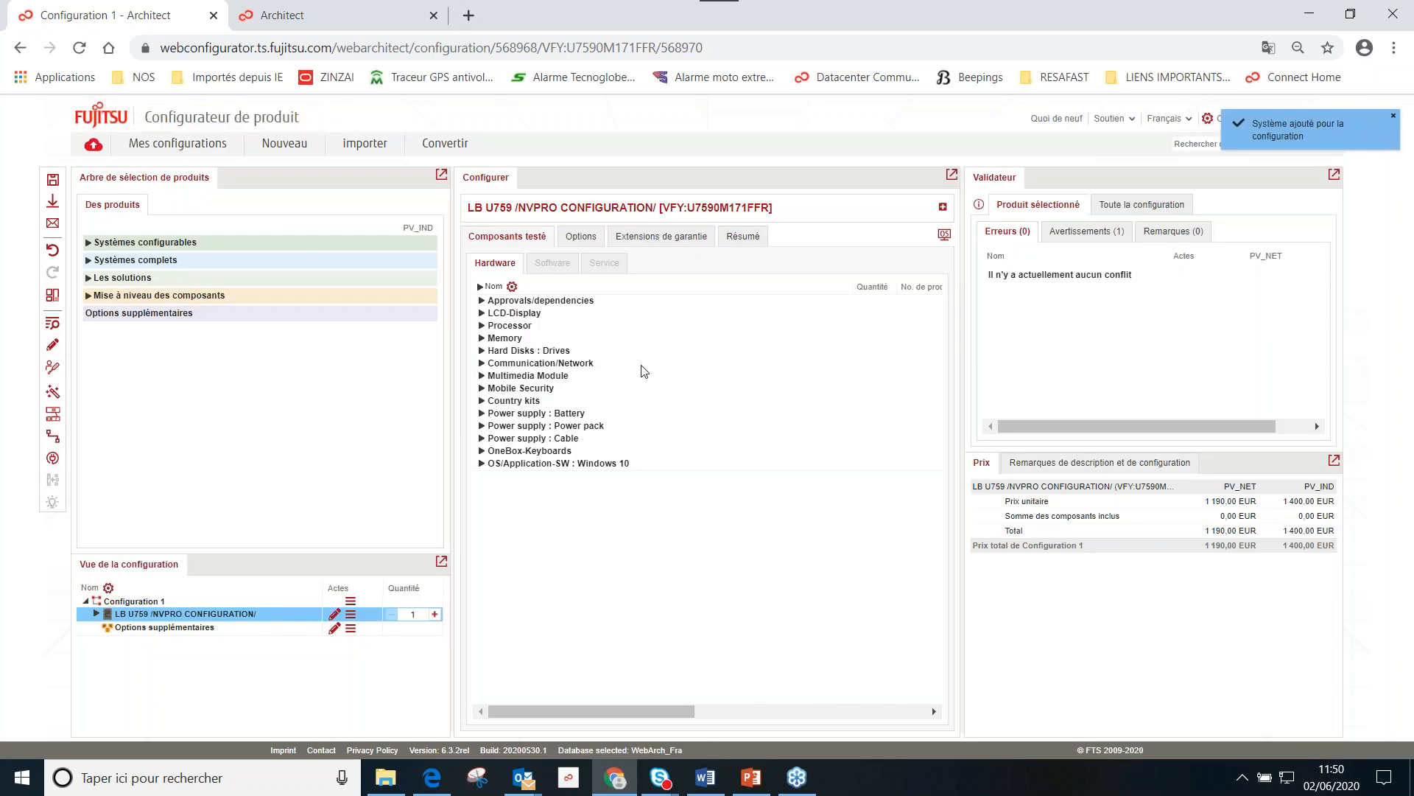
click(743, 239)
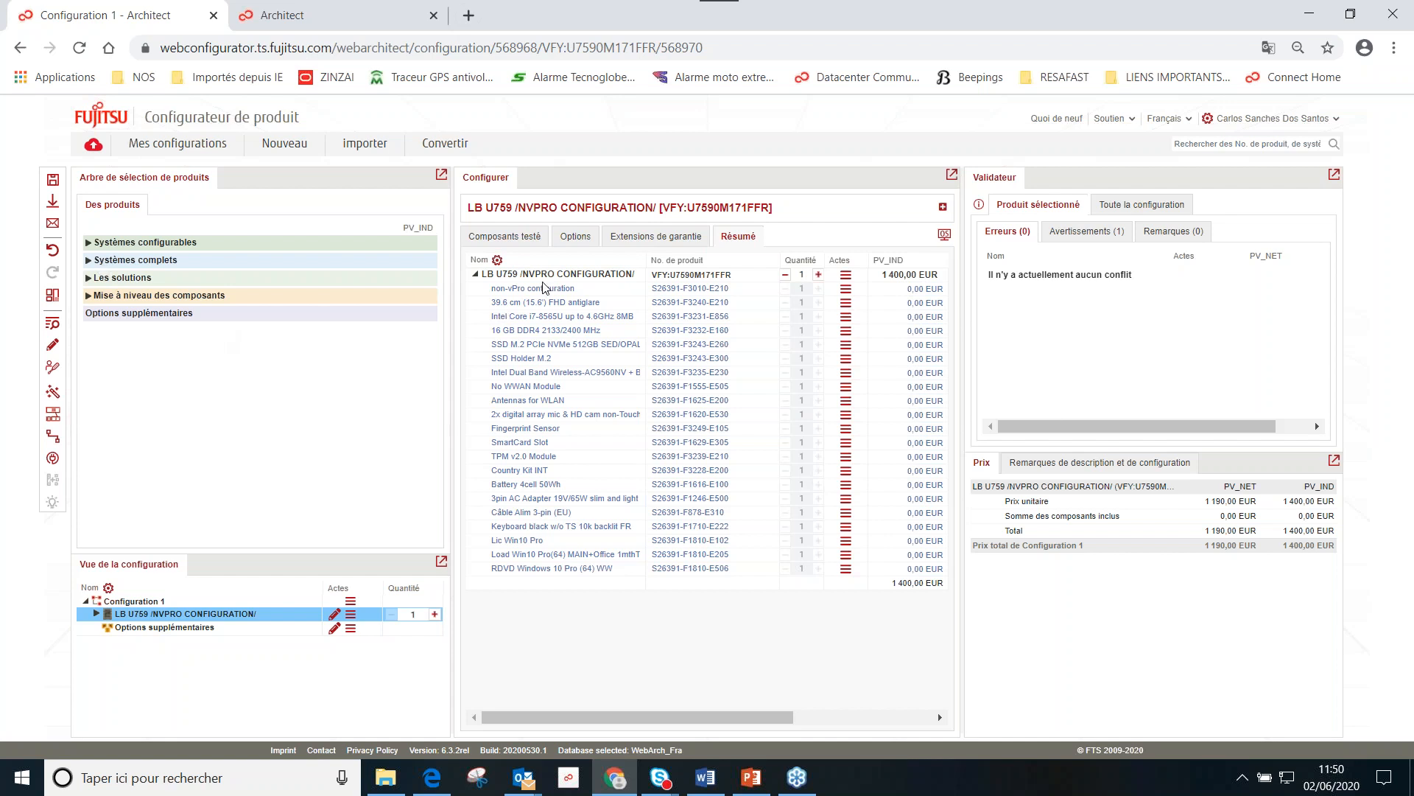
Step: Browse the complete systems' LIFEBOOKS for the ready-made LIFEBOOK E559 configurations, and collapse the product tree
click(88, 261)
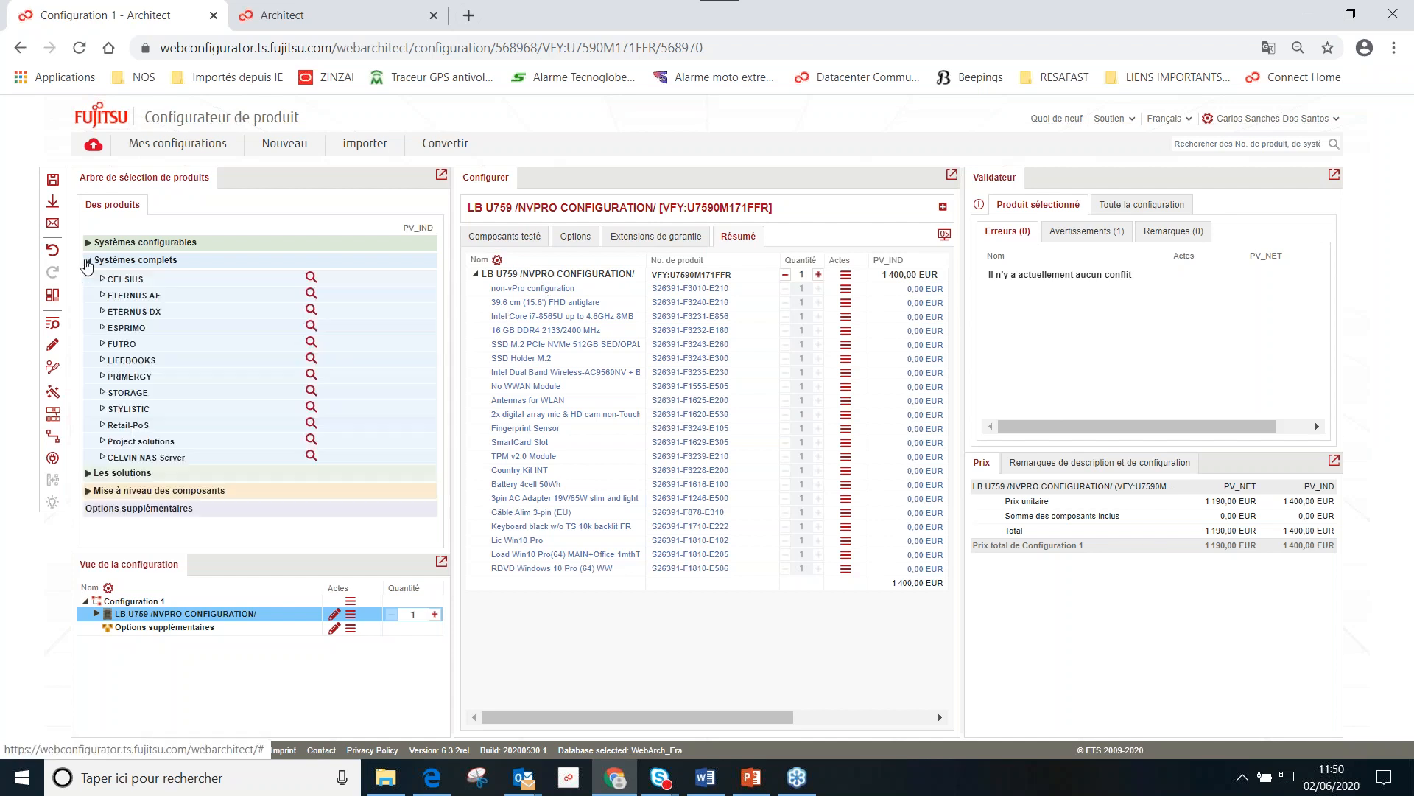
click(102, 360)
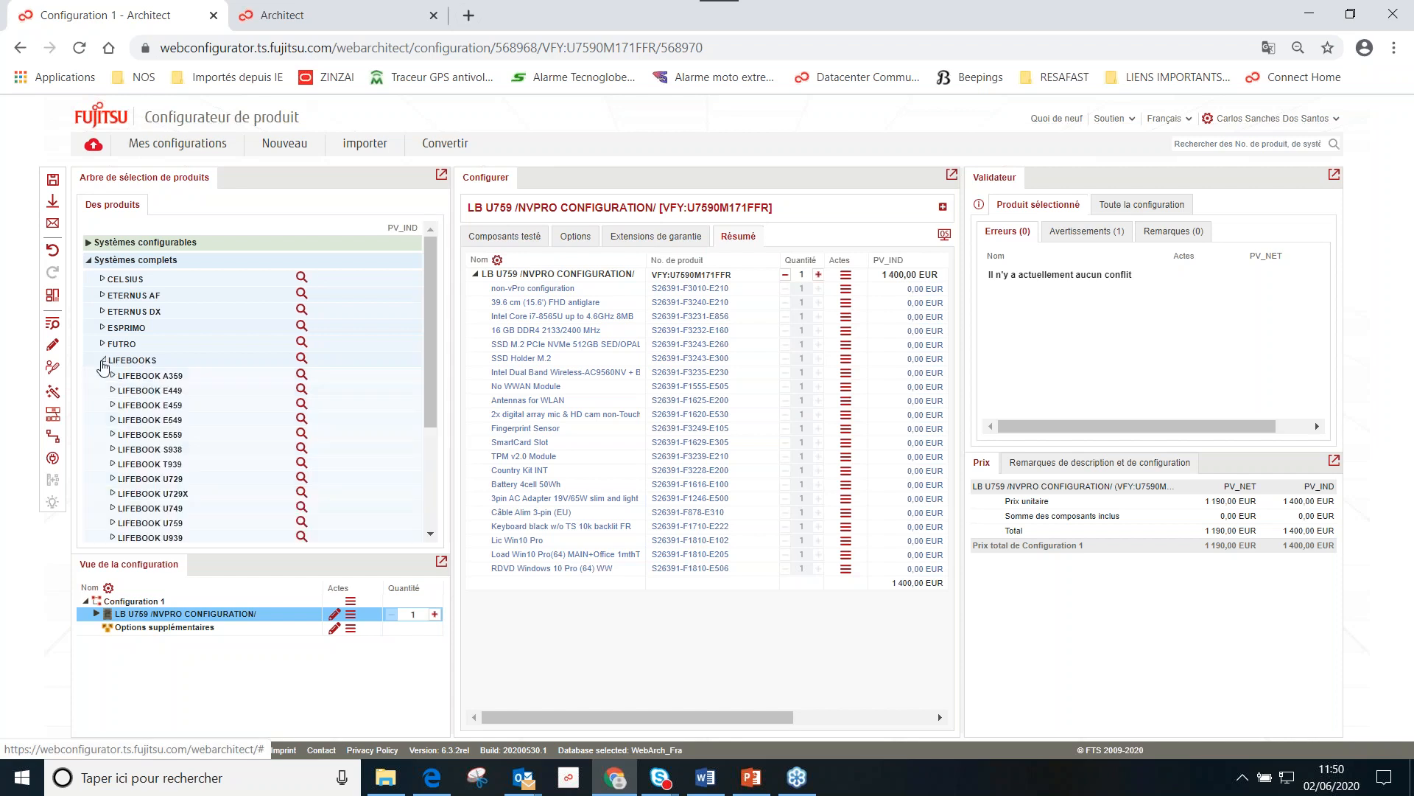
click(112, 436)
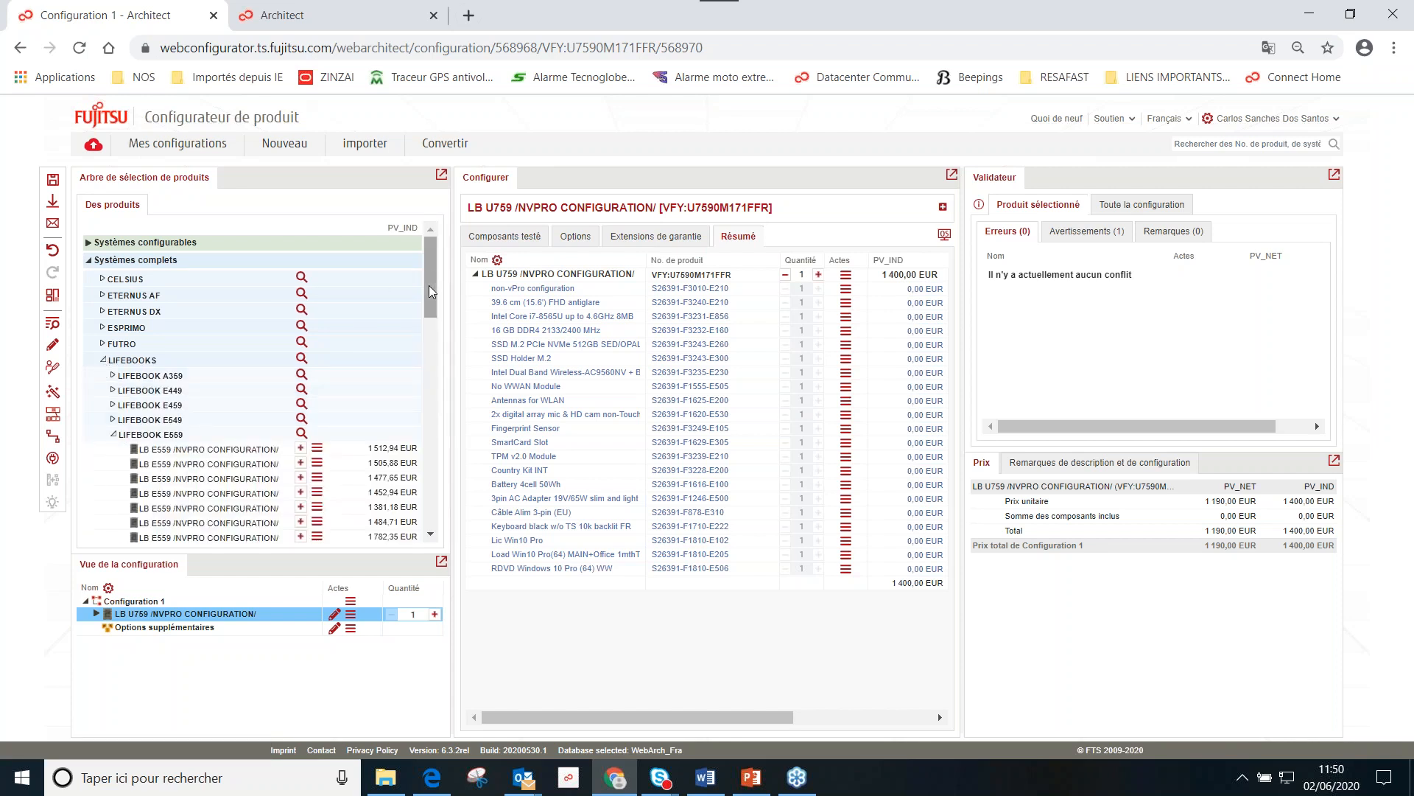
scroll(427, 289, down, 3)
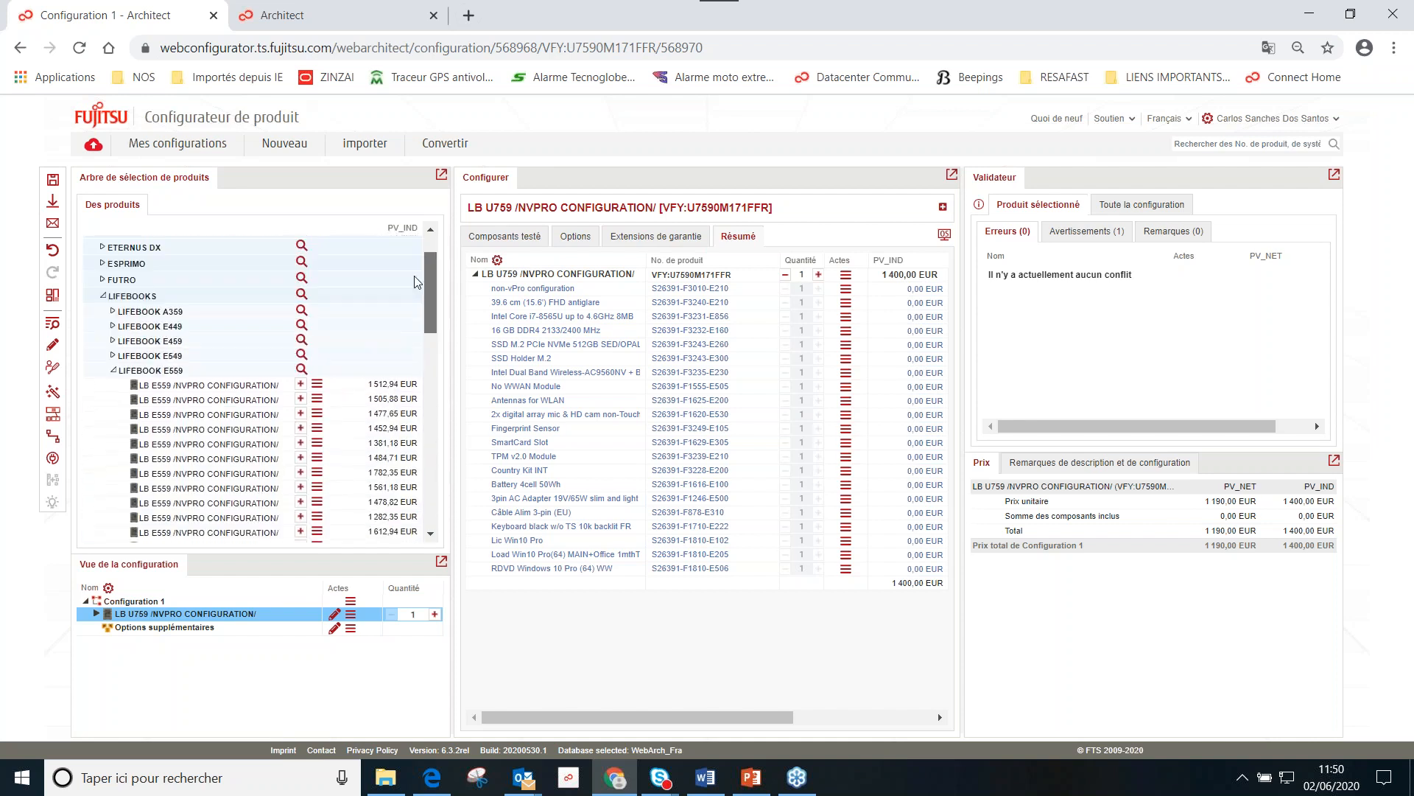
scroll(418, 283, up, 3)
click(112, 434)
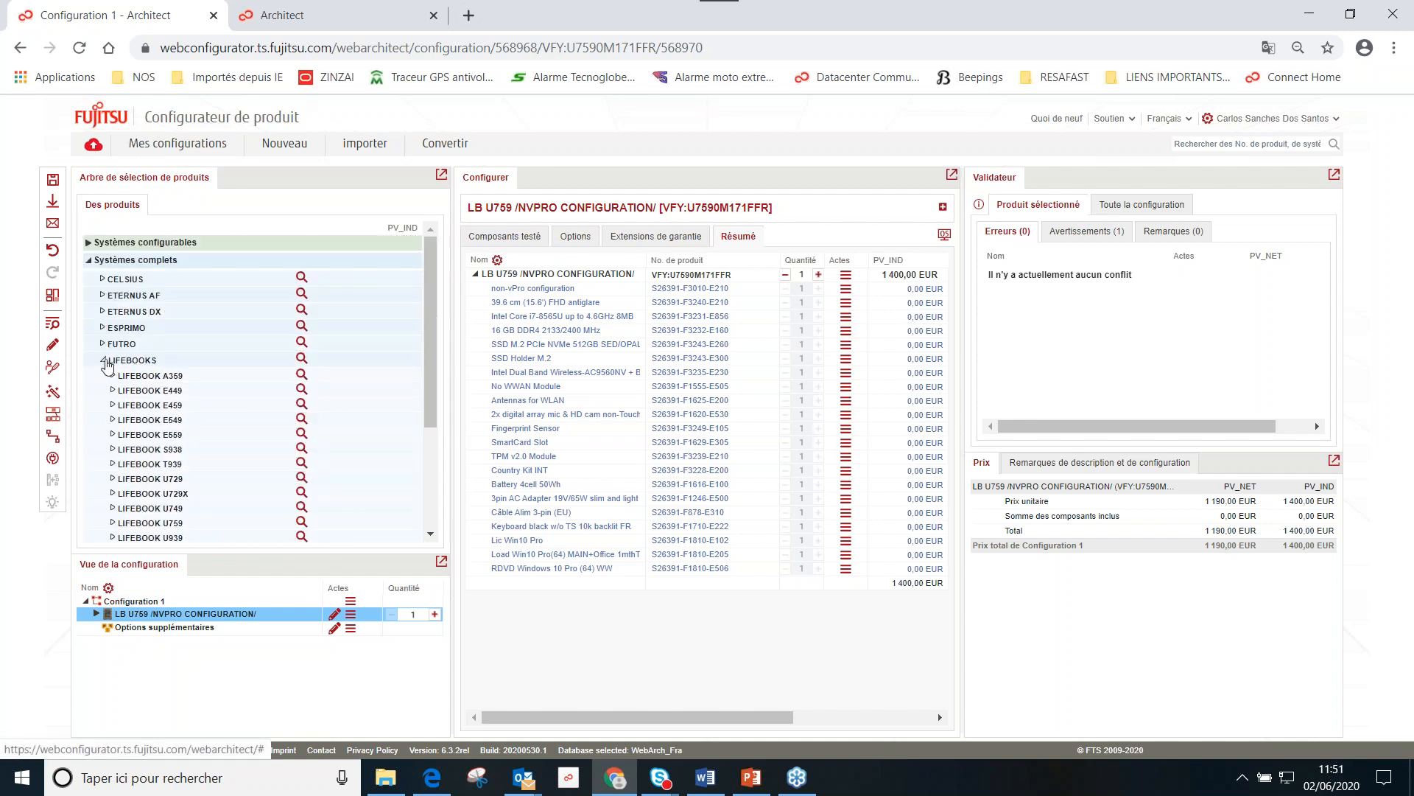
click(104, 361)
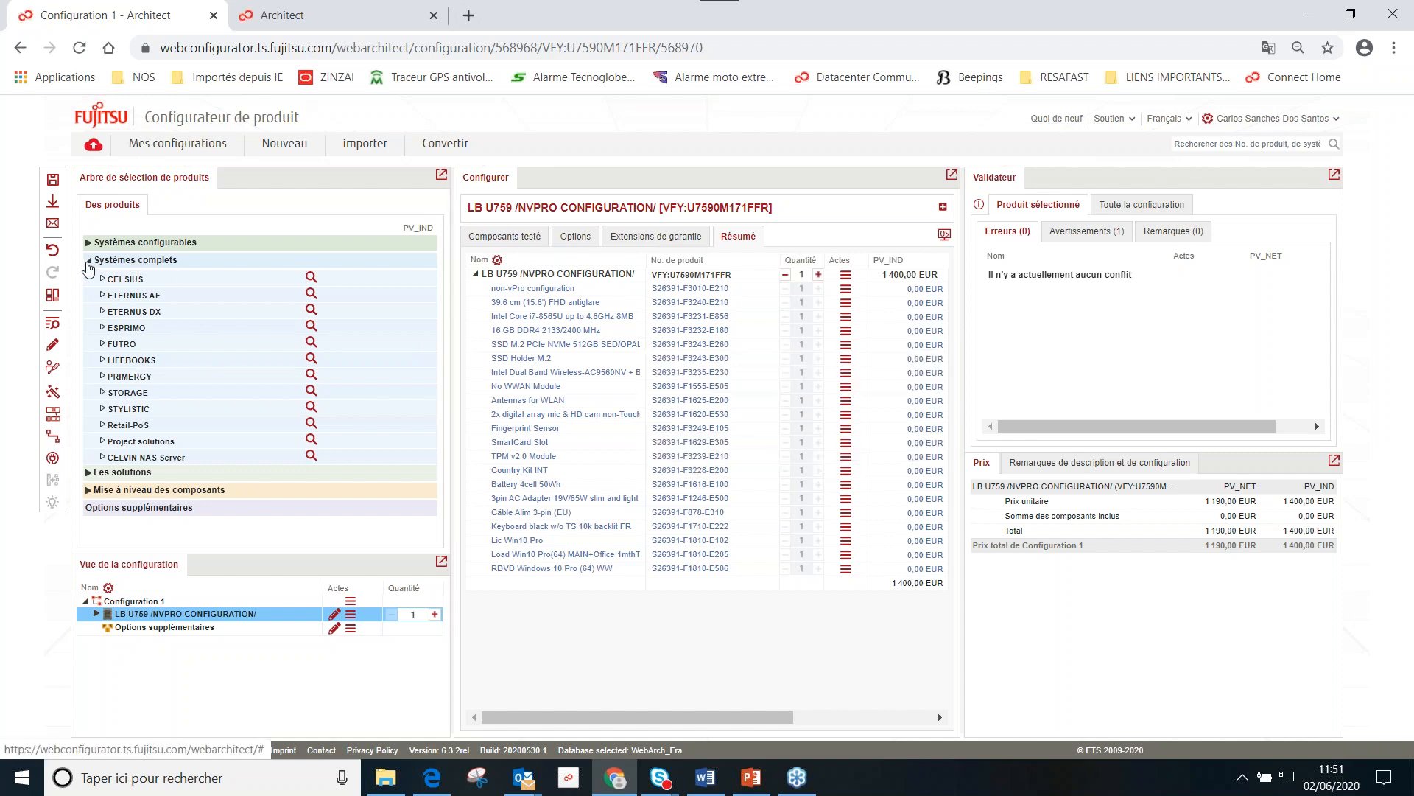
click(89, 264)
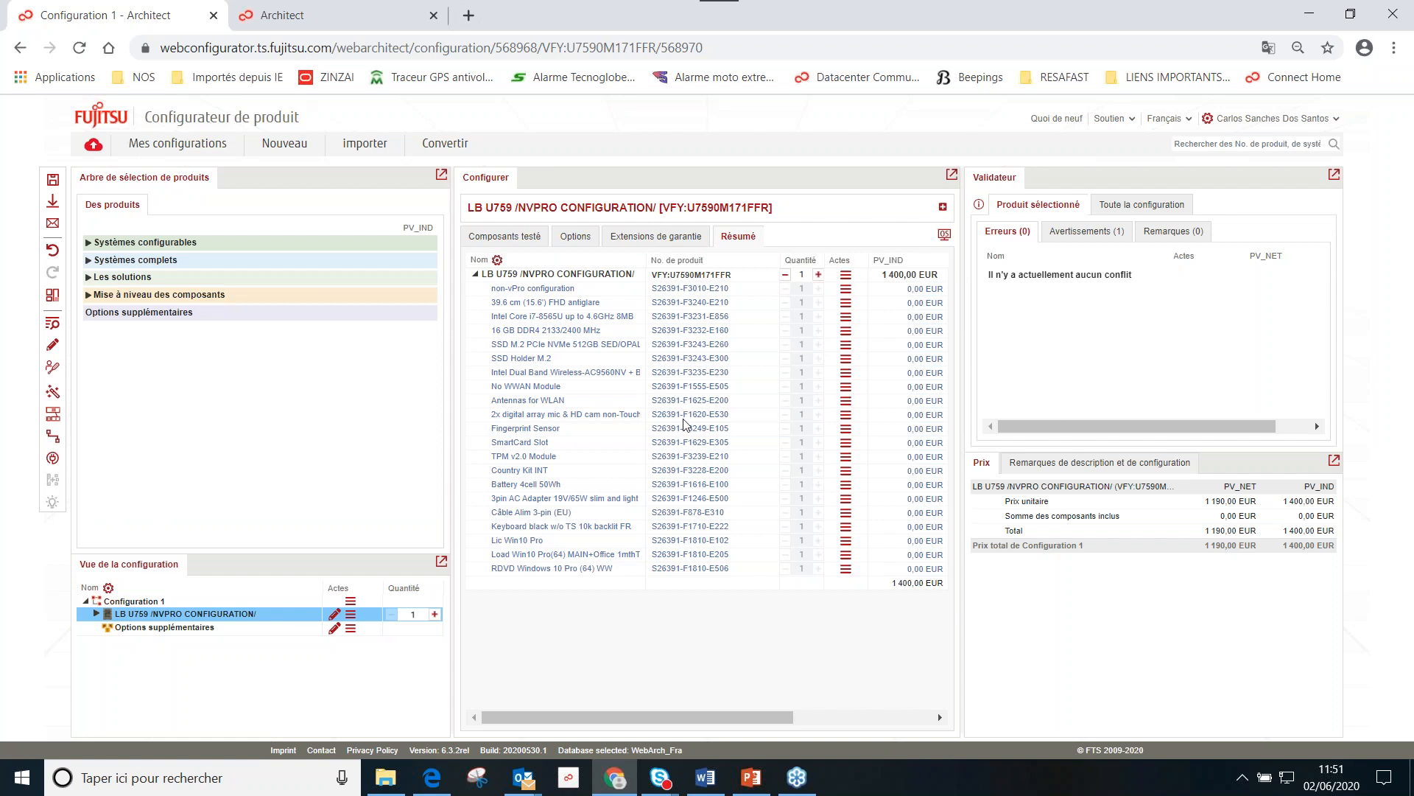
Step: Check the validator's warnings for the LB U759 /NVPRO CONFIGURATION/
drag(1133, 278, 1097, 303)
click(1096, 302)
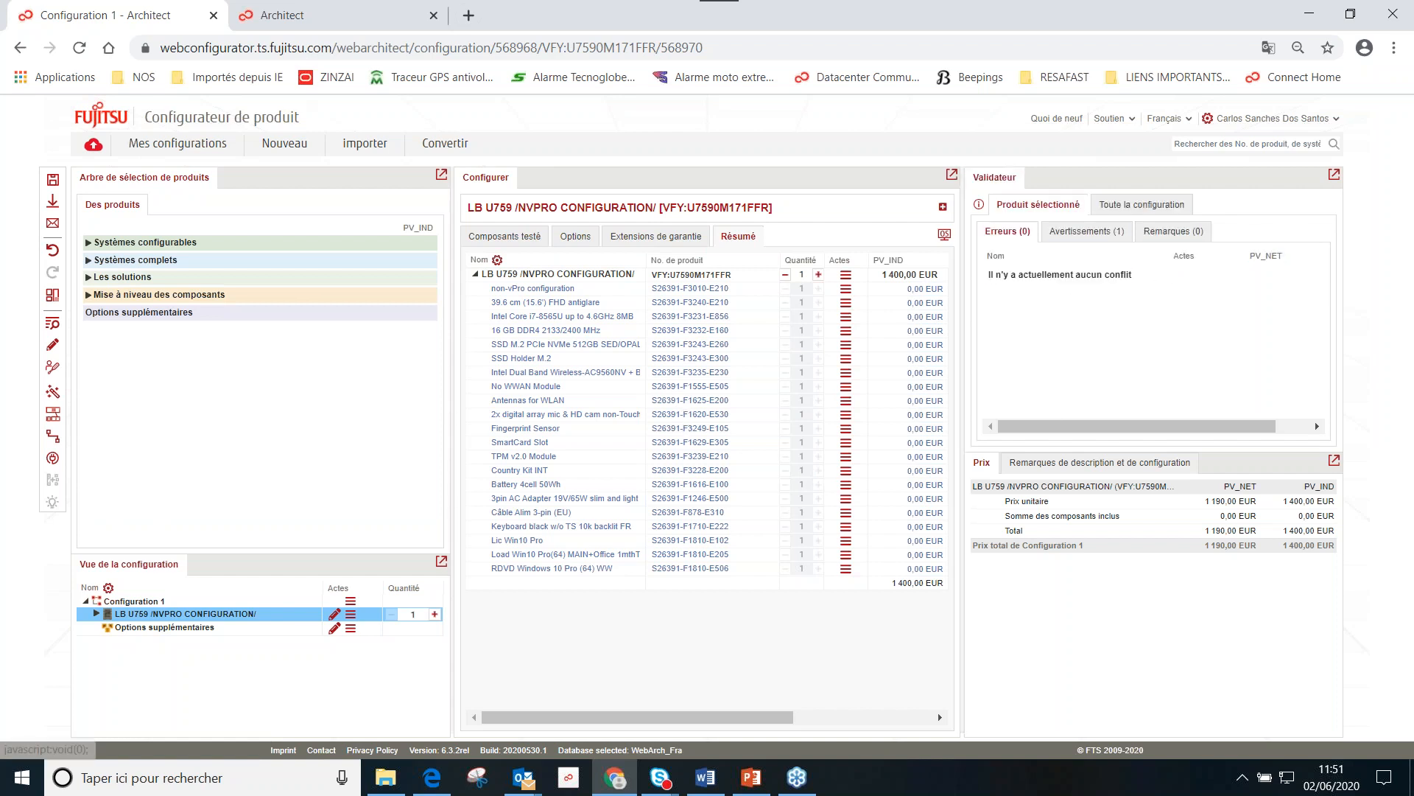
click(1103, 235)
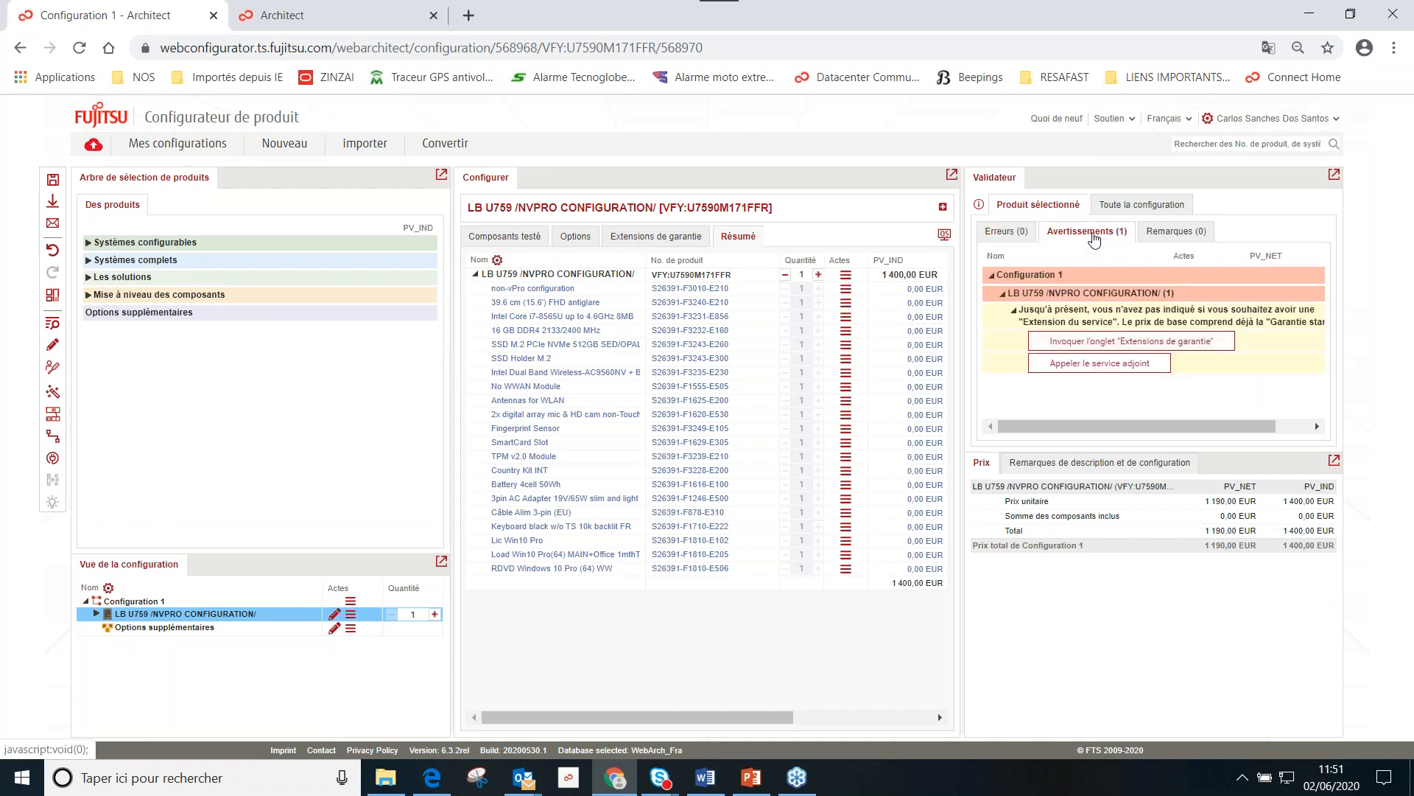
click(1143, 351)
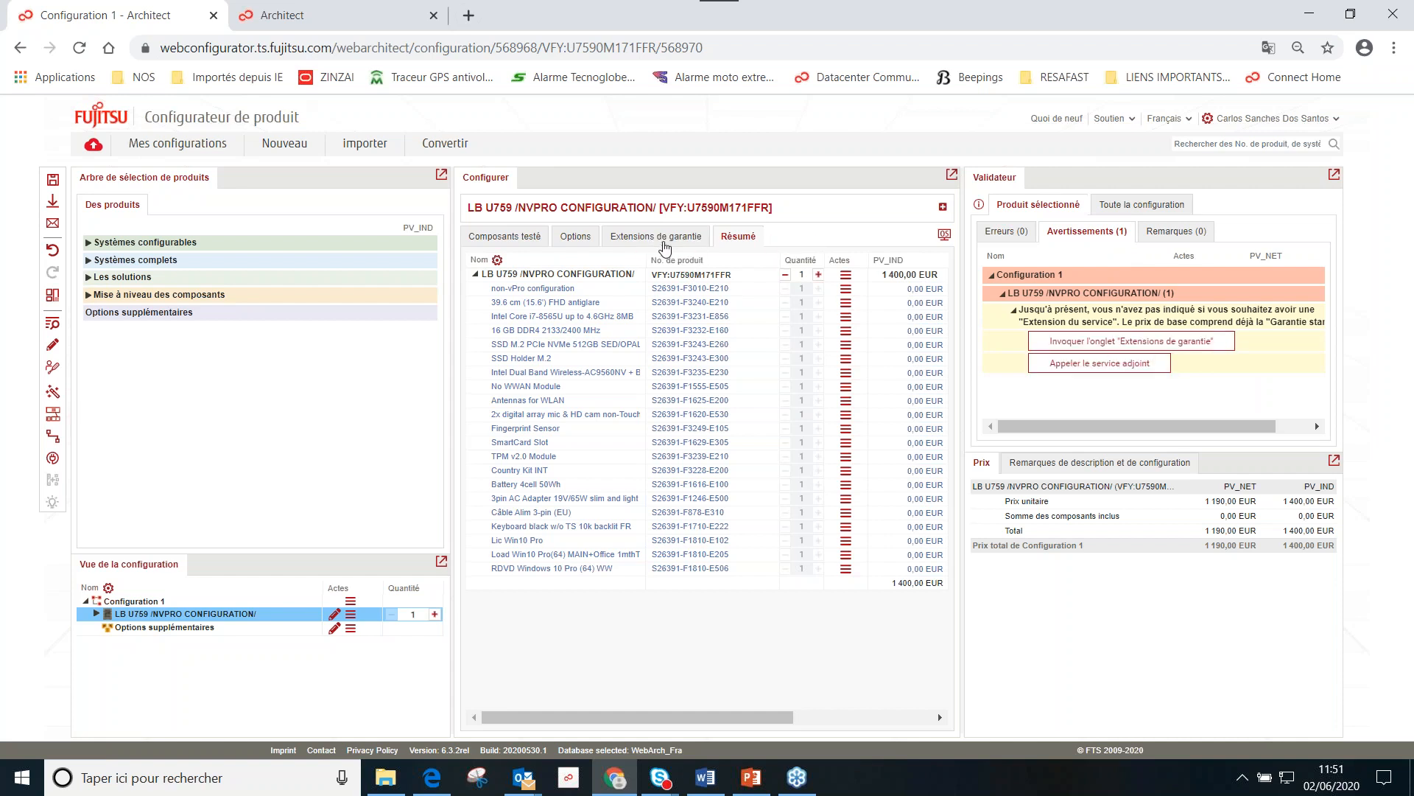
Step: Add the warranty extension for 3 years, On-Site Service, next business day onsite response, 5 days / 9 hours, FTS wide / FTS, and review the summary
click(665, 243)
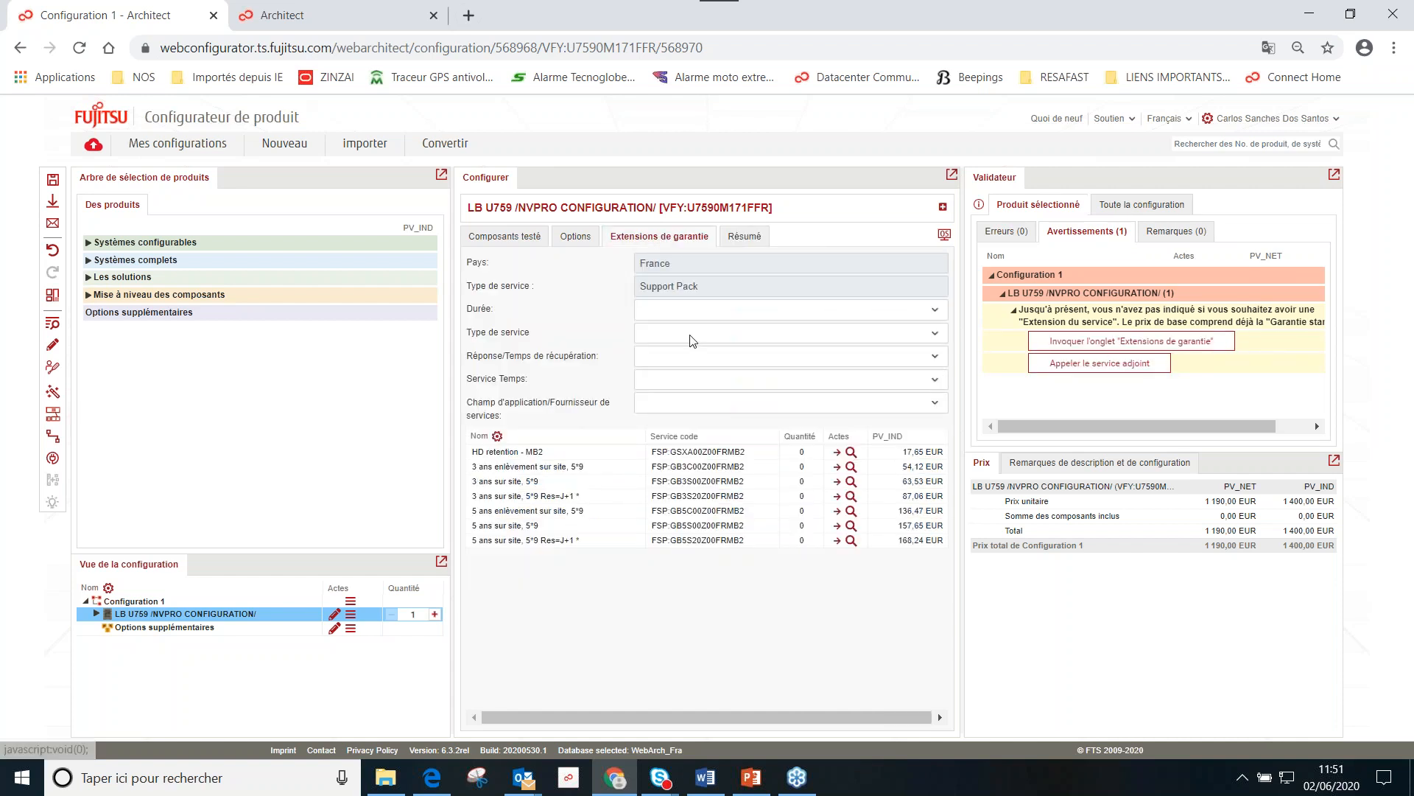
click(696, 315)
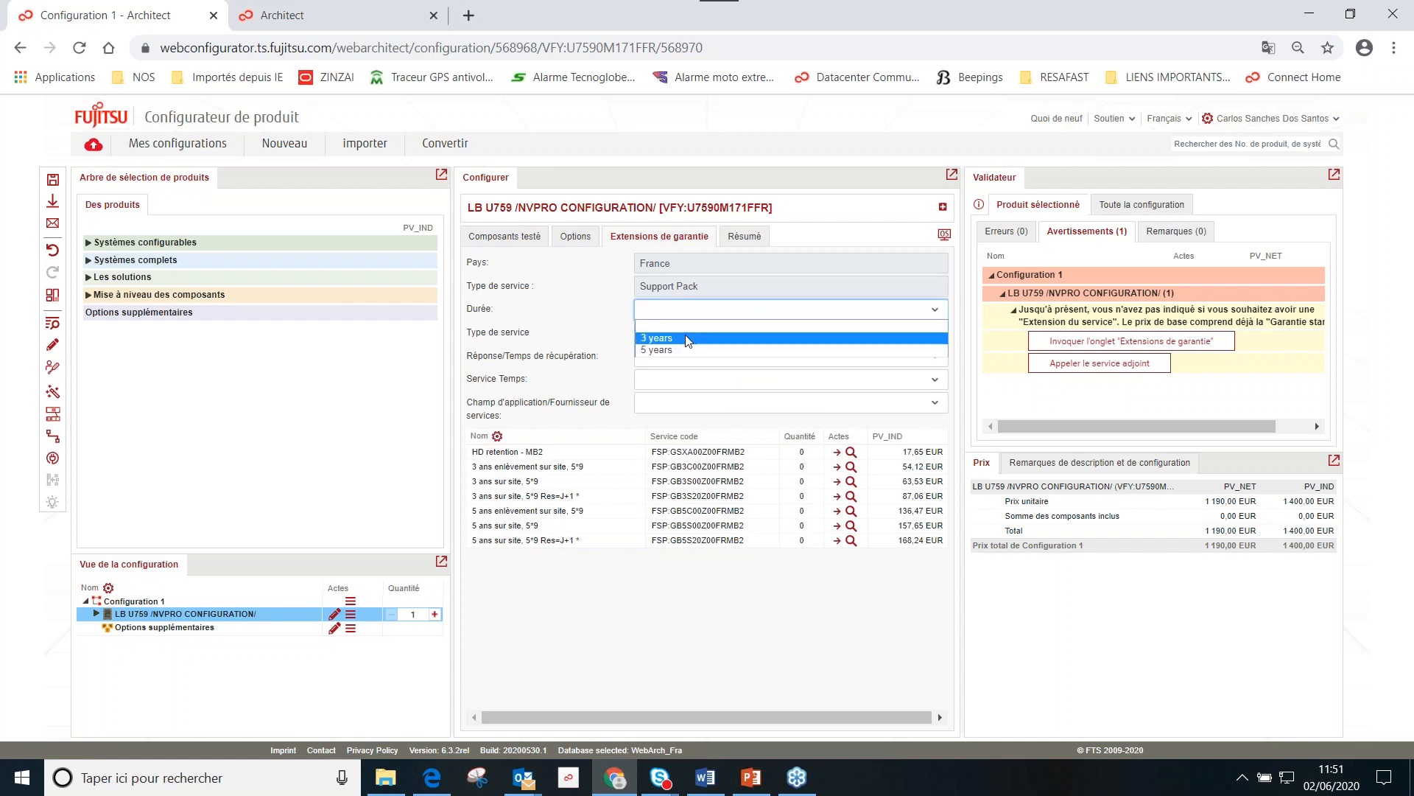
click(686, 338)
click(686, 337)
click(697, 372)
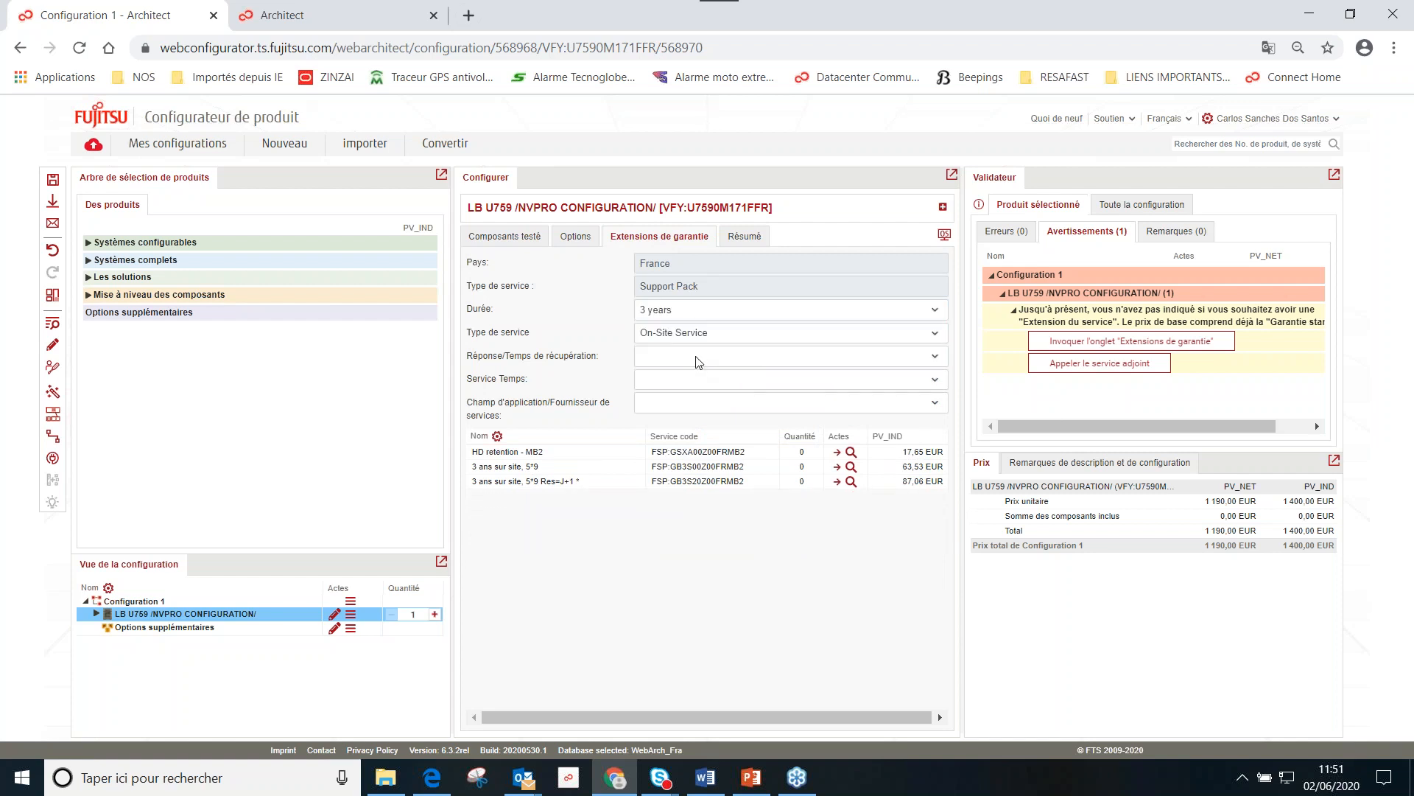
click(698, 357)
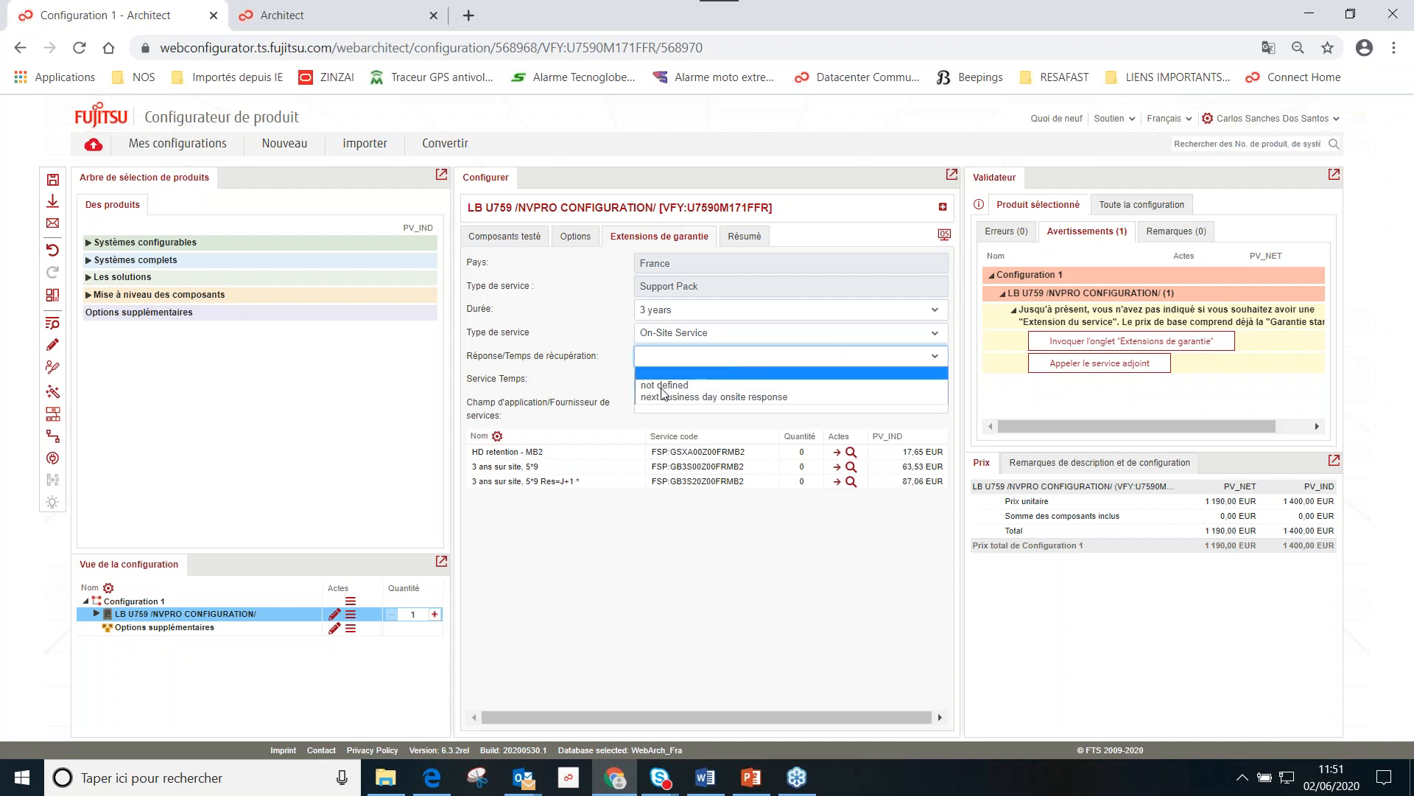
click(678, 396)
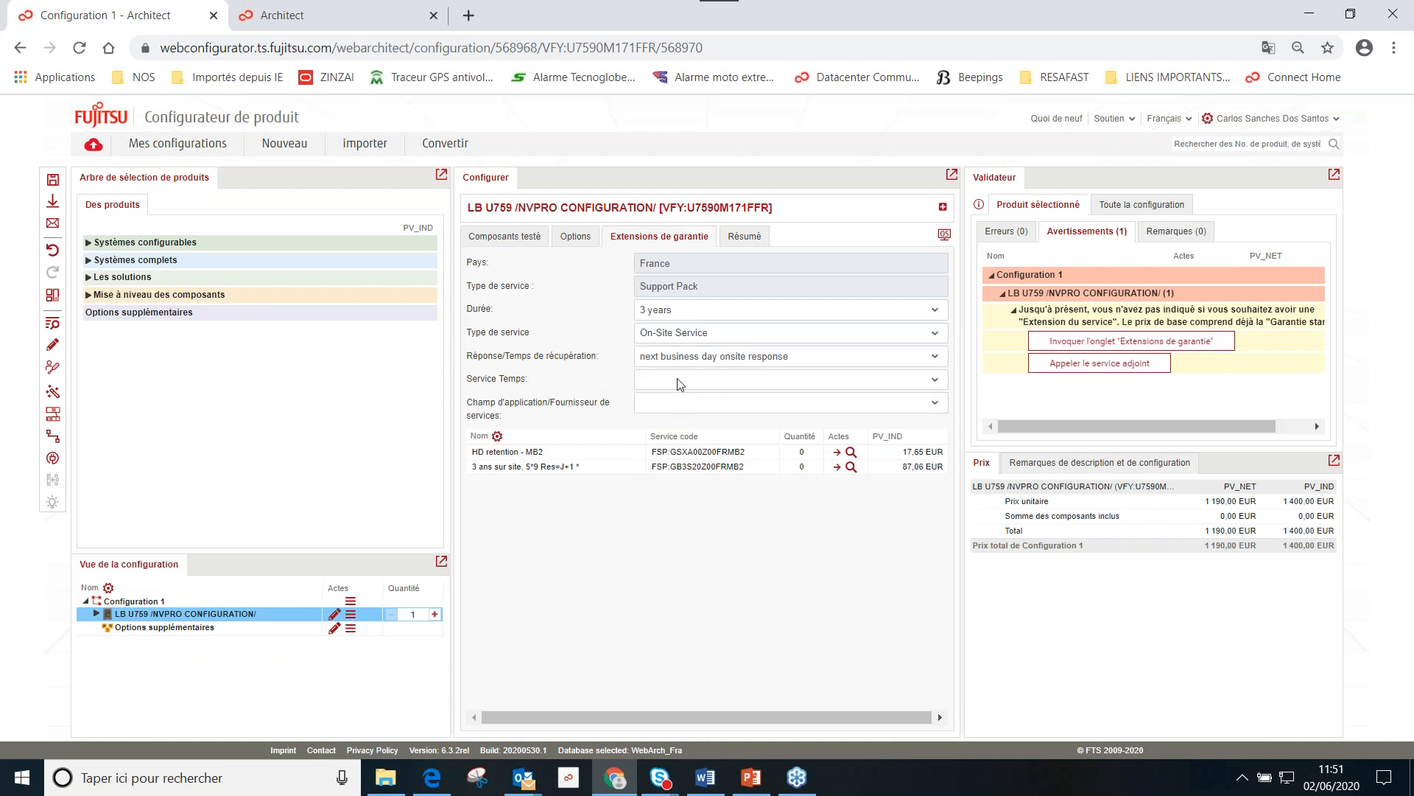
click(680, 383)
click(680, 405)
click(682, 405)
click(687, 426)
click(833, 470)
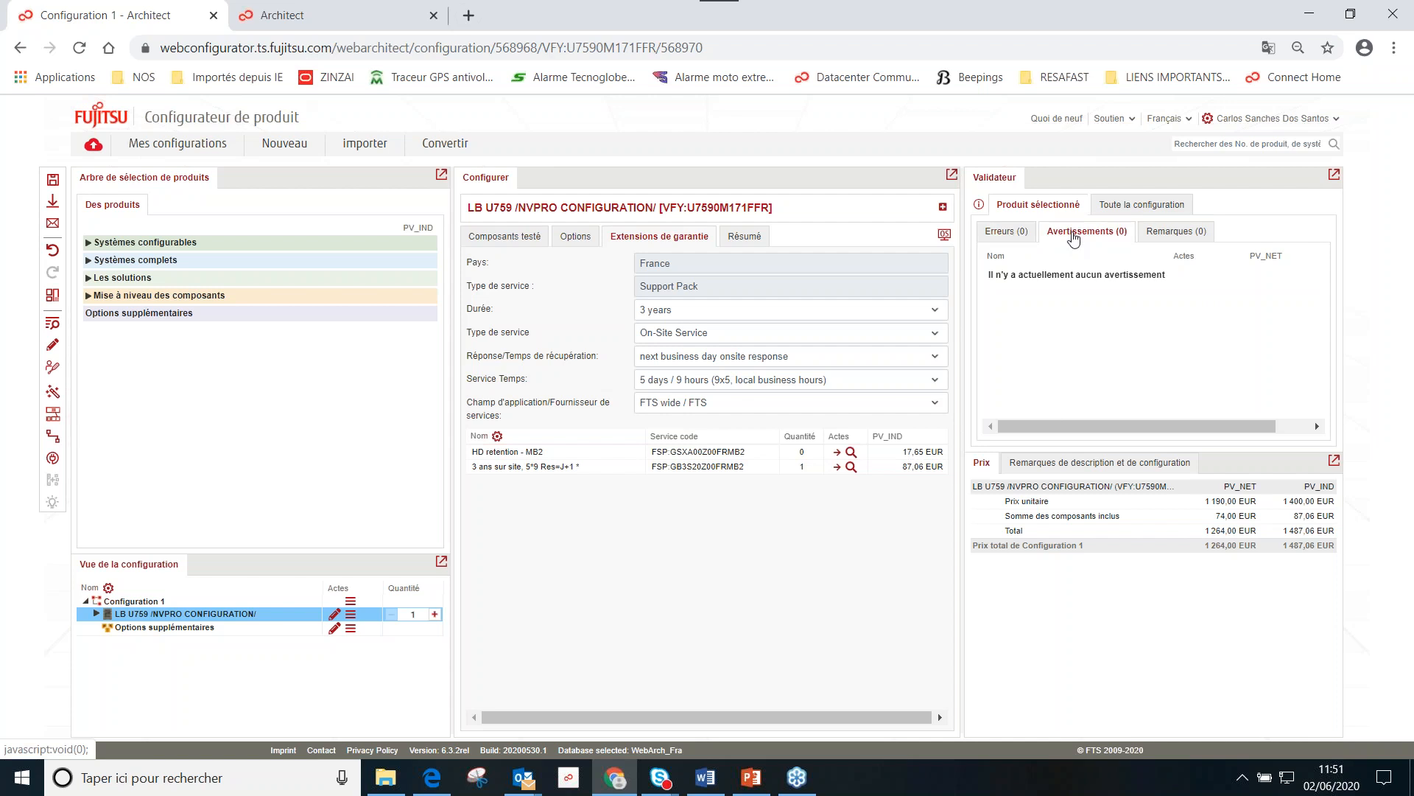
click(751, 239)
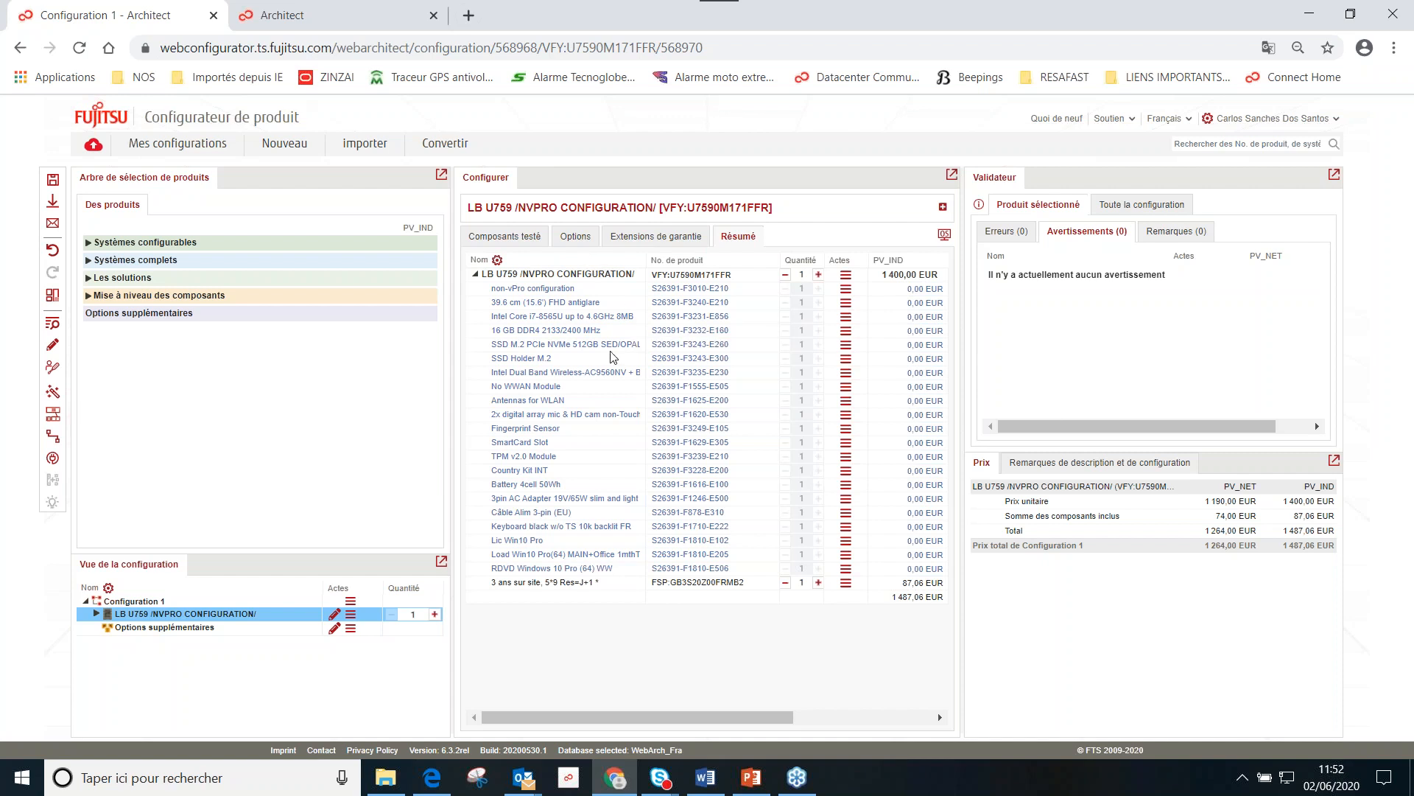
Step: Add two 8 GB DDR4 2133/2400 MHz memory modules from the hardware options and show the summary
click(577, 238)
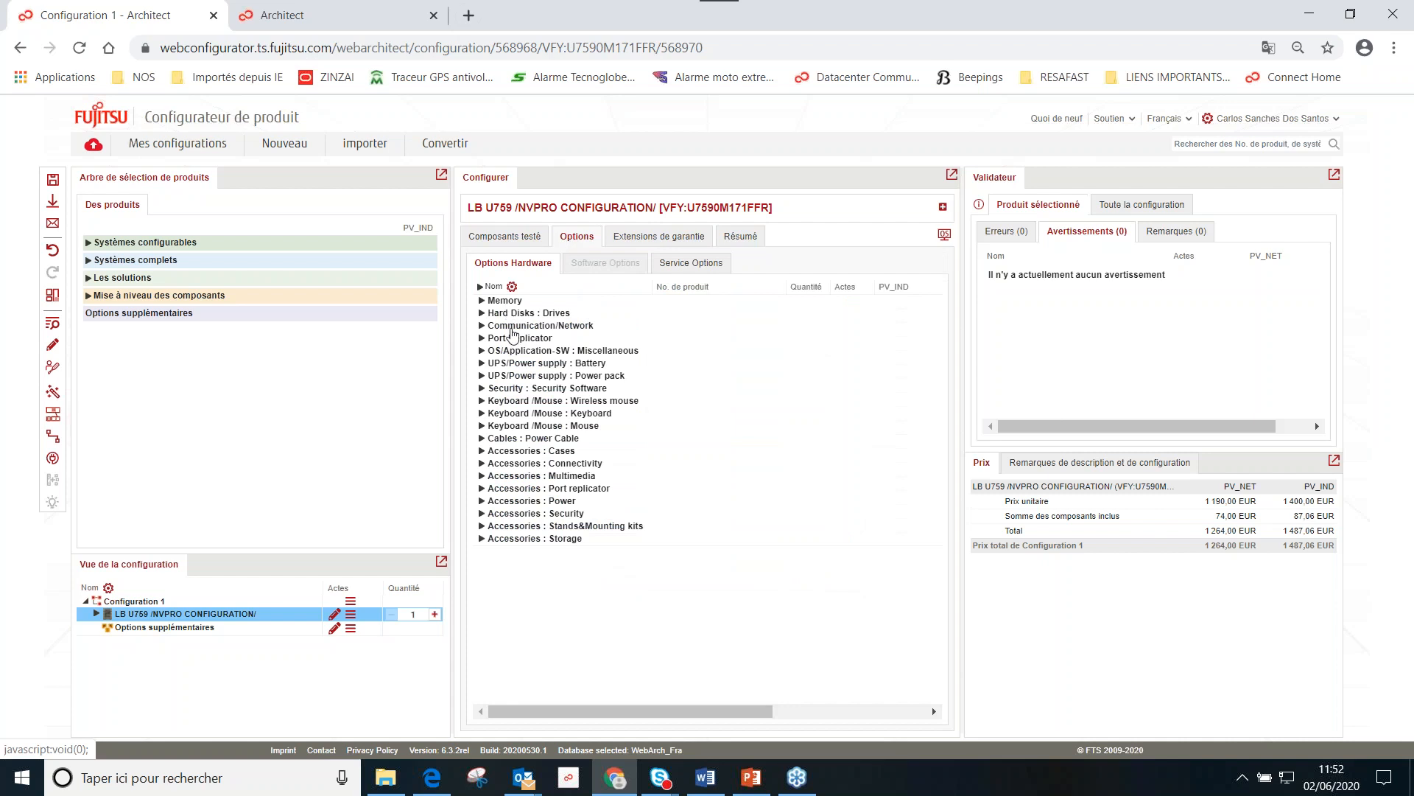
click(487, 302)
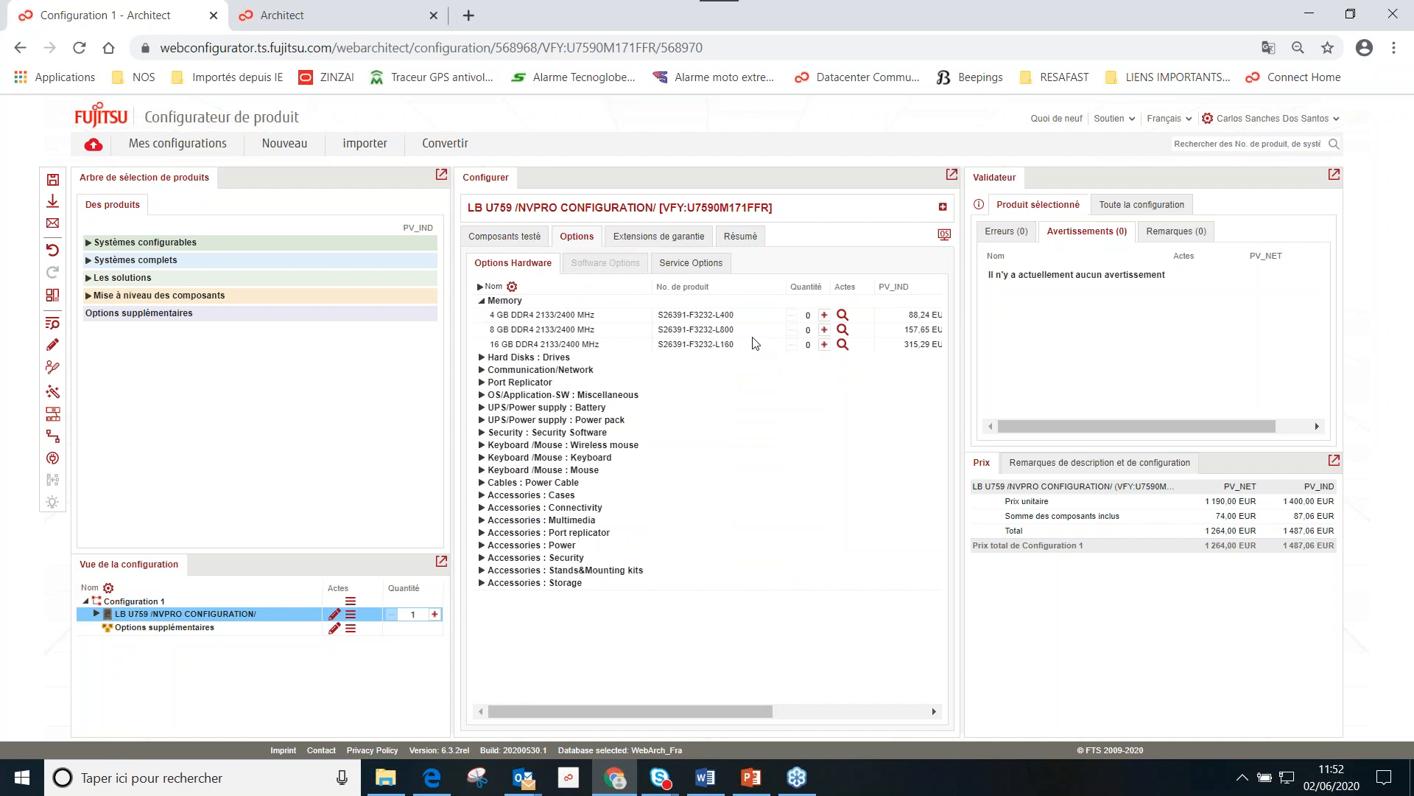
click(824, 331)
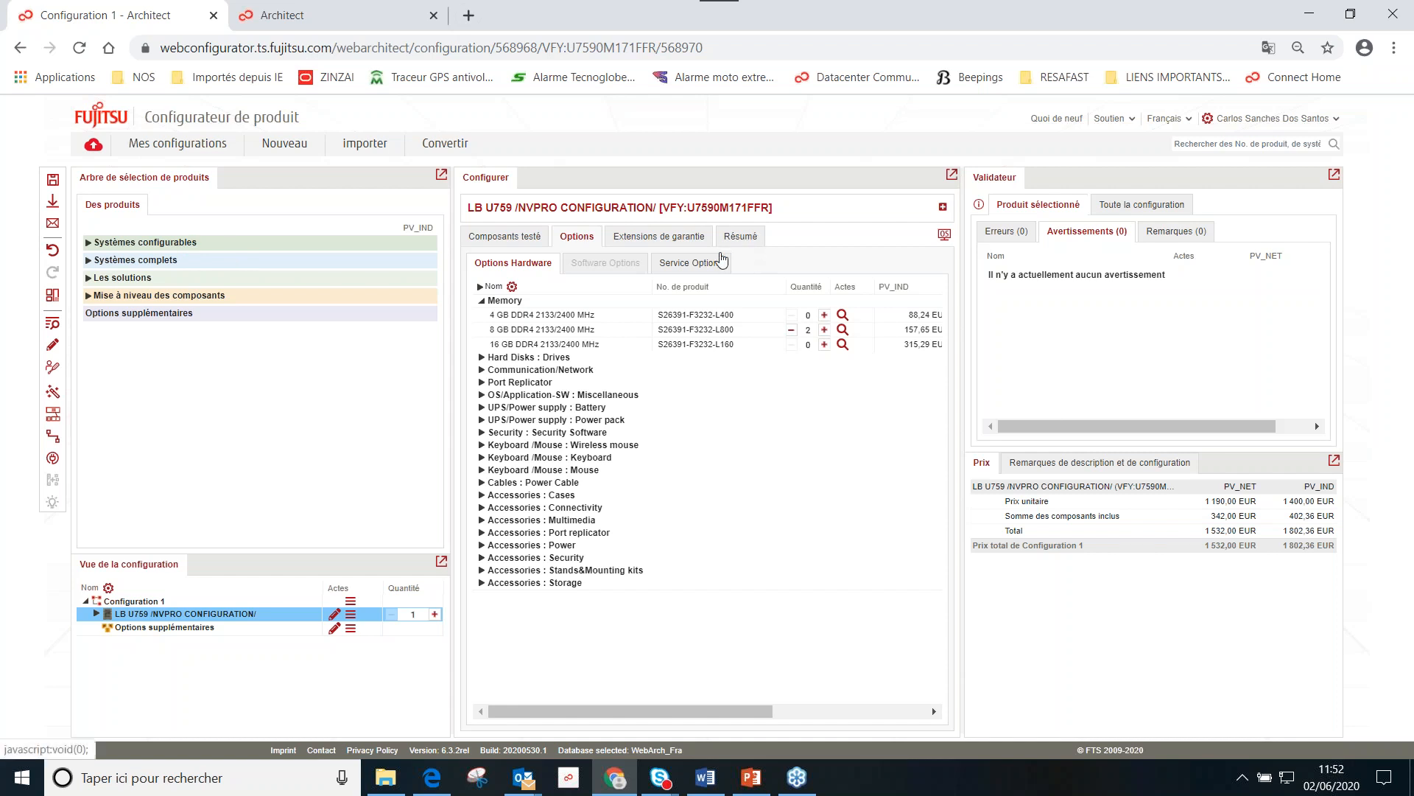
click(739, 236)
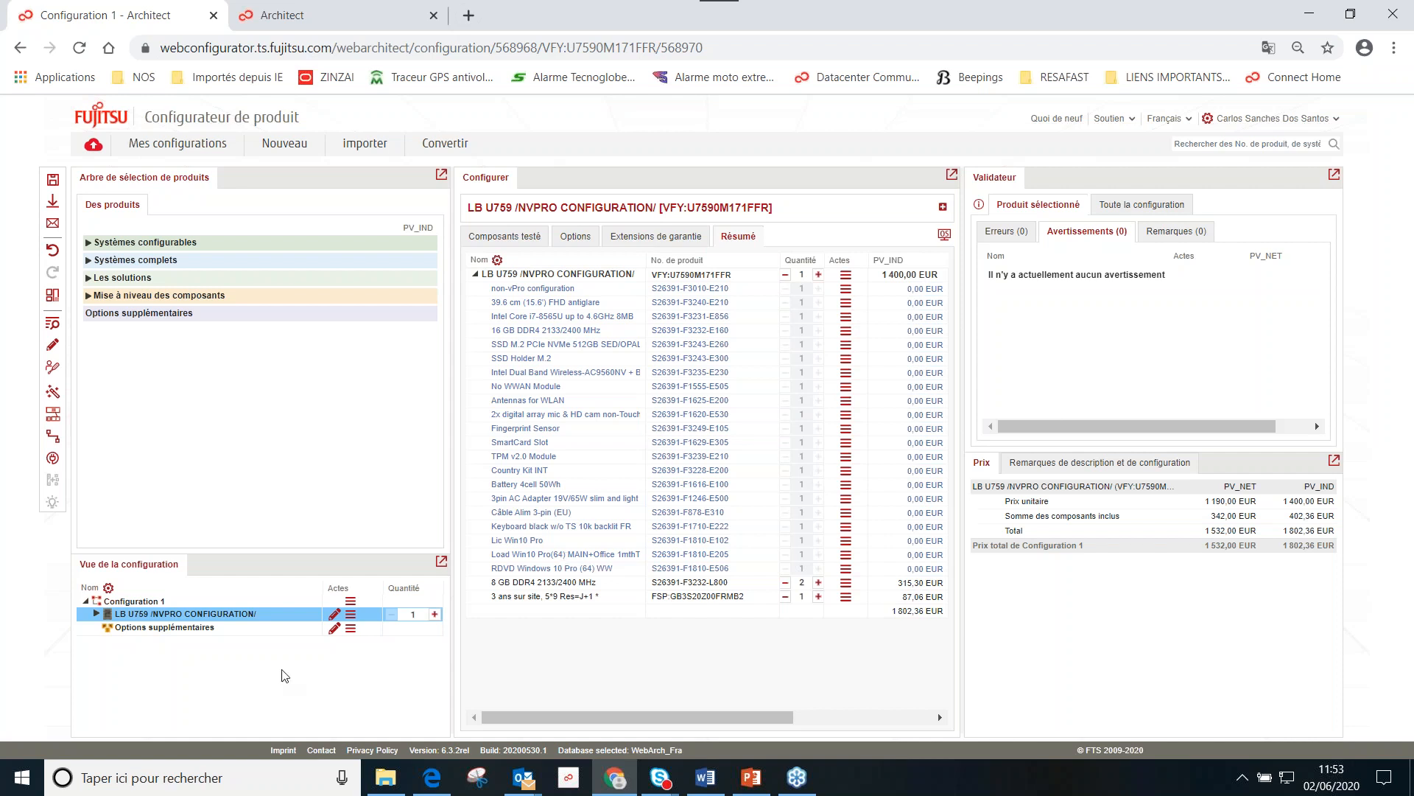
Step: Copy the LB U759 /NVPRO CONFIGURATION/ and paste a duplicate into Configuration 1
click(351, 614)
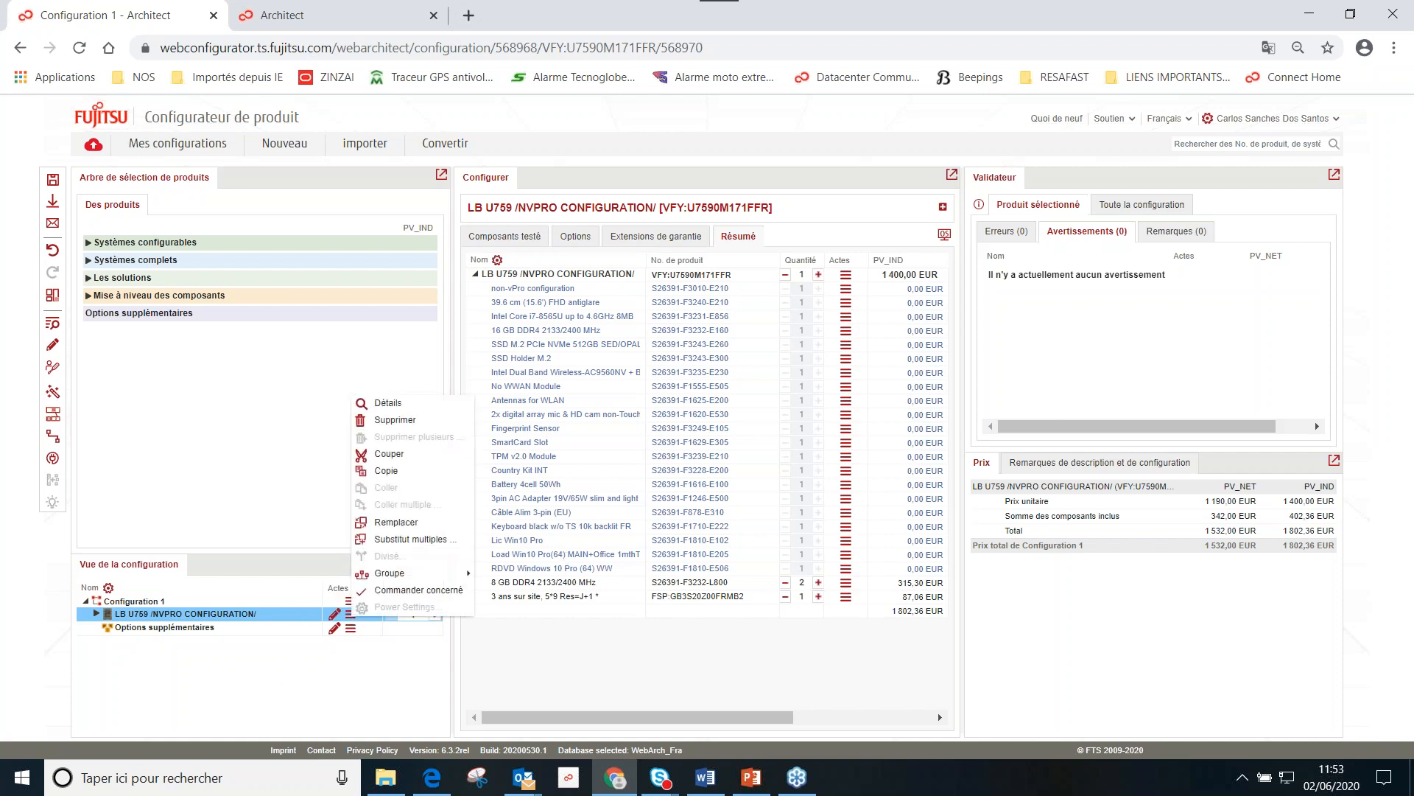
click(385, 472)
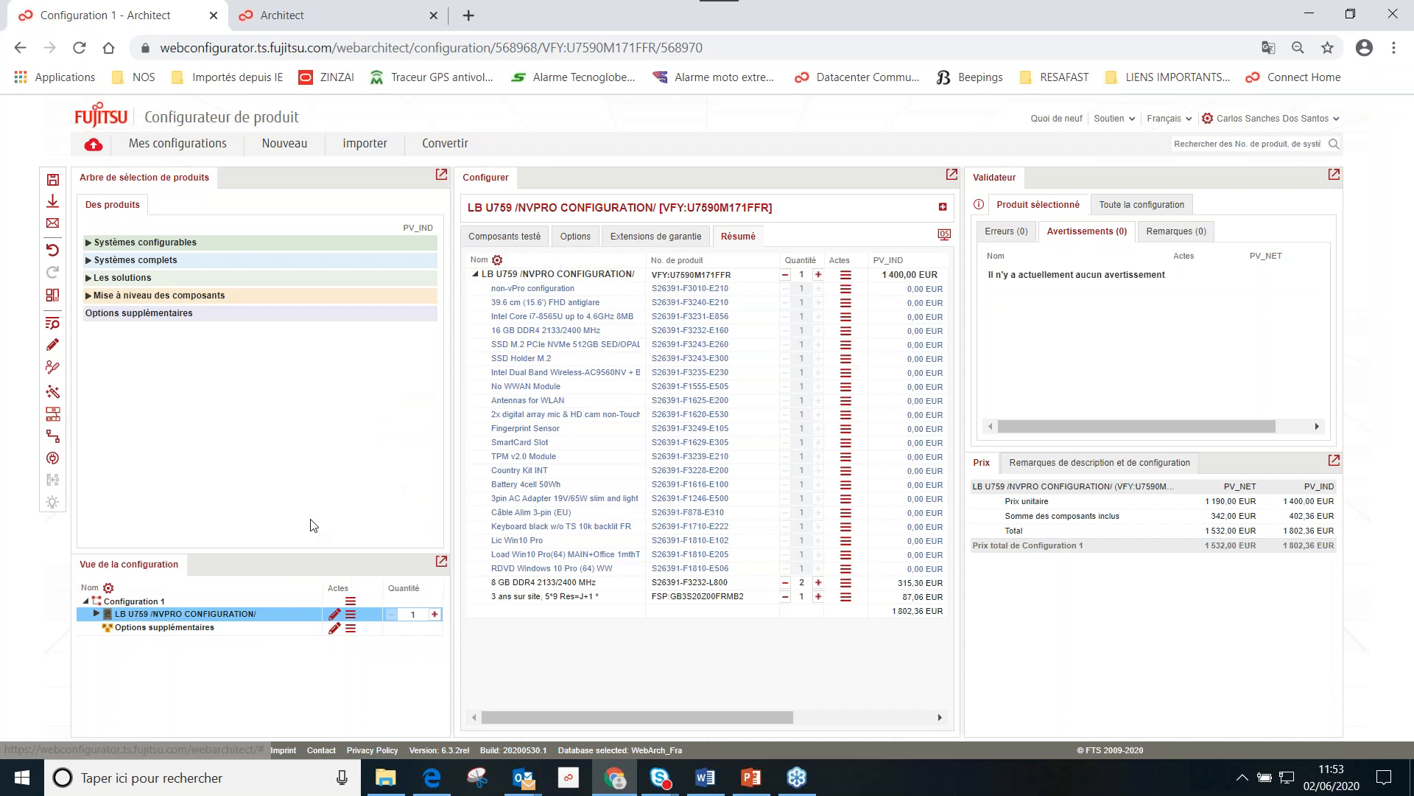
click(150, 602)
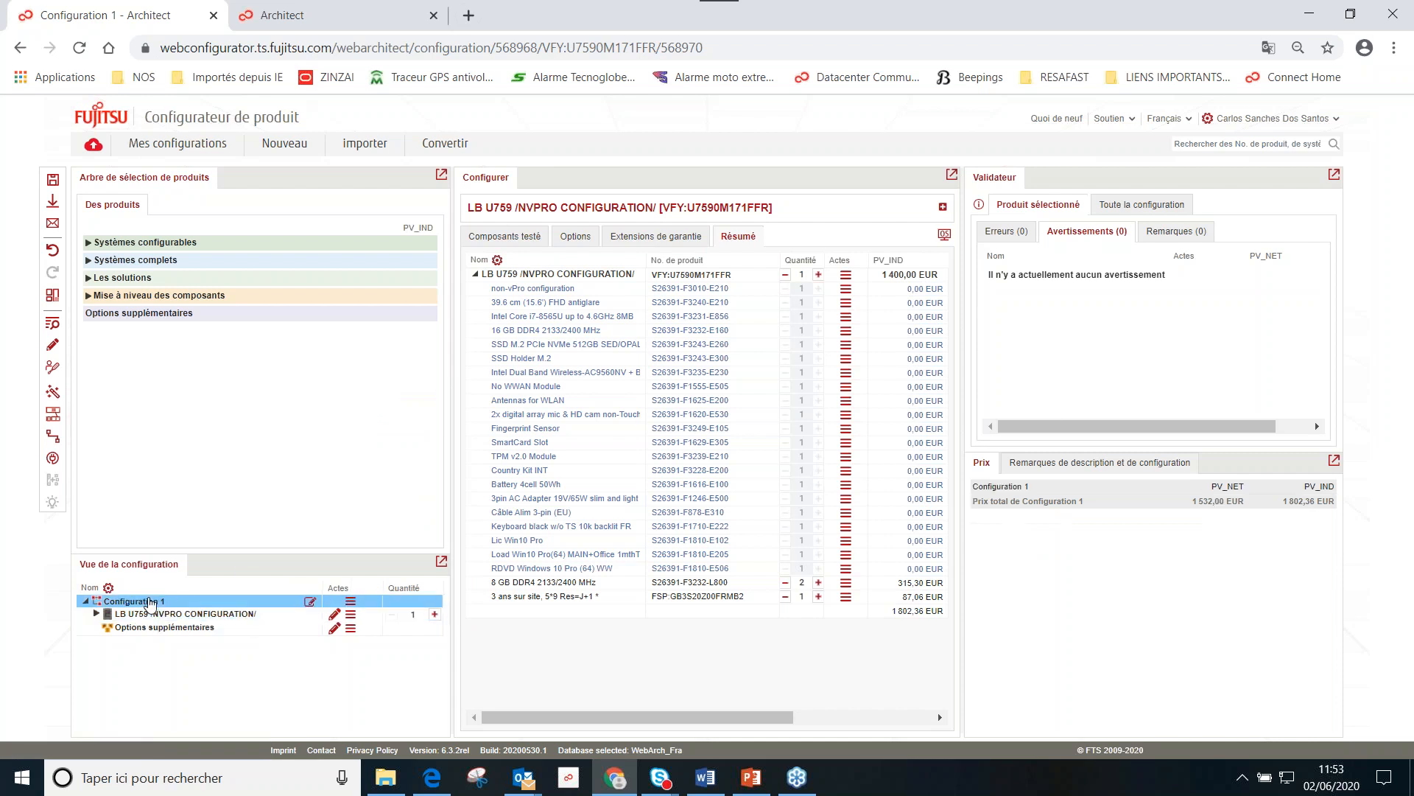
click(352, 603)
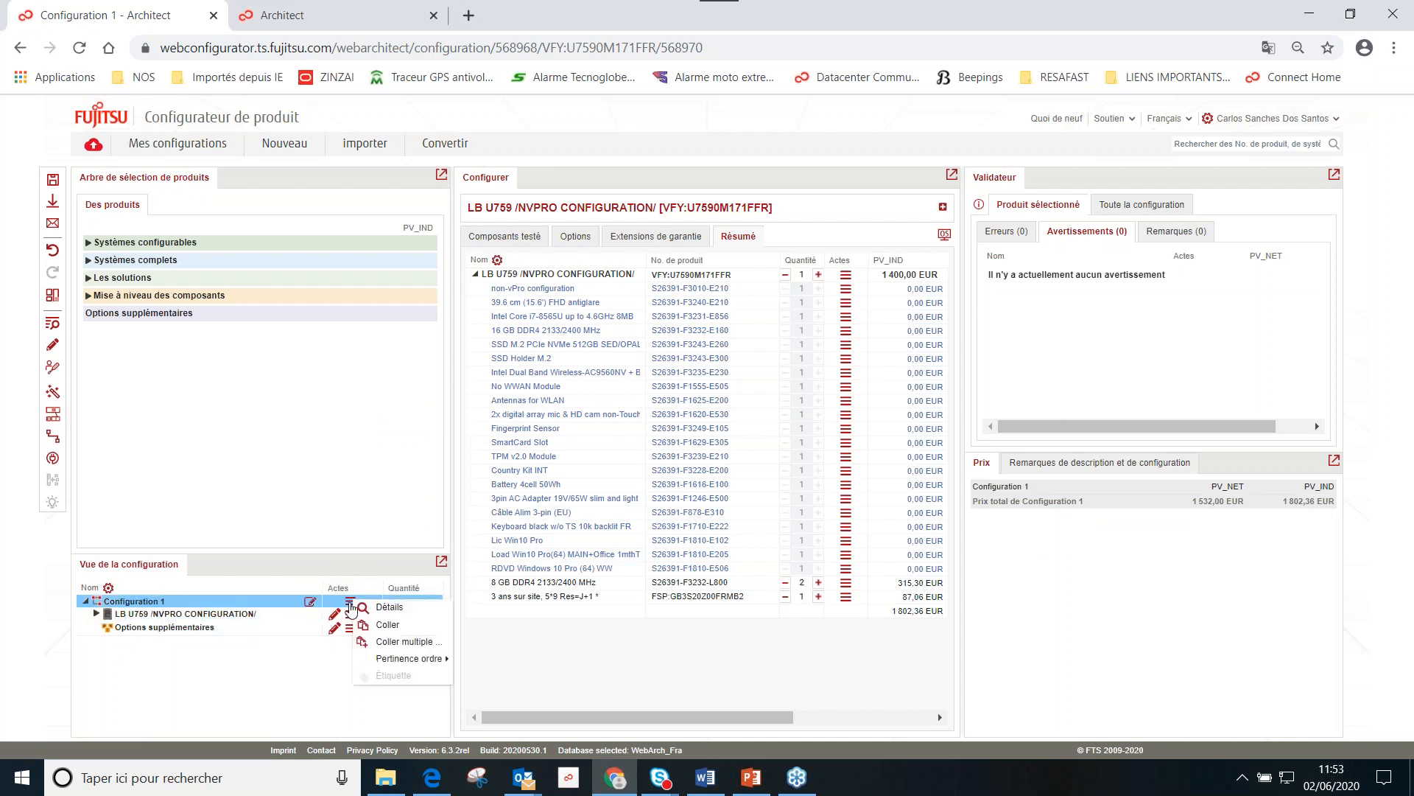
click(379, 642)
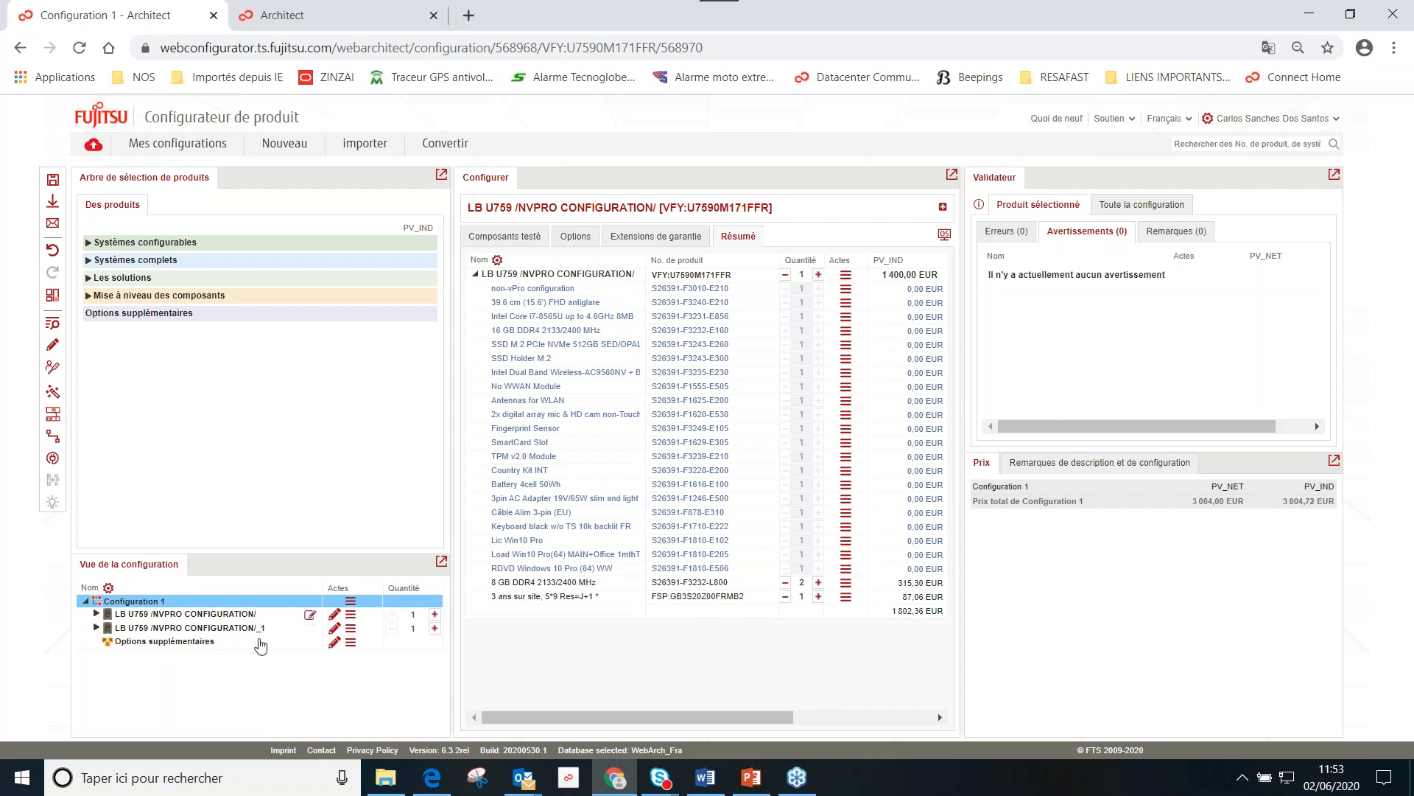
Step: Rename the original LB U759 in the configuration tree as LB U759 /NVPRO CONFIGURATION/ config1
click(310, 614)
text(corfig1)
key(Return)
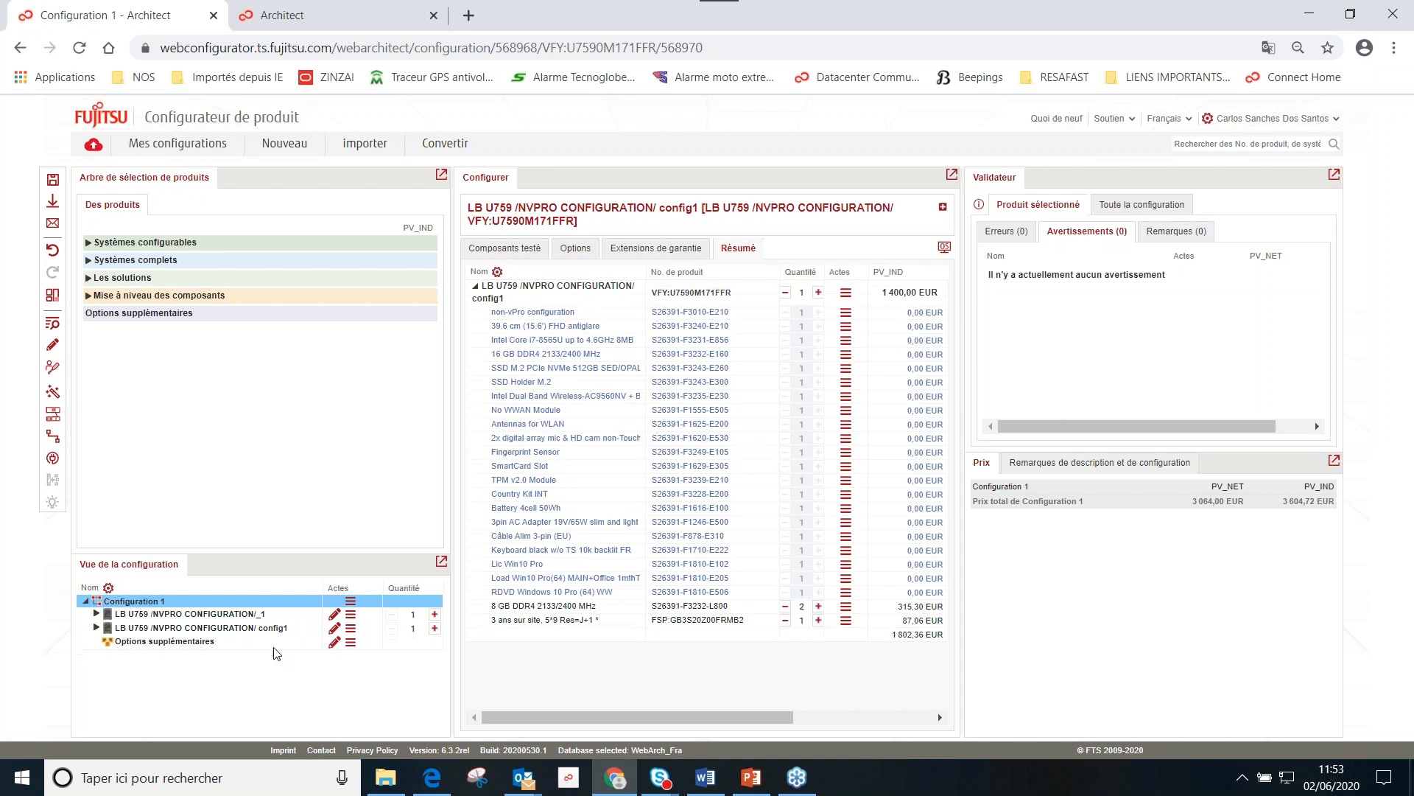
Step: Rename the duplicated LB U759 in the configuration tree as LB U759 /NVPRO CONFIGURATION/ config2 and inspect its component list
right_click(273, 611)
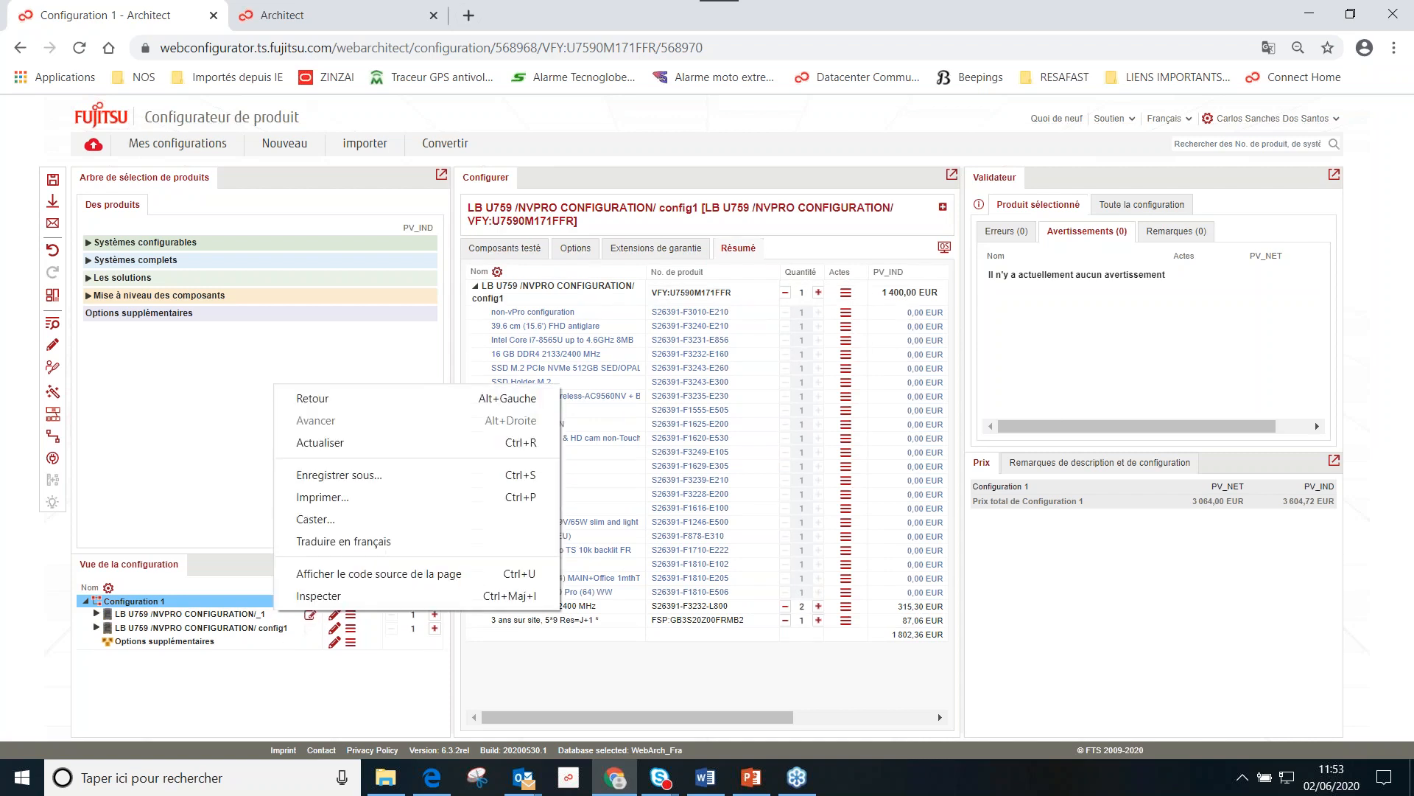
click(310, 615)
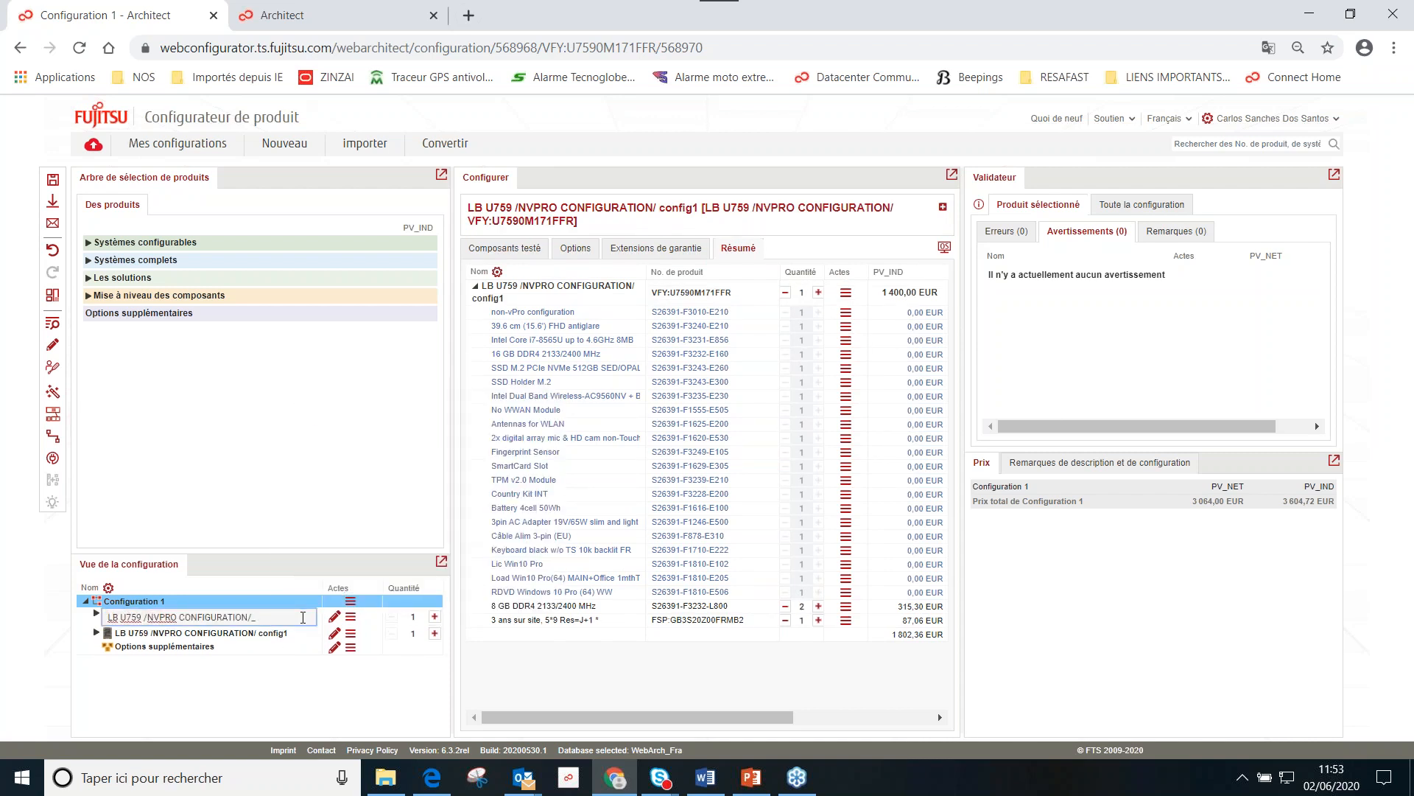
text(corfig2)
key(Return)
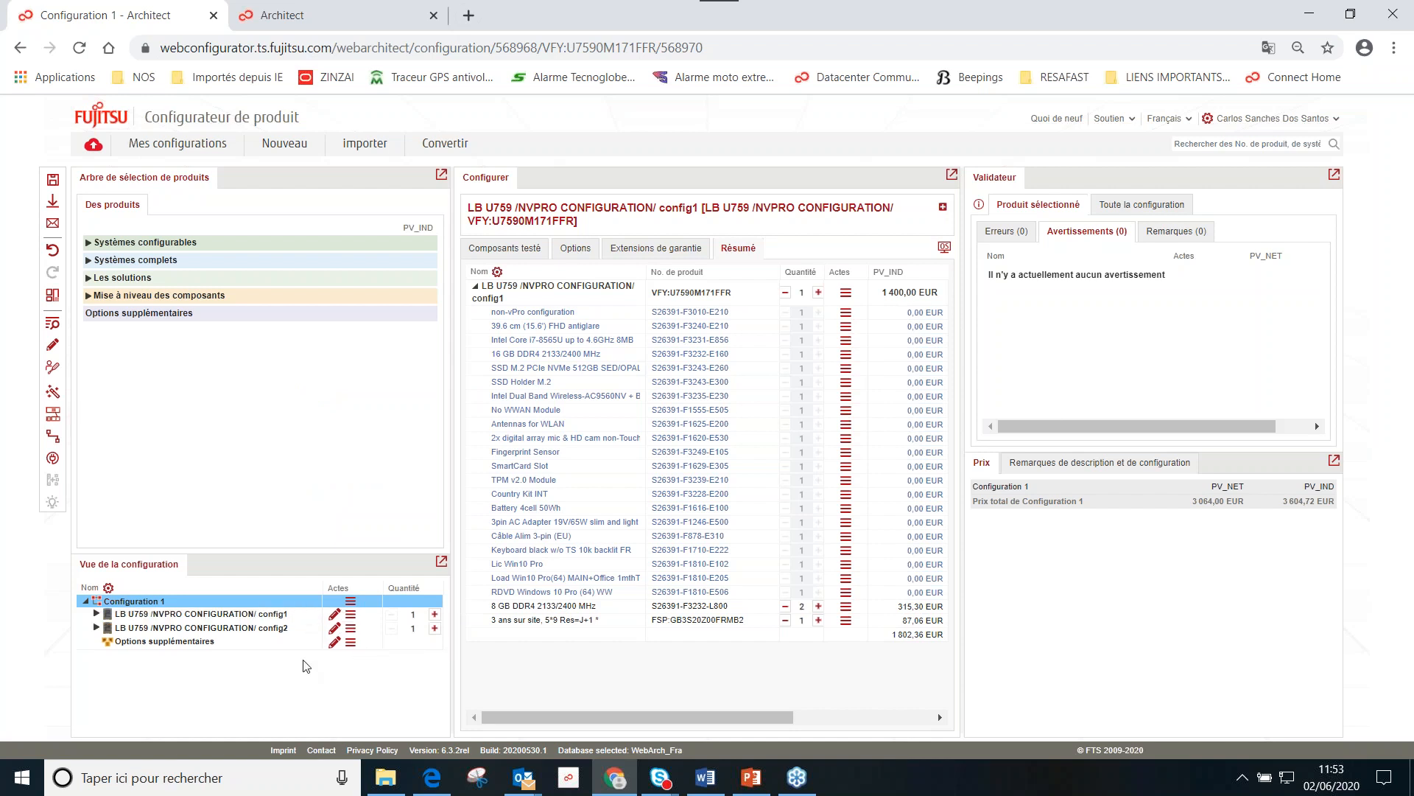
click(96, 628)
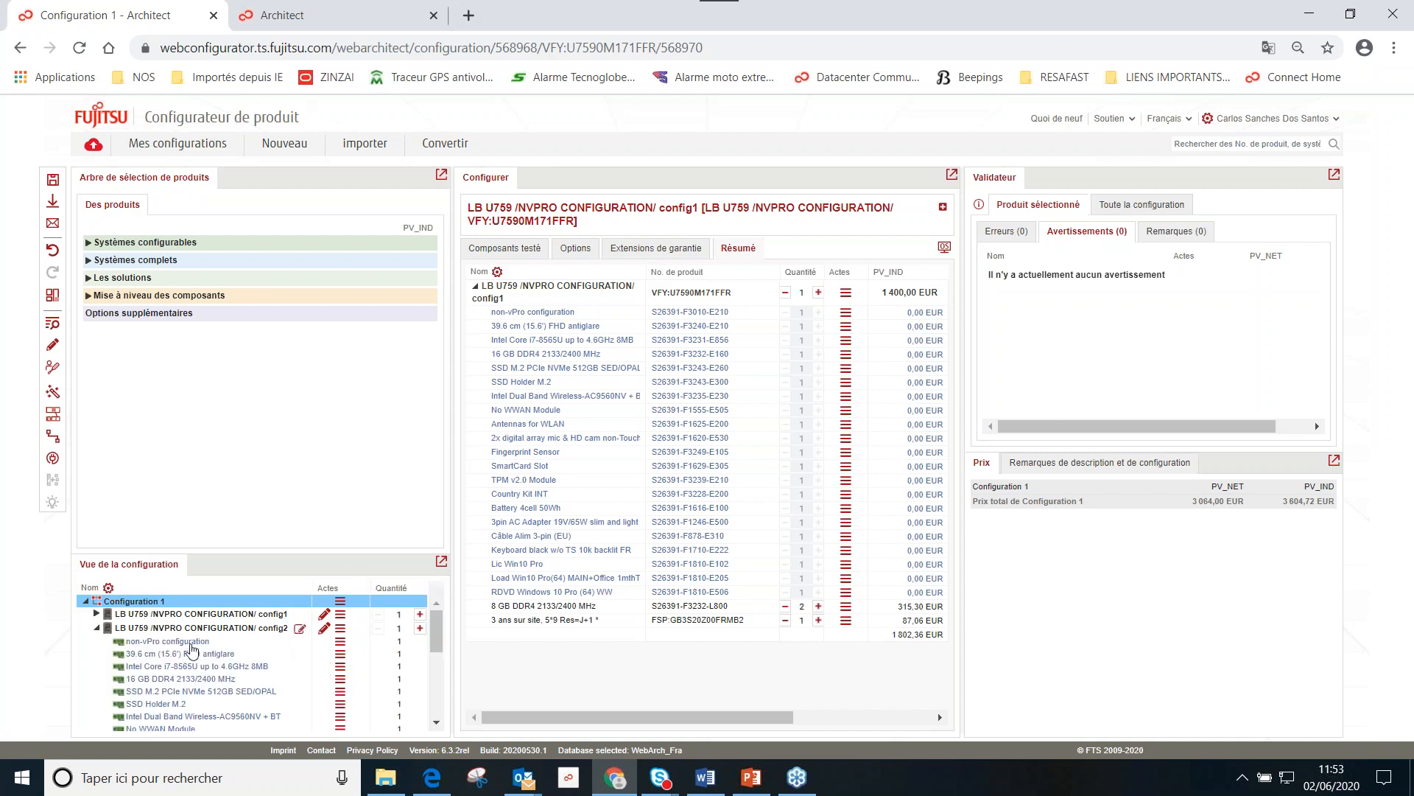
click(97, 628)
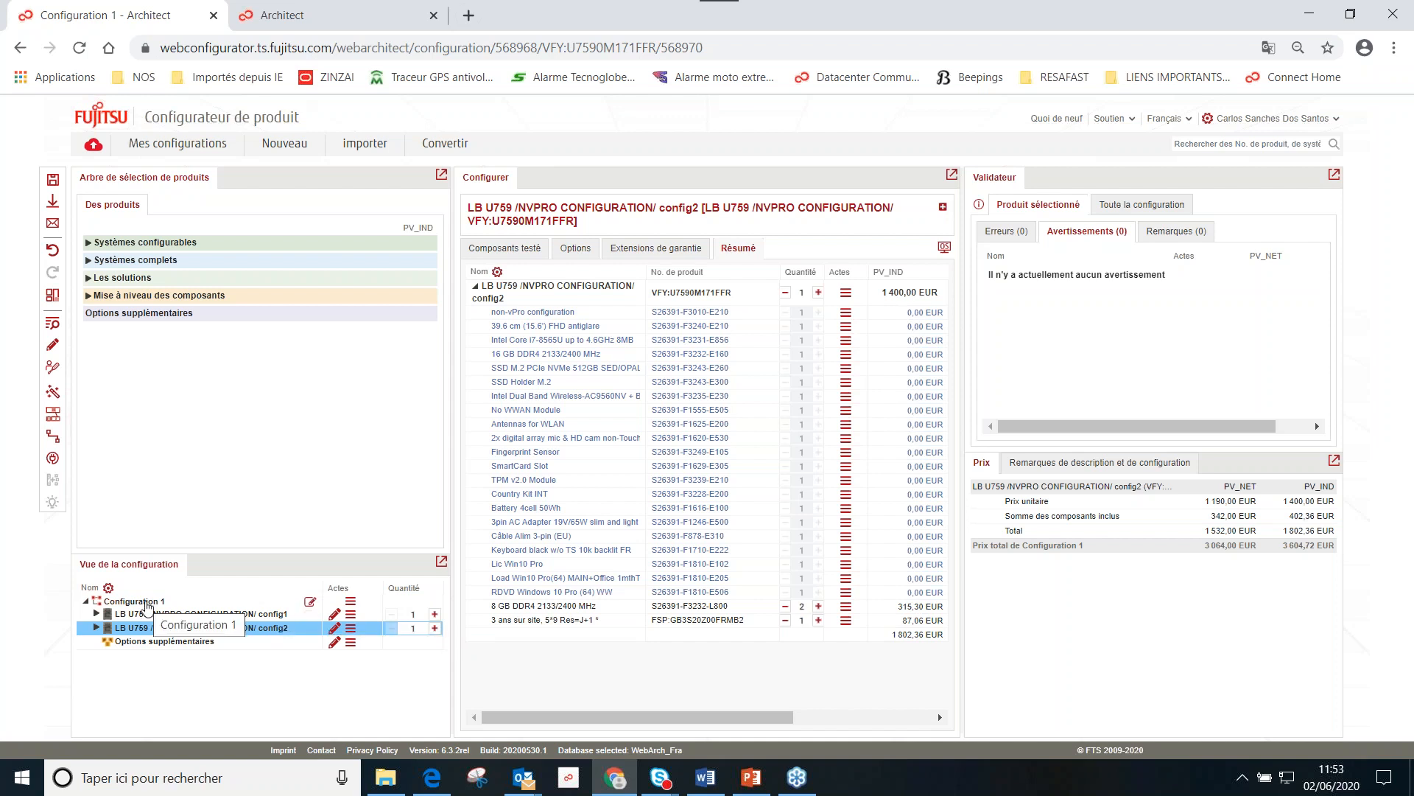
Step: Save Configuration 1 under the new name TOTAL-MDSI-CS-U759-V1
click(310, 602)
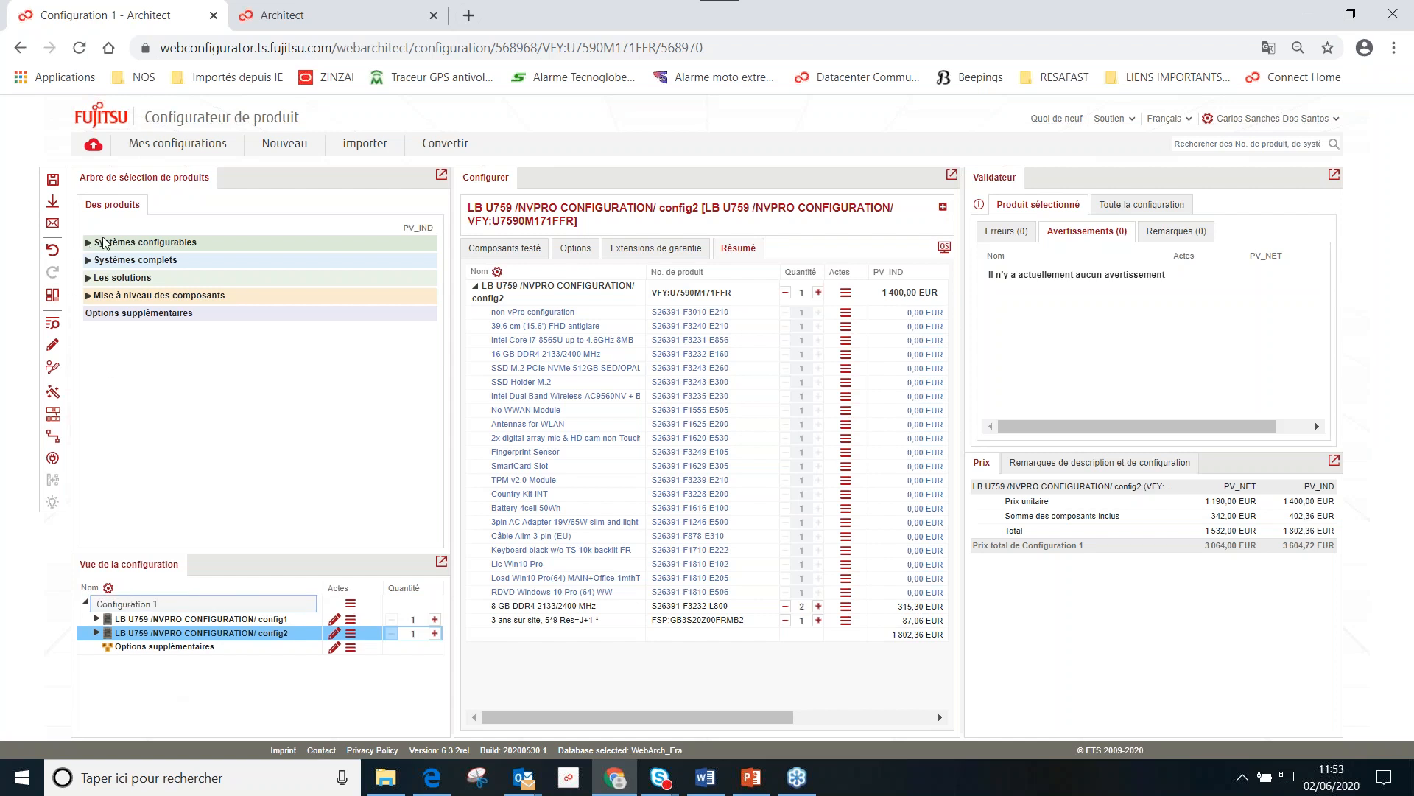
click(187, 367)
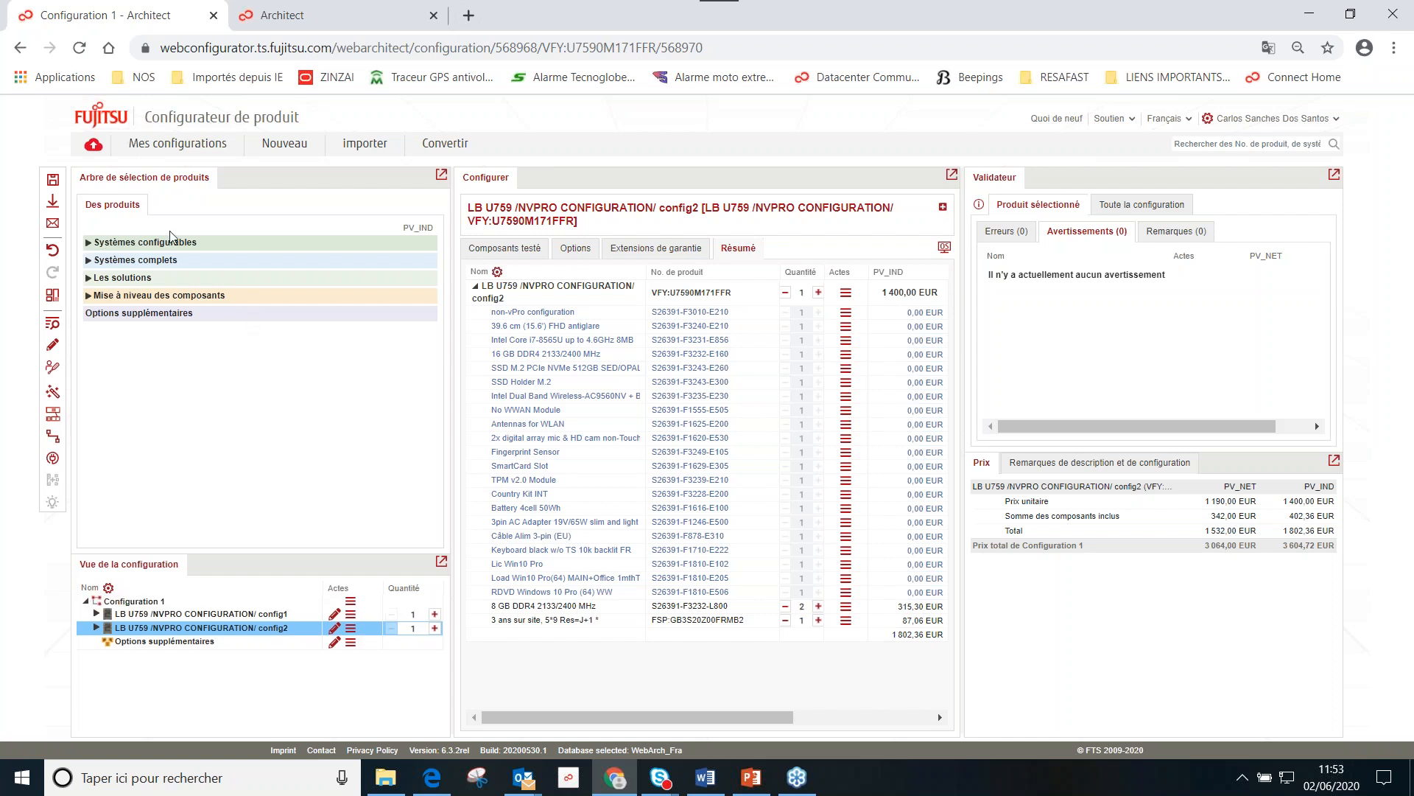
click(53, 186)
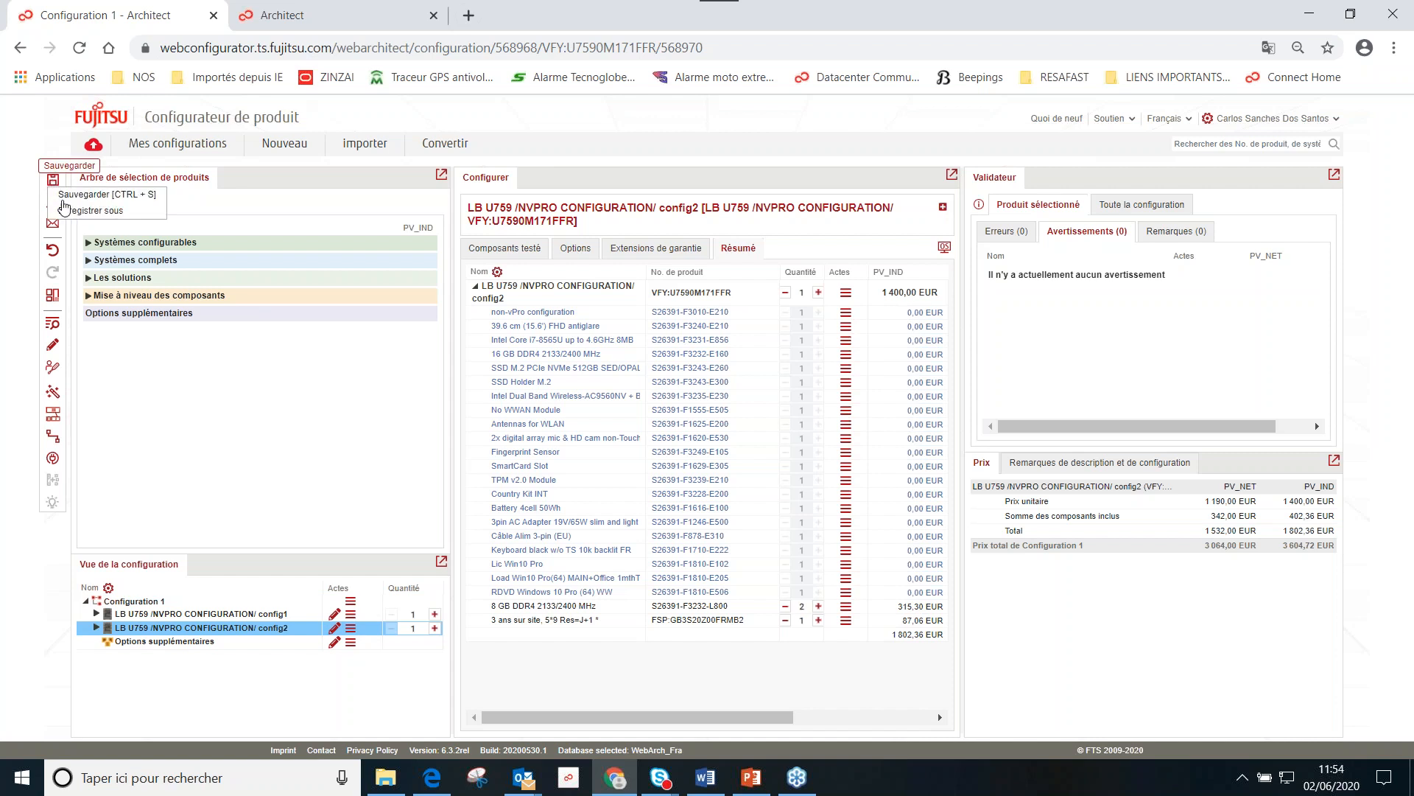
click(103, 212)
drag(472, 214, 399, 213)
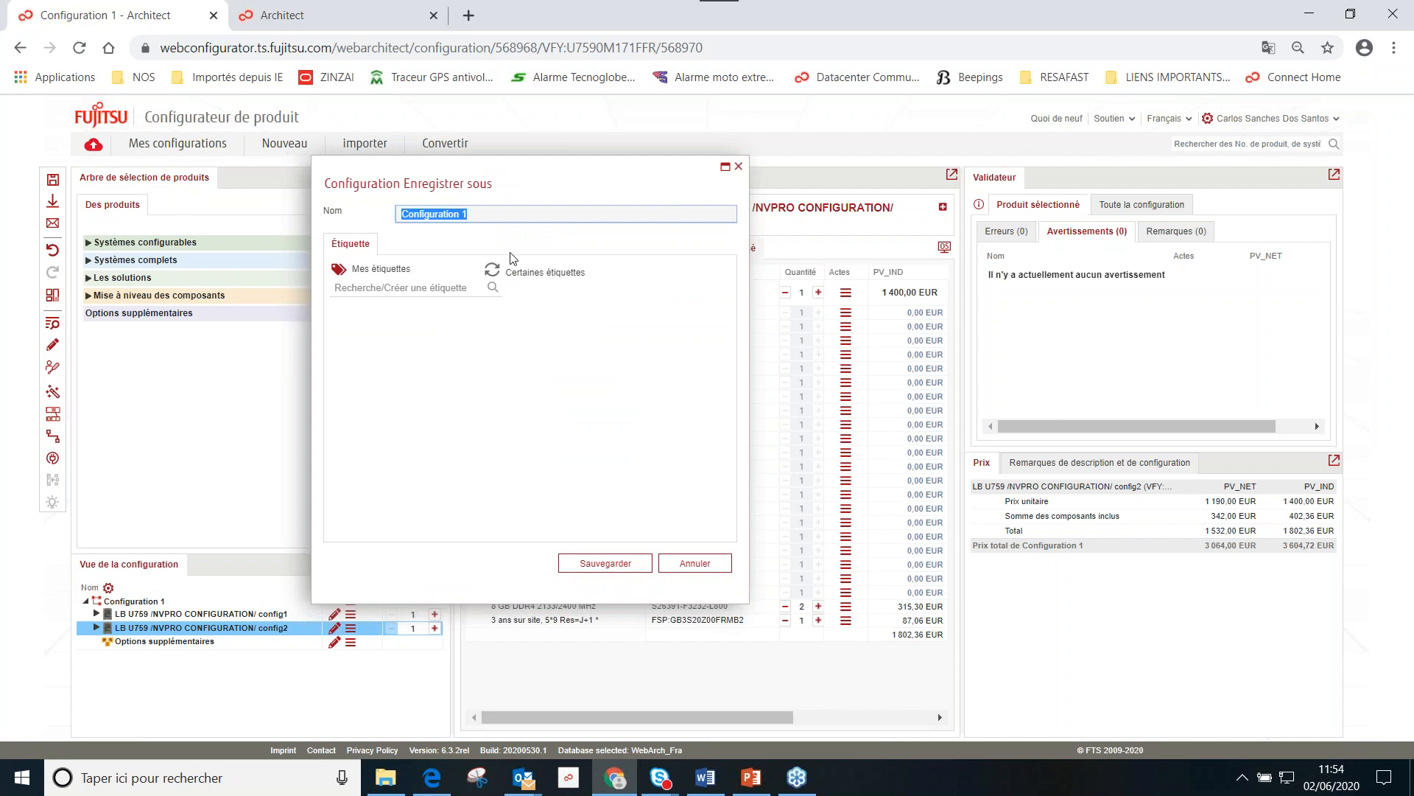
text(total)
key(BackSpace)
key(BackSpace)
key(BackSpace)
text(TOTAL-MDSI-CS-U759-V1)
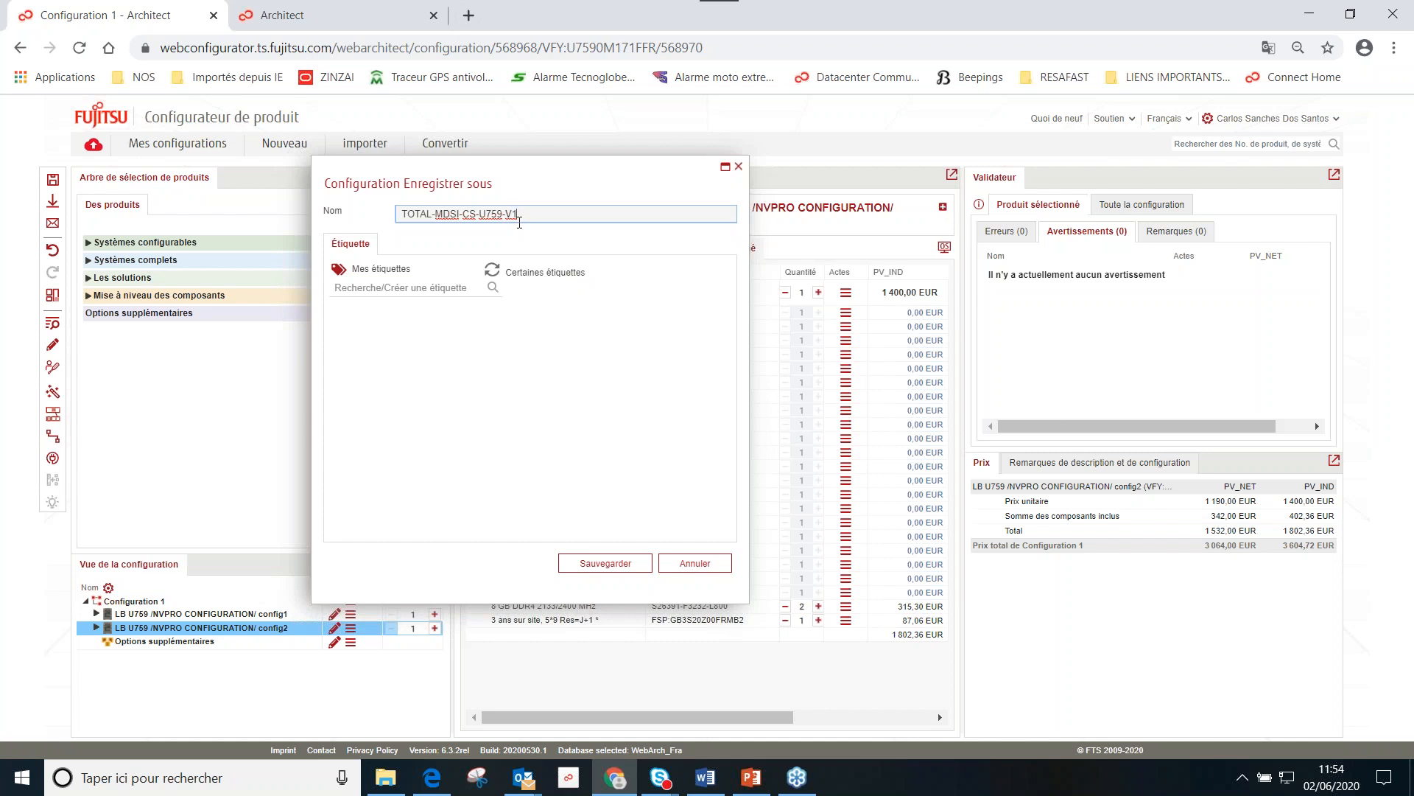
click(602, 561)
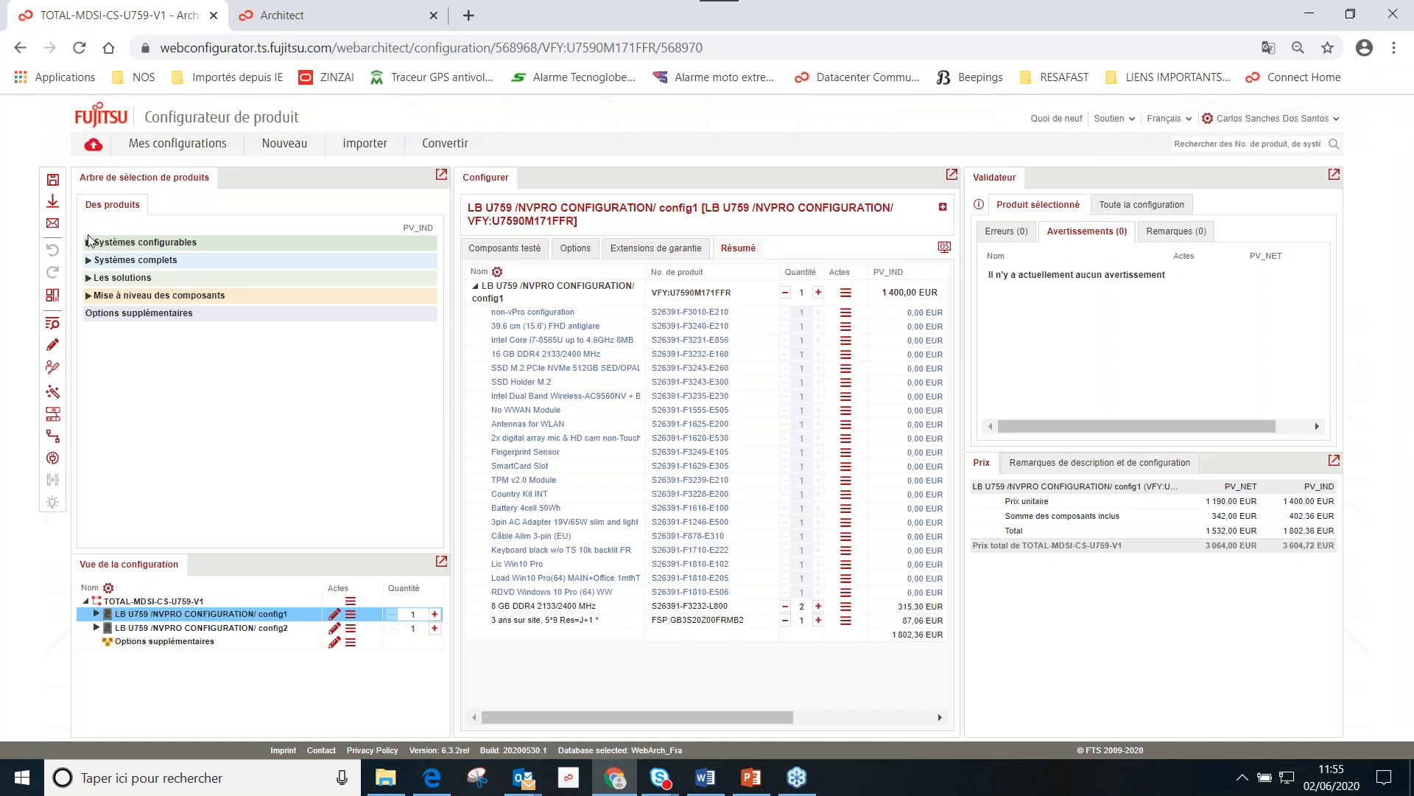
Step: Go to the list of saved configurations and reopen TOTAL-MDSI-CS-U759-V1
click(53, 182)
click(214, 147)
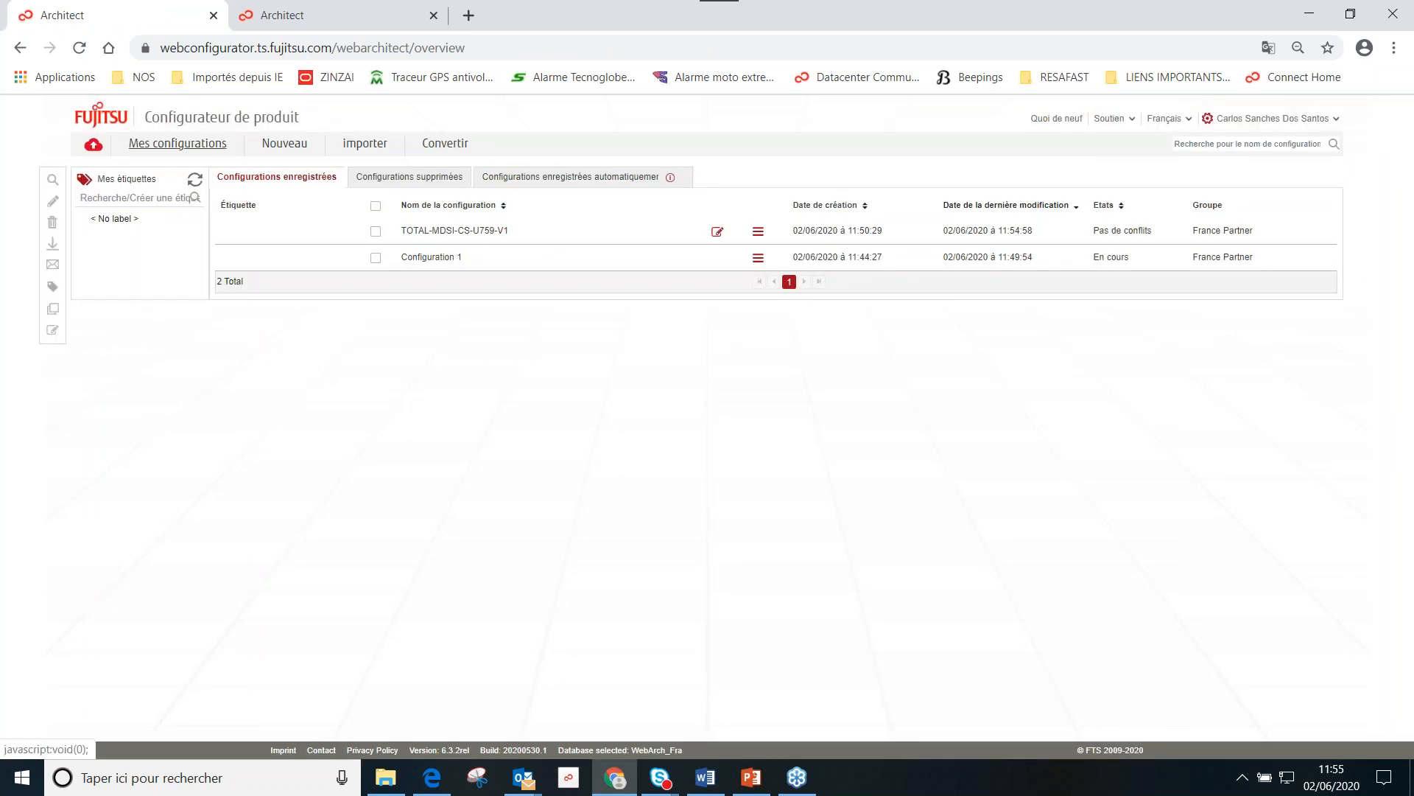
click(451, 231)
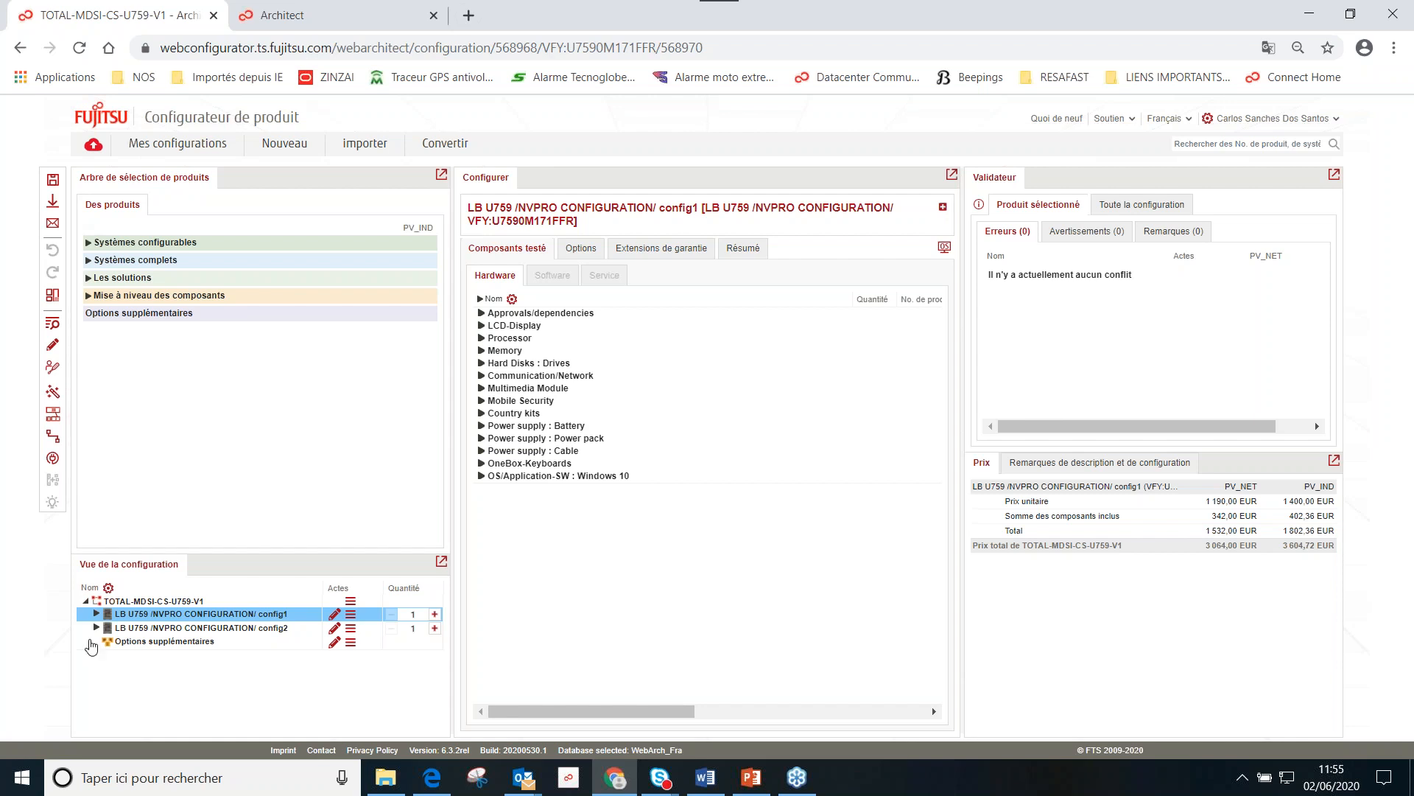
click(52, 204)
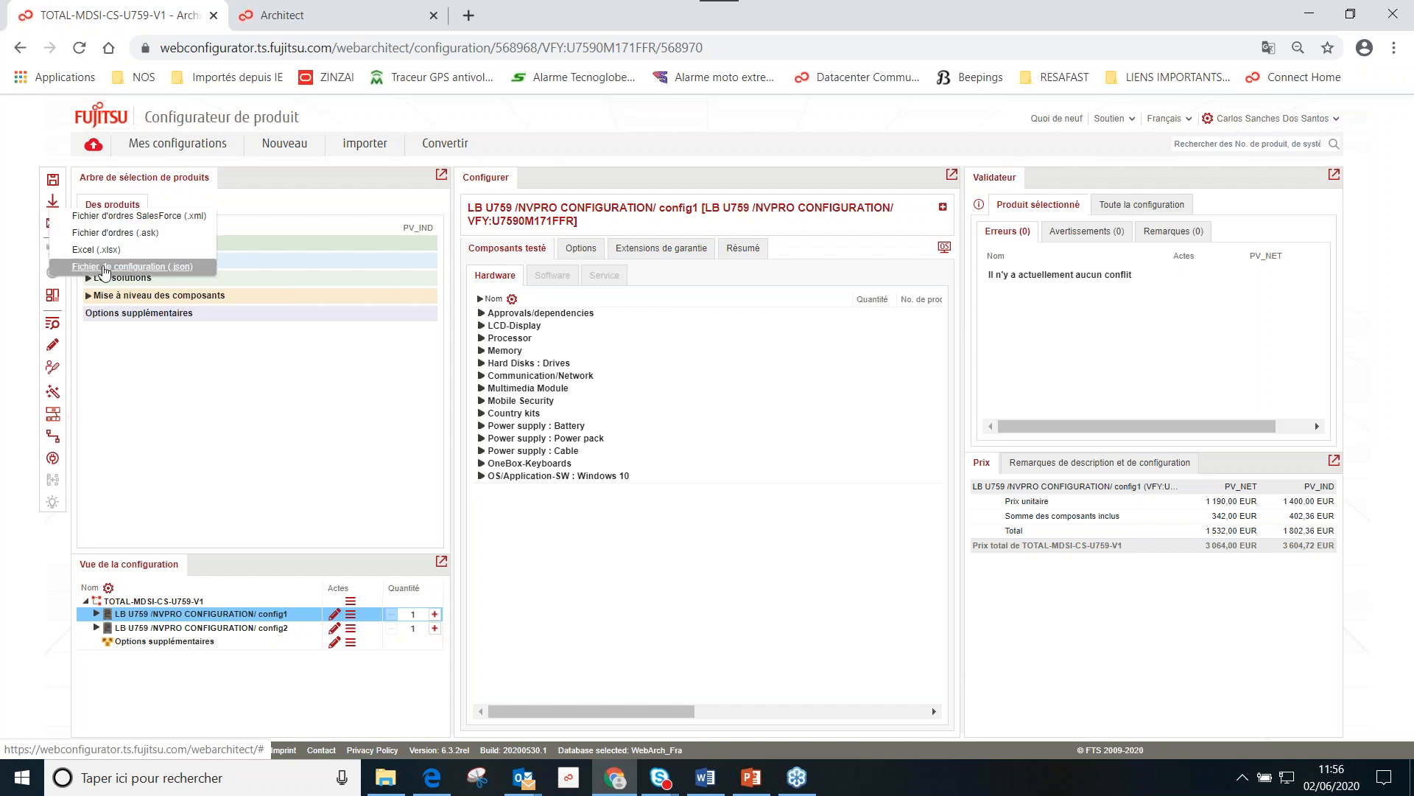
click(104, 267)
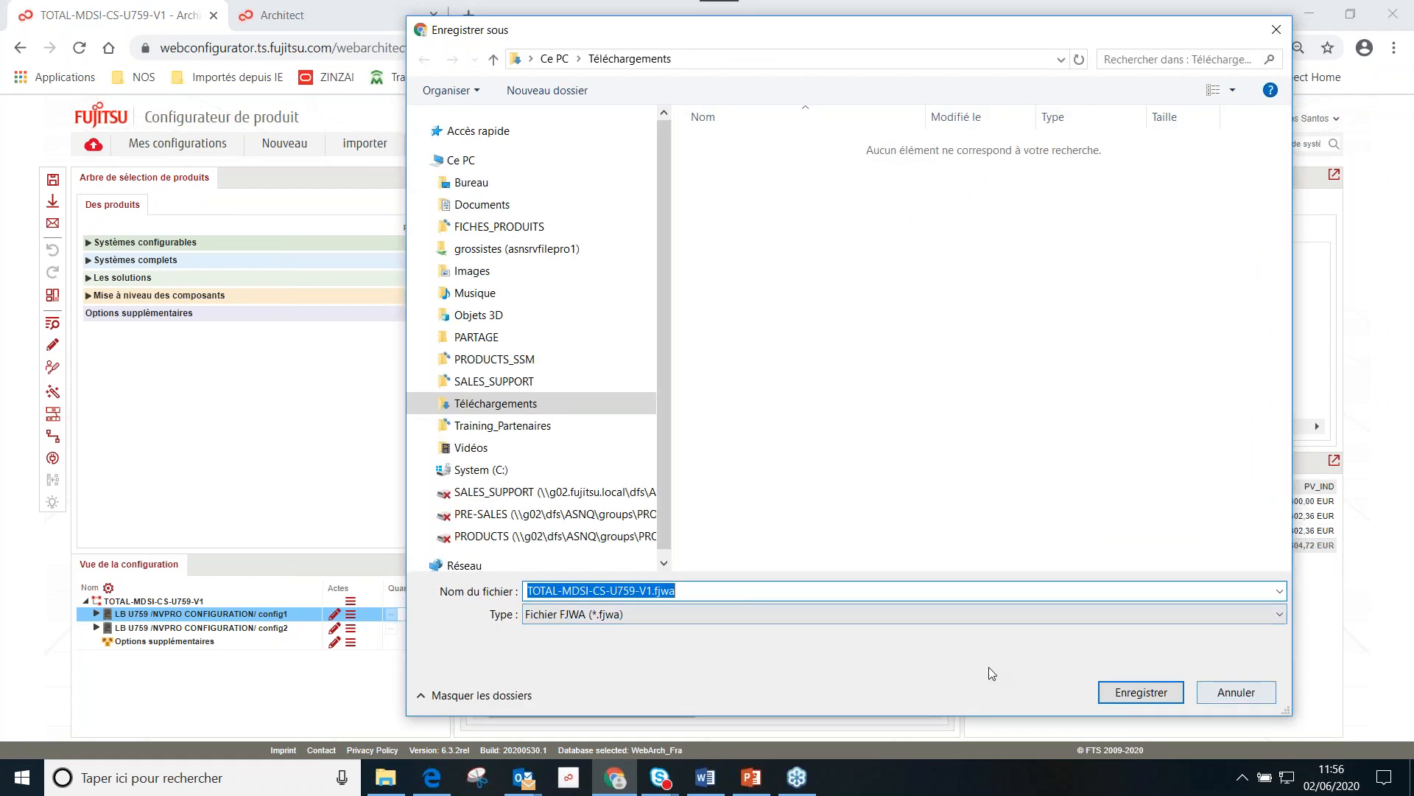
click(1236, 696)
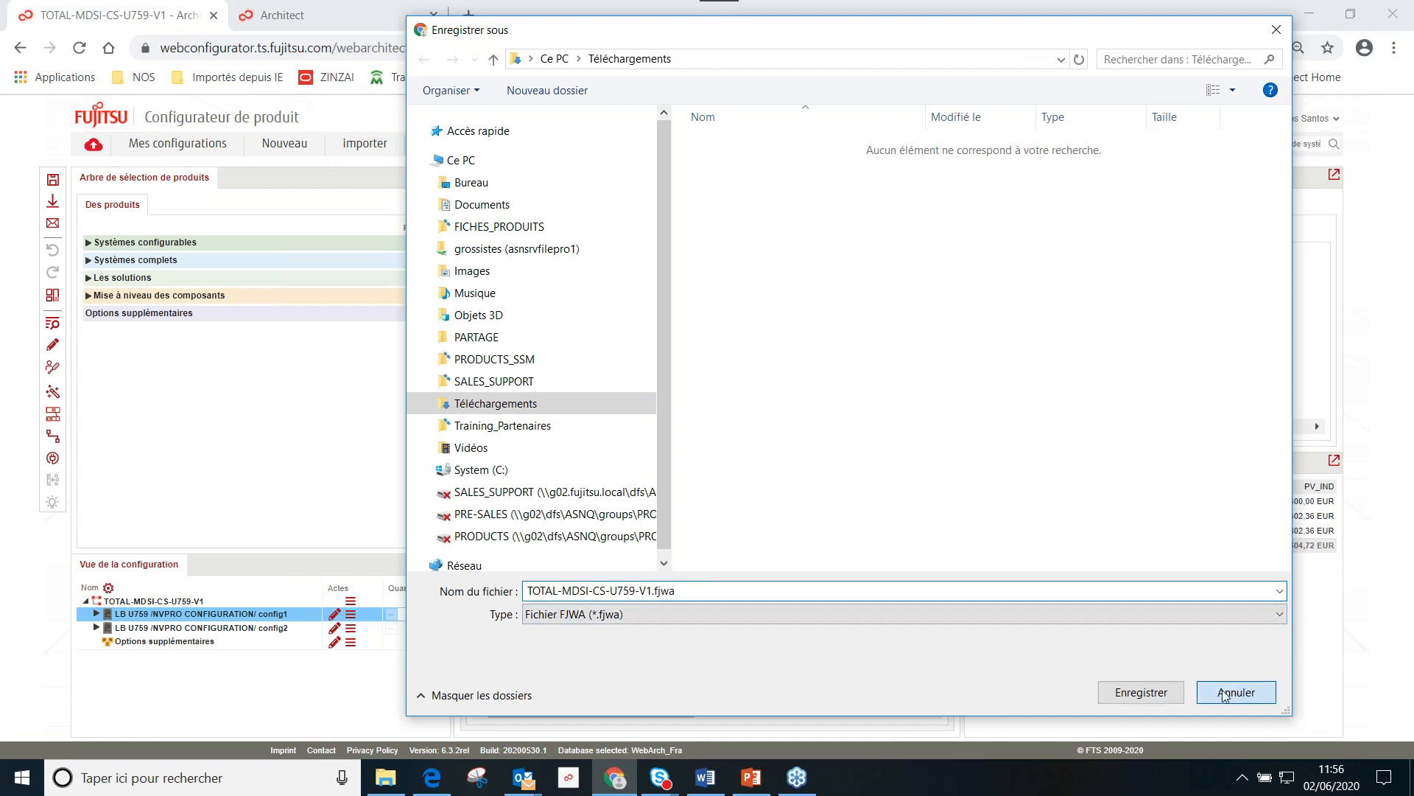
Step: Email the configuration with CONFIG TOTAL added to the message and the .ask, .xlsx, .xml and .json files attached
click(53, 225)
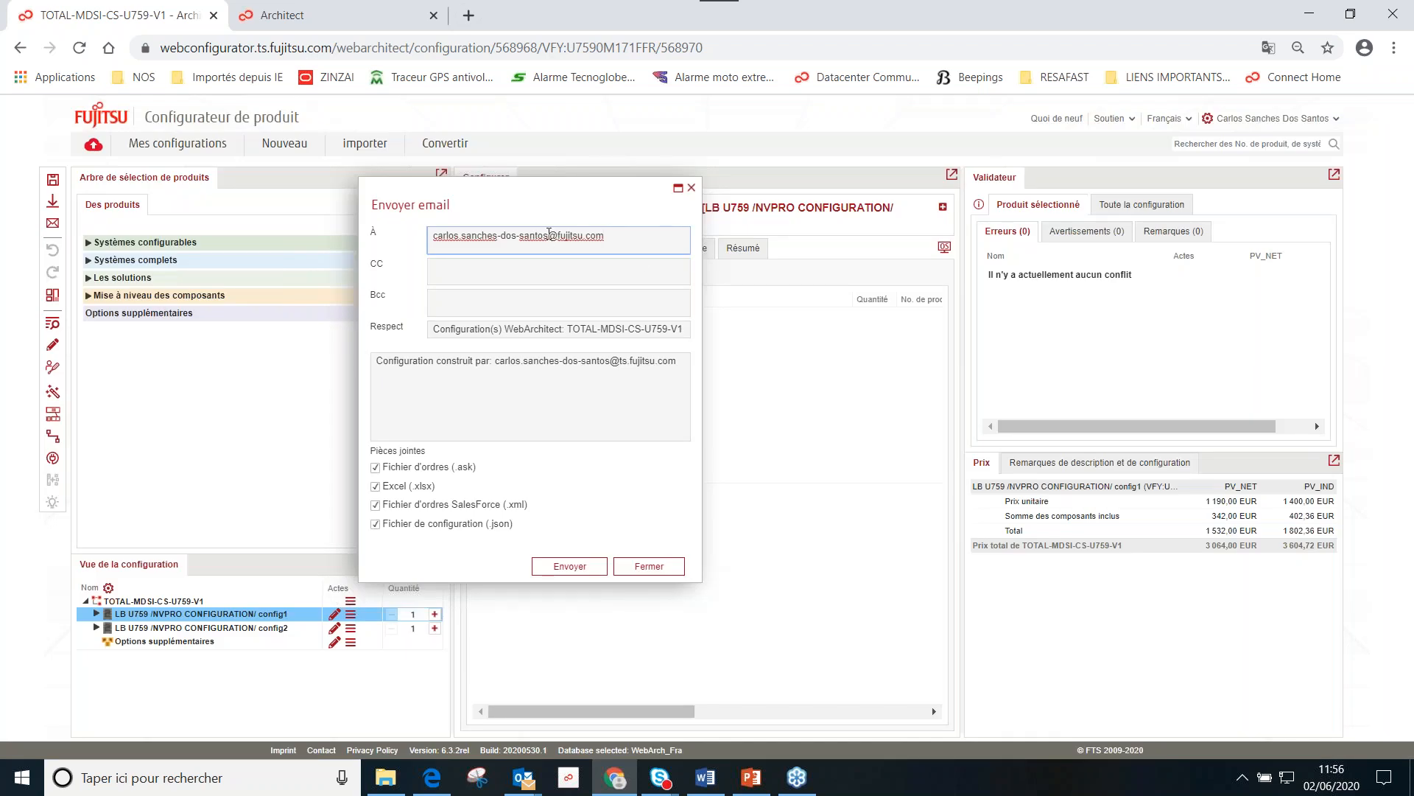
drag(641, 243, 364, 234)
click(616, 252)
click(383, 375)
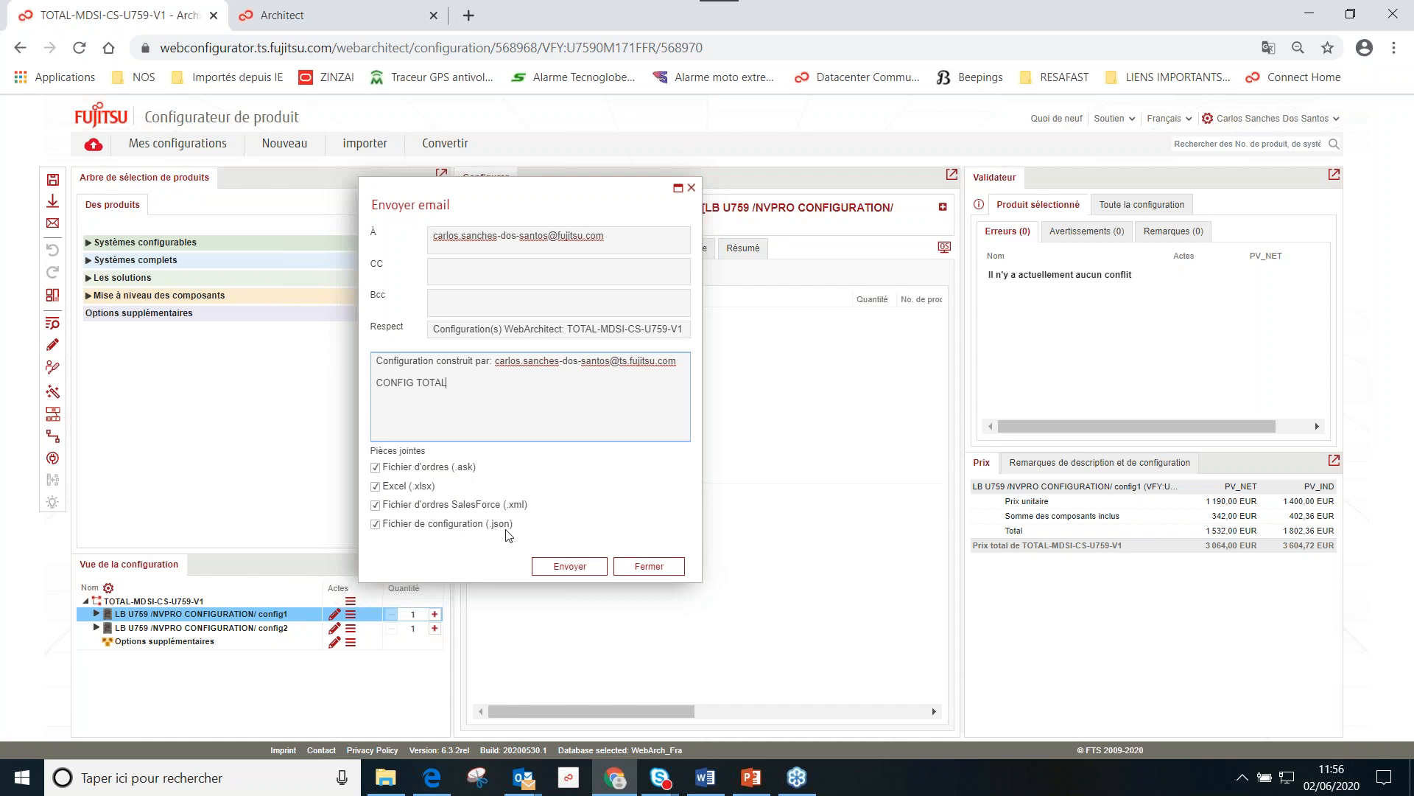
click(571, 567)
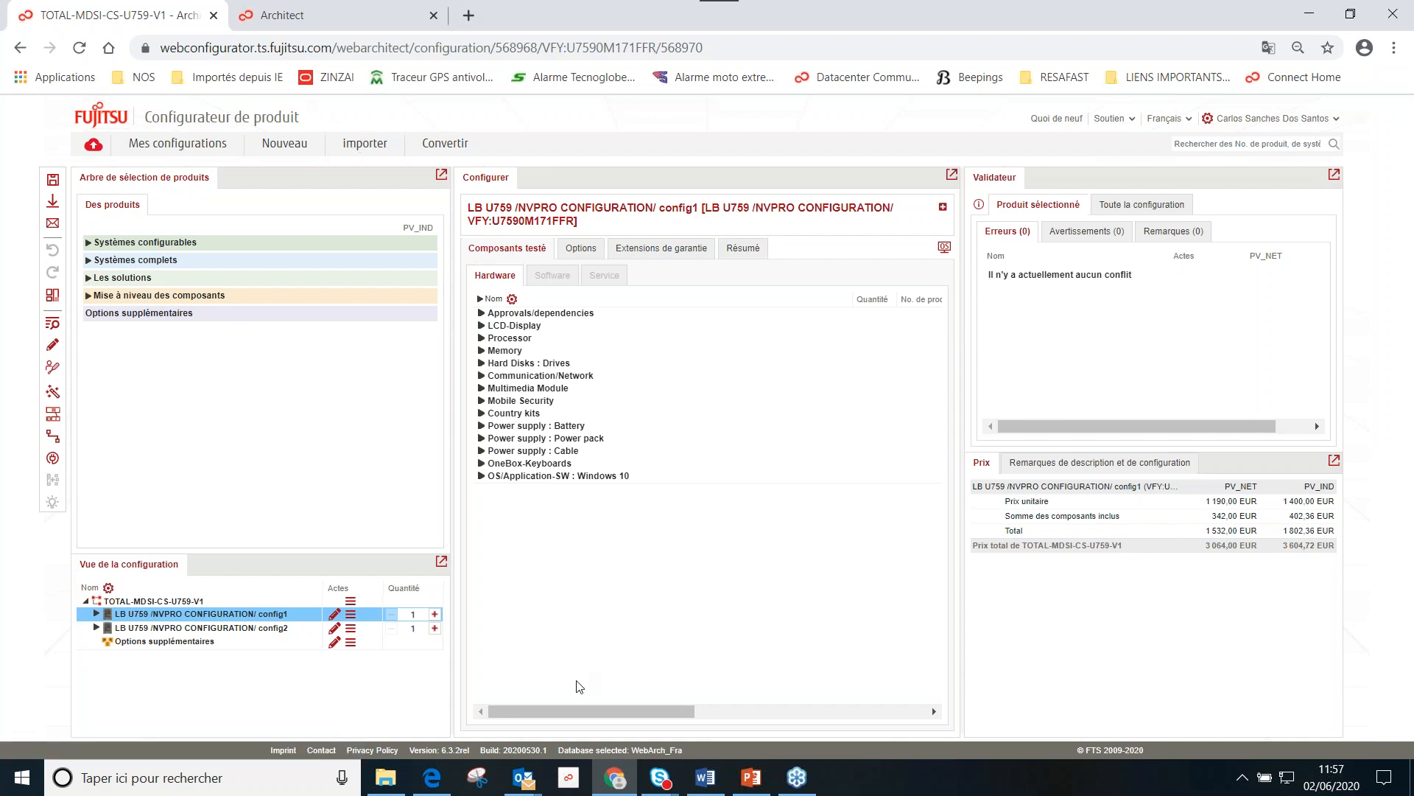
Step: Open the received configuration e-mail in Outlook and view its TOTAL-MDSI-CS-U759-V1.xlsx attachment in Excel
click(386, 777)
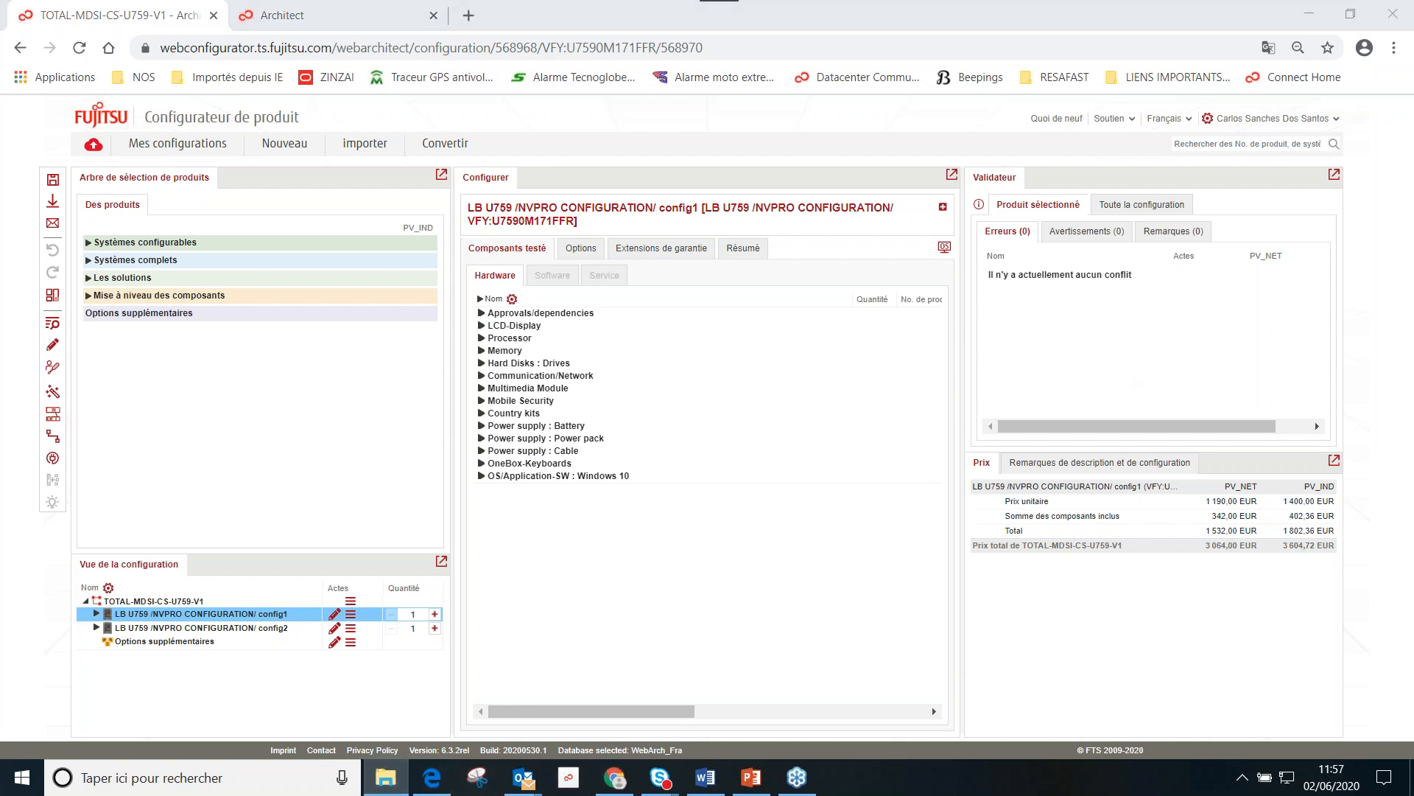
drag(1413, 346, 949, 97)
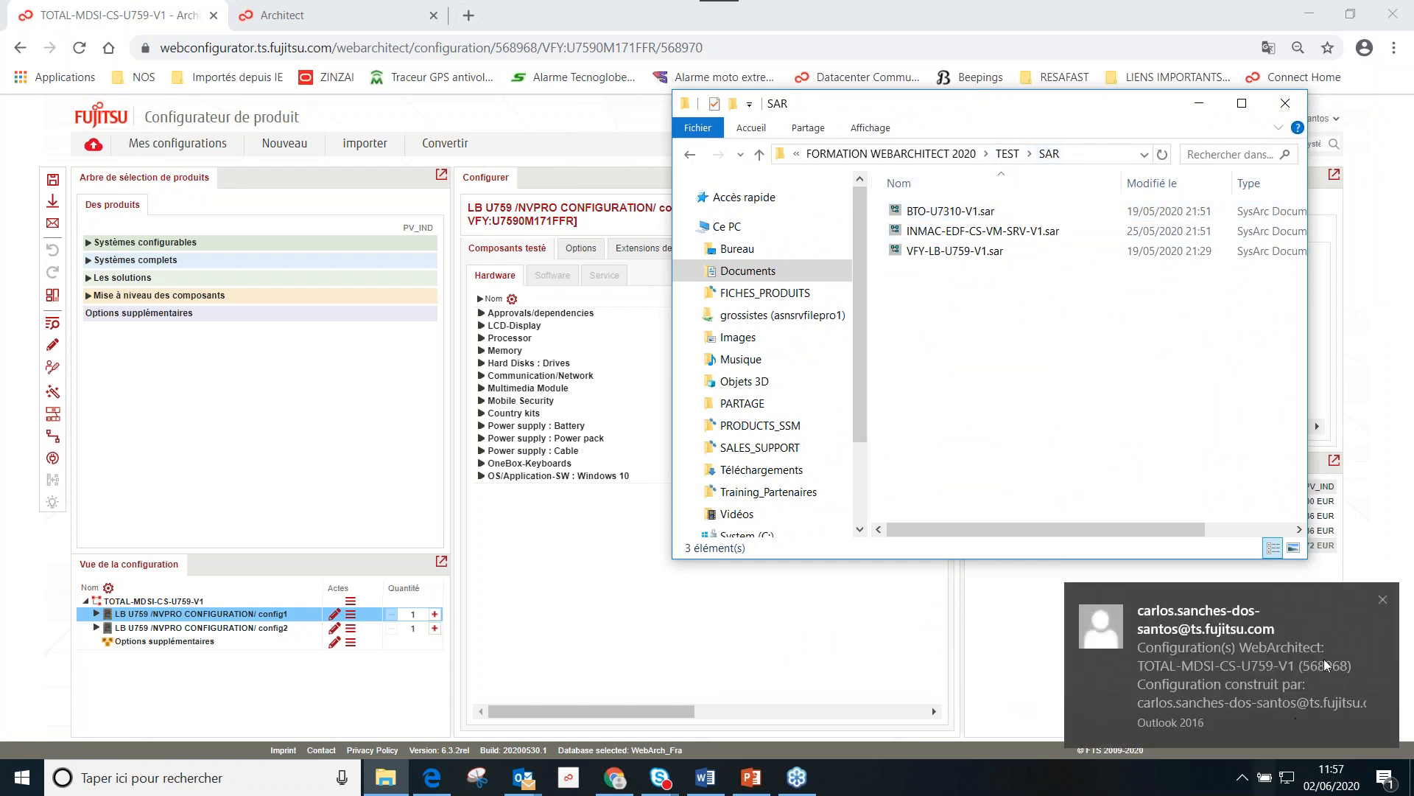
click(1199, 672)
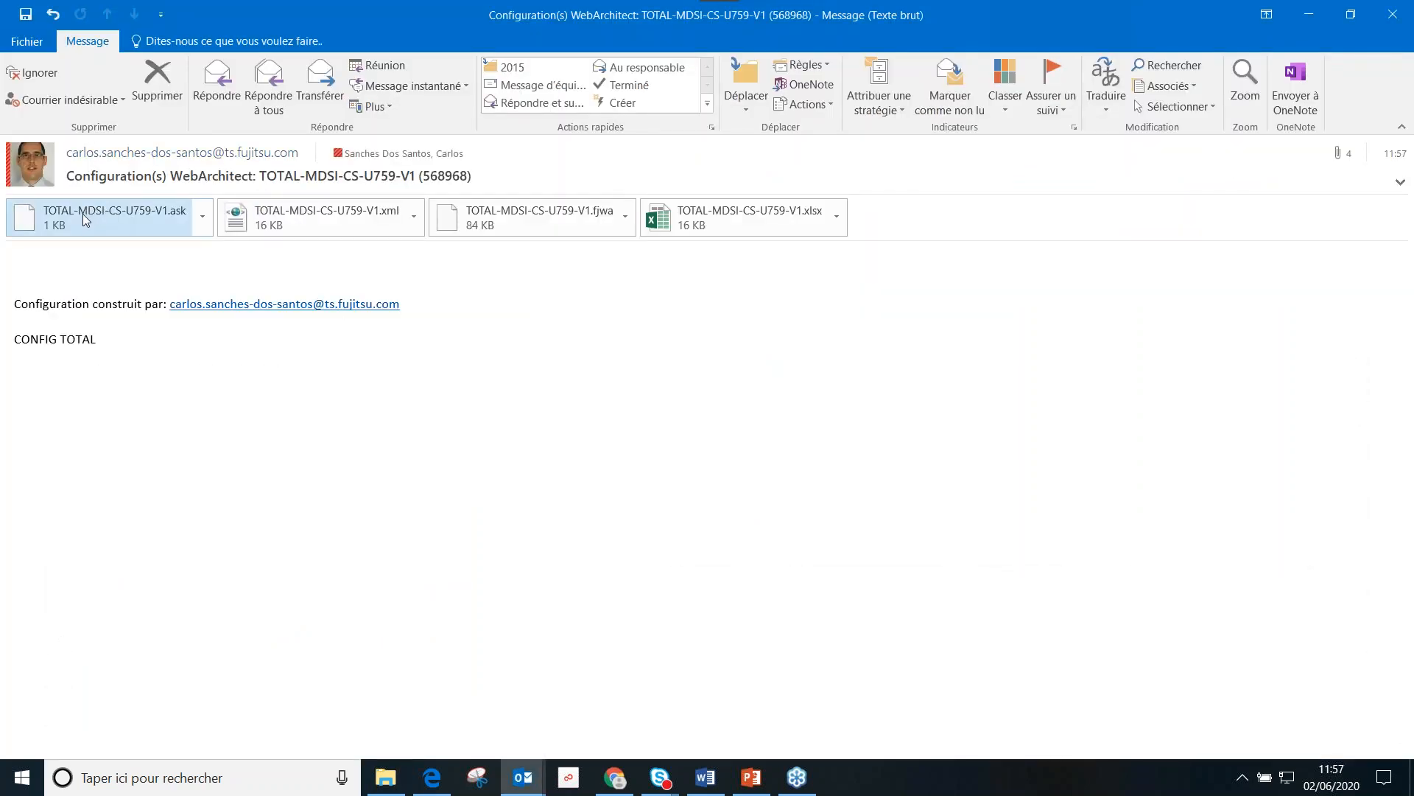
double_click(741, 219)
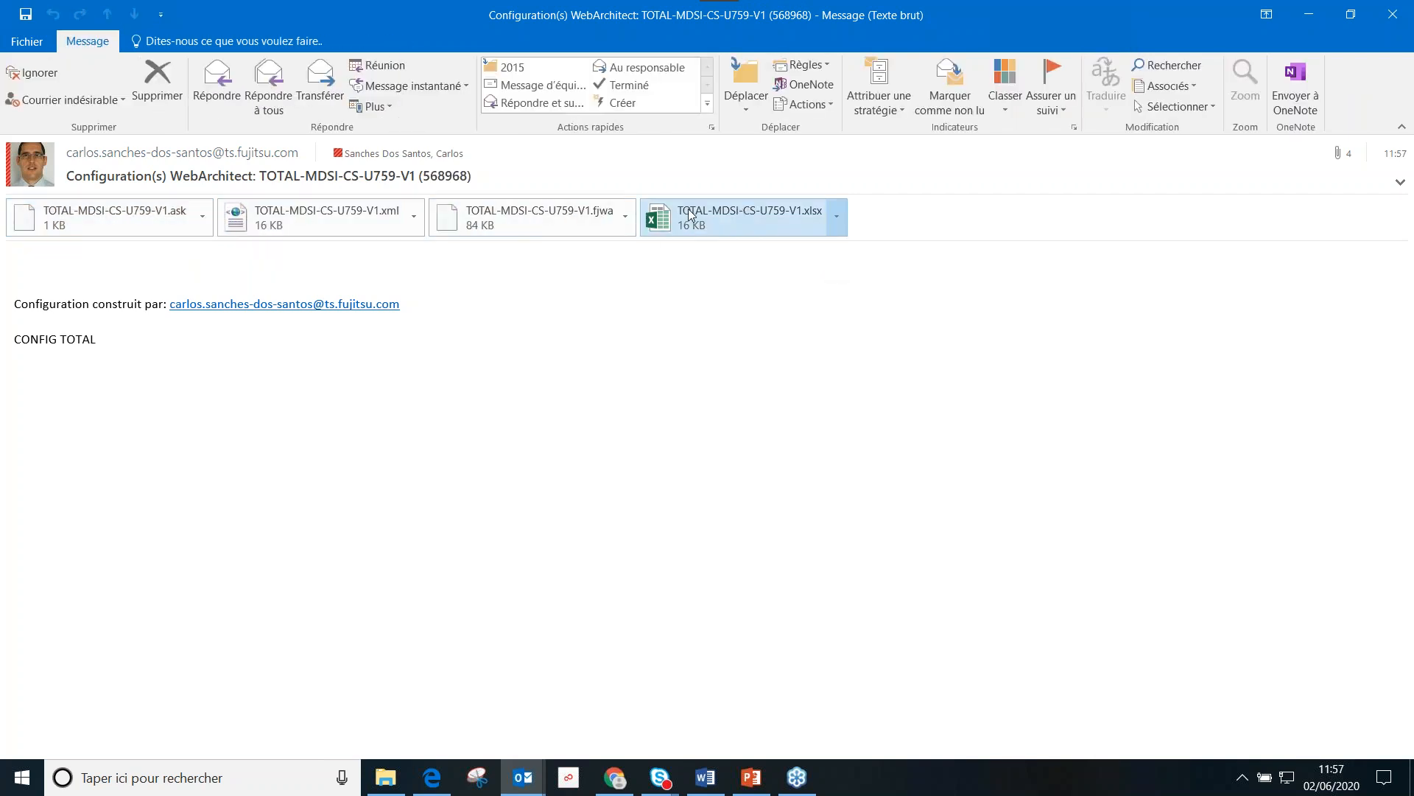
click(579, 437)
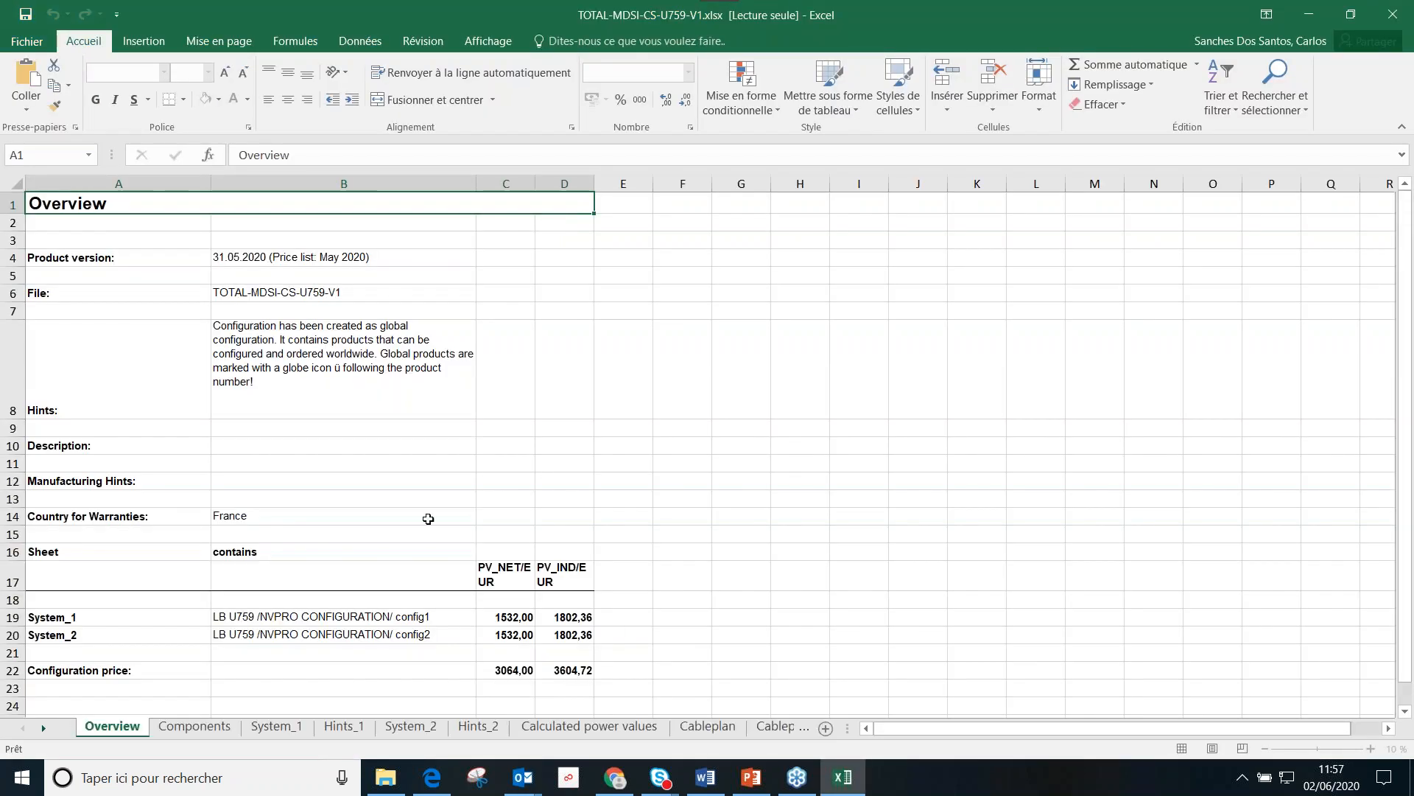
Step: Examine the systems, component lines and prices on the Overview, Components and System_1 sheets of the workbook
scroll(428, 518, down, 6)
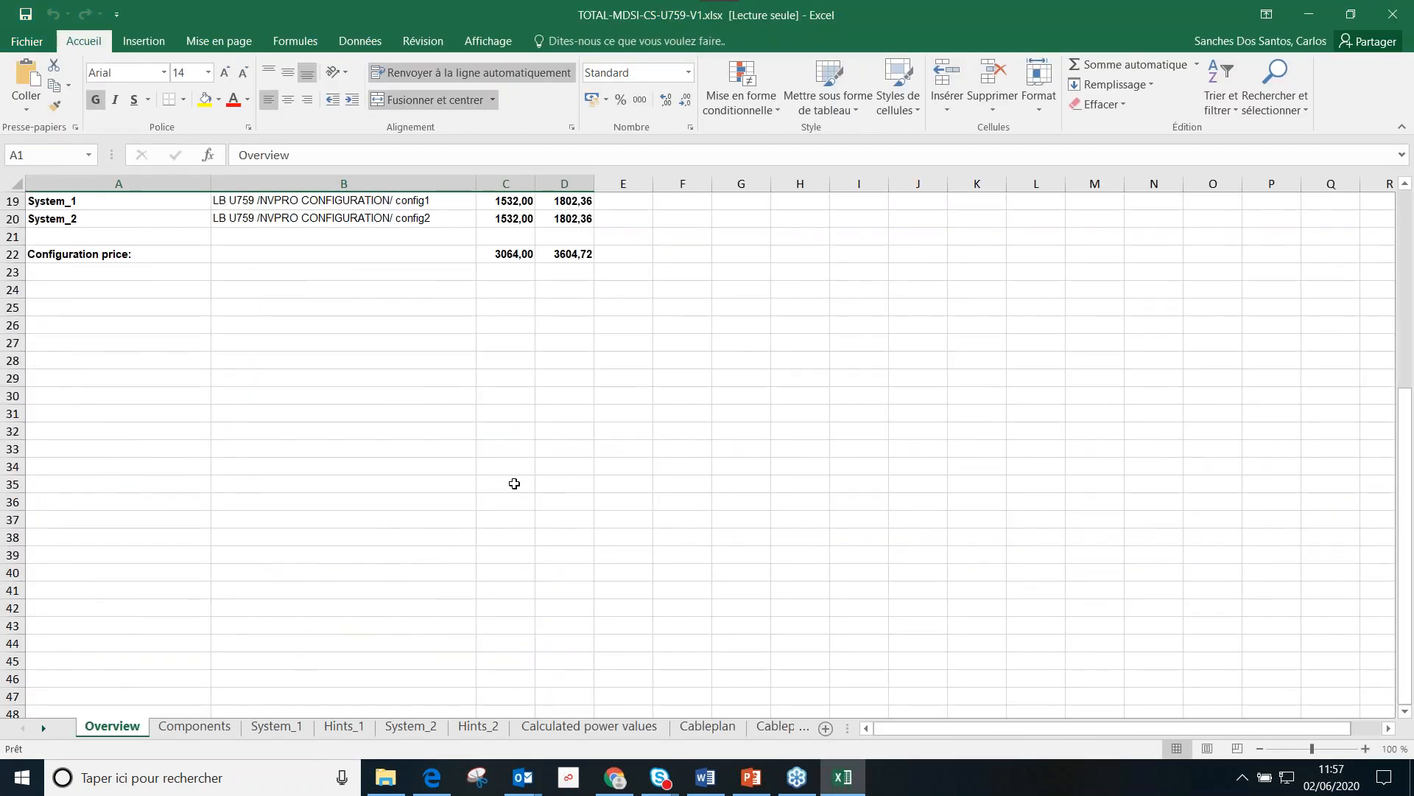
scroll(514, 484, up, 4)
click(195, 724)
click(276, 725)
scroll(489, 521, down, 7)
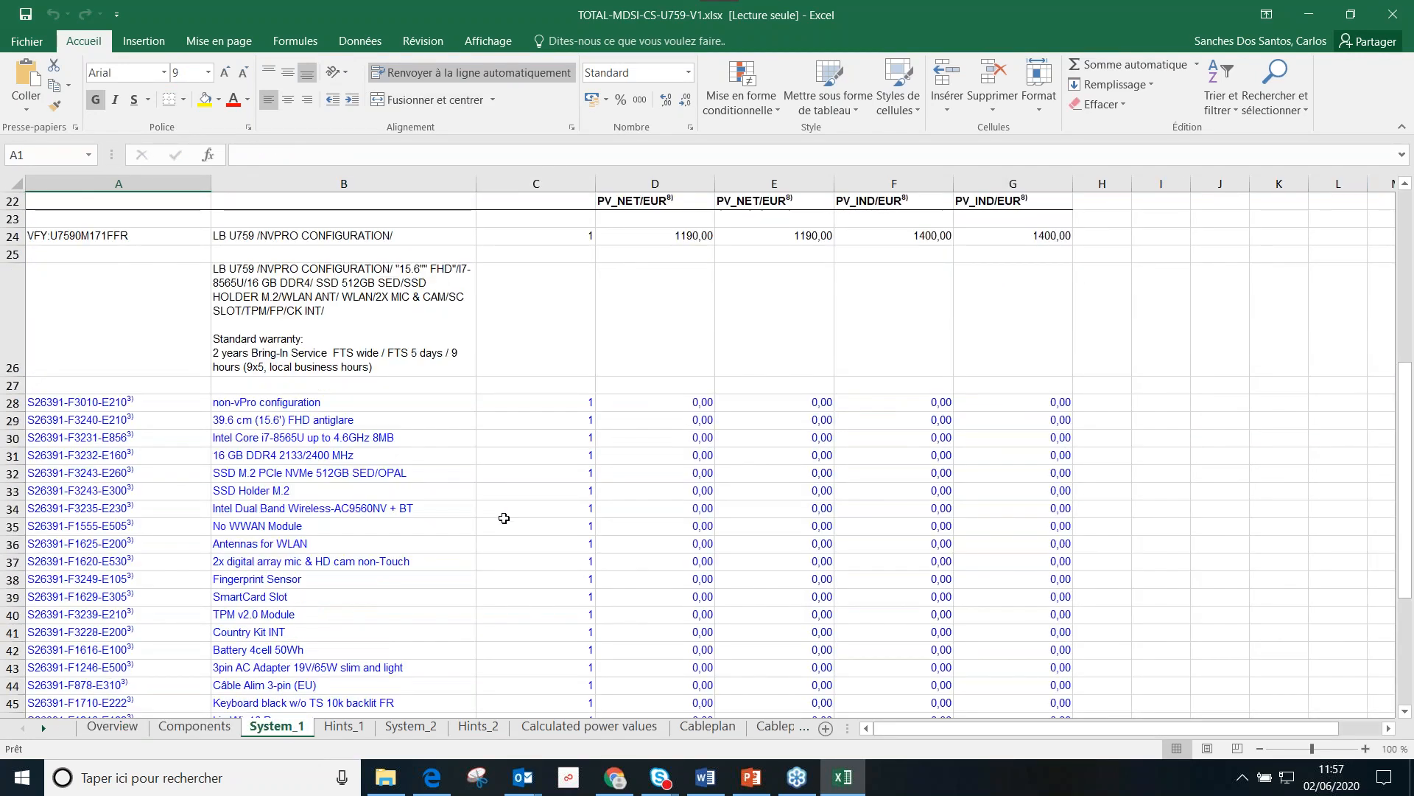
scroll(516, 508, down, 4)
scroll(517, 506, up, 2)
scroll(520, 506, up, 2)
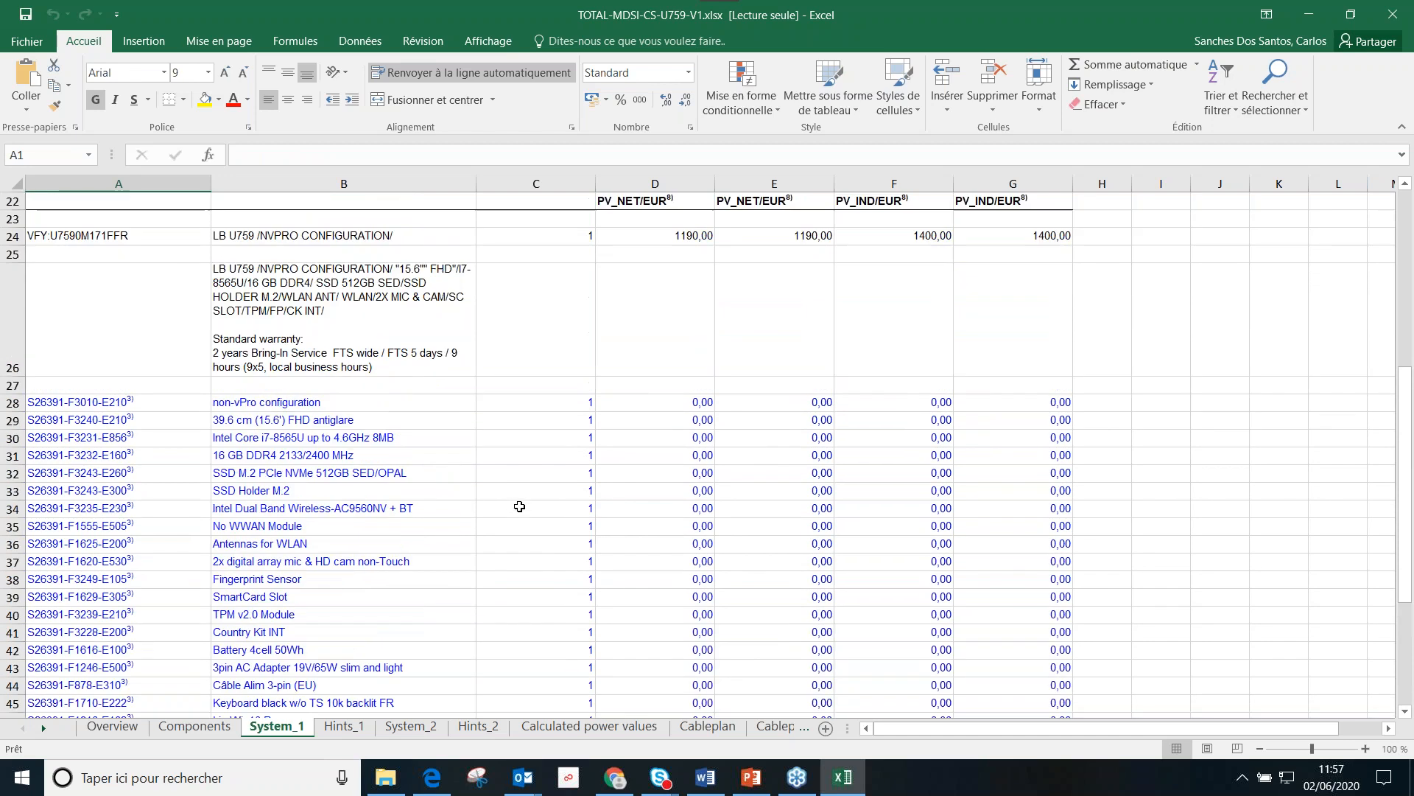
scroll(519, 507, up, 3)
click(225, 729)
click(112, 726)
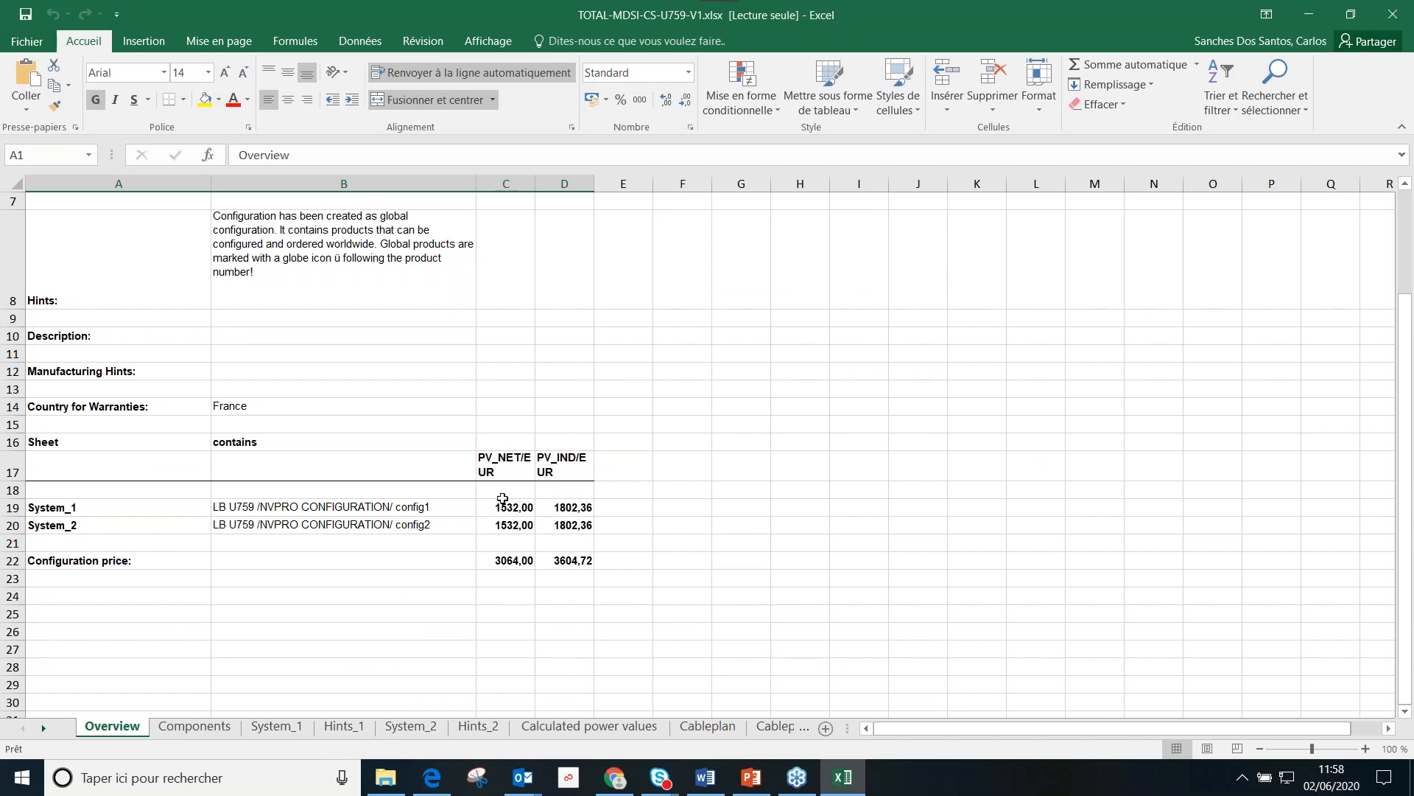
click(276, 725)
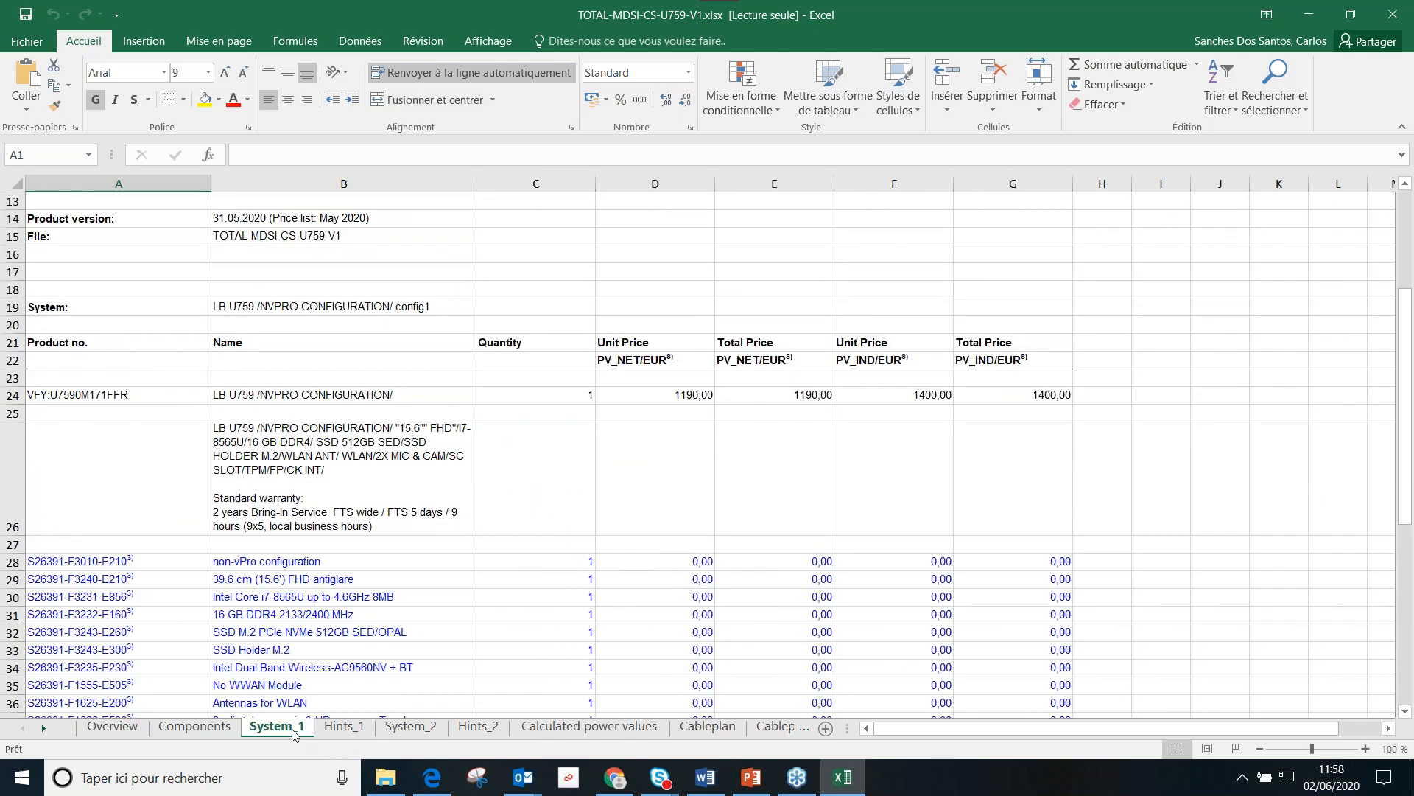
scroll(377, 571, down, 7)
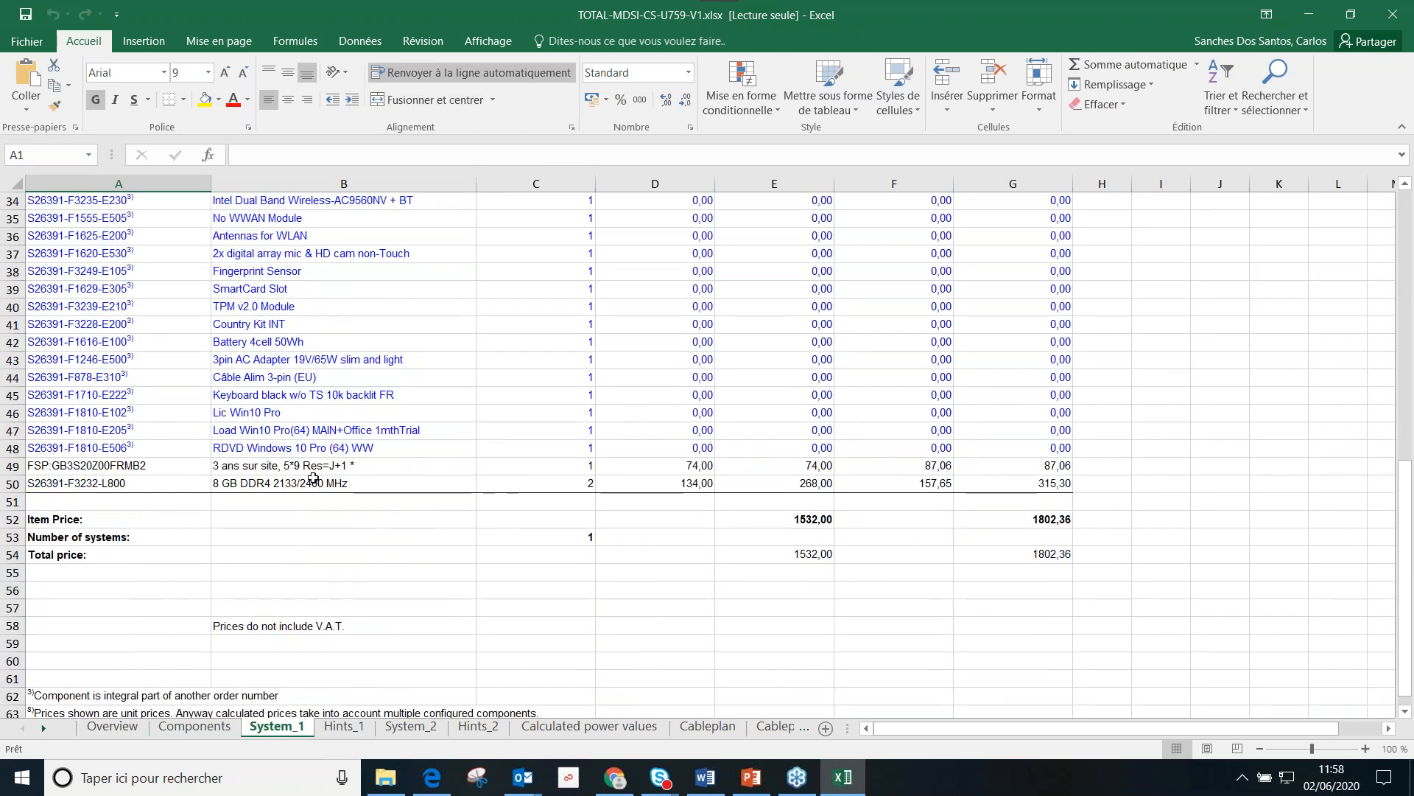
scroll(245, 458, up, 2)
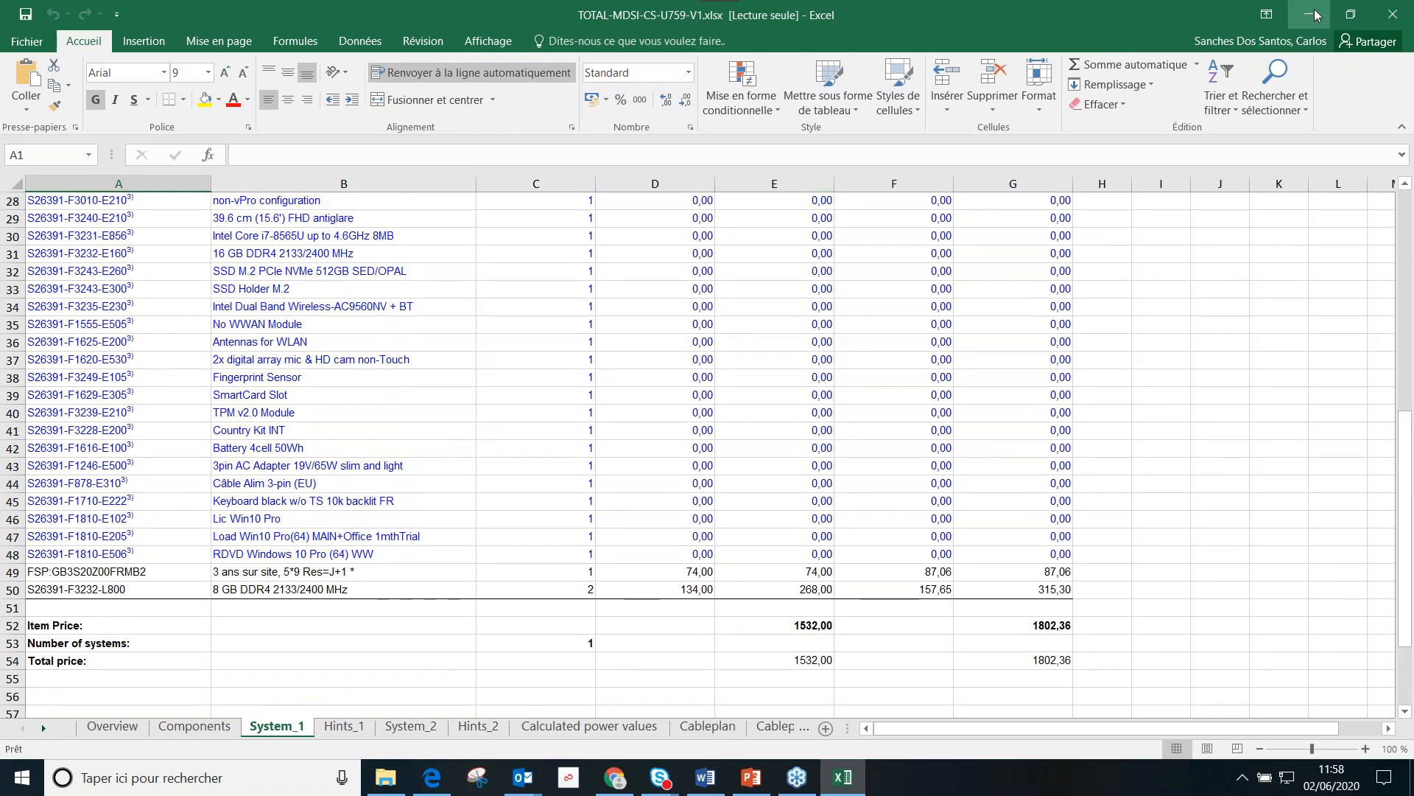
click(1310, 18)
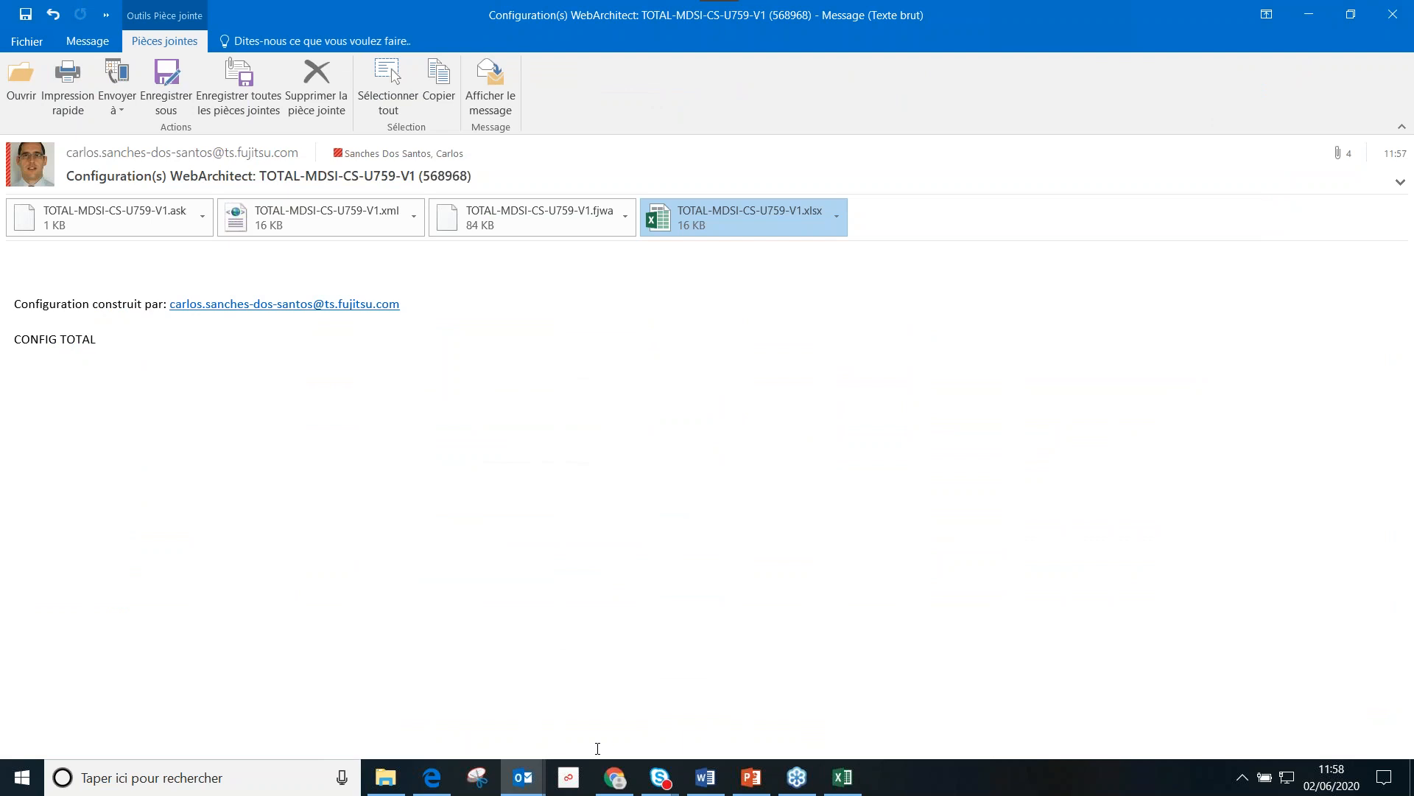
Step: Return to WebArchitect in the browser and import VFY-LB-U759-V1.sar from the SAR folder
click(615, 777)
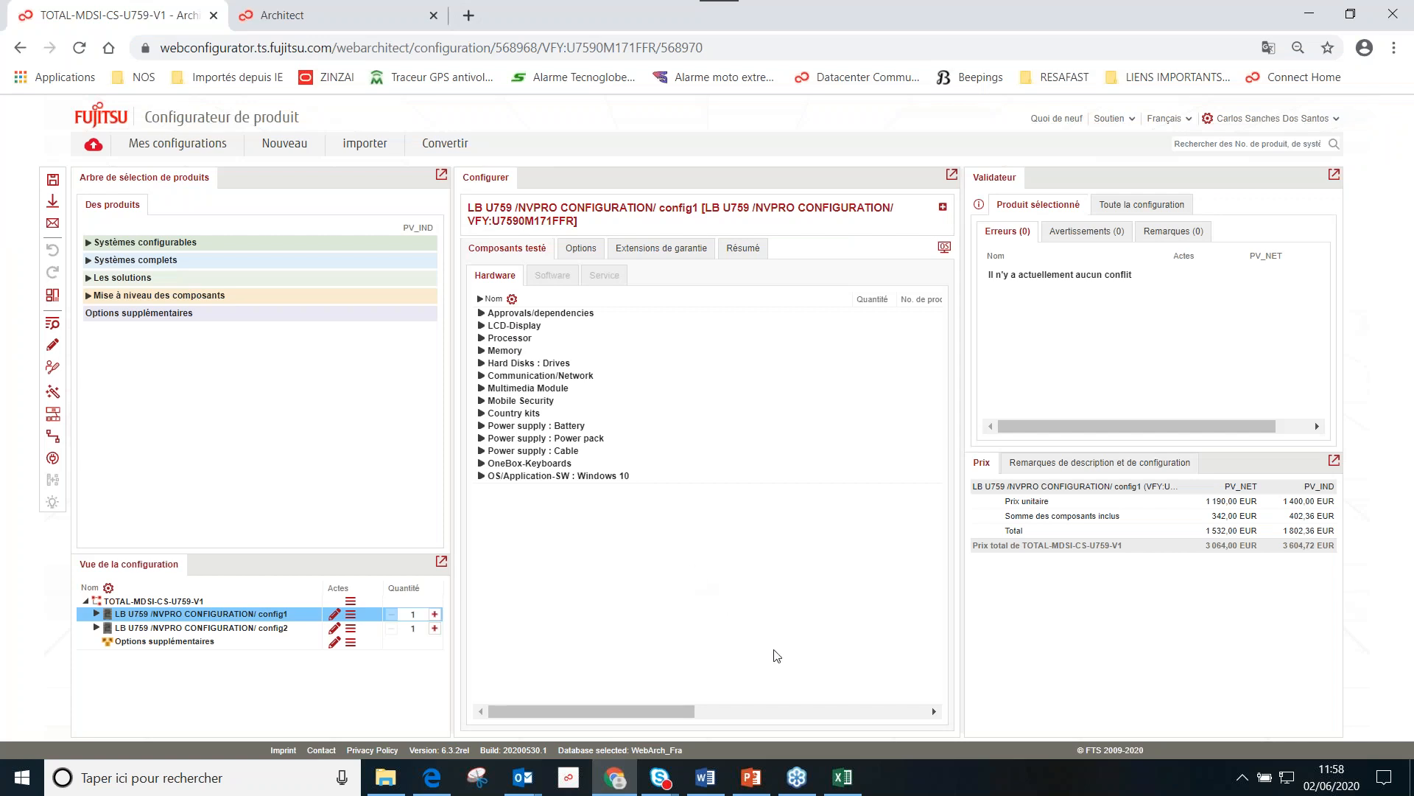
click(386, 777)
drag(1065, 118, 1131, 165)
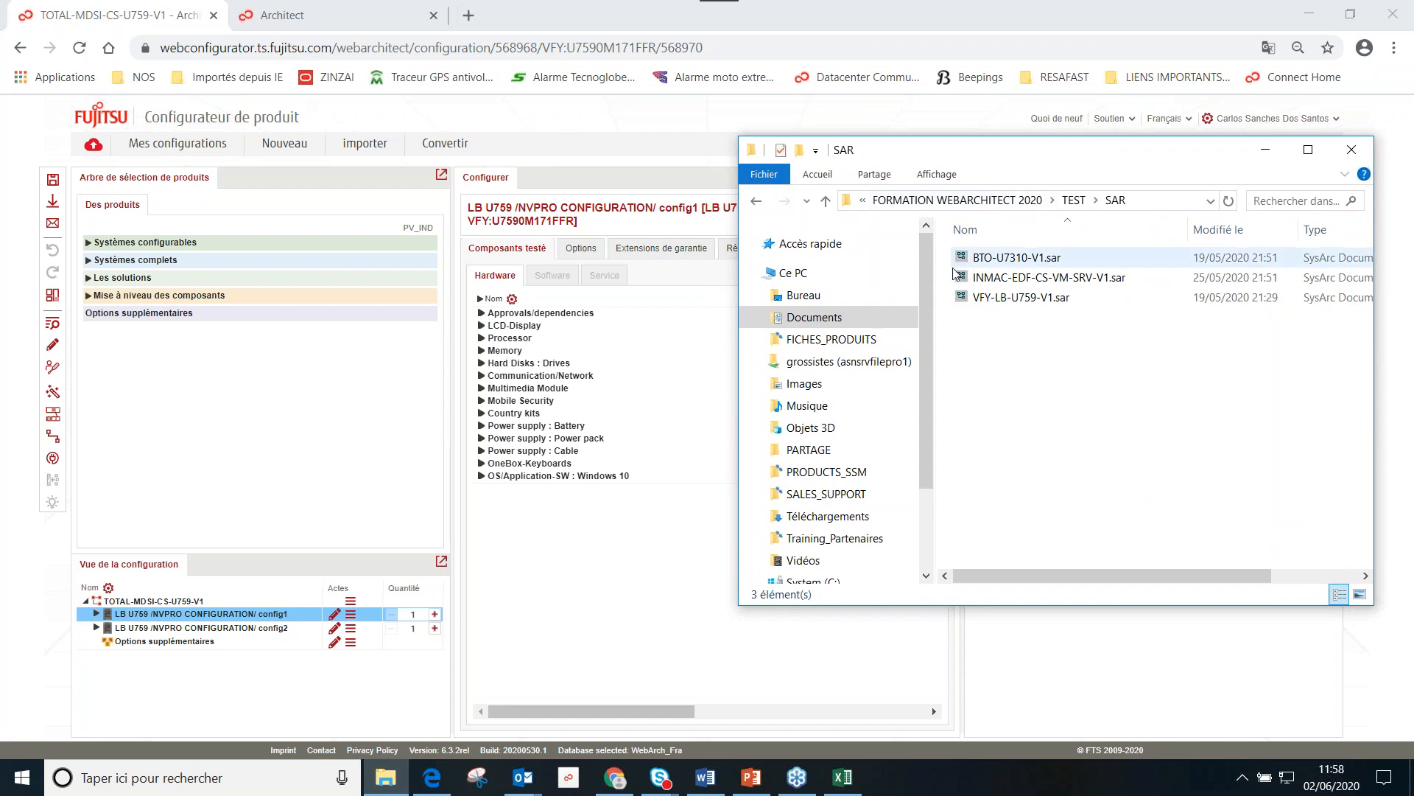
click(1013, 302)
drag(1006, 302, 93, 152)
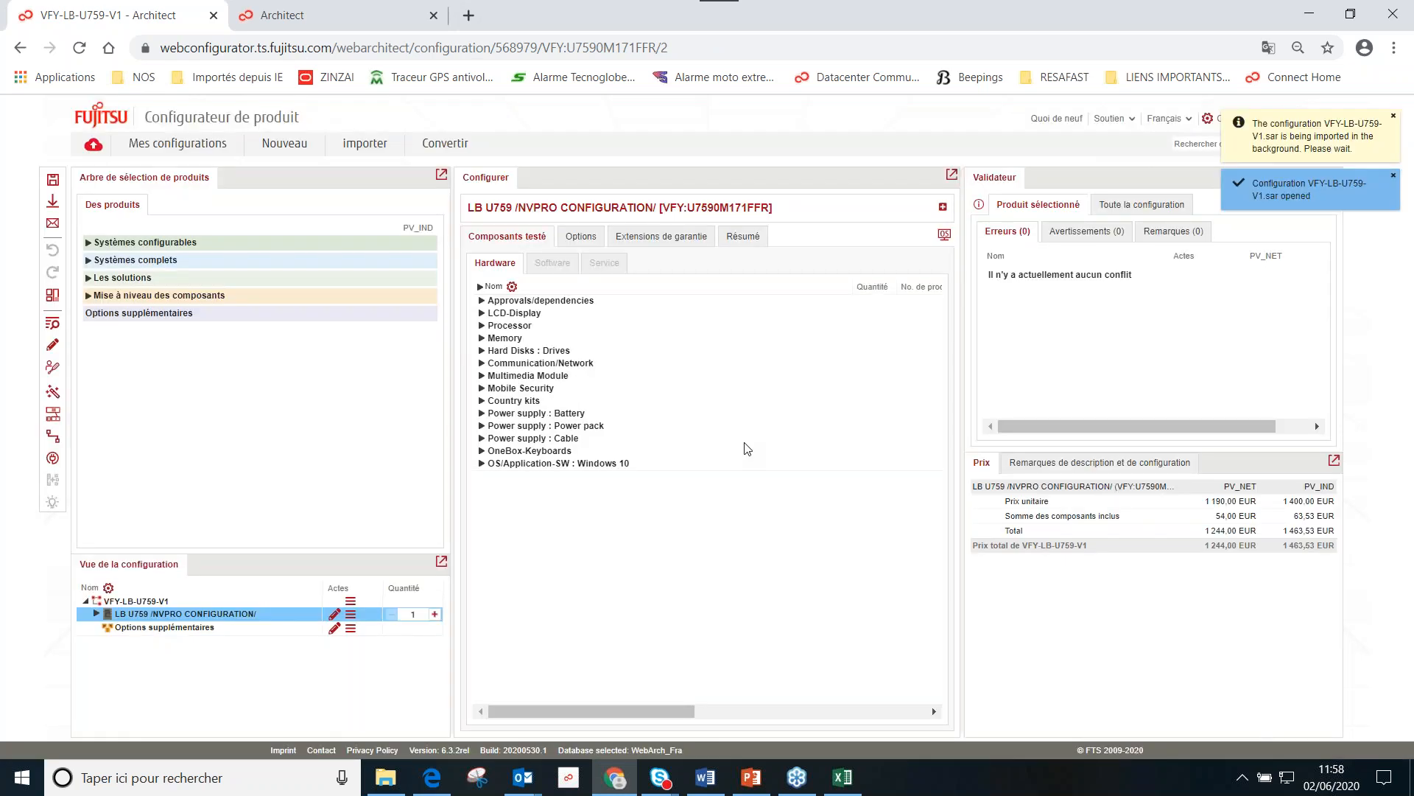
Step: Show the summary of the imported VFY-LB-U759-V1 configuration and import INMAC-EDF-CS-VM-SRV-V1.sar from the SAR folder
click(746, 238)
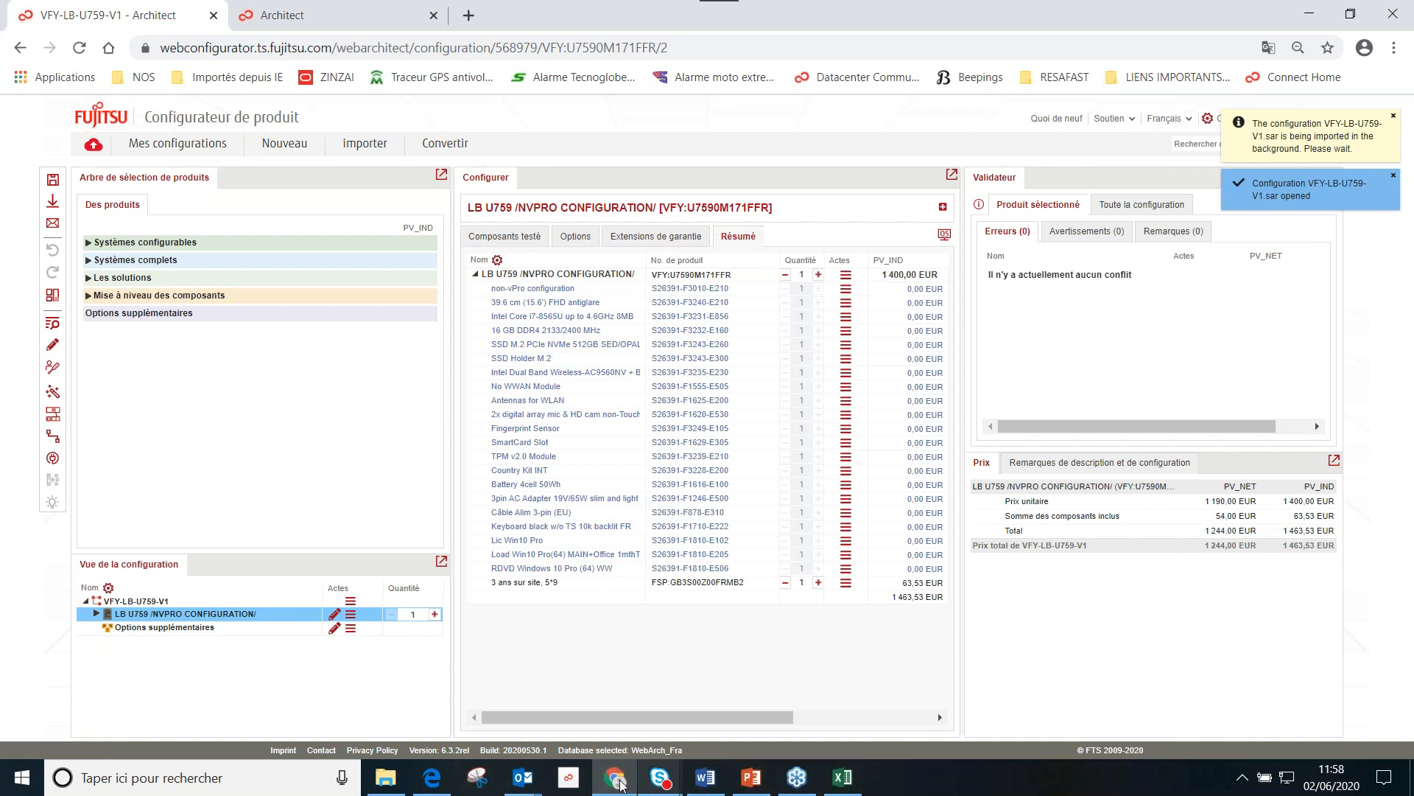
click(386, 777)
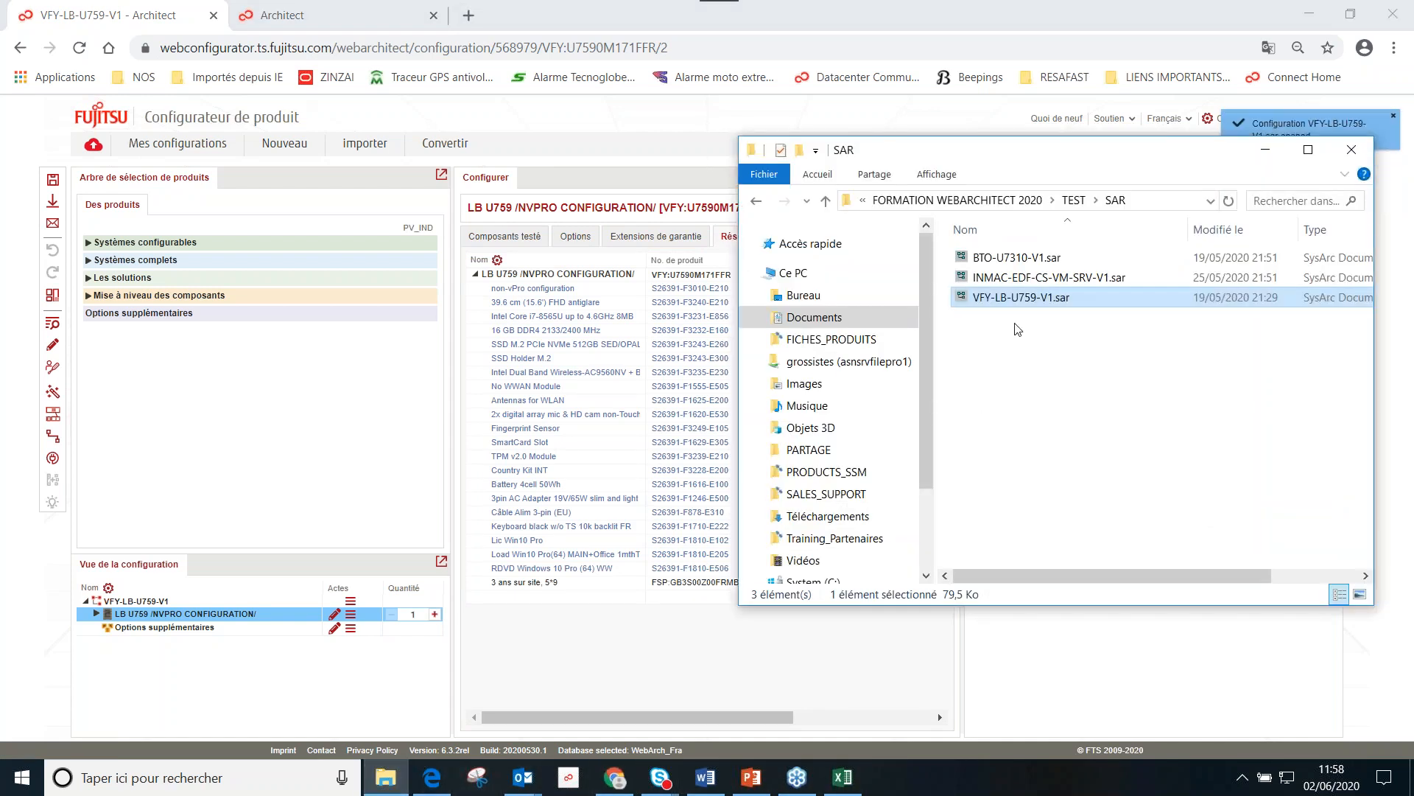
click(1011, 280)
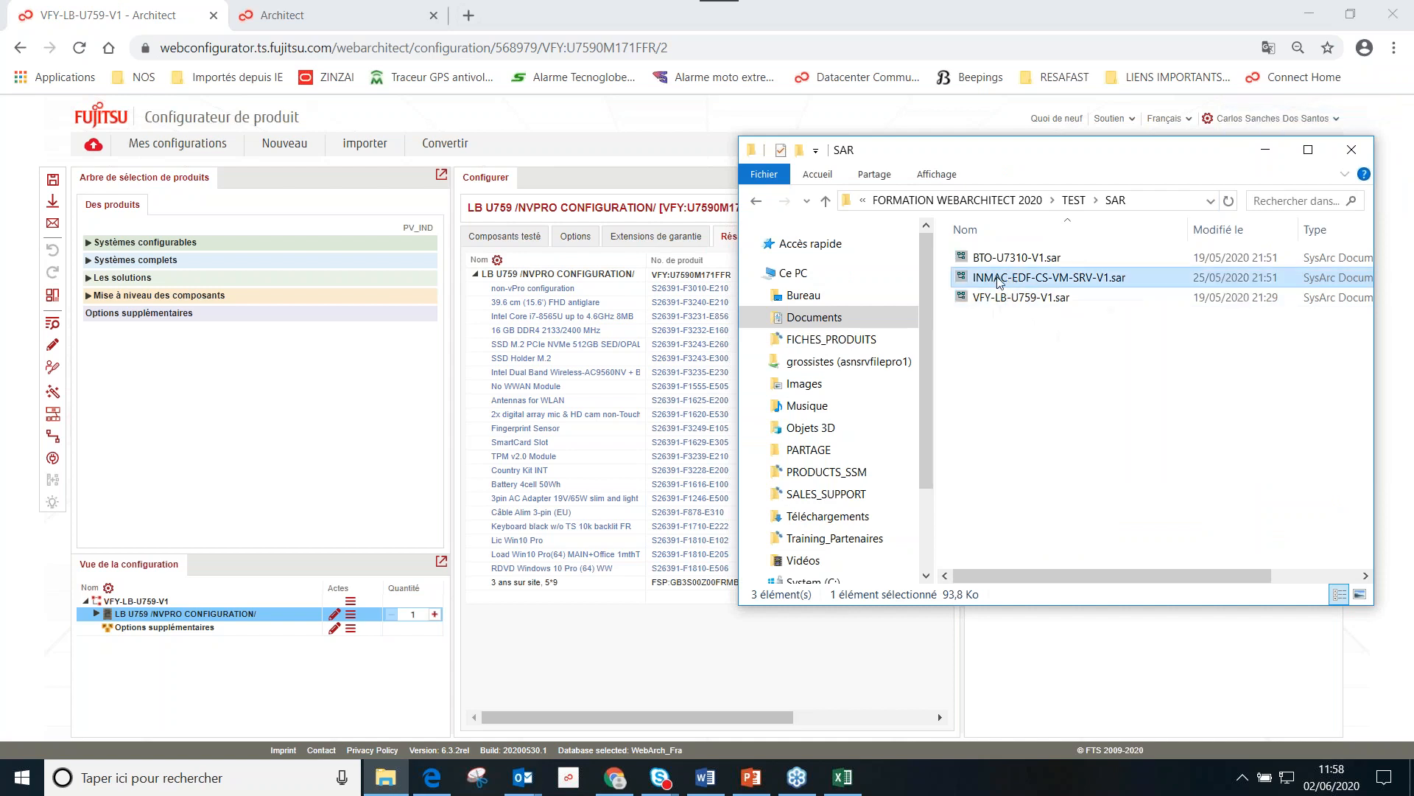
drag(1042, 280, 95, 153)
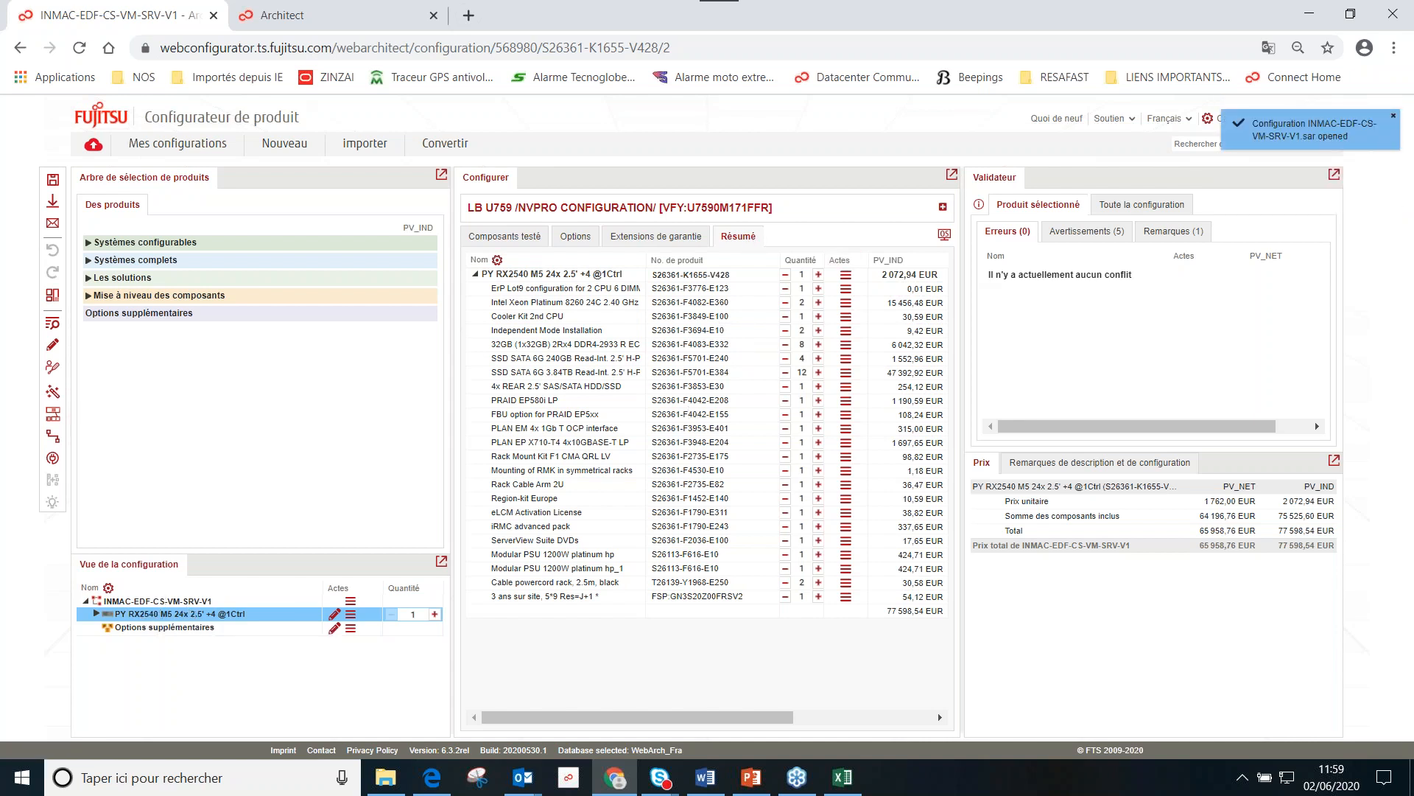
Step: Review the imported INMAC-EDF-CS-VM-SRV-V1 server configuration: its tested components, summary lines, product description and total price
click(506, 238)
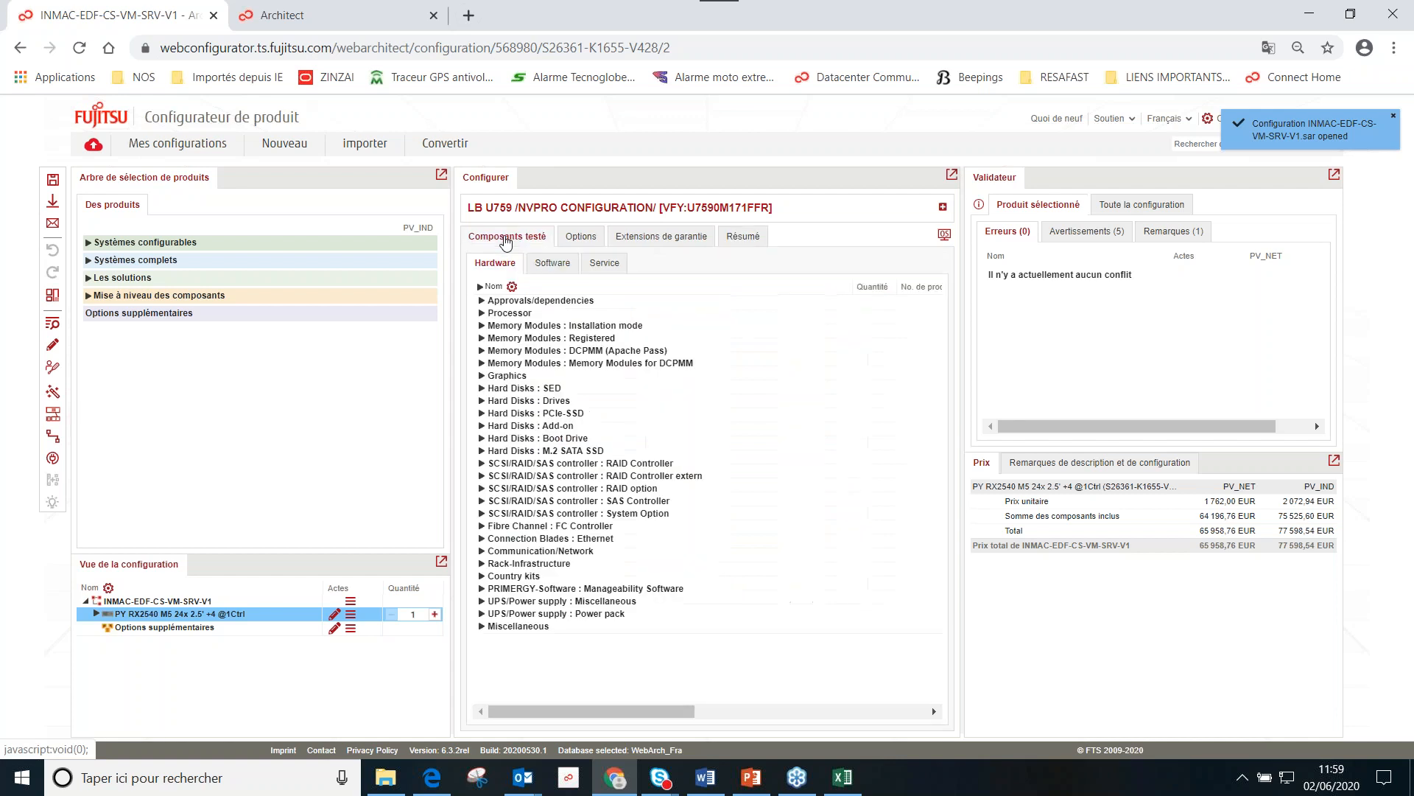
click(726, 237)
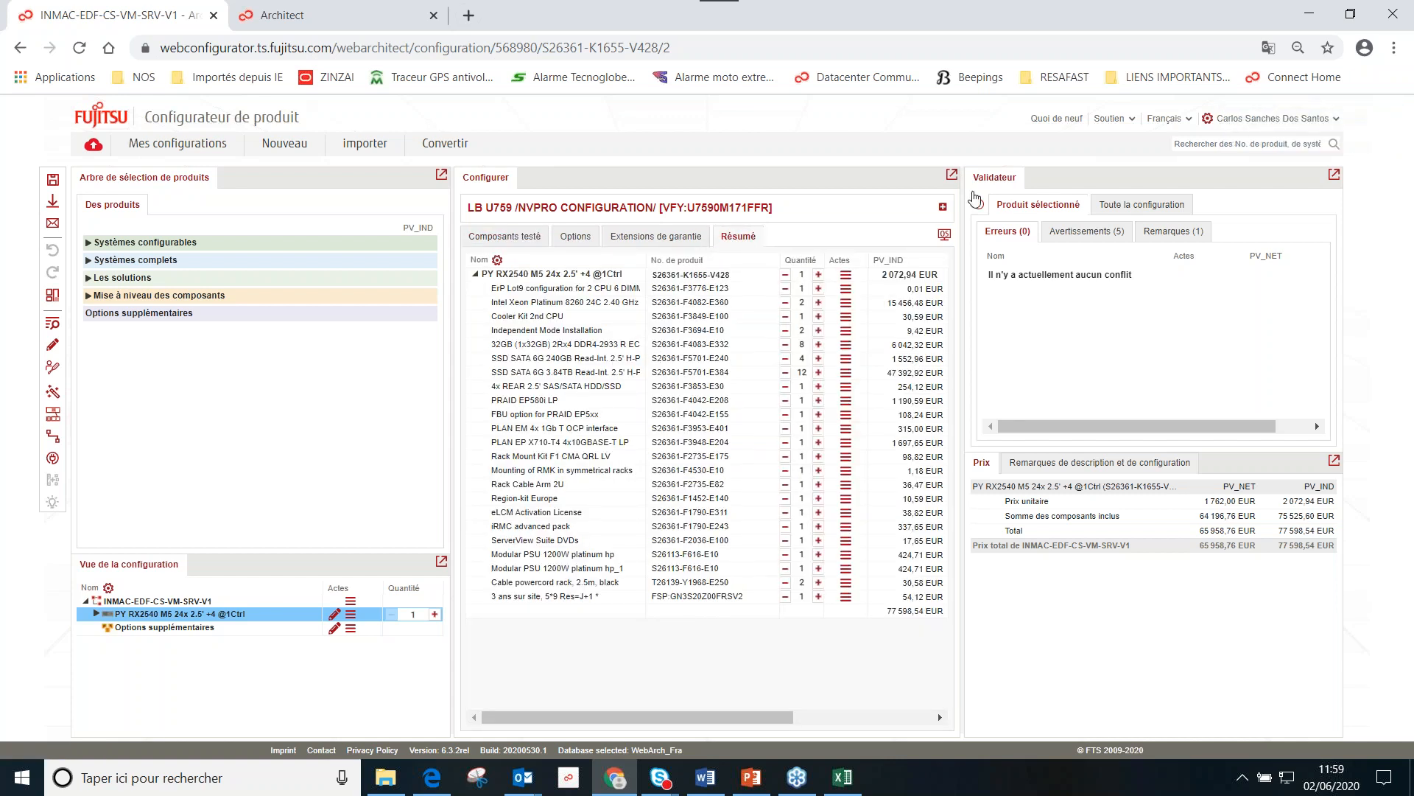
click(943, 210)
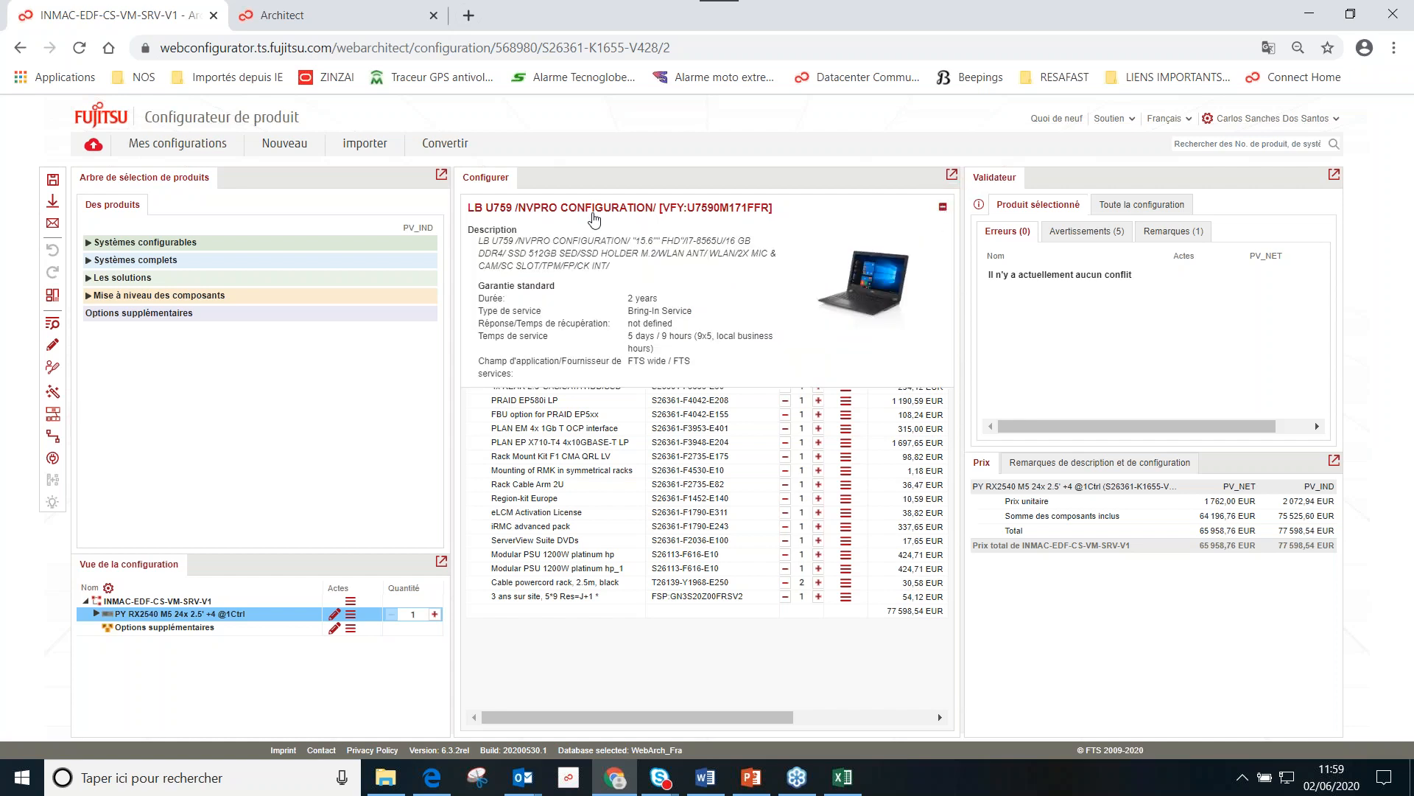
click(711, 473)
click(685, 442)
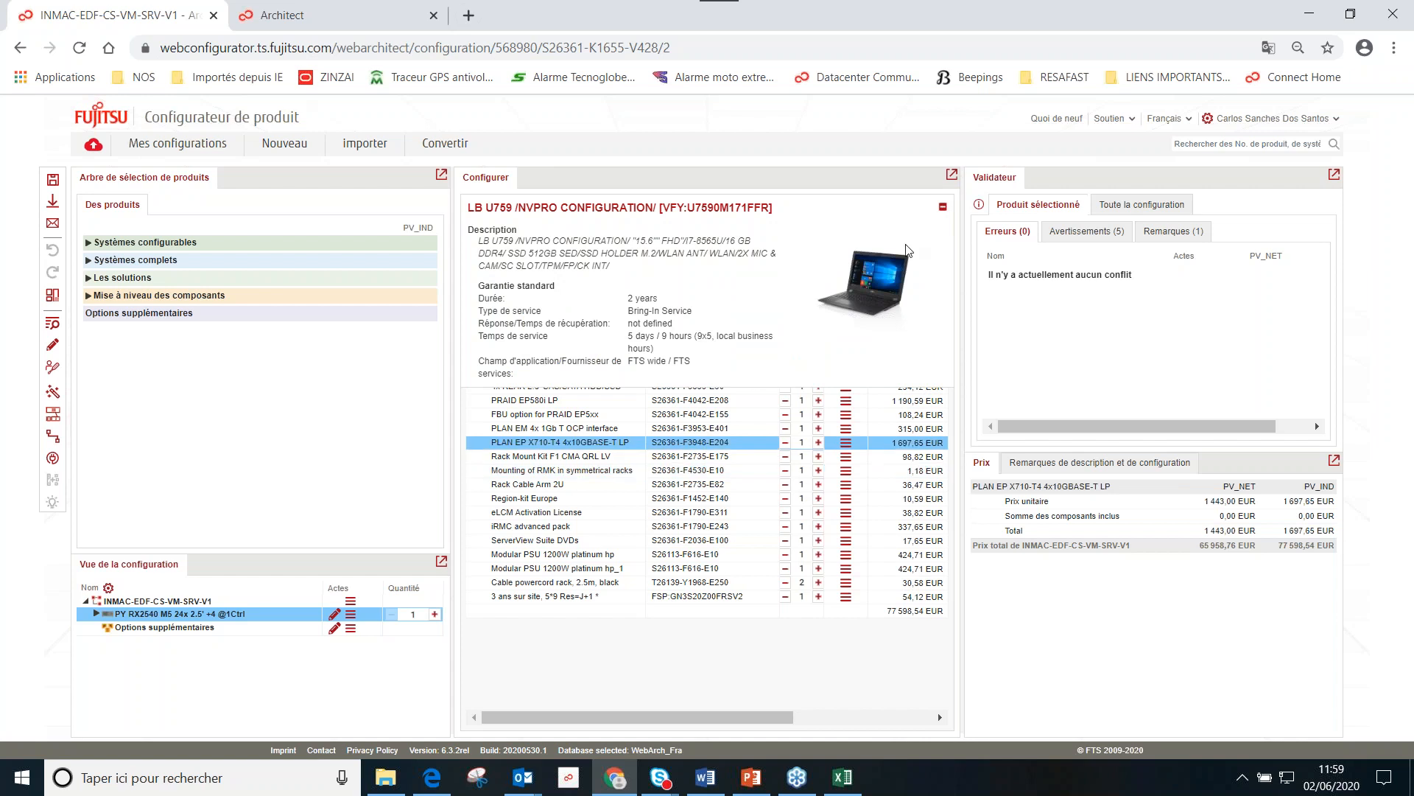
click(942, 209)
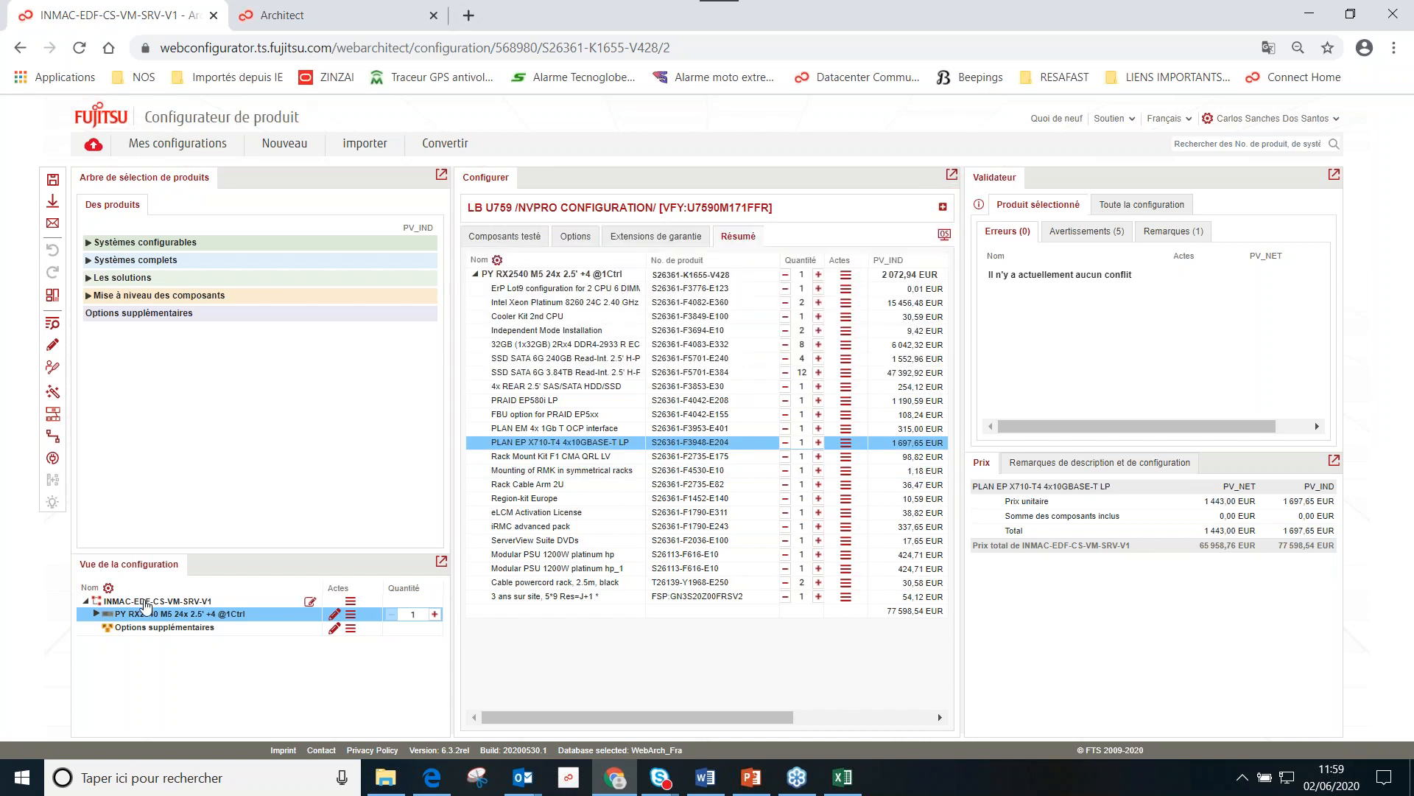
click(145, 602)
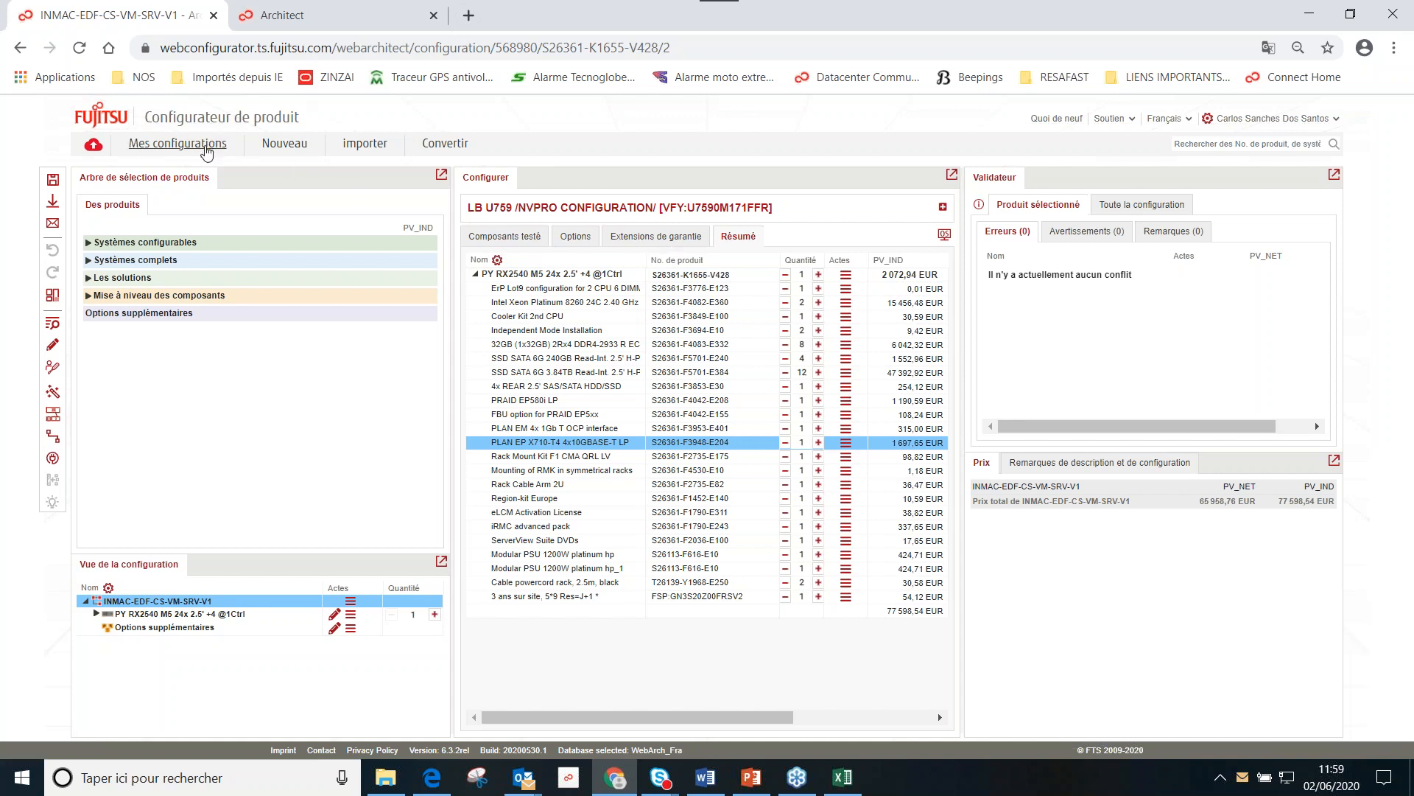
Step: Import BTO-U7310-V1.sar from the SAR folder through the import page and proceed to the saved configurations
click(207, 145)
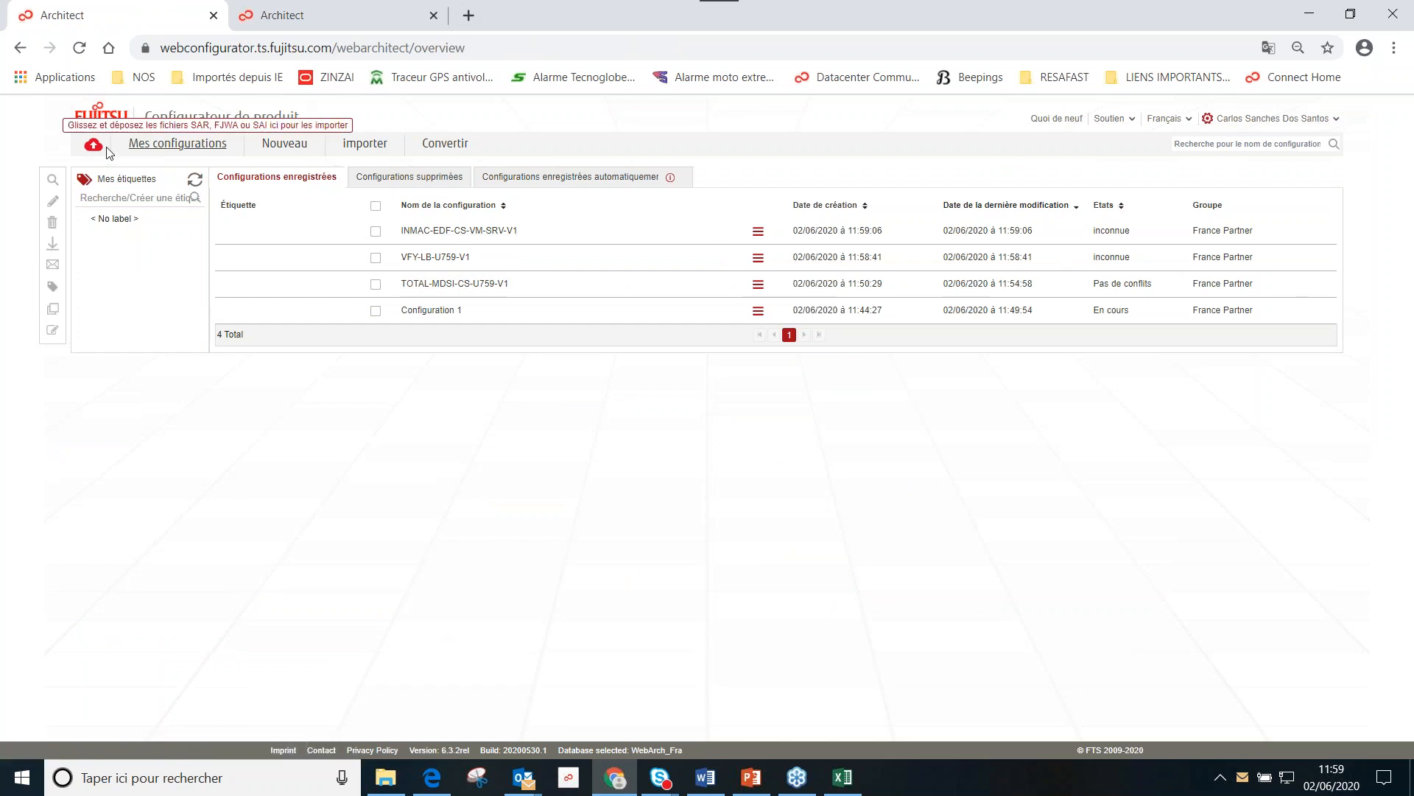
click(379, 149)
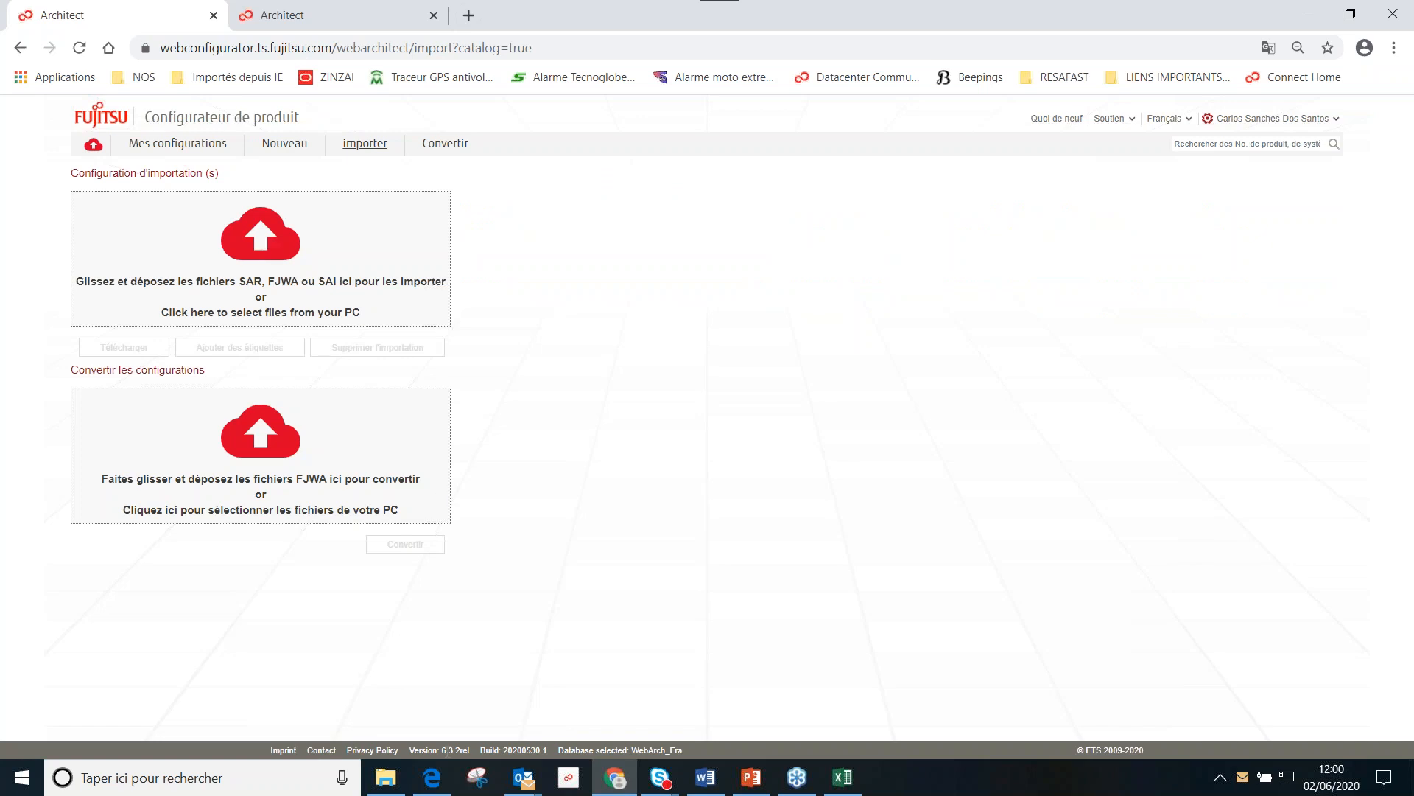
click(385, 777)
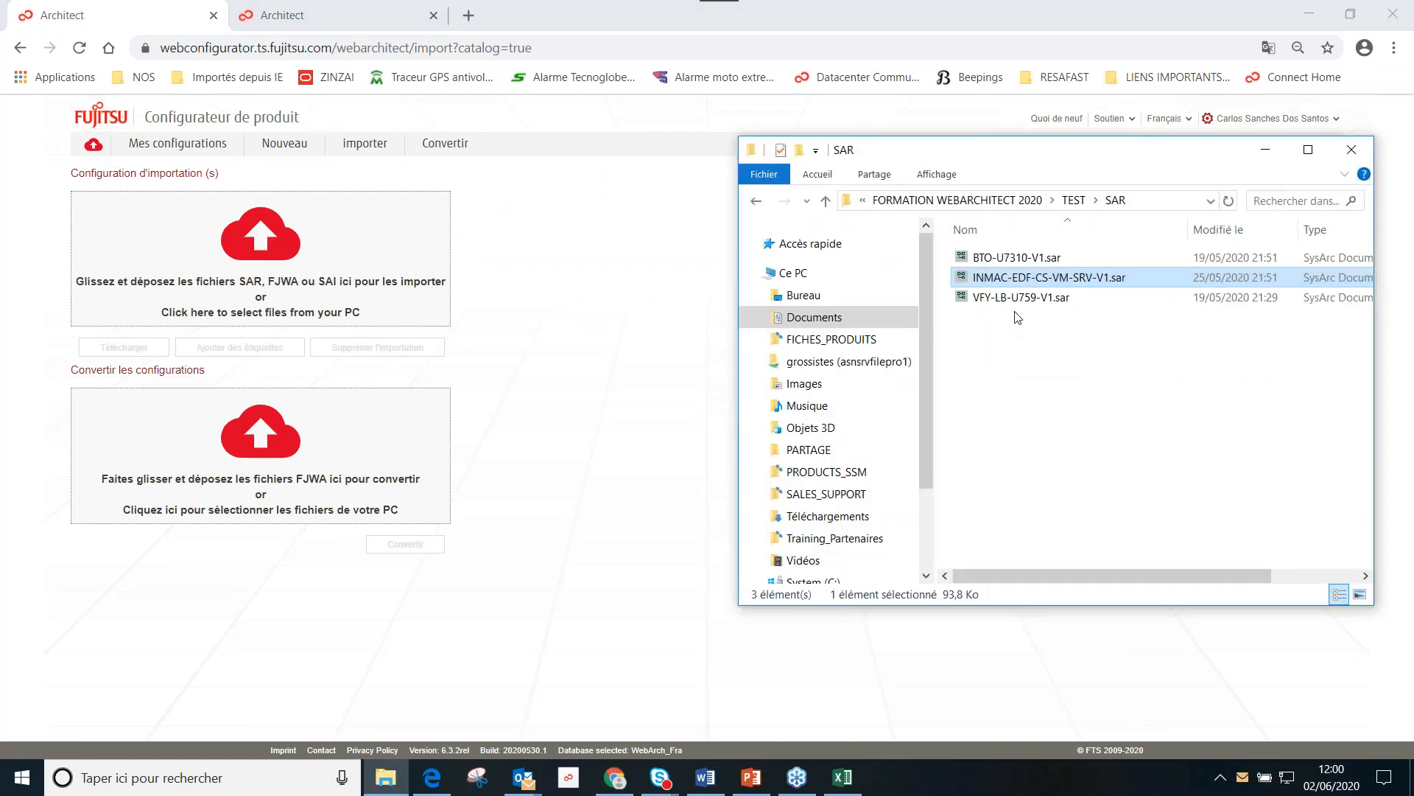
click(1035, 258)
drag(1052, 258, 256, 245)
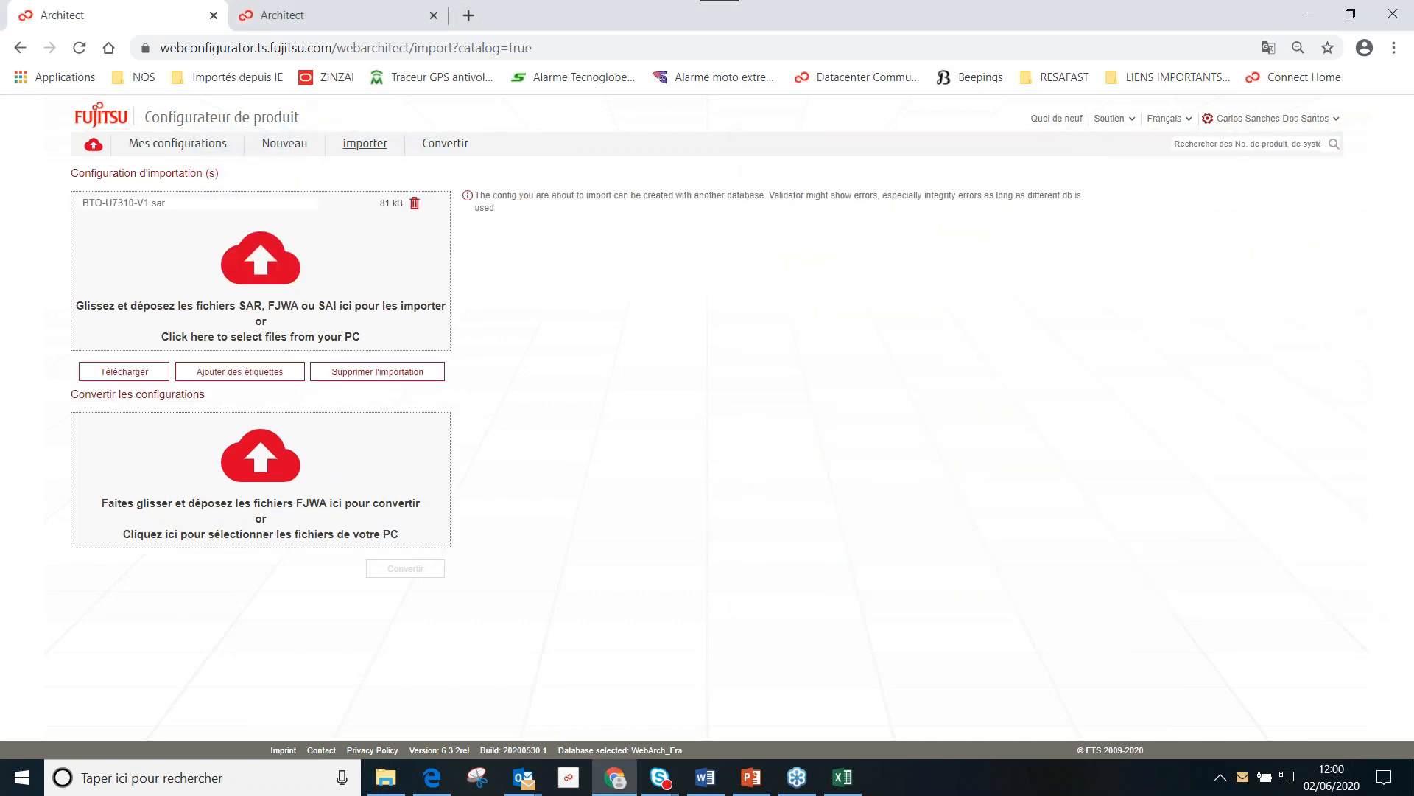
click(102, 375)
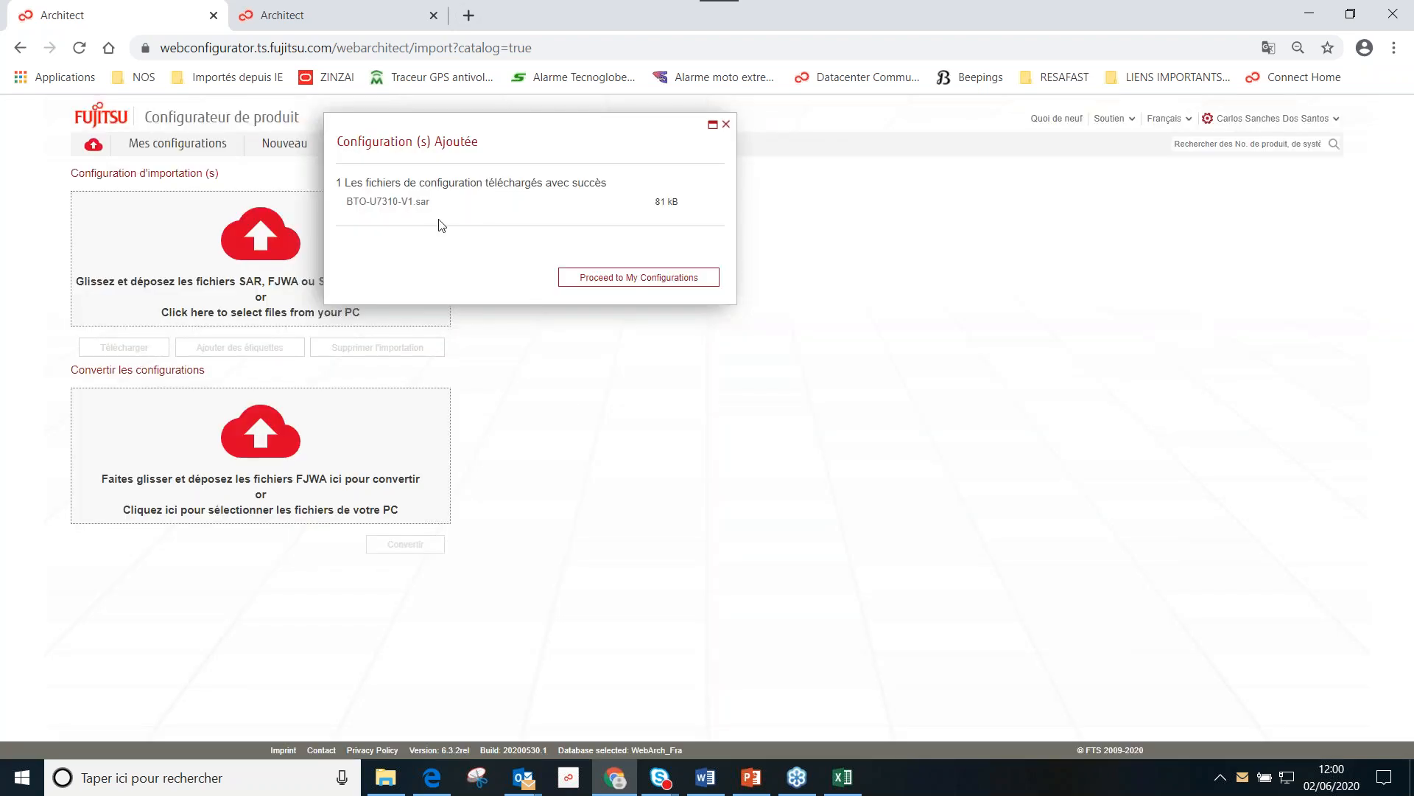
click(616, 279)
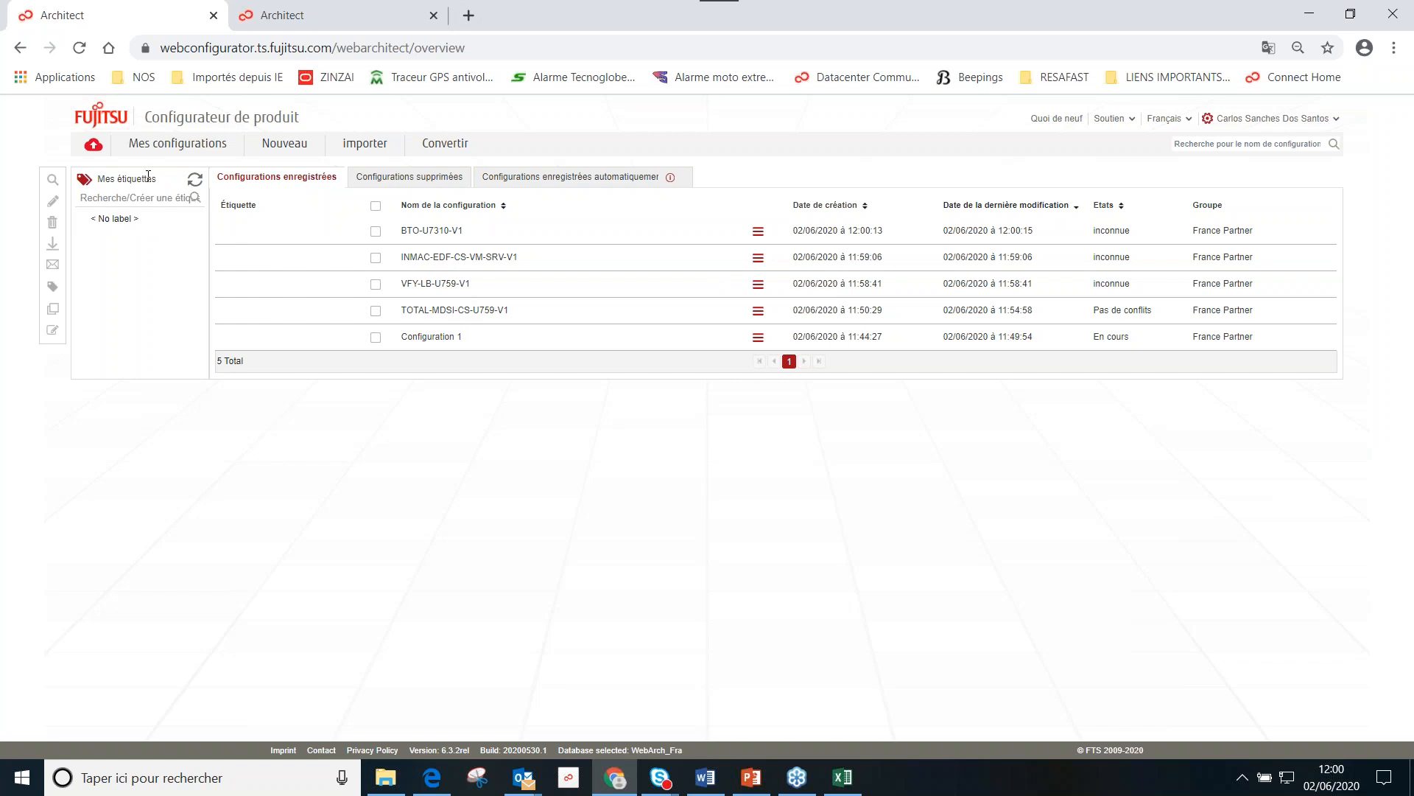
Step: Create a configuration label named 2020 and add a JUIN sublabel to it
click(151, 201)
text(2020)
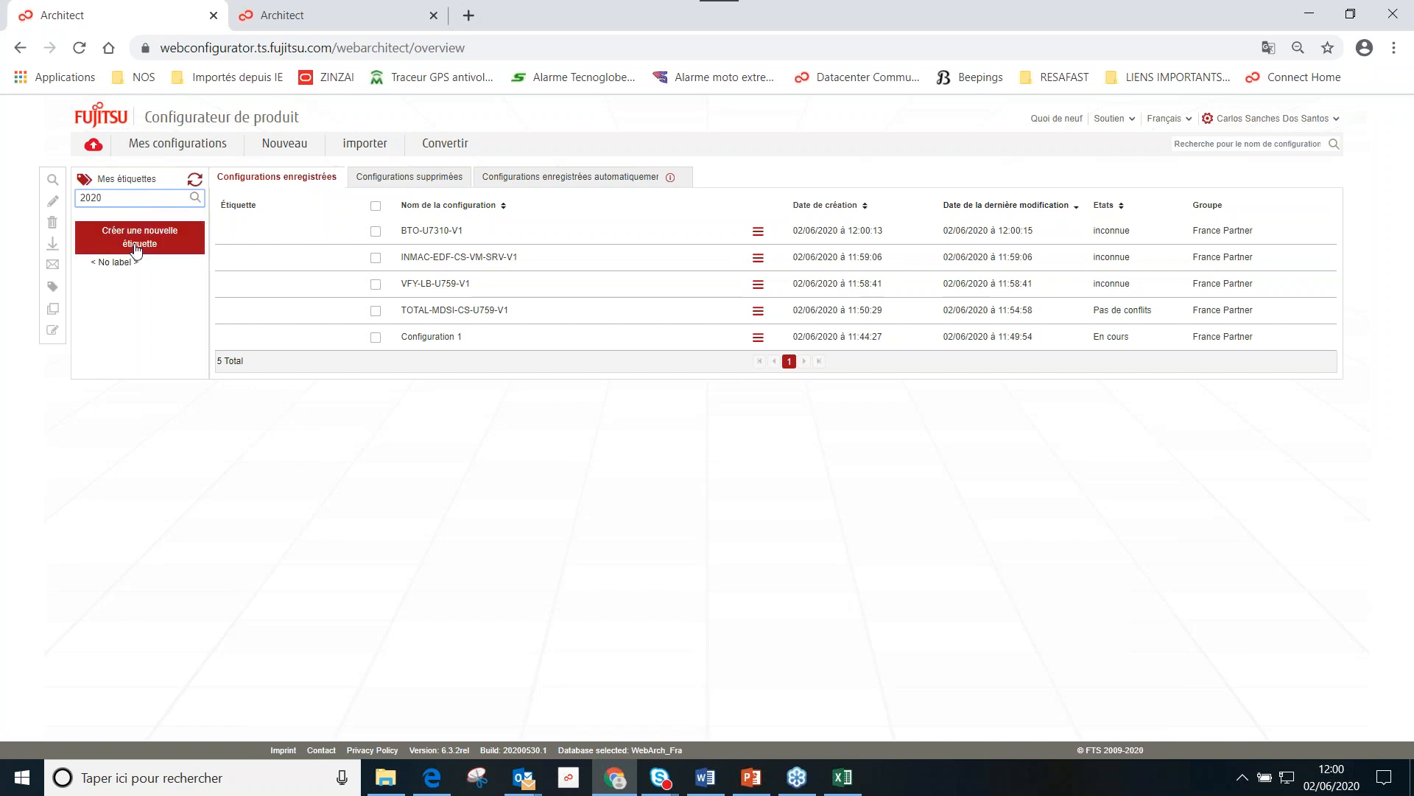
click(139, 236)
click(110, 236)
click(198, 236)
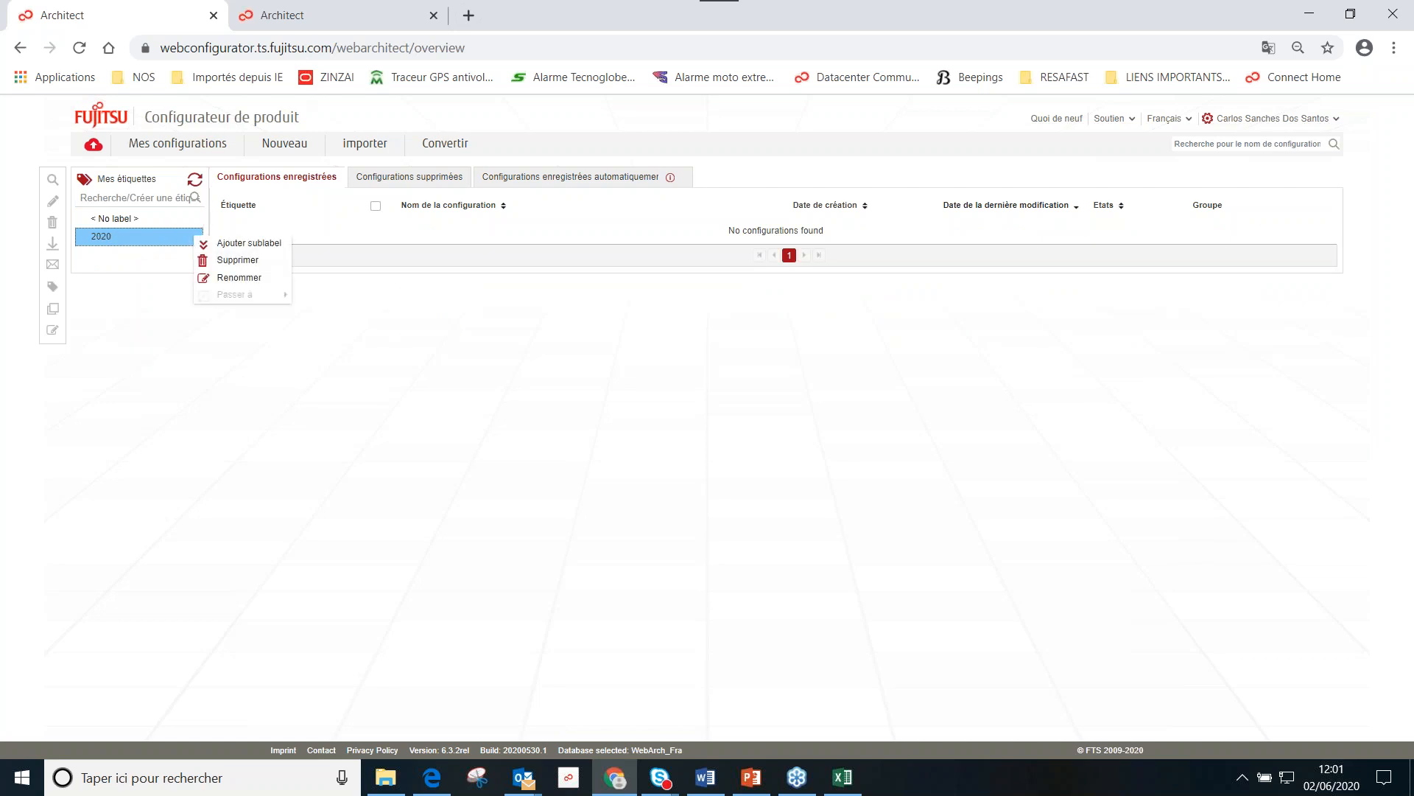
click(237, 243)
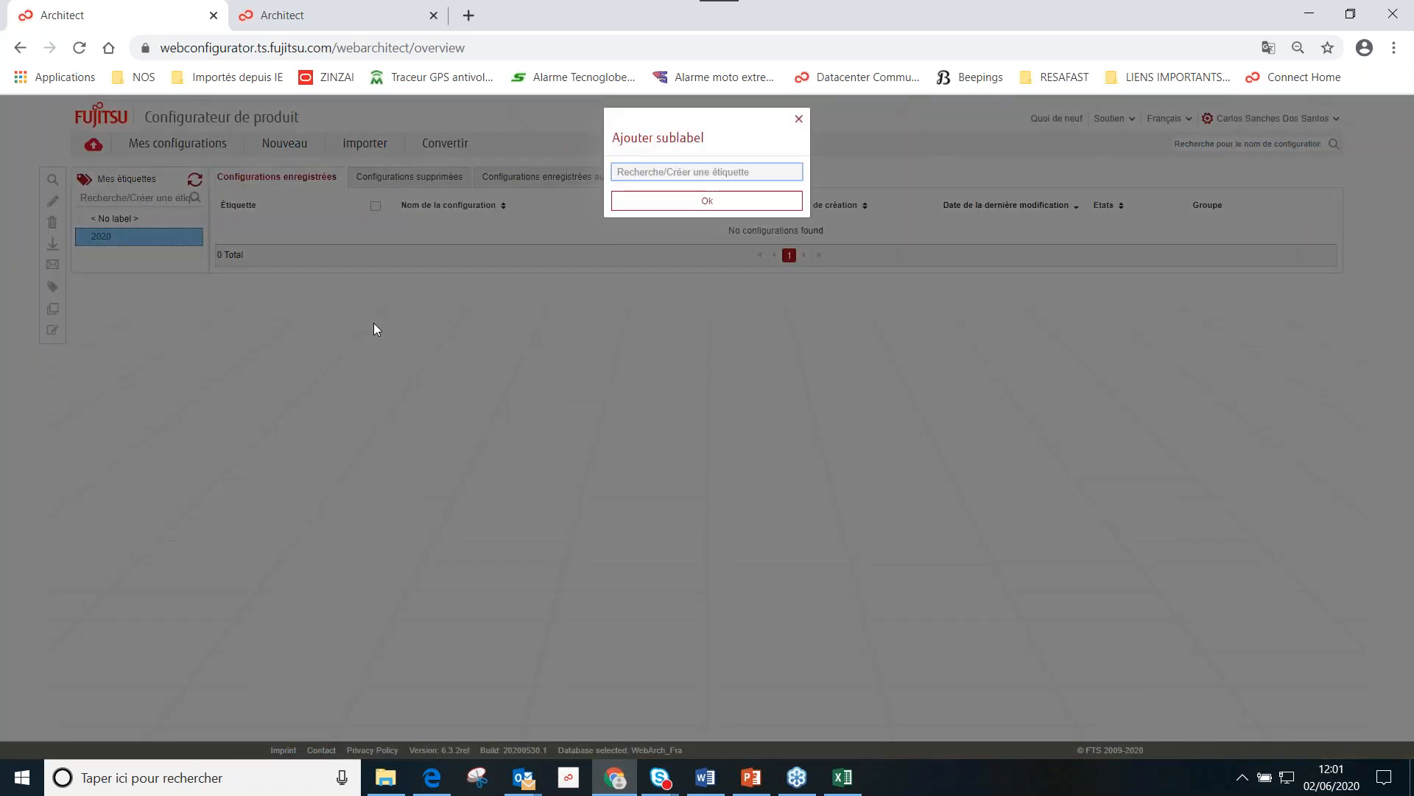
text(JUIN)
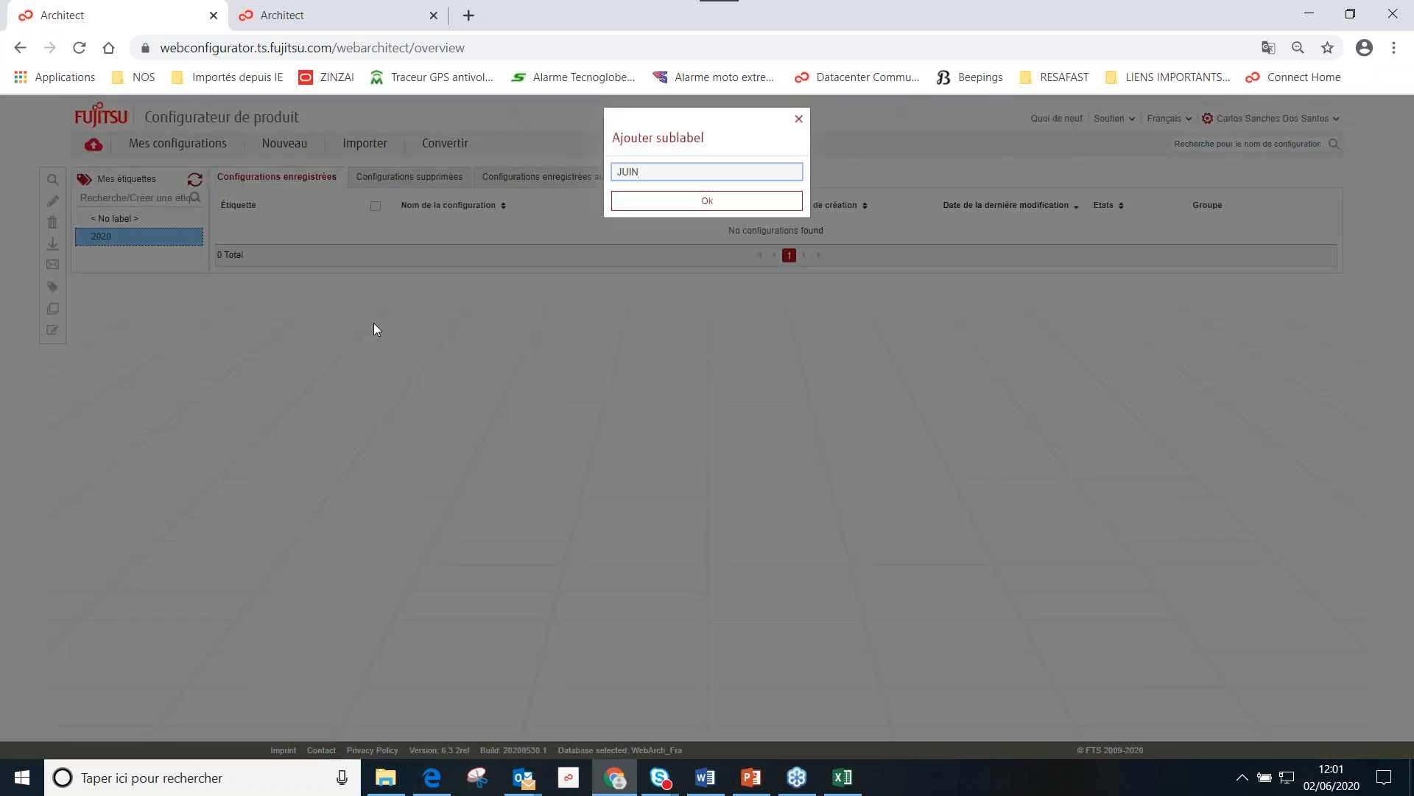
key(Return)
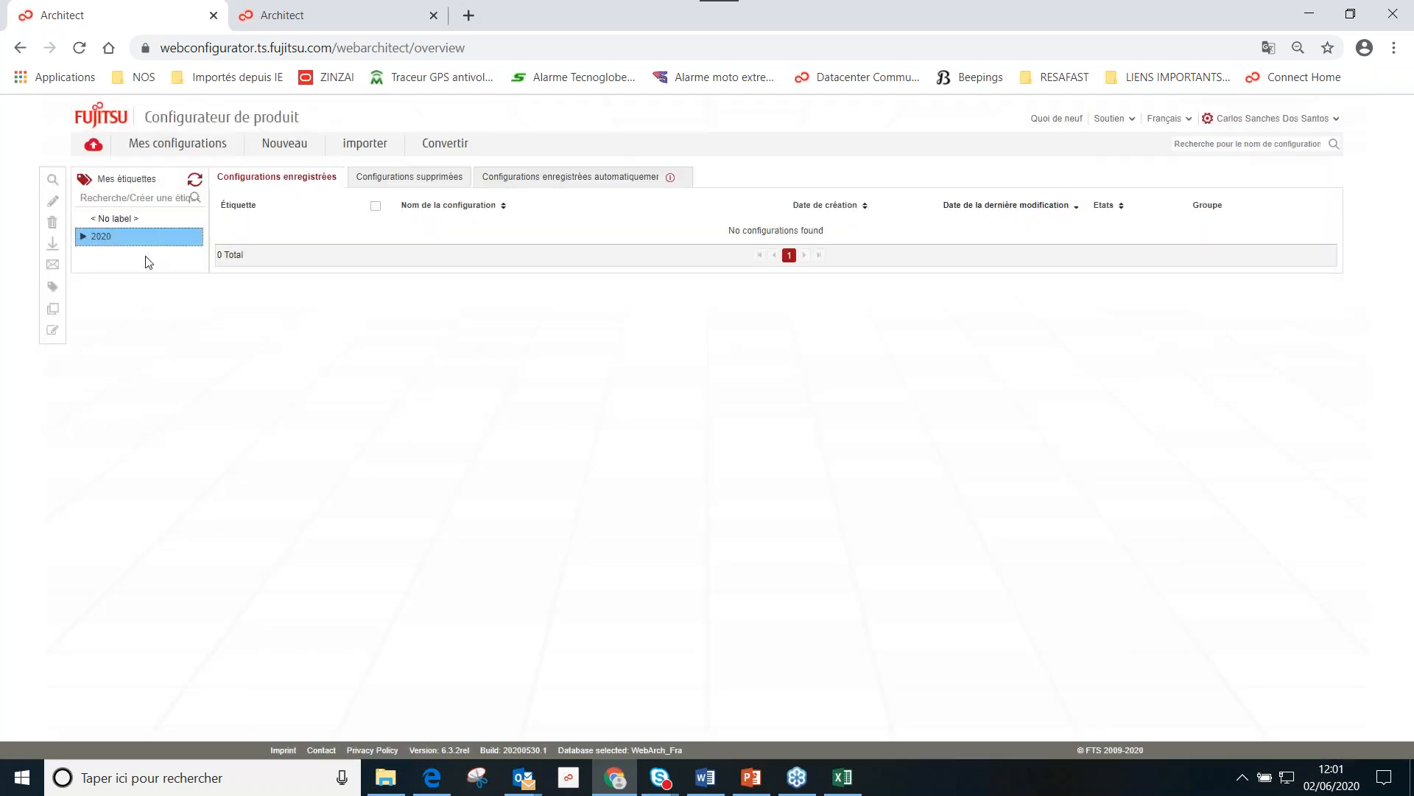
Step: Add a JUILLET sublabel to the 2020 label and collapse the label
click(84, 236)
click(194, 237)
click(228, 244)
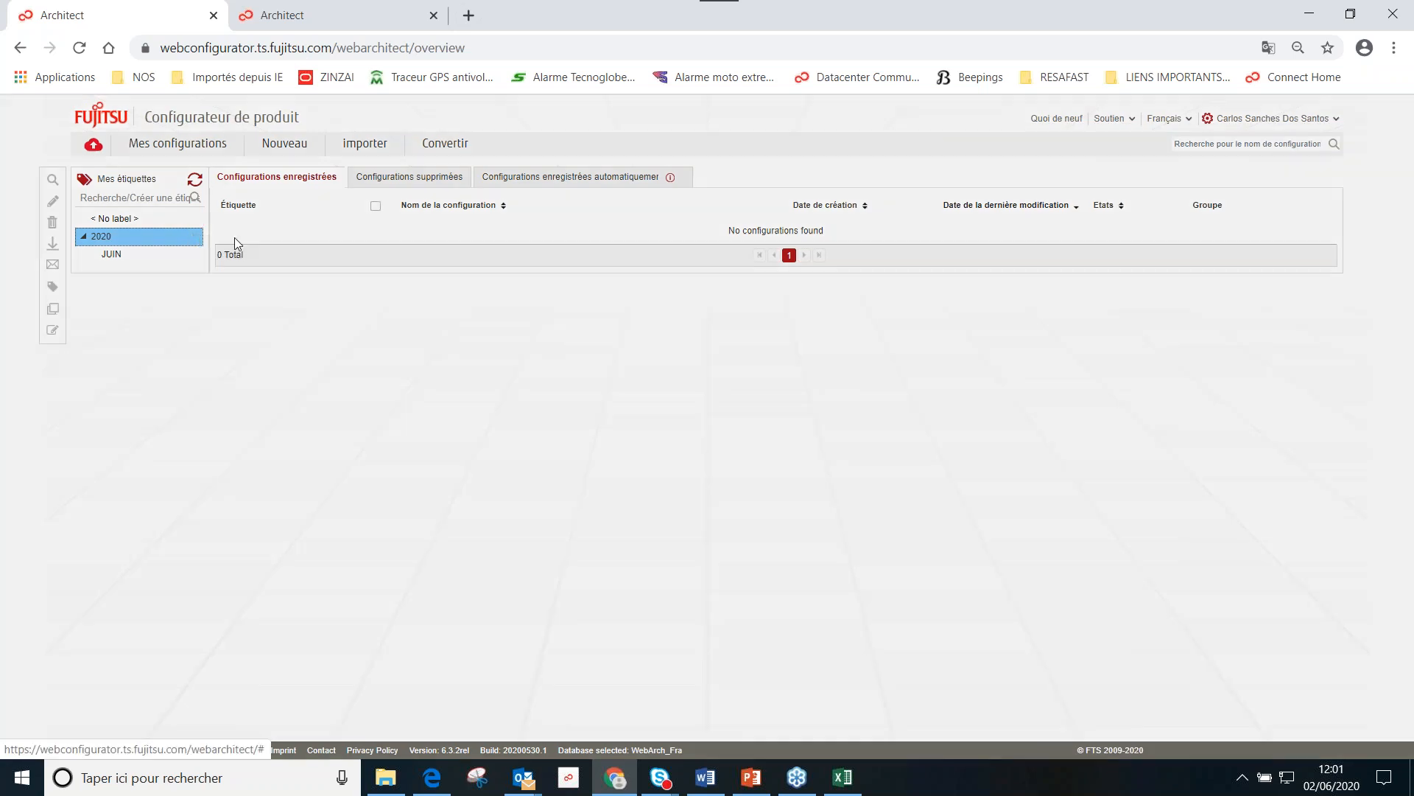
text(J)
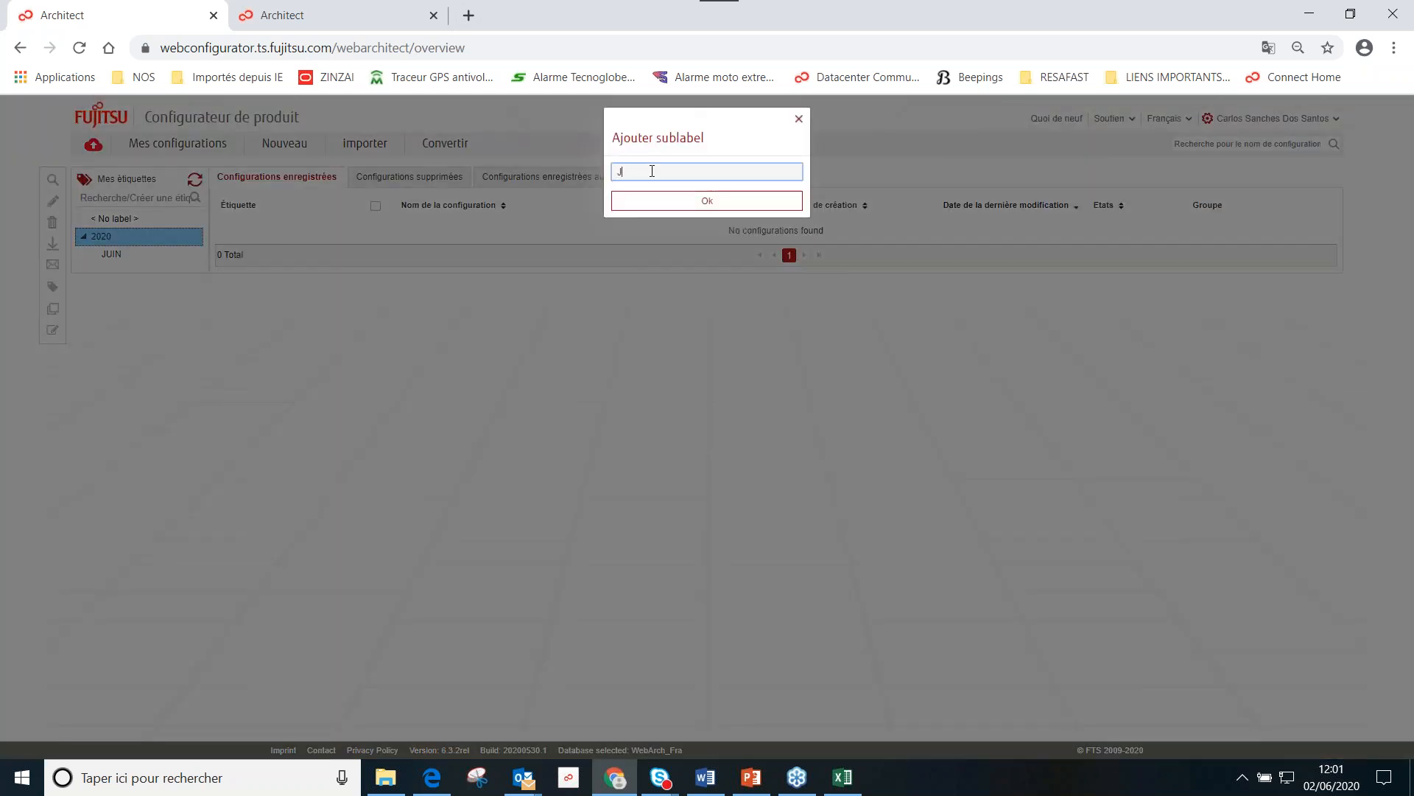
text(UILLET)
key(Return)
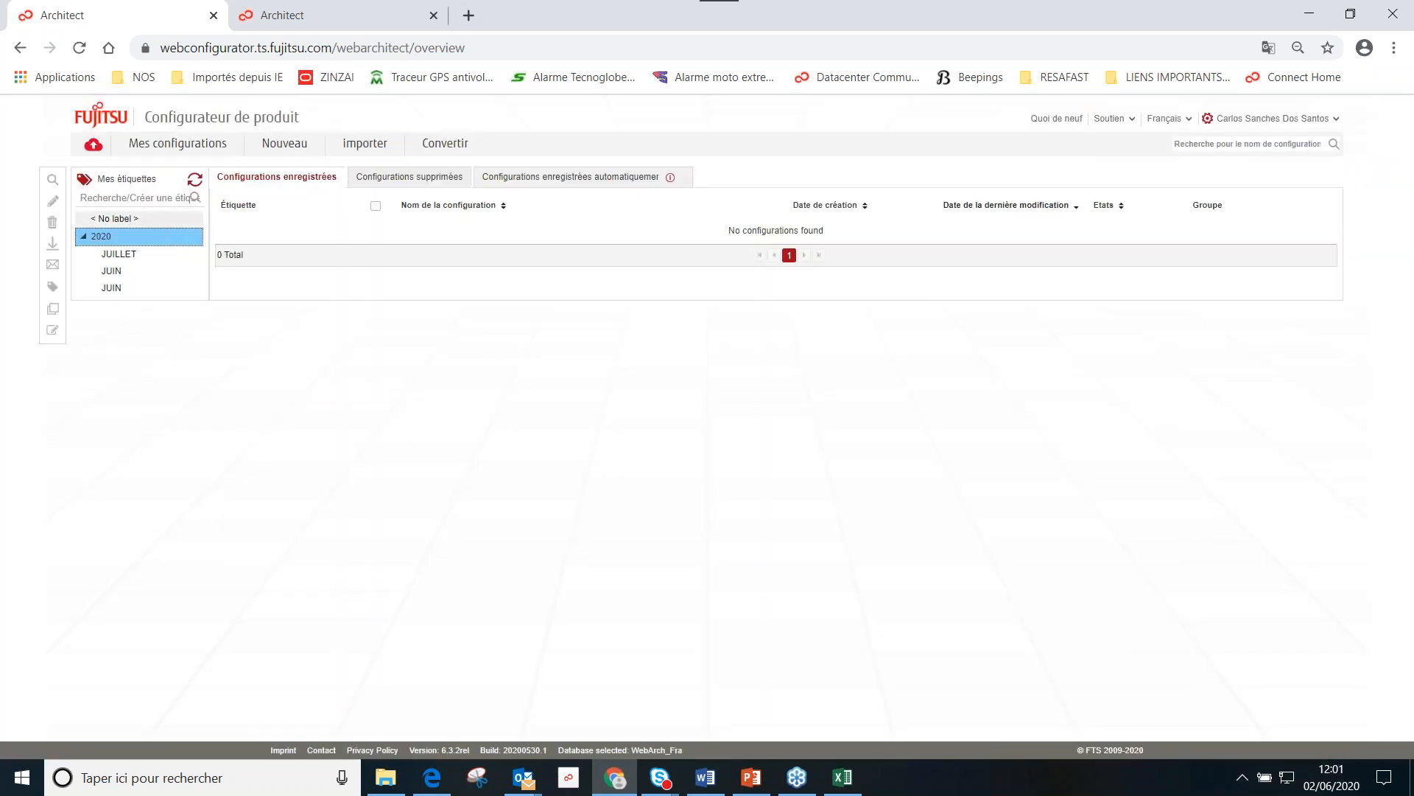
click(84, 238)
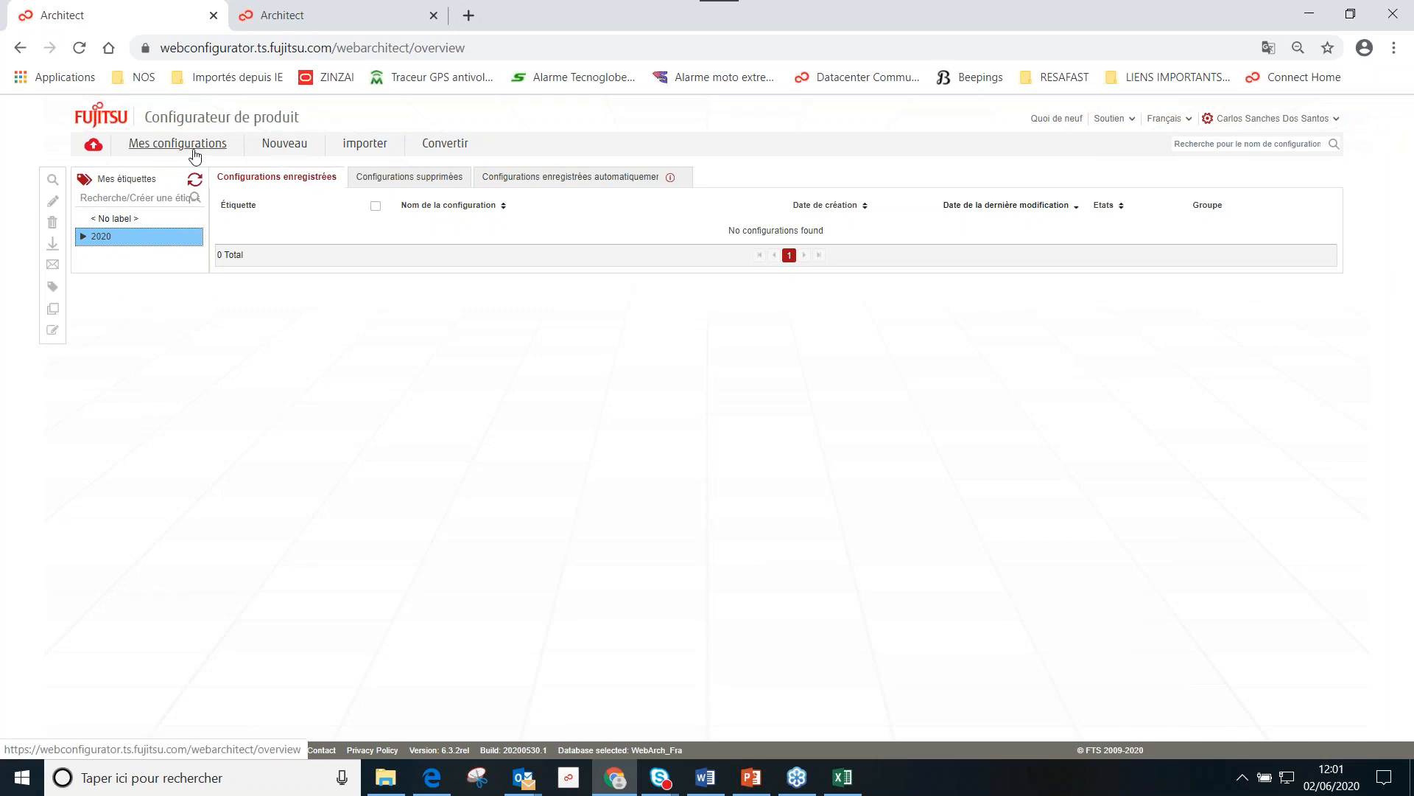
Step: List the unlabelled saved configurations and assign the 2020 sublabel JUIN to BTO-U7310-V1
click(302, 146)
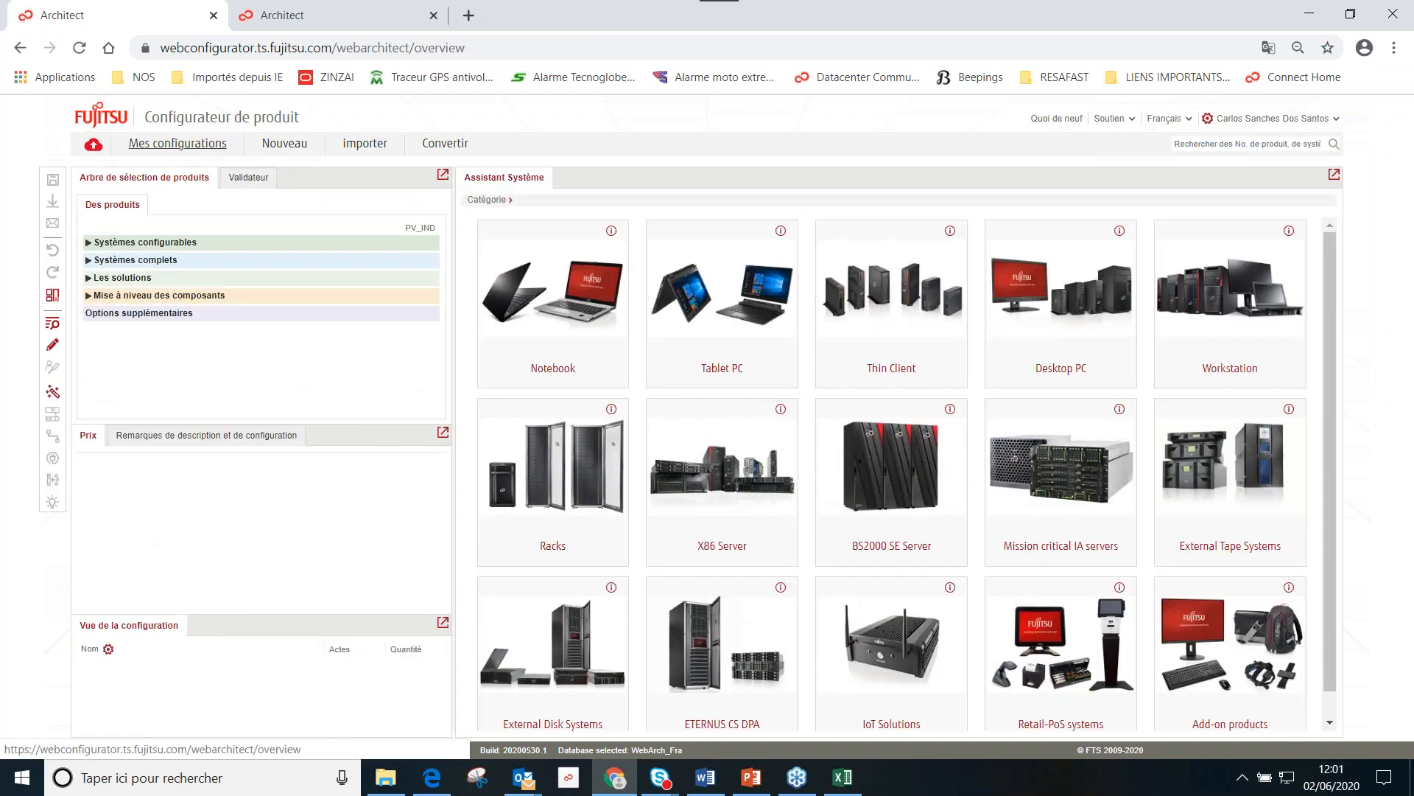
click(221, 145)
click(174, 218)
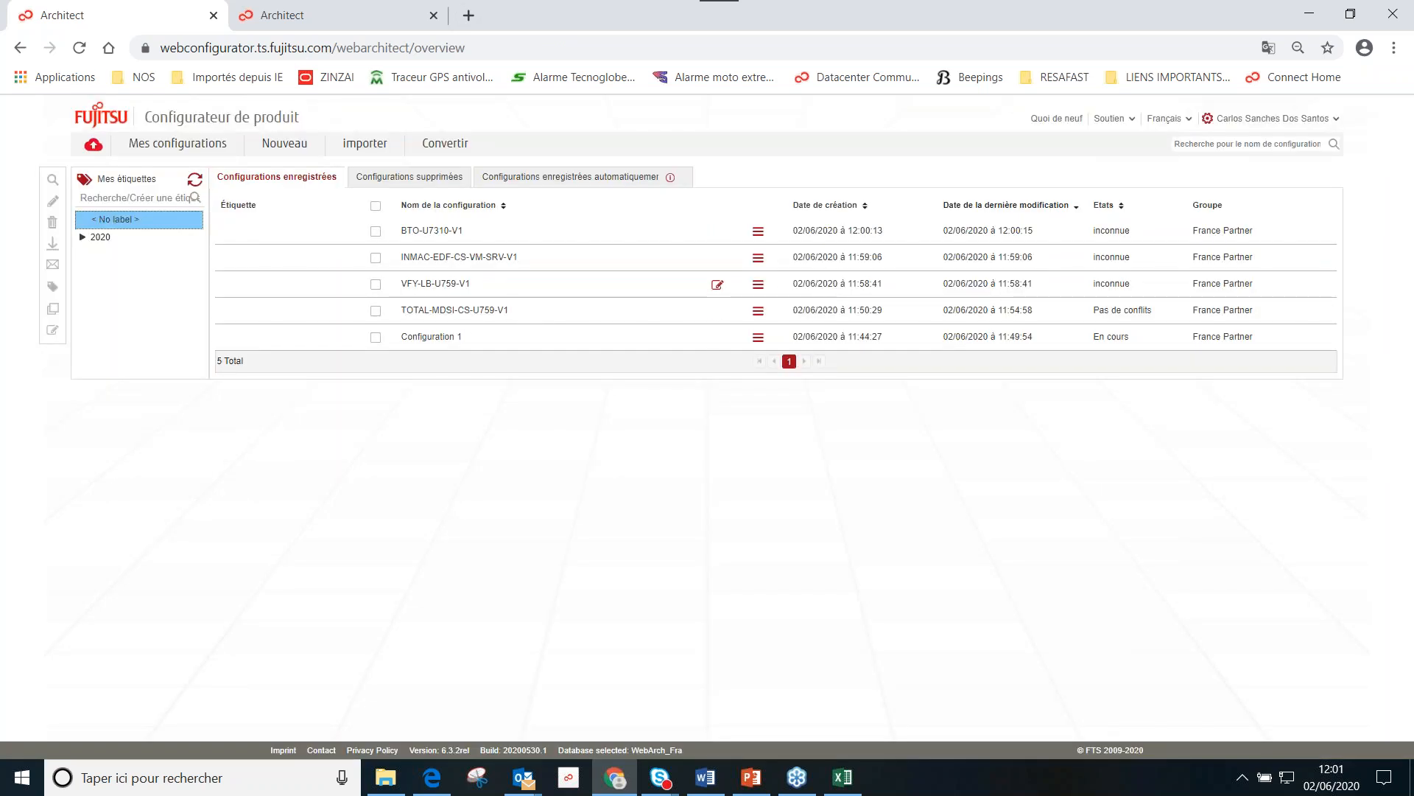
click(82, 236)
click(759, 232)
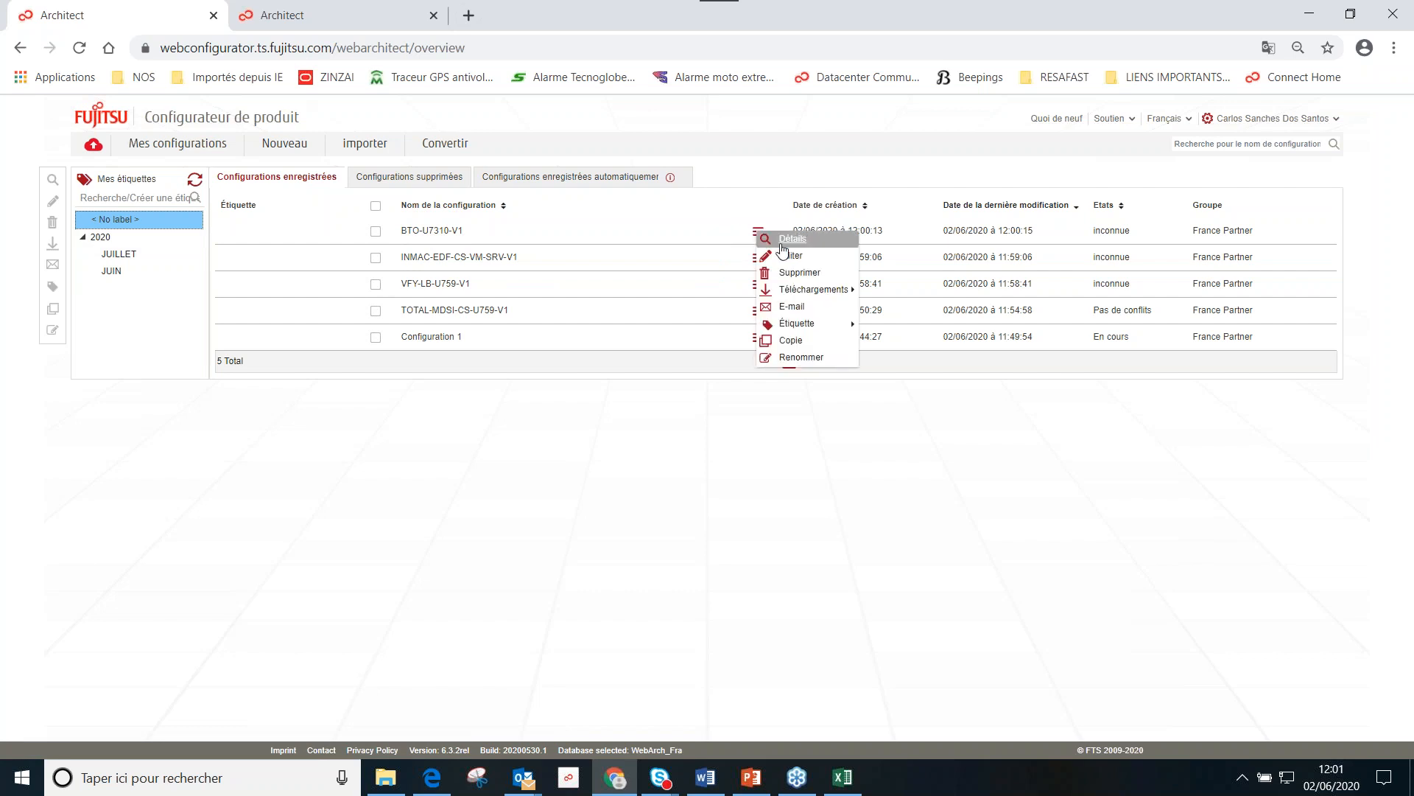
mouse_move(803, 326)
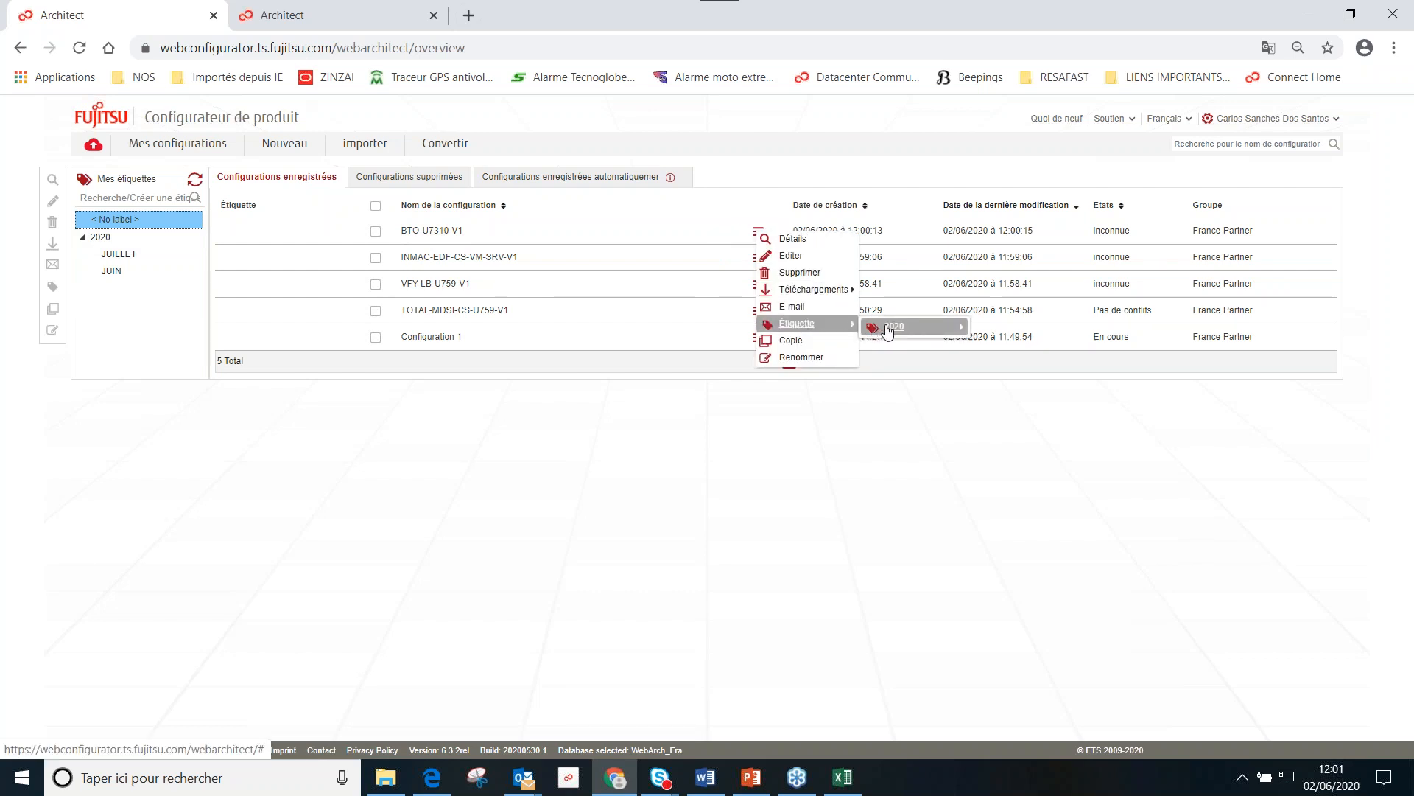
mouse_move(900, 331)
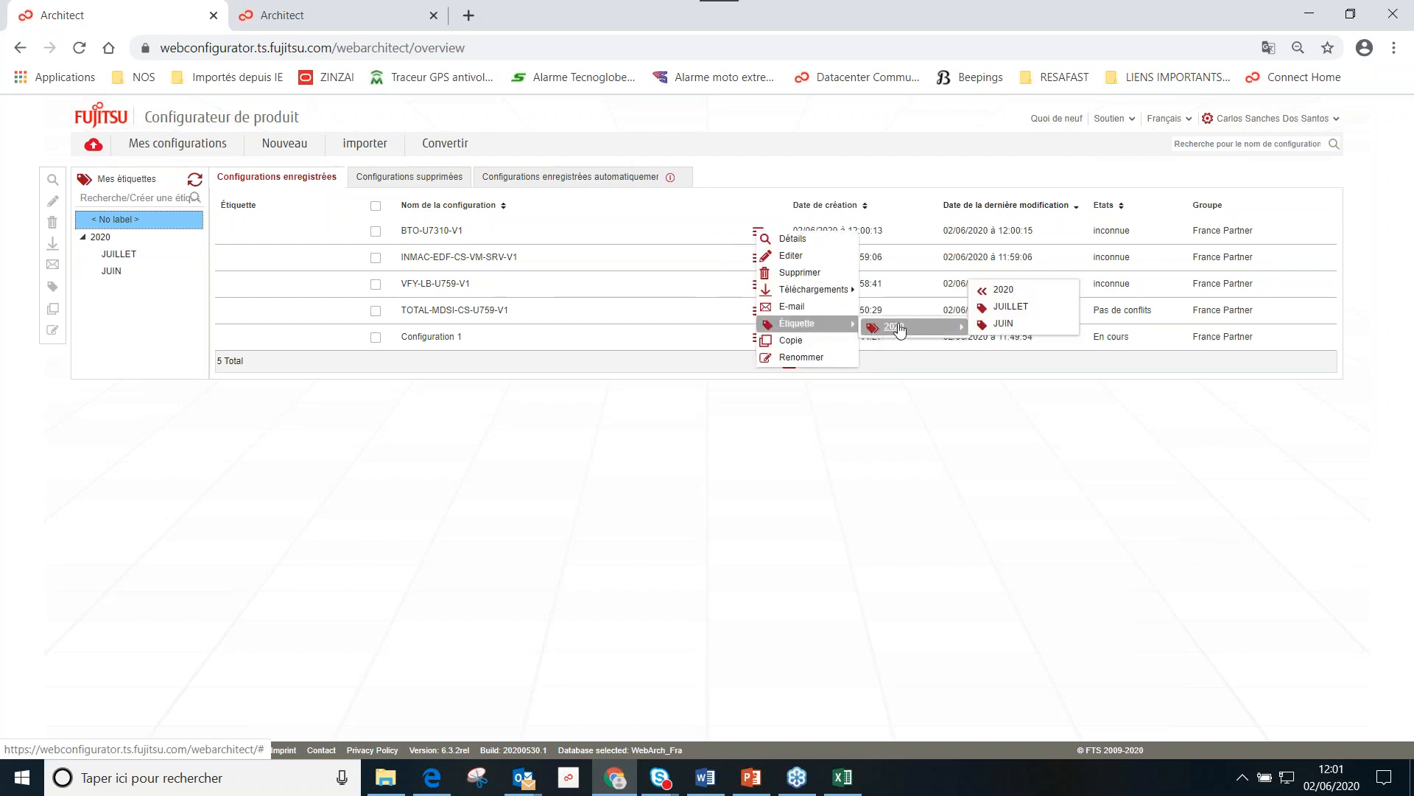
click(1006, 325)
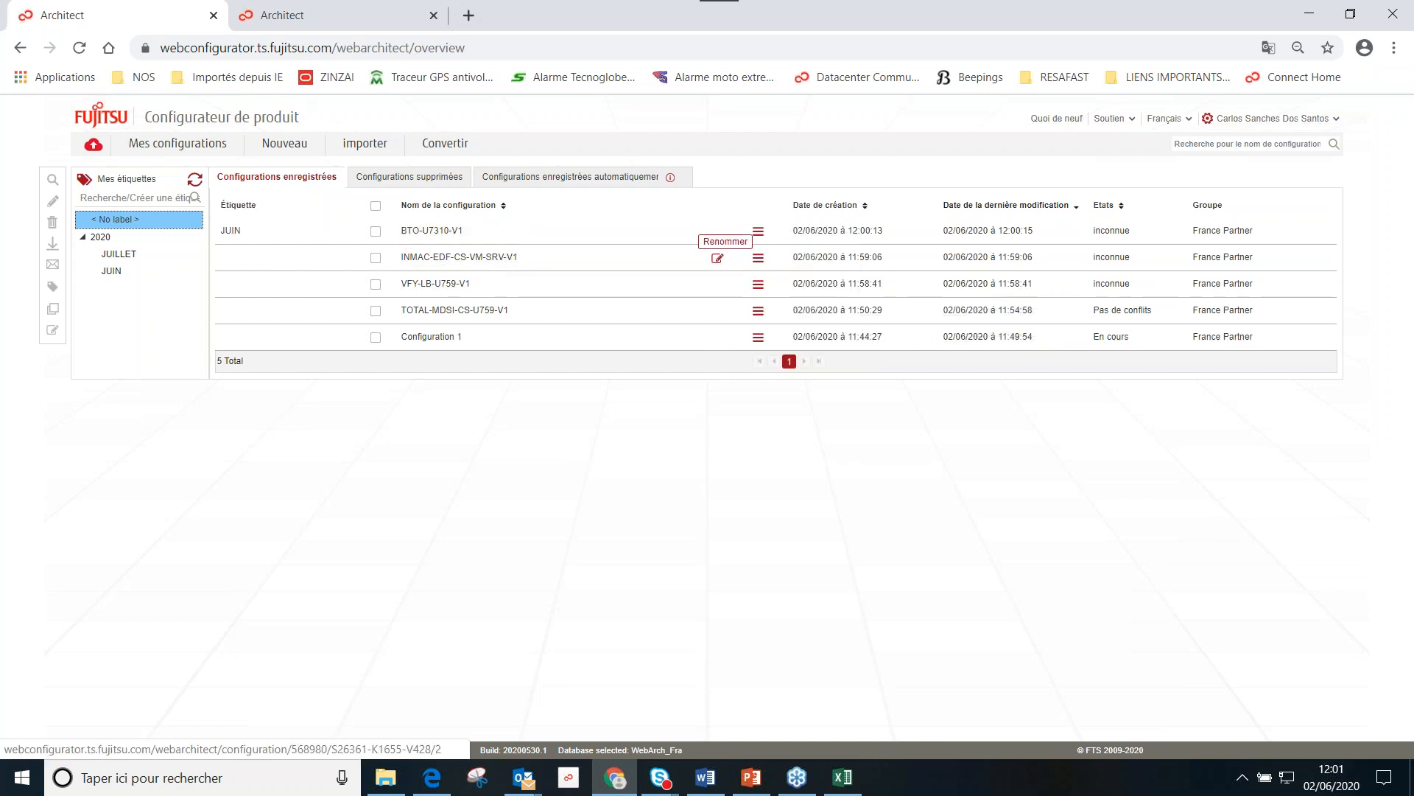
Step: Assign the 2020 sublabel JUIN to the INMAC-EDF-CS-VM-SRV-V1 configuration
click(758, 257)
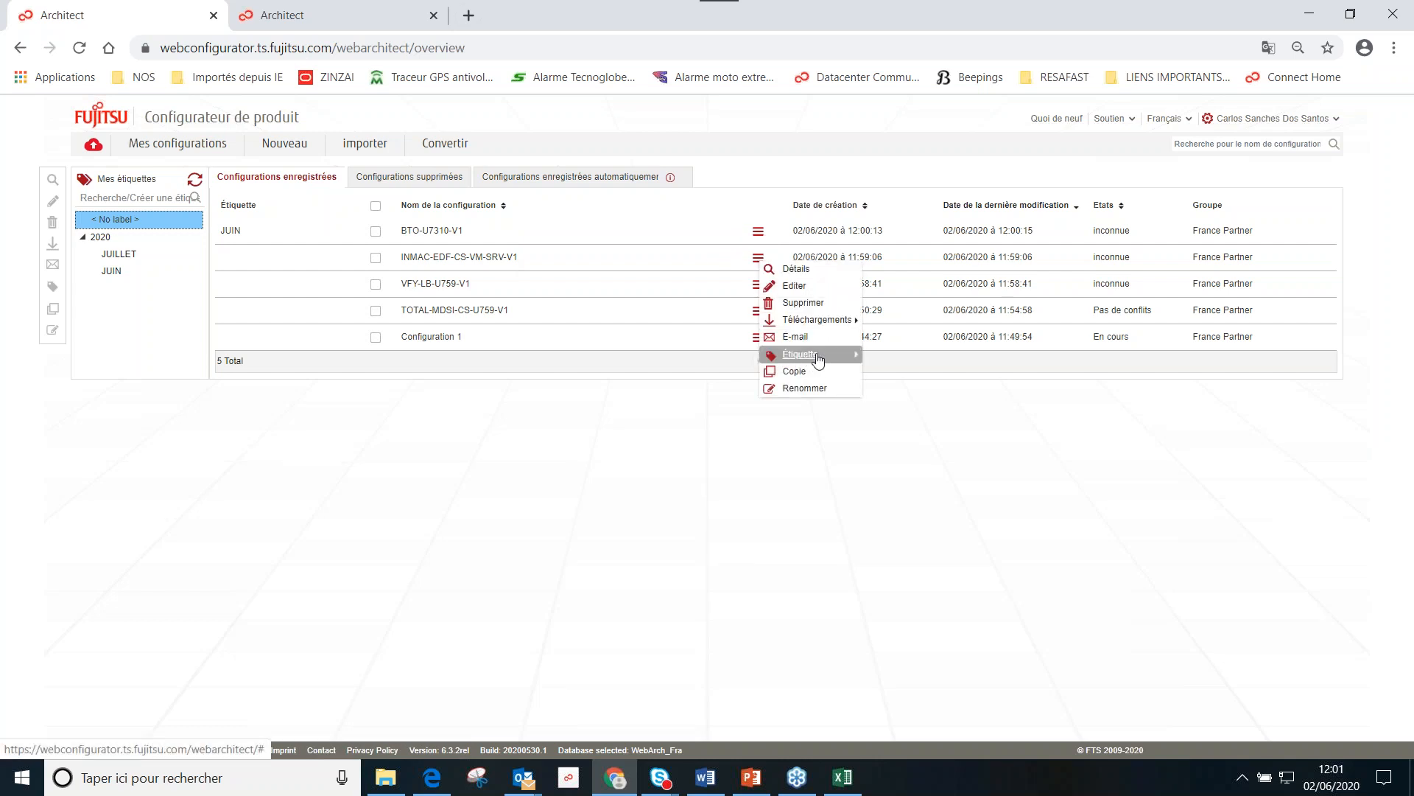
mouse_move(812, 357)
mouse_move(883, 358)
click(1003, 355)
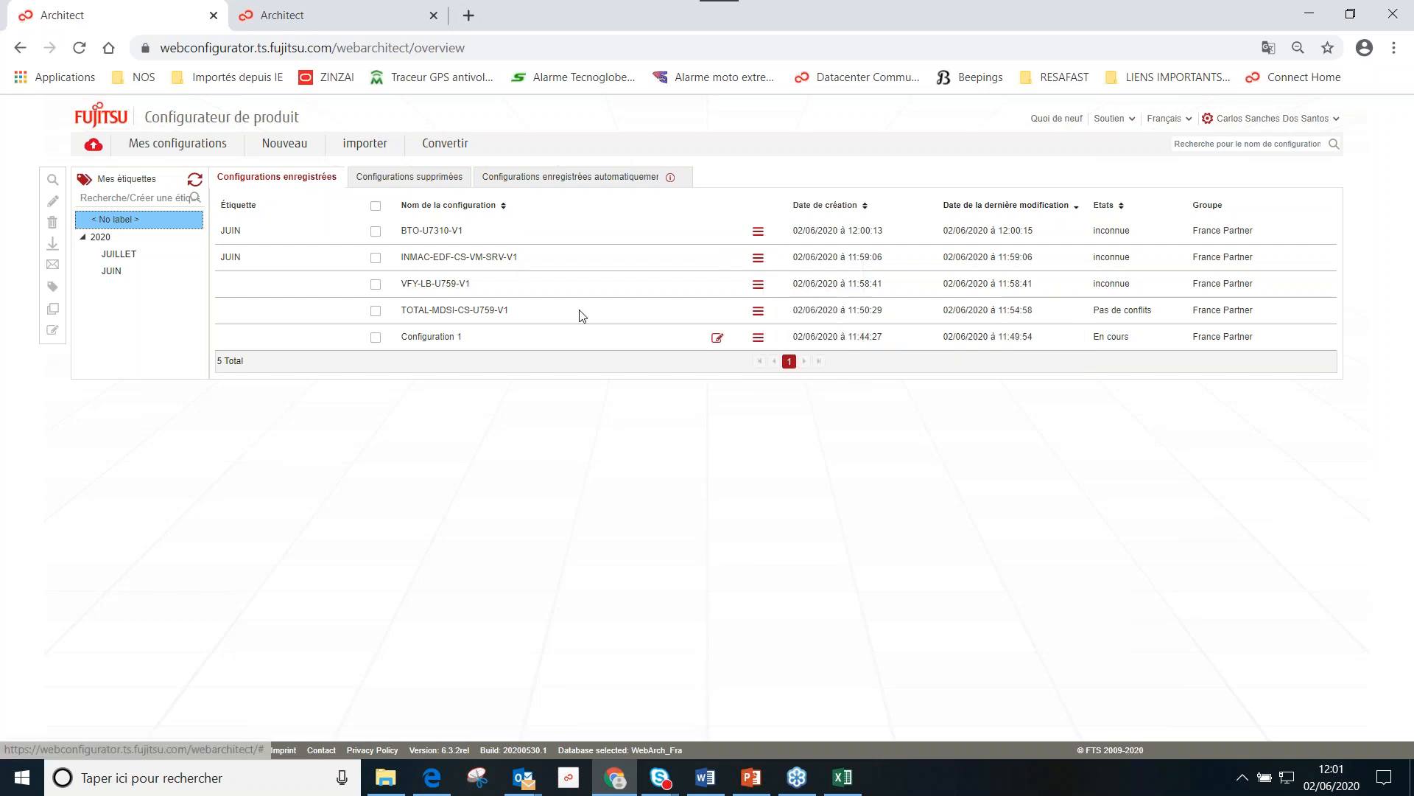
Step: Assign the 2020 sublabel JUILLET to the VFY-LB-U759-V1 configuration
click(758, 284)
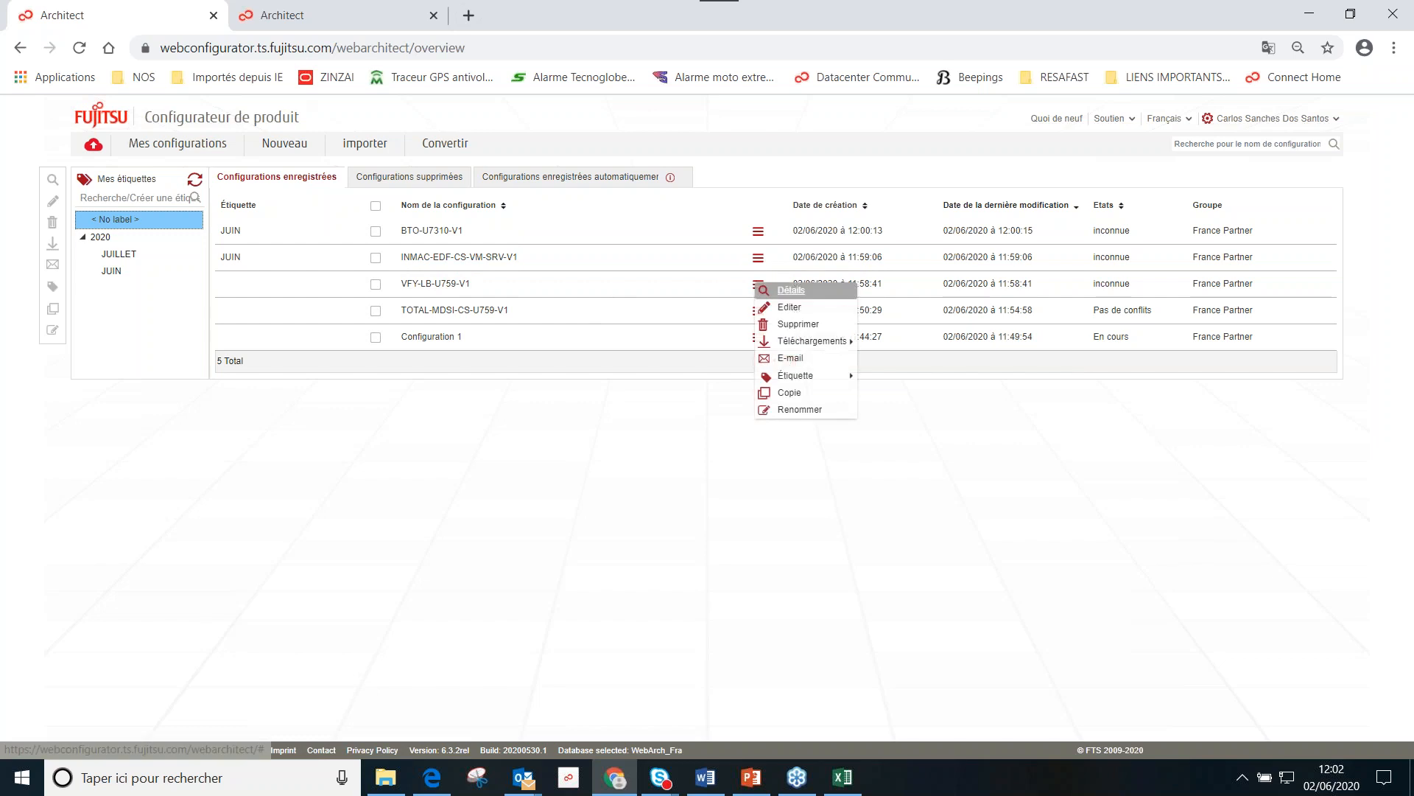
mouse_move(818, 377)
mouse_move(917, 381)
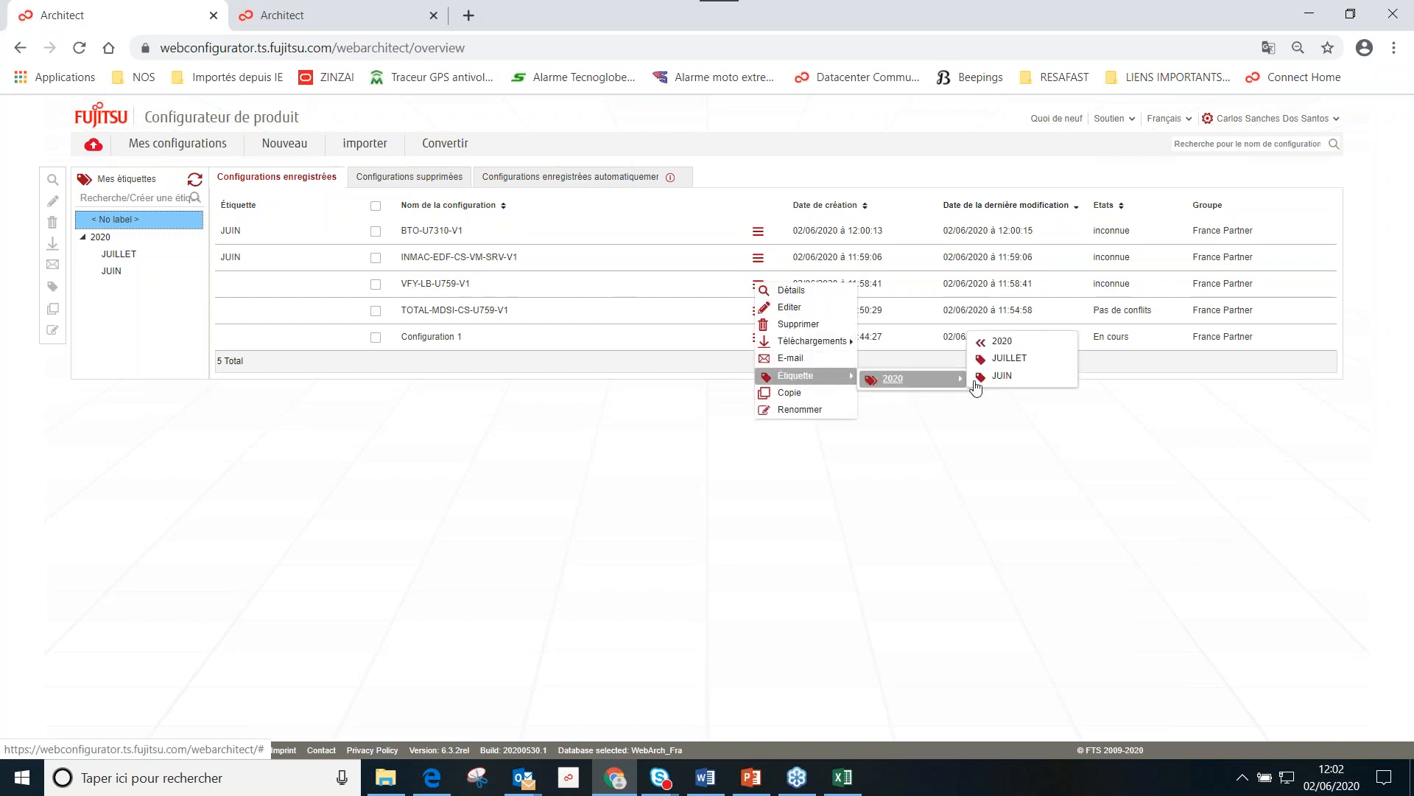
click(1032, 359)
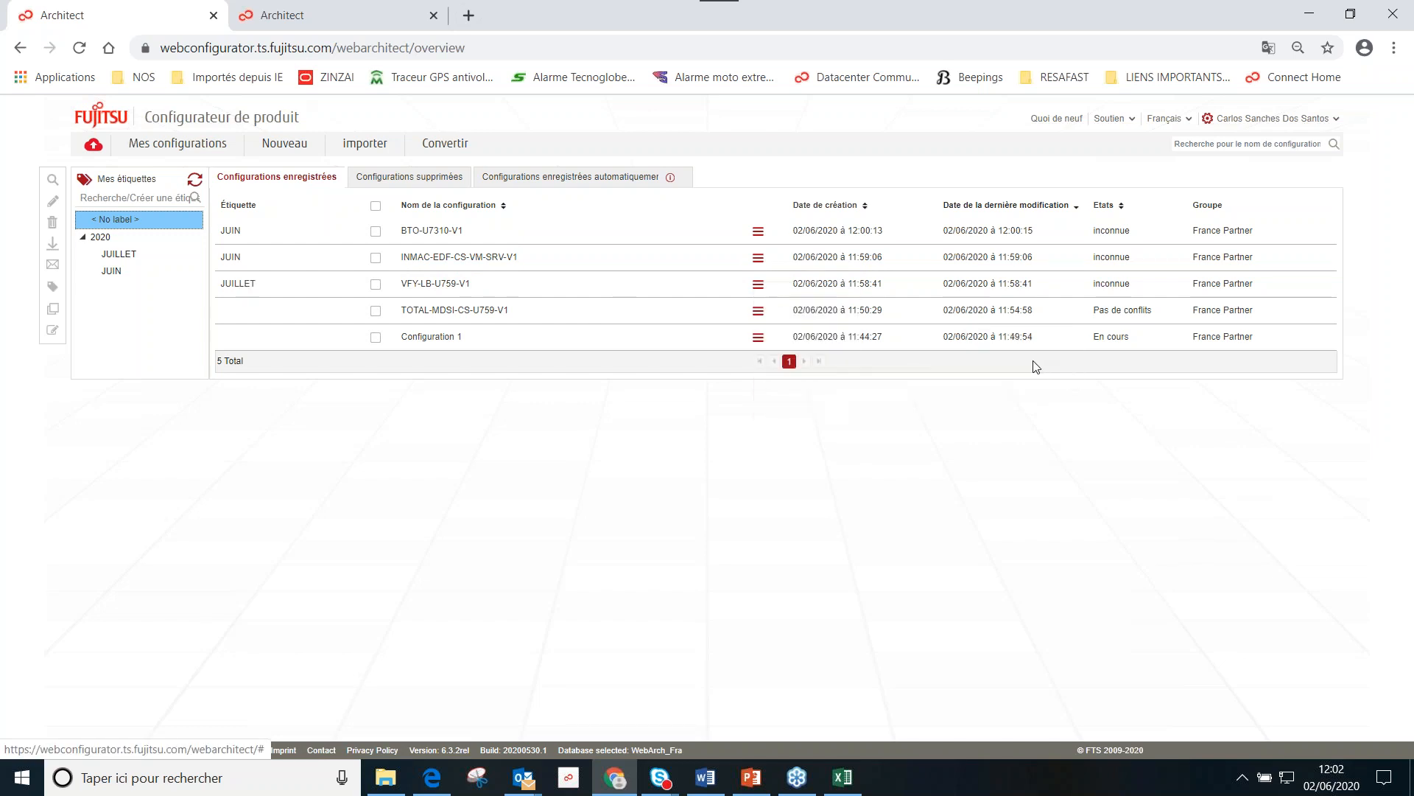
Step: Assign the 2020 sublabel JUILLET to the TOTAL-MDSI-CS-U759-V1 configuration
click(758, 310)
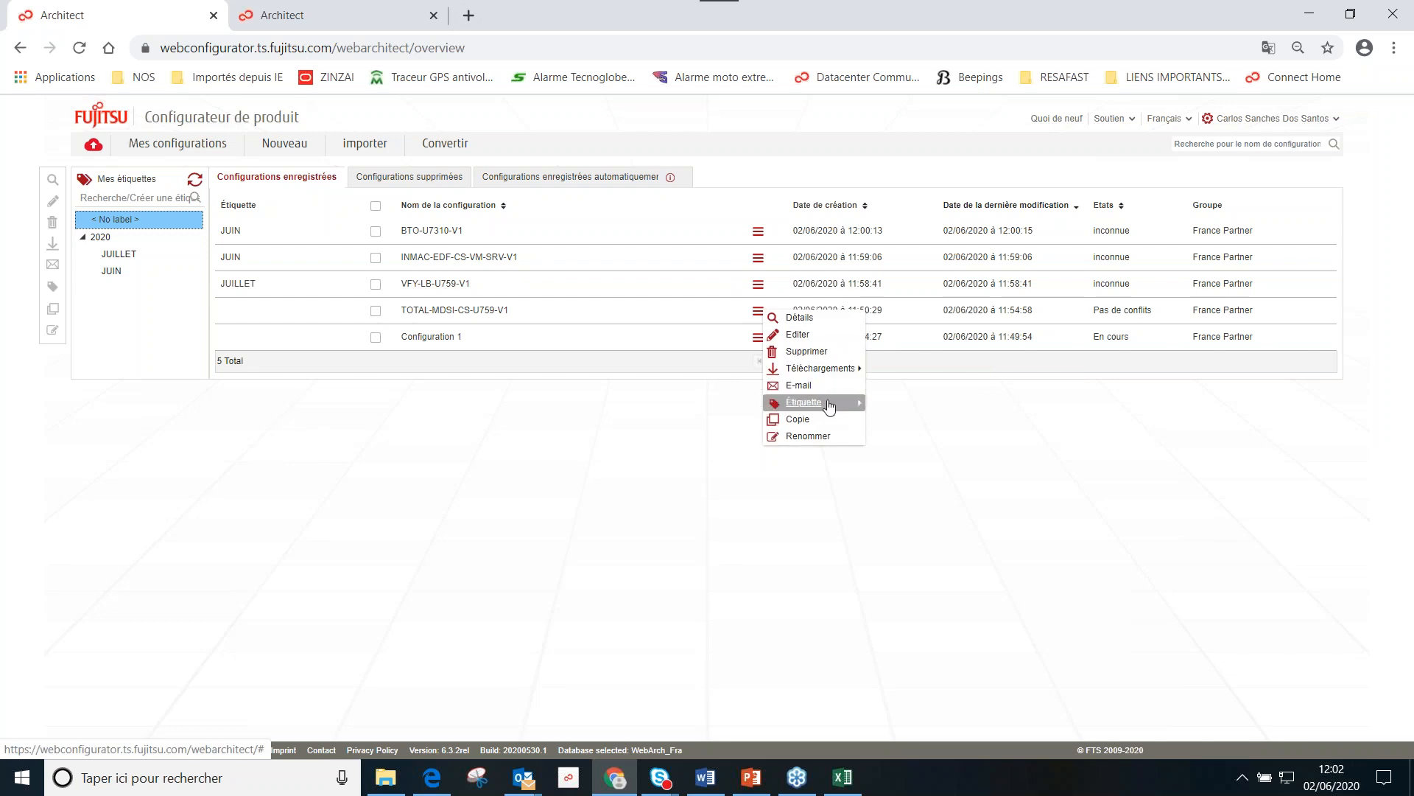
mouse_move(829, 402)
mouse_move(945, 405)
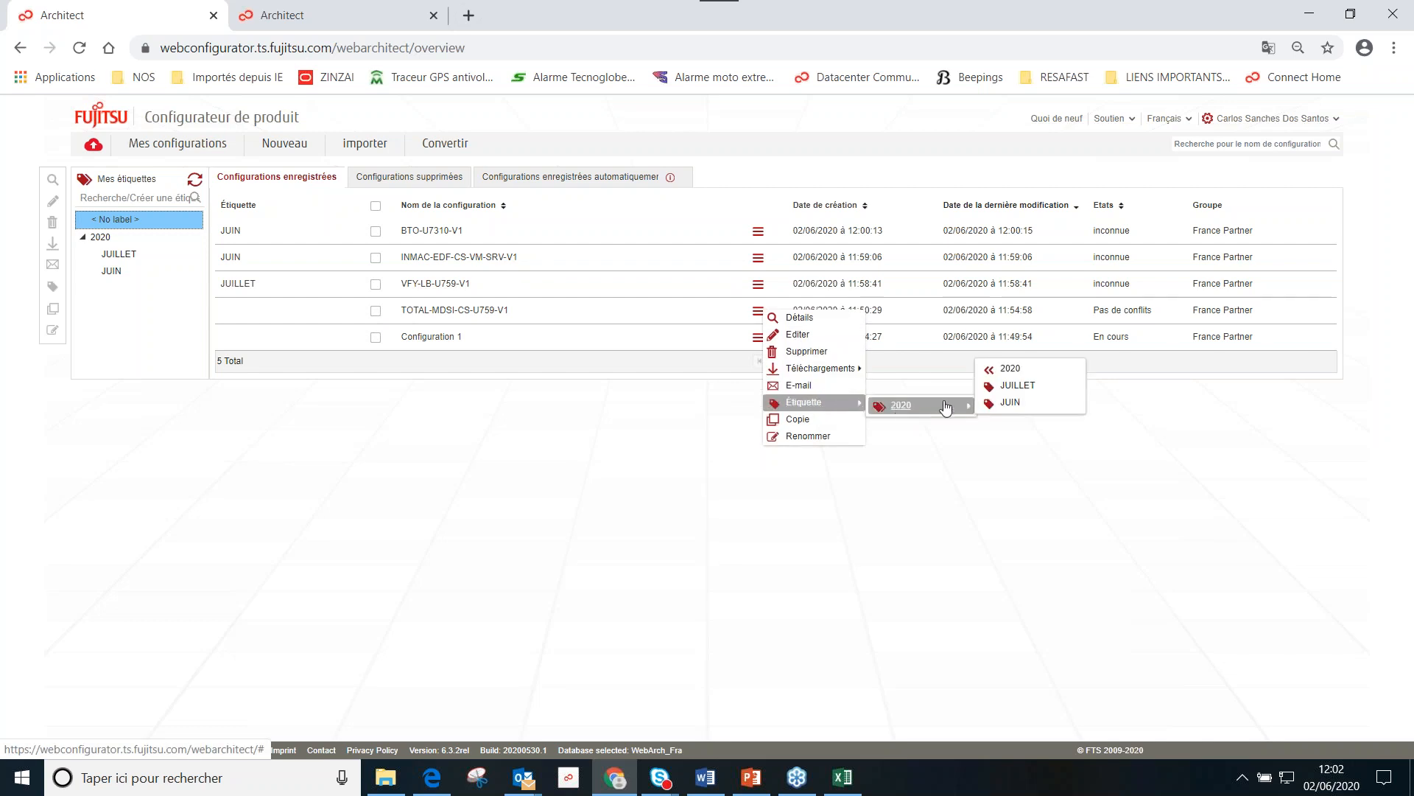
click(1009, 388)
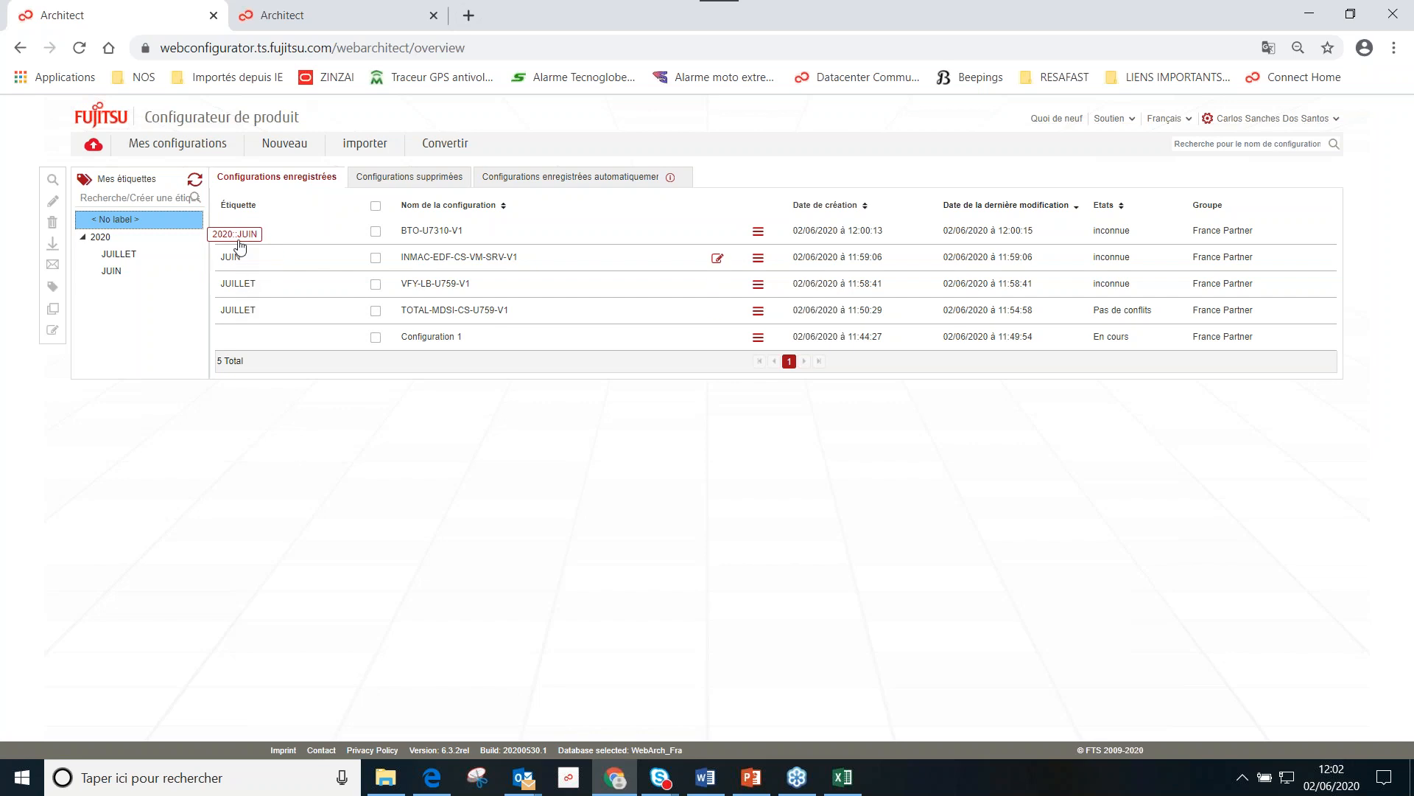
Step: Filter the saved configurations by the 2020 sublabel JUILLET, followed by the sublabel JUIN
click(117, 254)
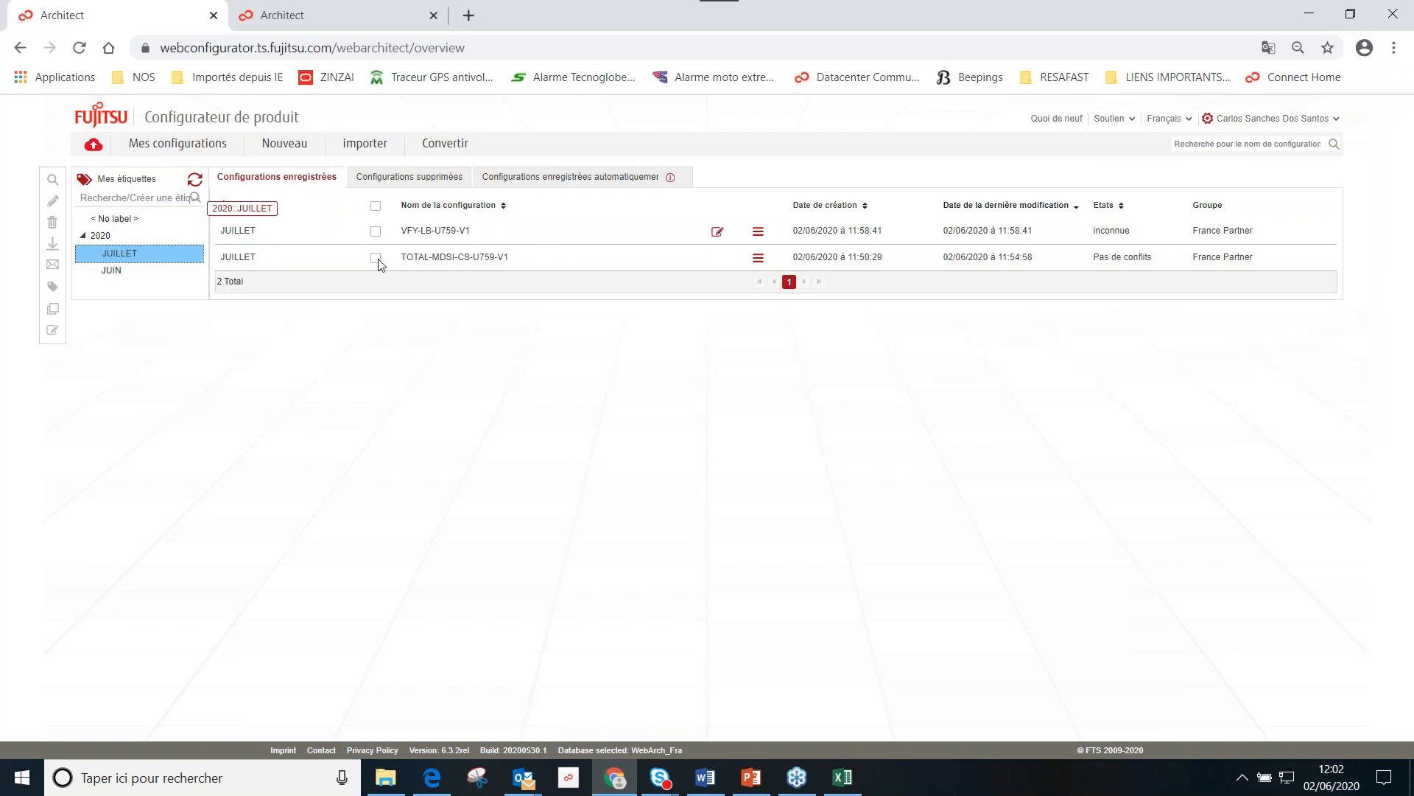
click(118, 271)
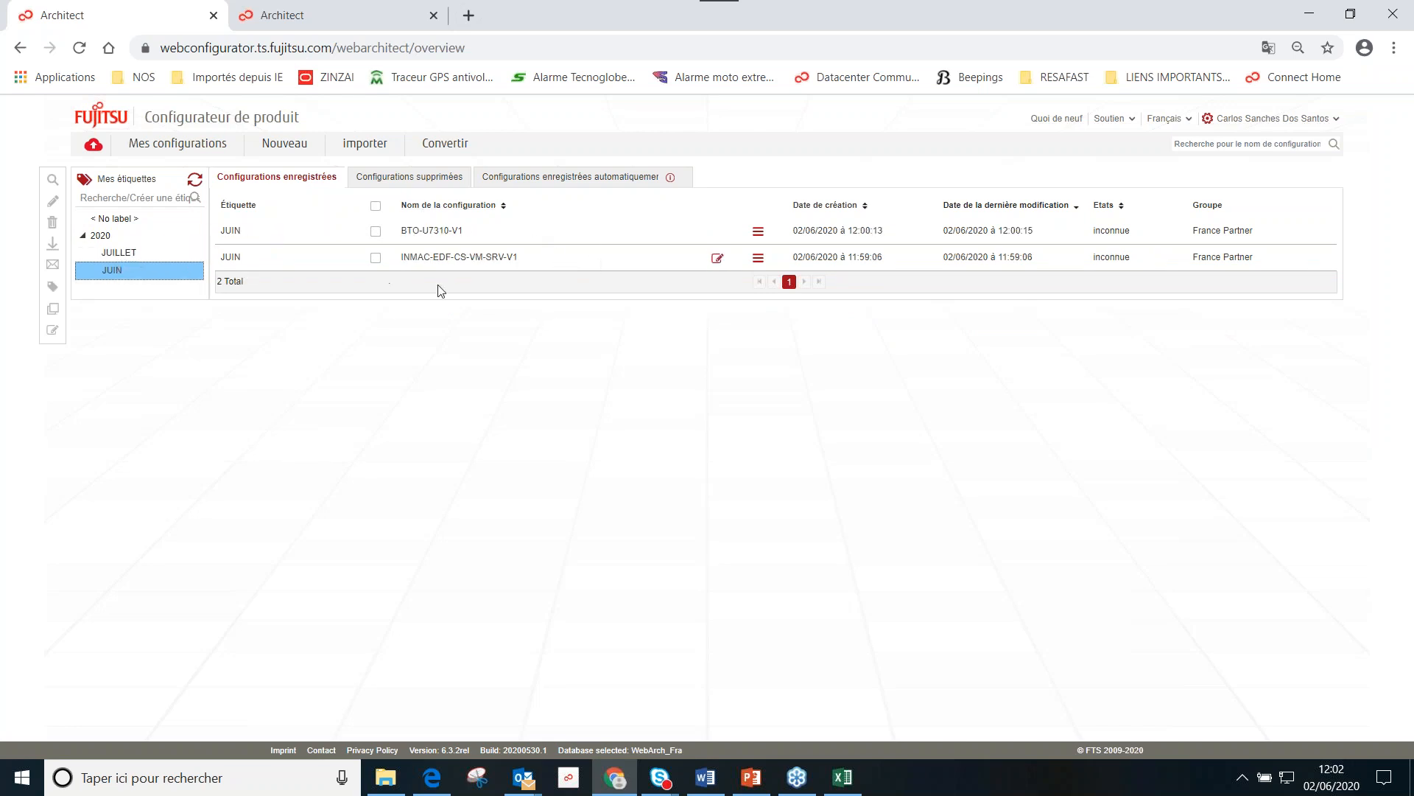